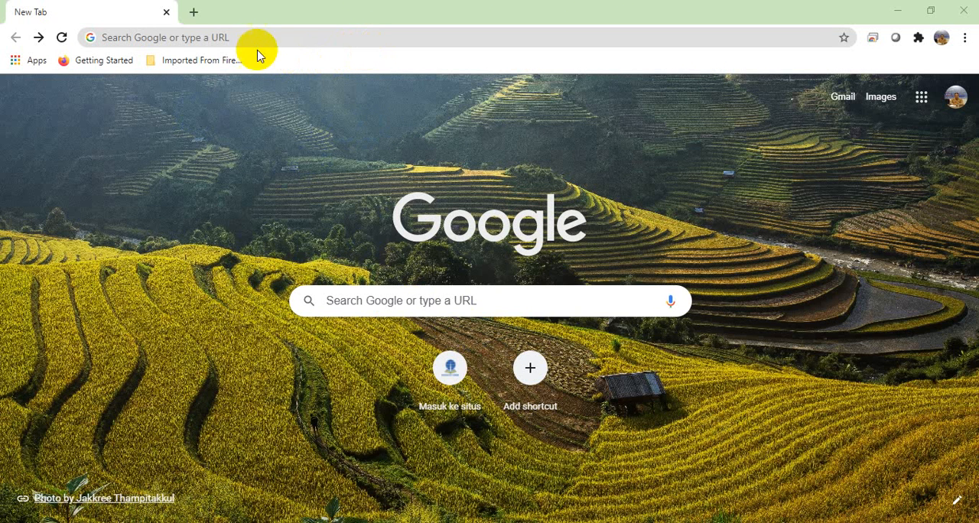
# Step: Open wakelet.com and start a free sign-up using the first listed Google account
pyautogui.click(254, 30)
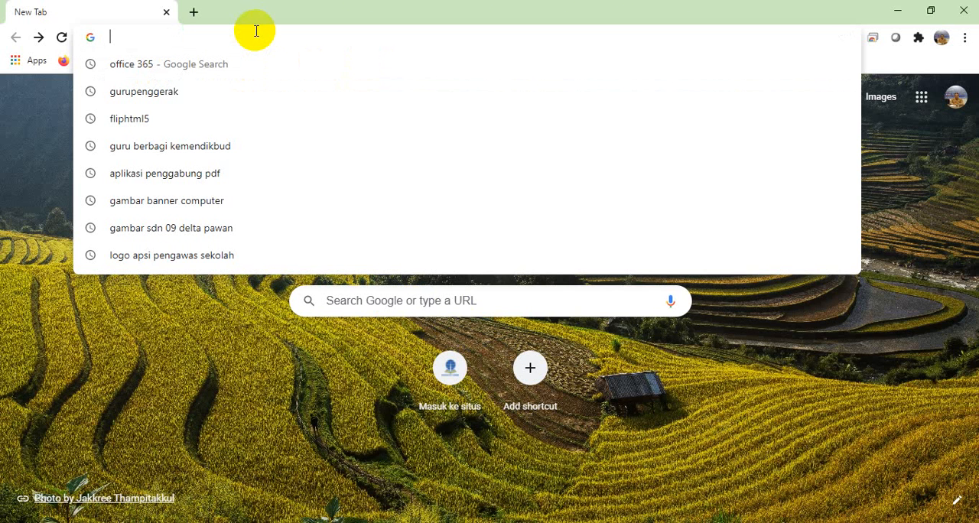
pyautogui.write('wakelet.com')
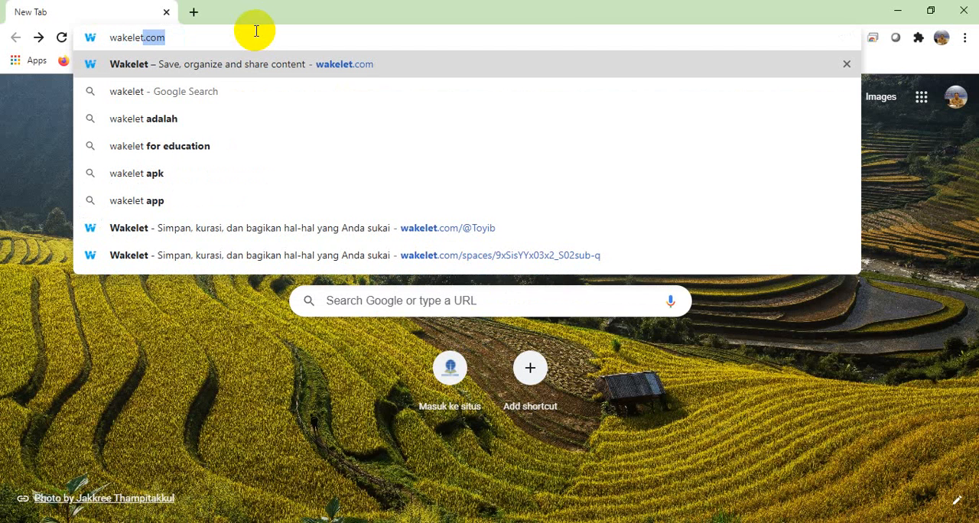
pyautogui.press('Return')
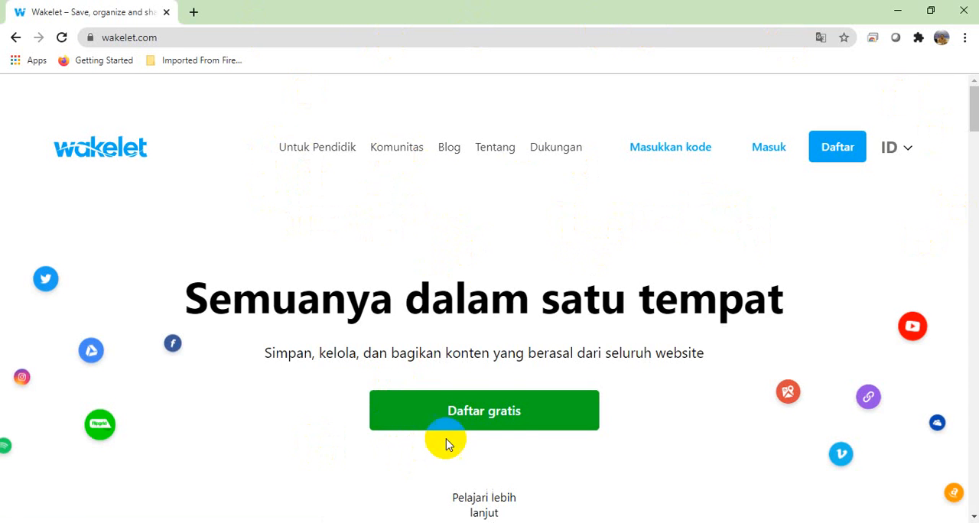
pyautogui.click(492, 421)
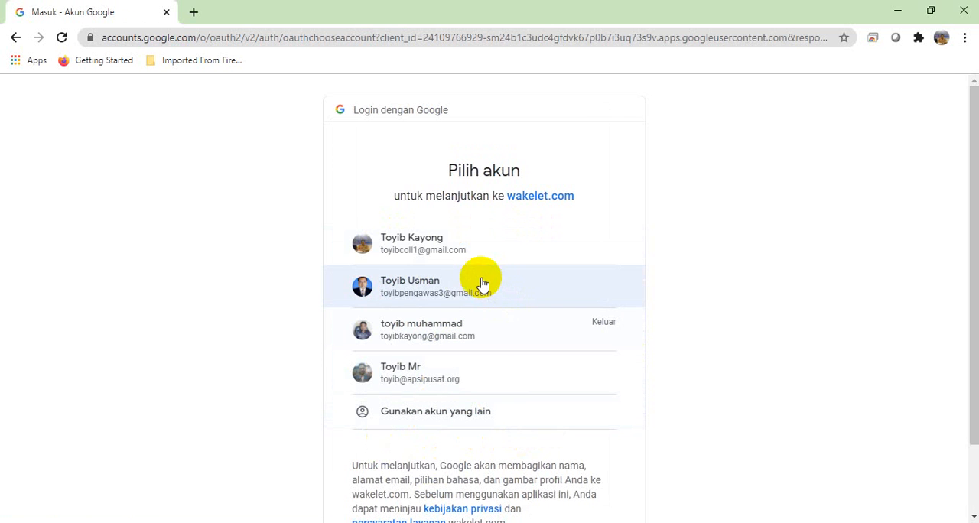
pyautogui.click(441, 255)
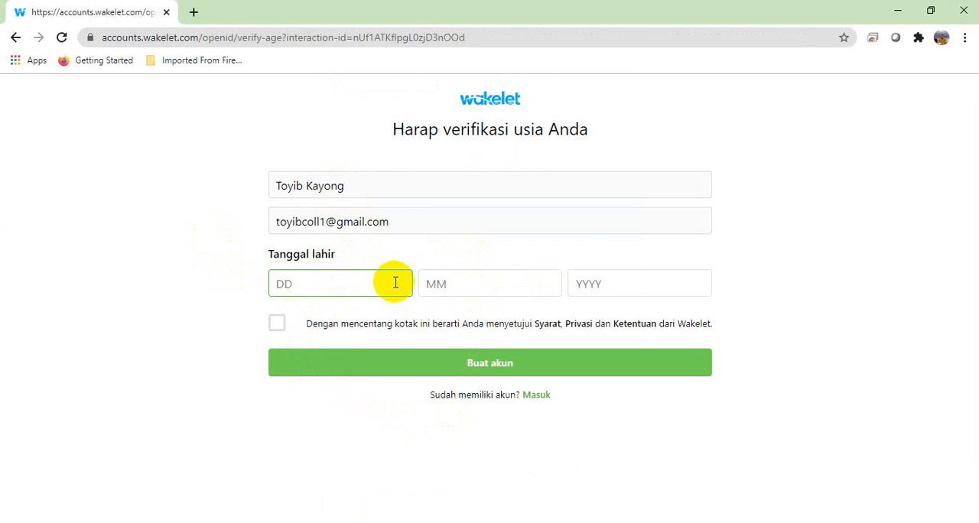
# Step: Enter the date of birth, accept Wakelet's terms and privacy conditions, and create the account
pyautogui.write('02')
pyautogui.press('Tab')
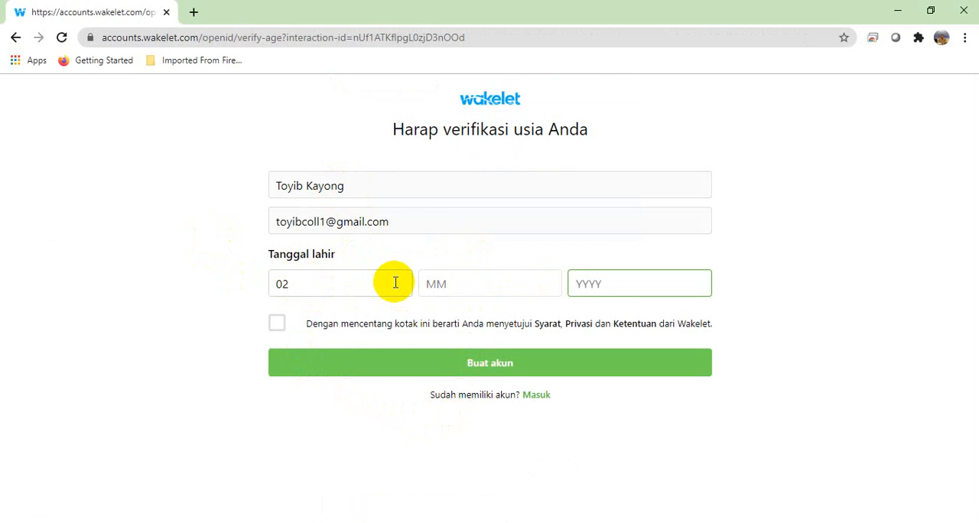
pyautogui.hotkey('shift', 'Tab')
pyautogui.write('1')
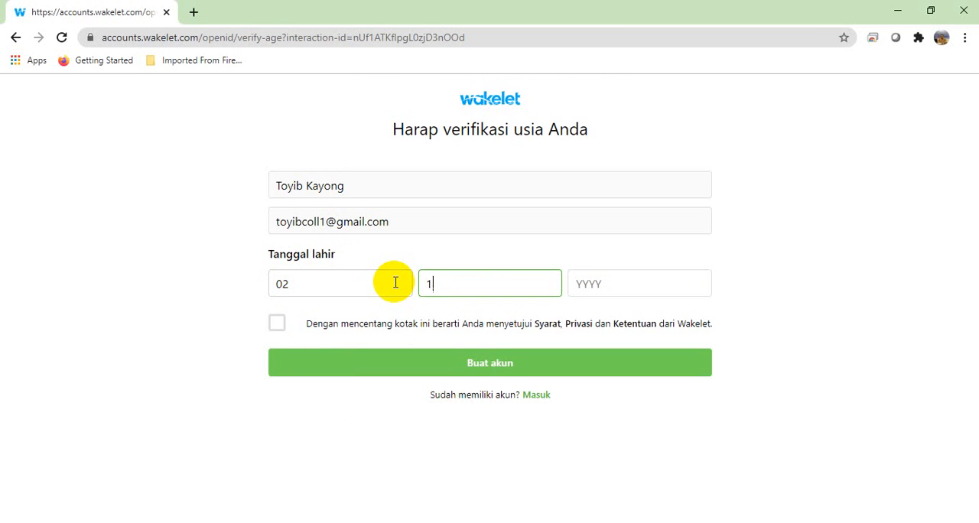
pyautogui.write('2')
pyautogui.click(583, 286)
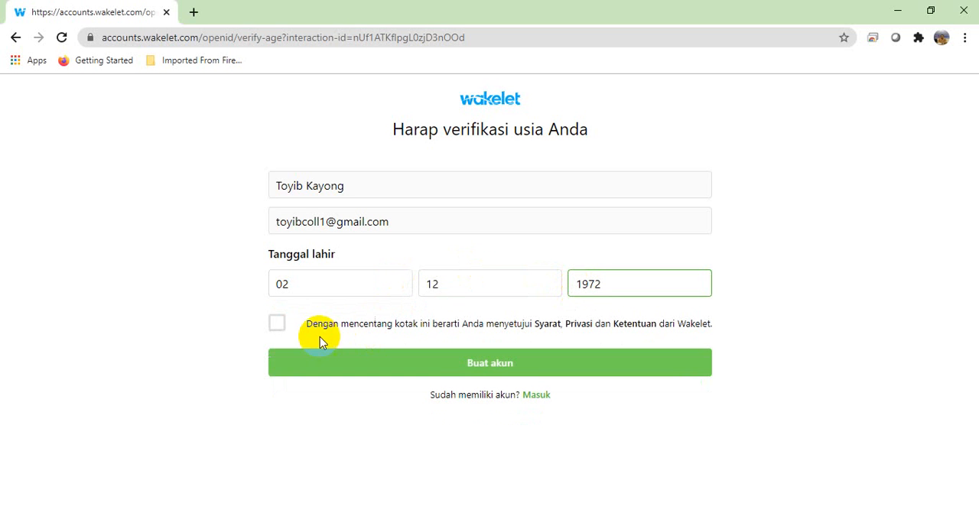
pyautogui.click(279, 327)
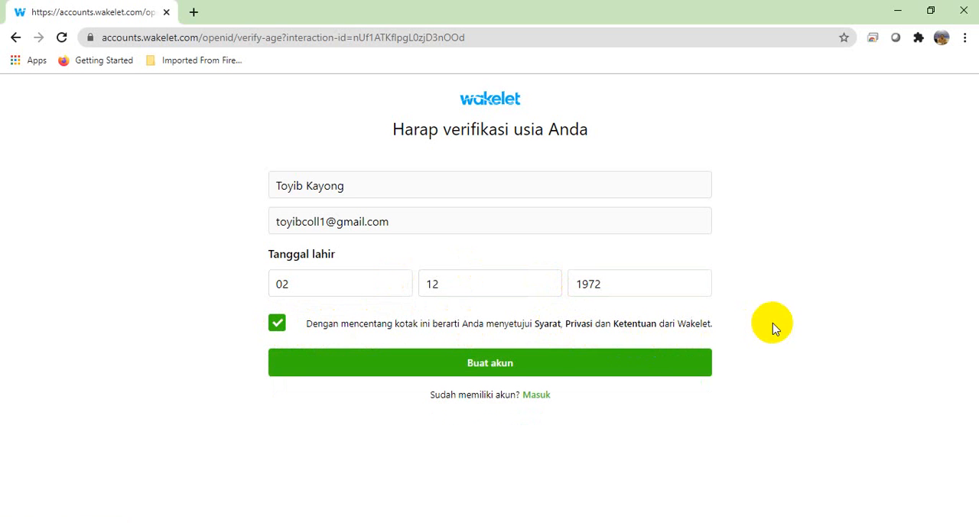
pyautogui.click(487, 372)
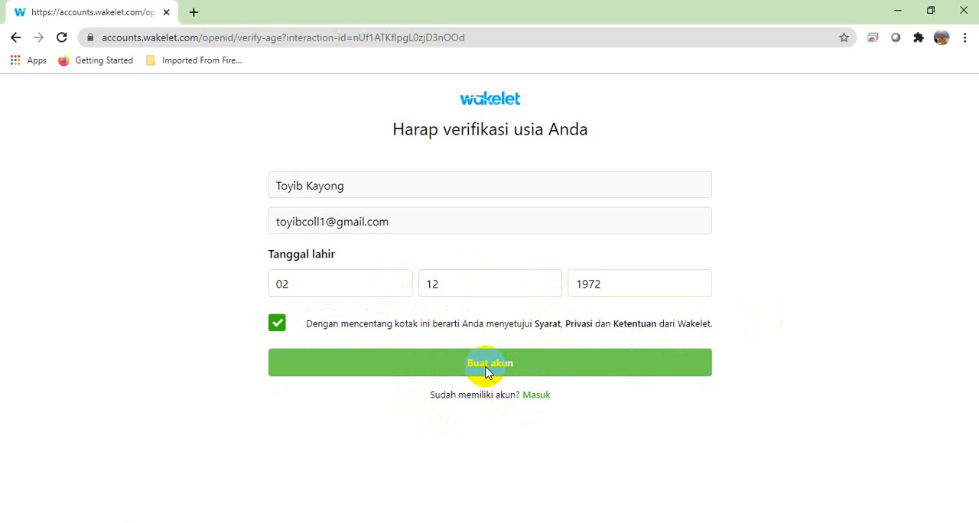
pyautogui.click(487, 372)
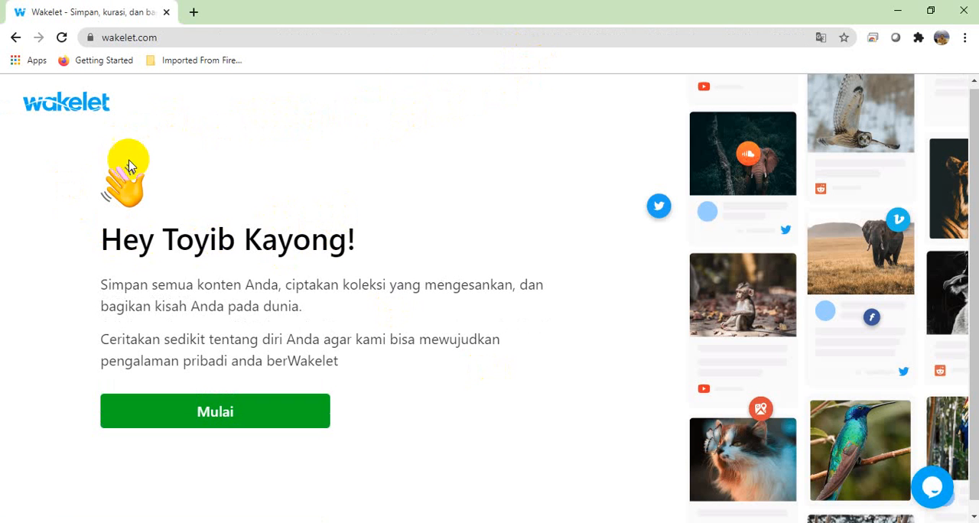
# Step: Start the profile setup and submit the account holder's name without trailing digits as the username
pyautogui.click(228, 415)
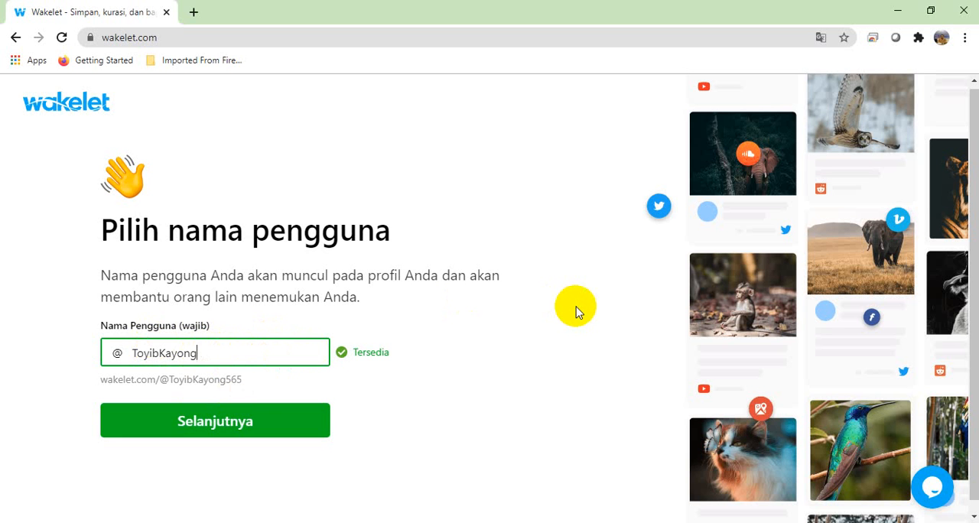
pyautogui.click(504, 354)
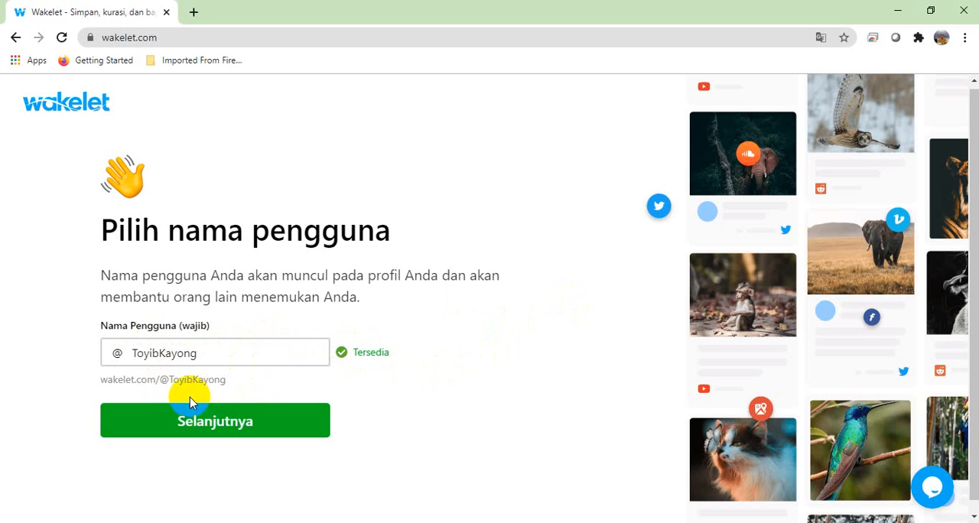
pyautogui.click(216, 355)
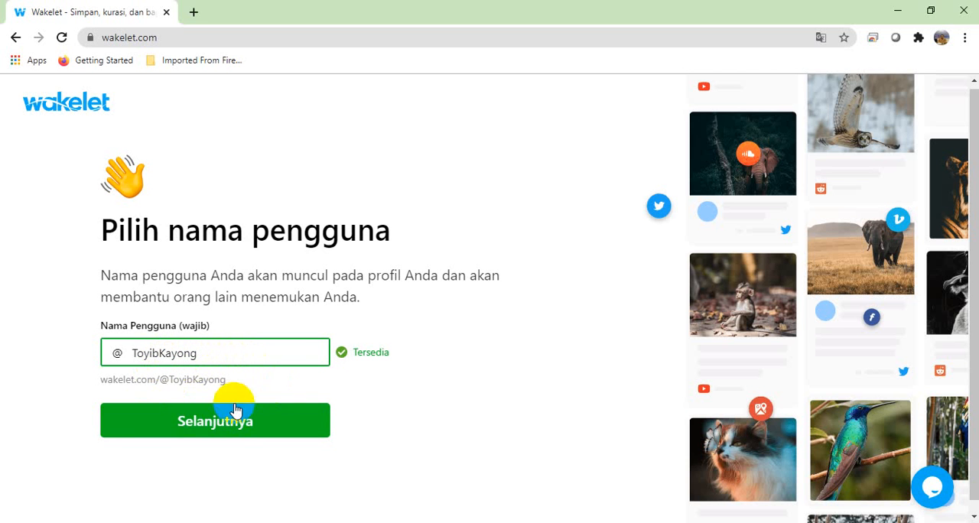
pyautogui.click(258, 434)
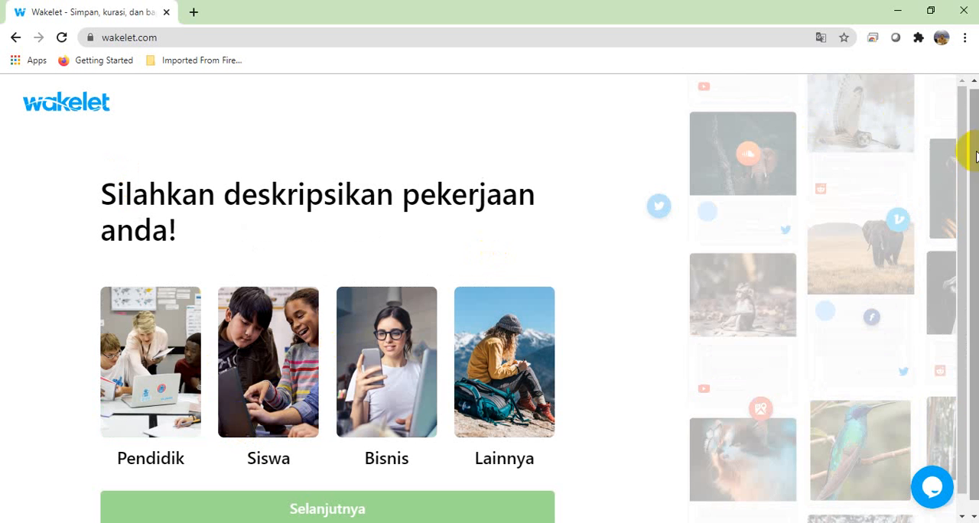
# Step: Describe the occupation as Pendidik for Sekolah Dasar (usia 5-10) and finish setup with "Rujukan dari Wakelet Ambassador/Community member" as the referral source
pyautogui.moveTo(965, 165); pyautogui.dragTo(963, 181)
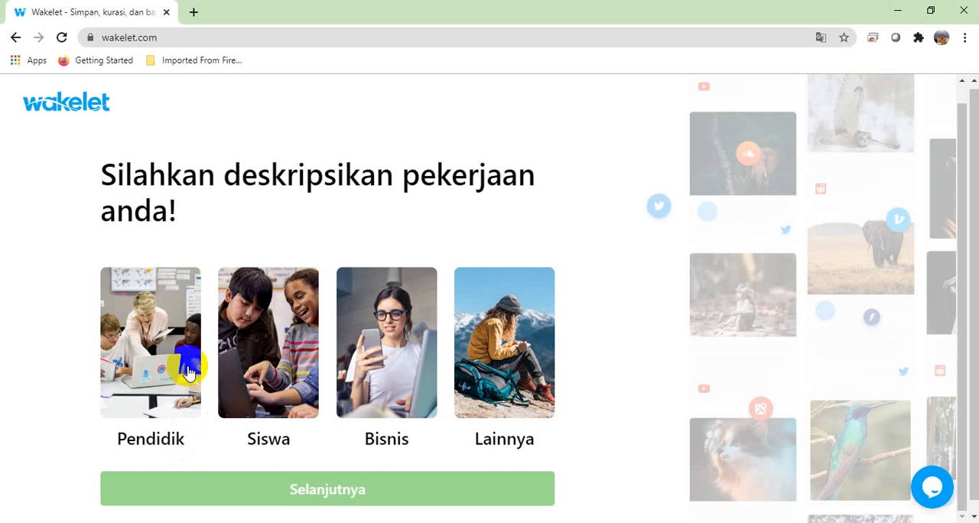
pyautogui.click(150, 351)
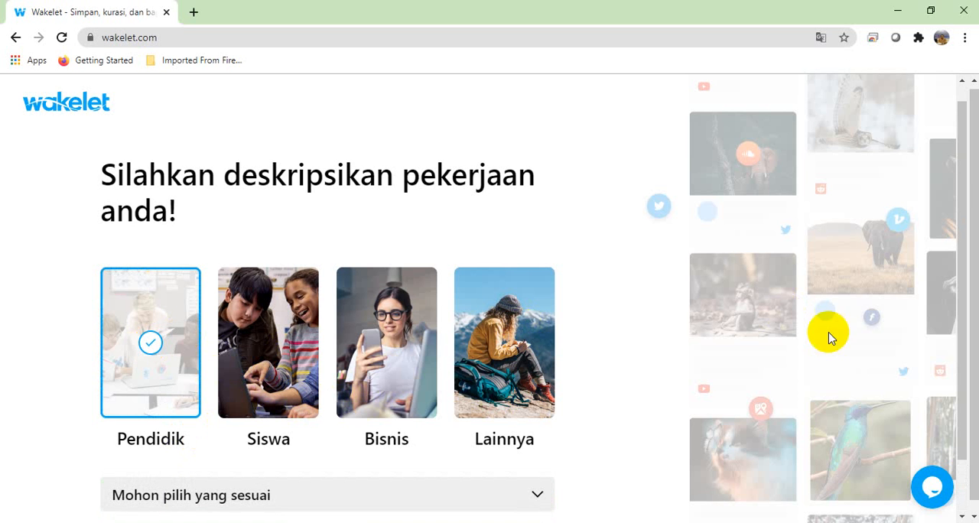
pyautogui.moveTo(962, 165); pyautogui.dragTo(960, 310)
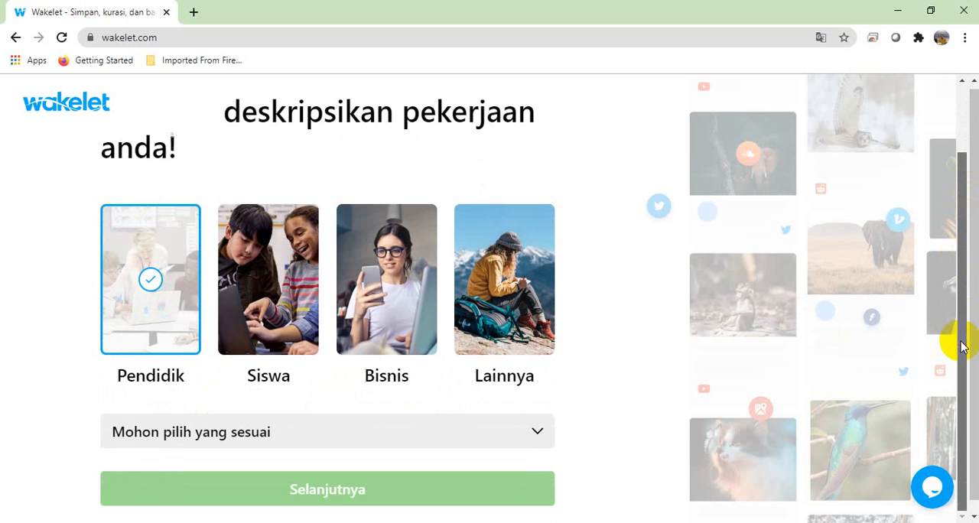
pyautogui.click(539, 440)
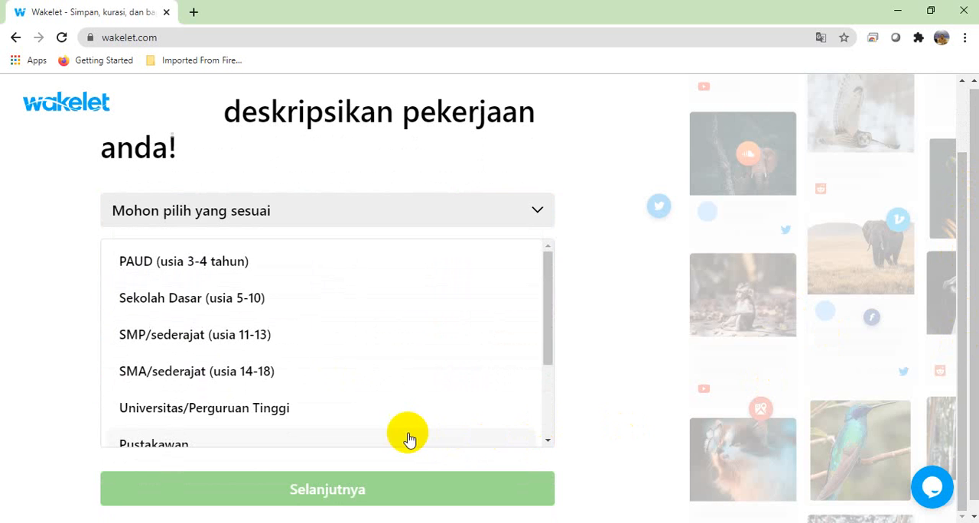
pyautogui.moveTo(547, 305)
pyautogui.mouseDown()
pyautogui.moveTo(539, 404)
pyautogui.moveTo(546, 291)
pyautogui.moveTo(551, 390)
pyautogui.mouseUp()
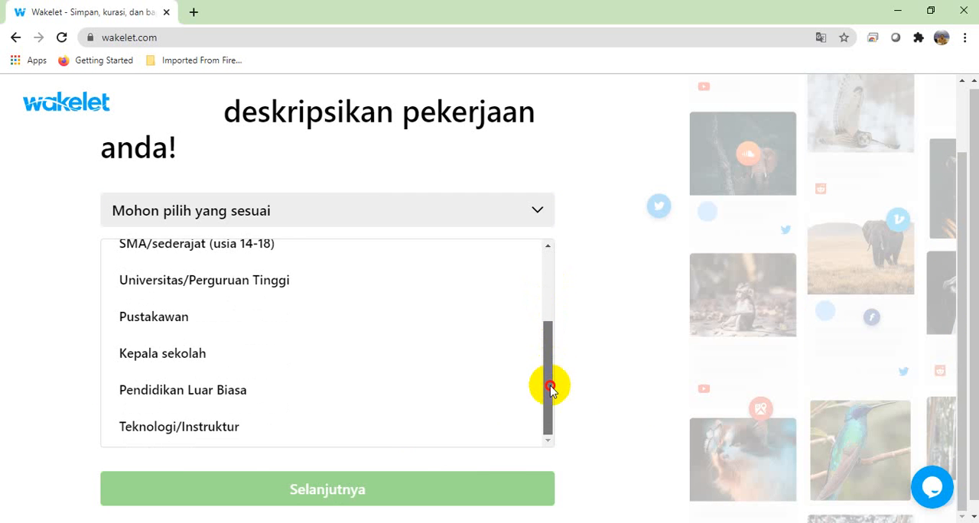
pyautogui.moveTo(553, 387); pyautogui.dragTo(543, 276)
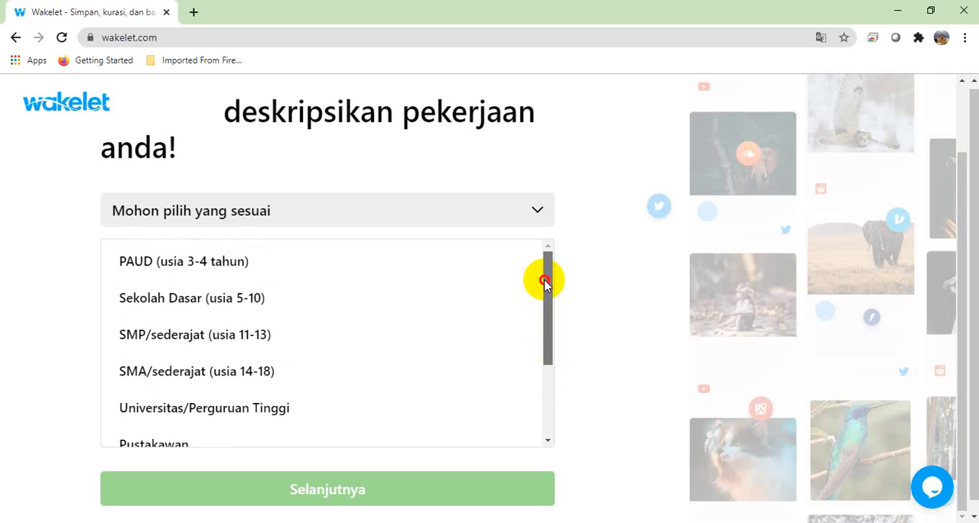
pyautogui.click(169, 300)
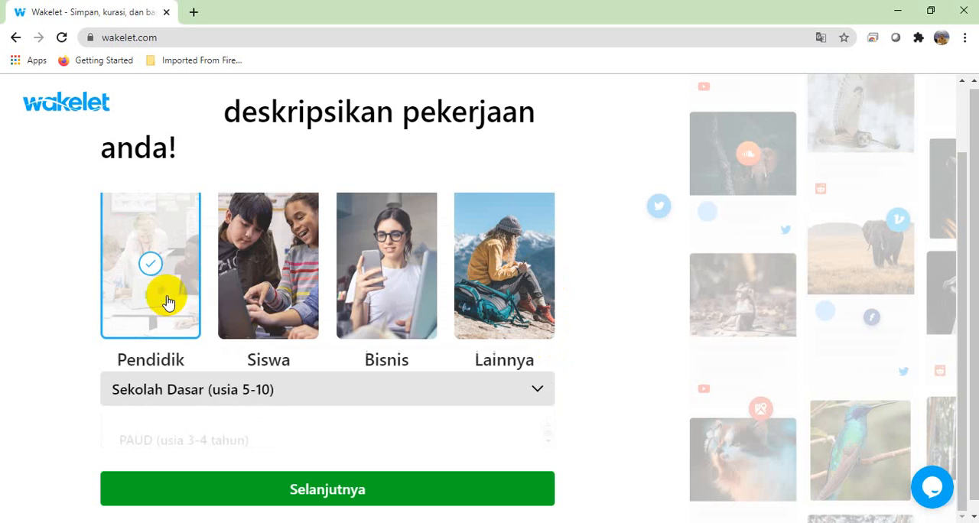
pyautogui.click(363, 501)
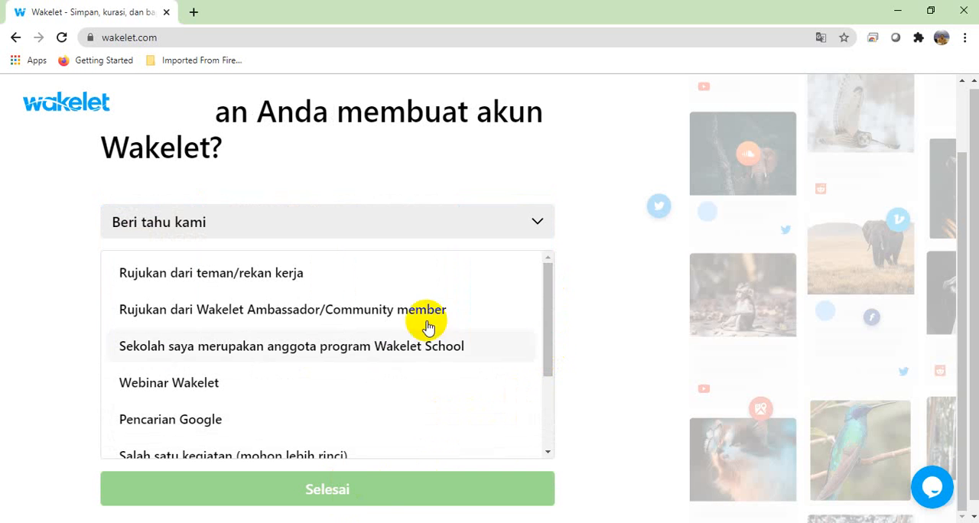
pyautogui.click(262, 322)
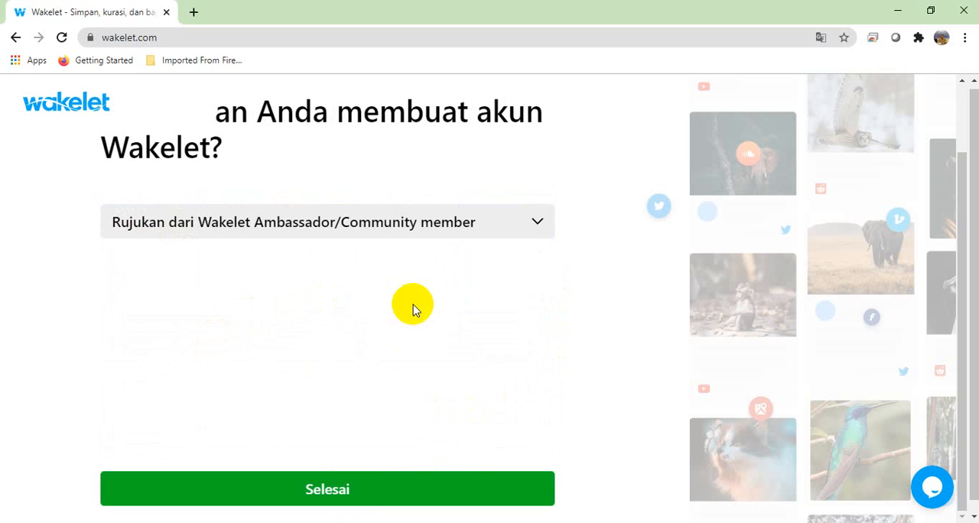
pyautogui.click(343, 497)
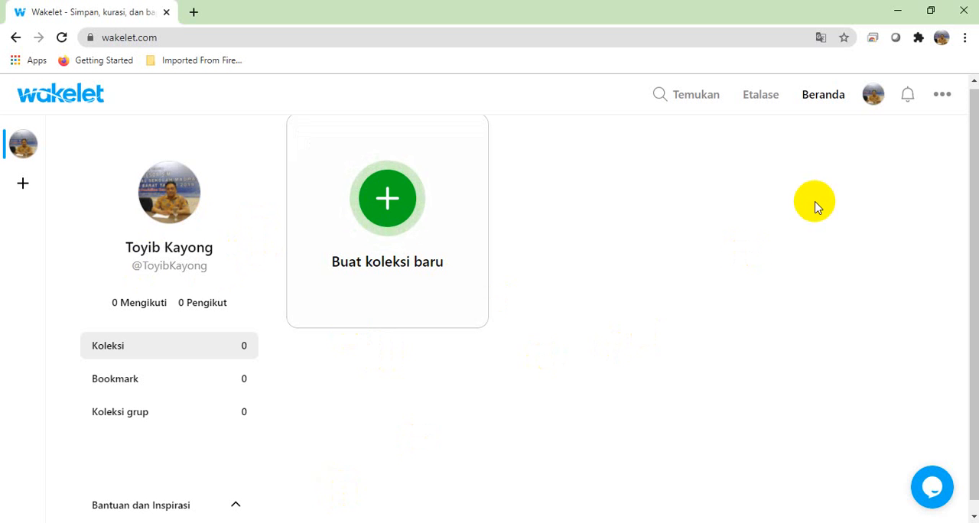
# Step: Open the account settings and view the password change page
pyautogui.click(940, 99)
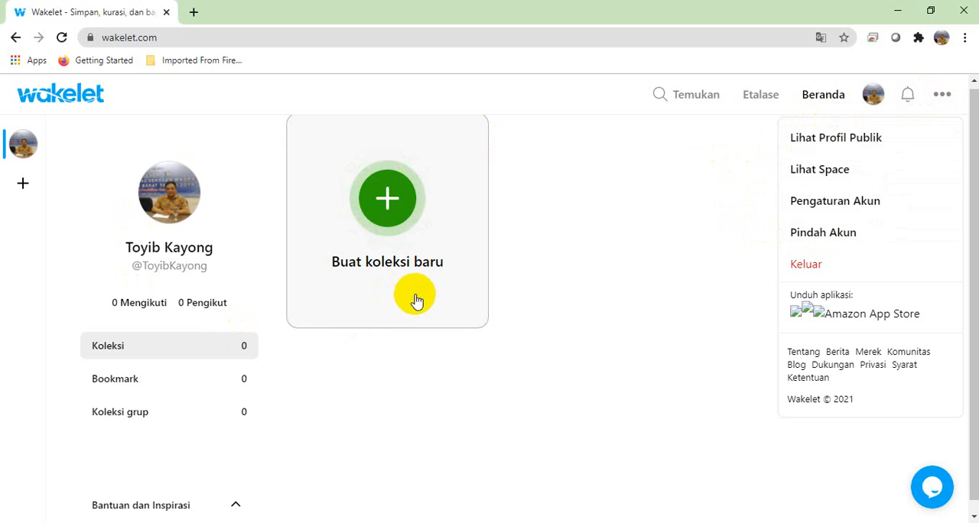
pyautogui.click(857, 204)
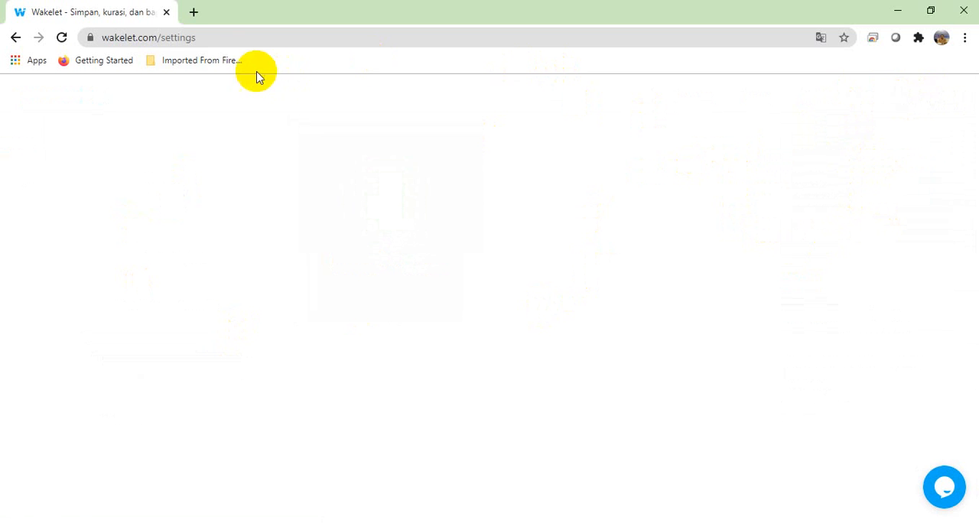
pyautogui.click(249, 41)
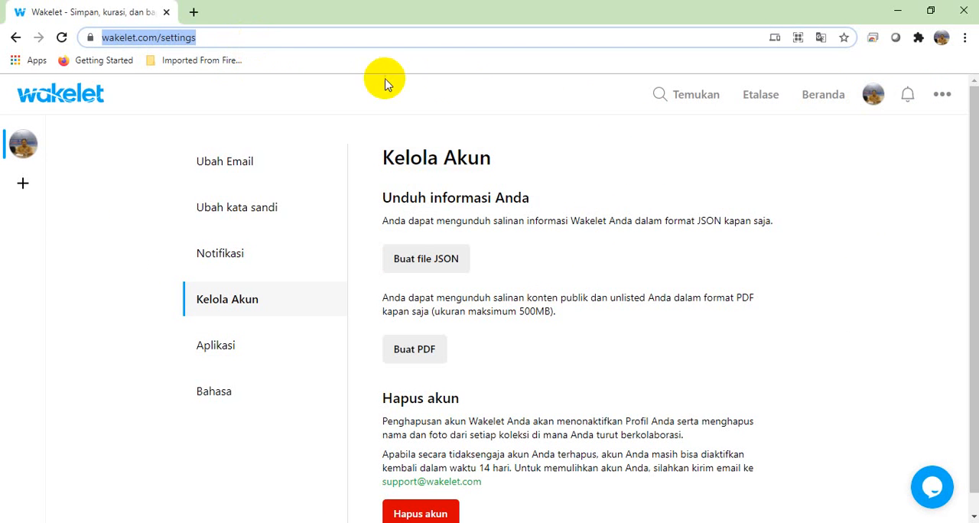
pyautogui.click(264, 211)
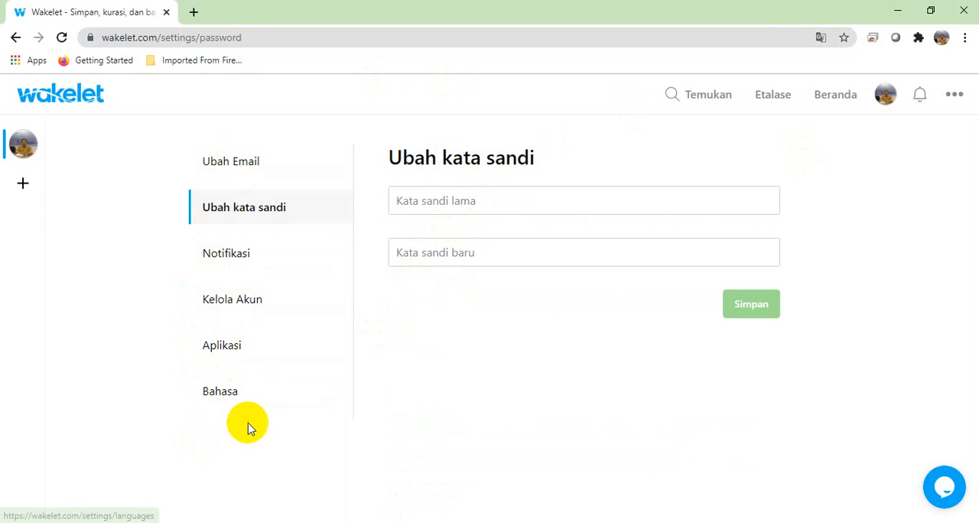
# Step: Choose Bahasa Indonesia as the account language in the settings and return to the home page
pyautogui.click(221, 397)
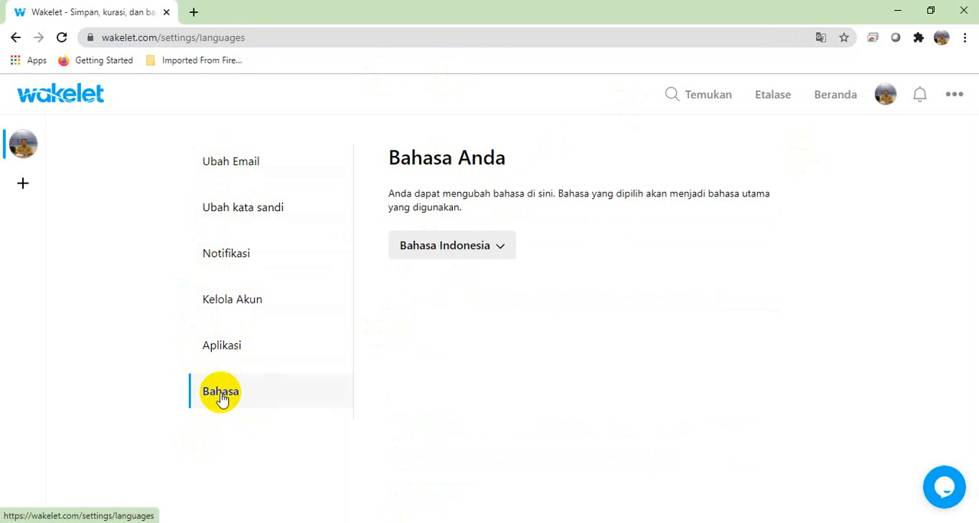
pyautogui.click(500, 246)
pyautogui.moveTo(516, 276); pyautogui.dragTo(514, 386)
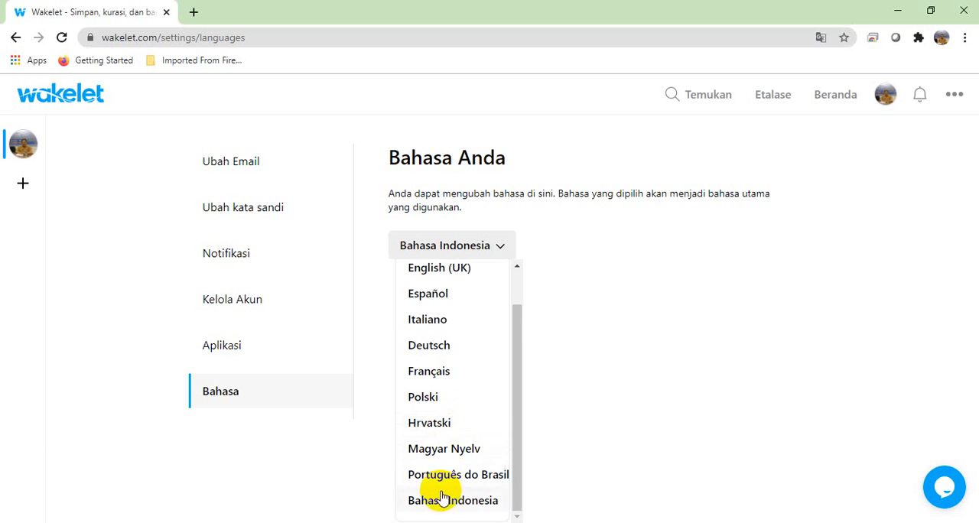
pyautogui.click(517, 292)
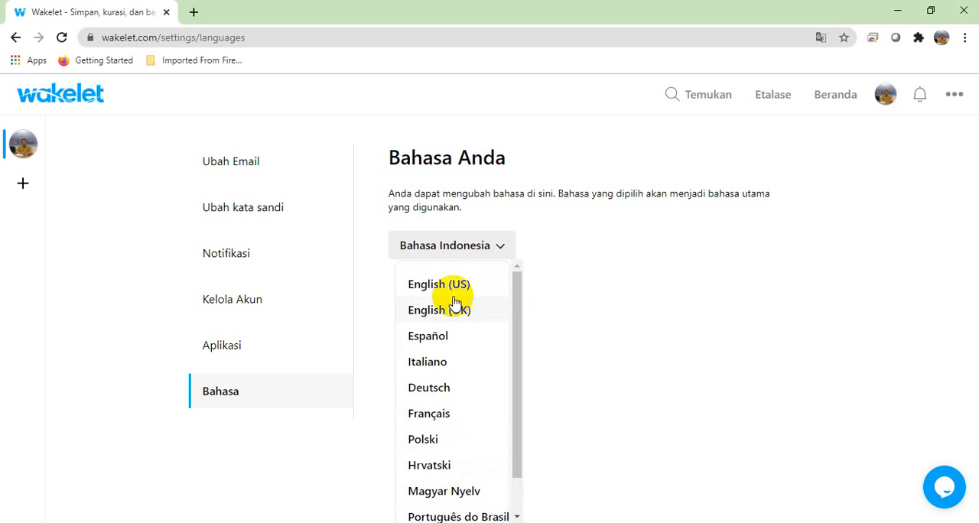
pyautogui.moveTo(518, 308); pyautogui.dragTo(507, 388)
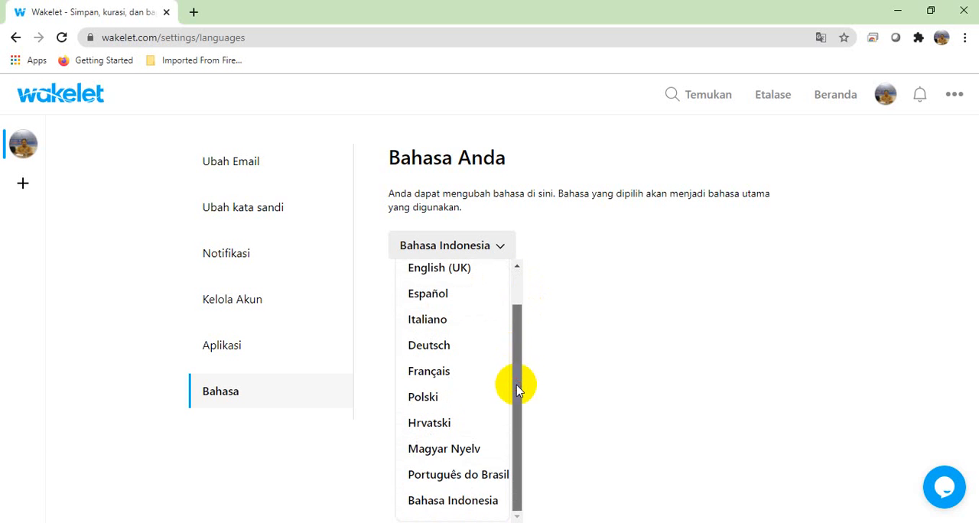
pyautogui.click(444, 505)
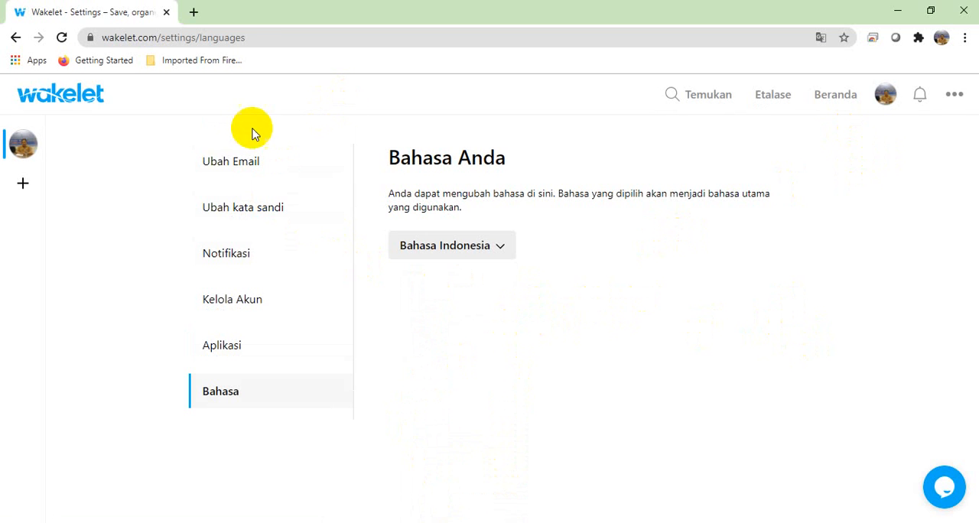
pyautogui.click(823, 98)
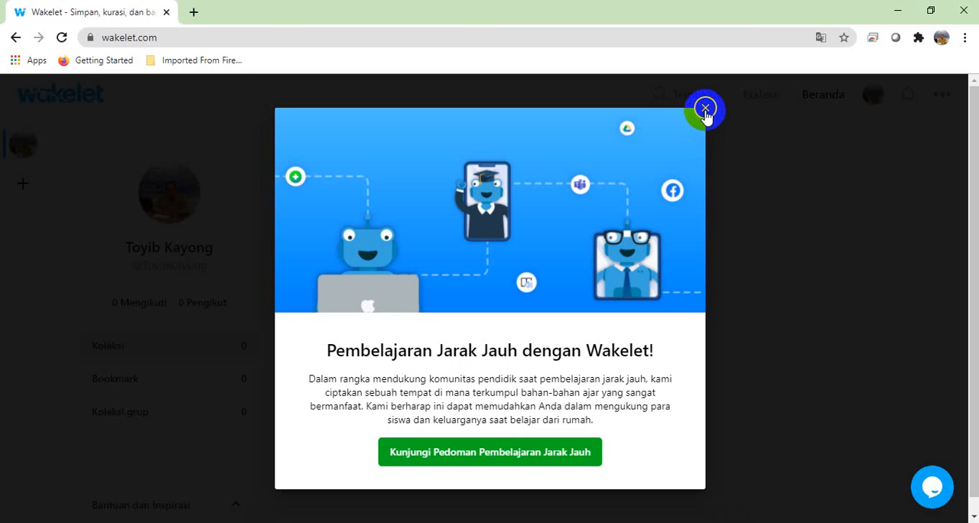
# Step: Dismiss the distance-learning announcement and open the account's public profile for editing
pyautogui.click(706, 109)
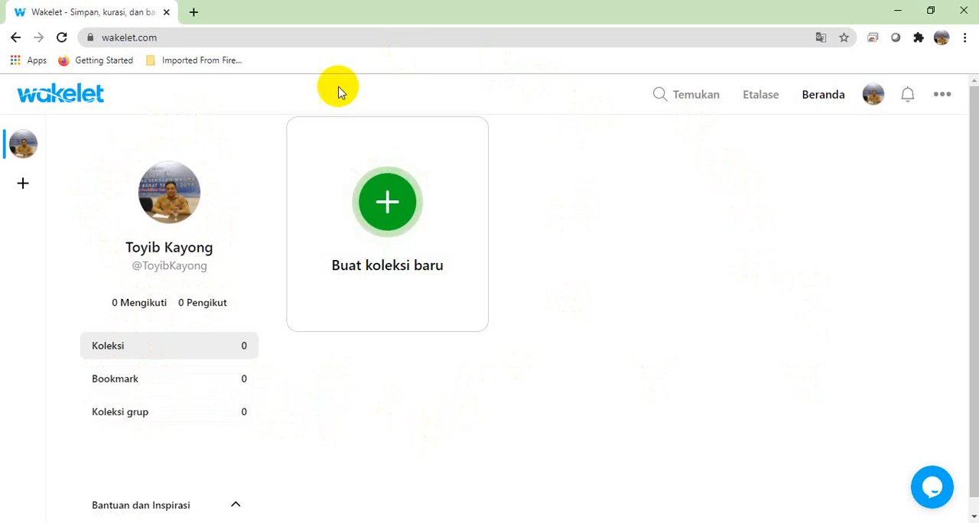
pyautogui.click(174, 202)
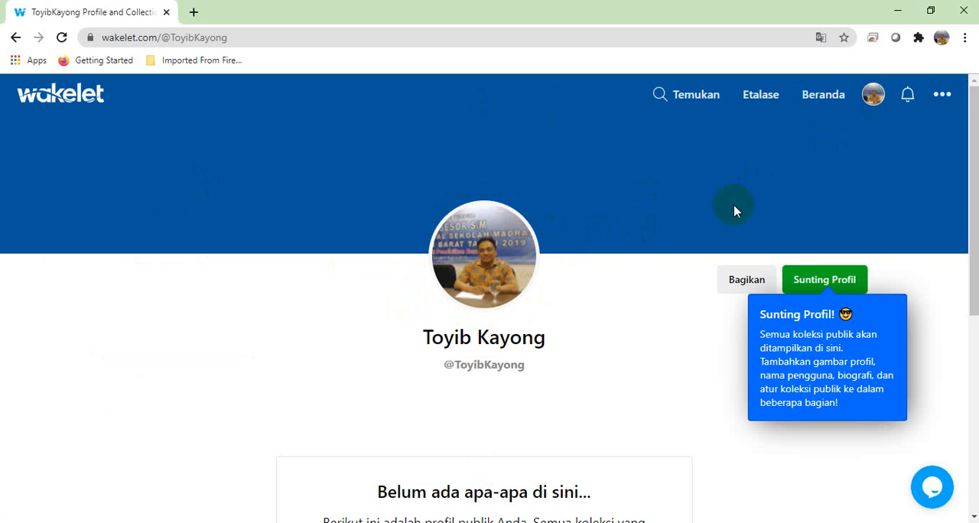
pyautogui.click(817, 288)
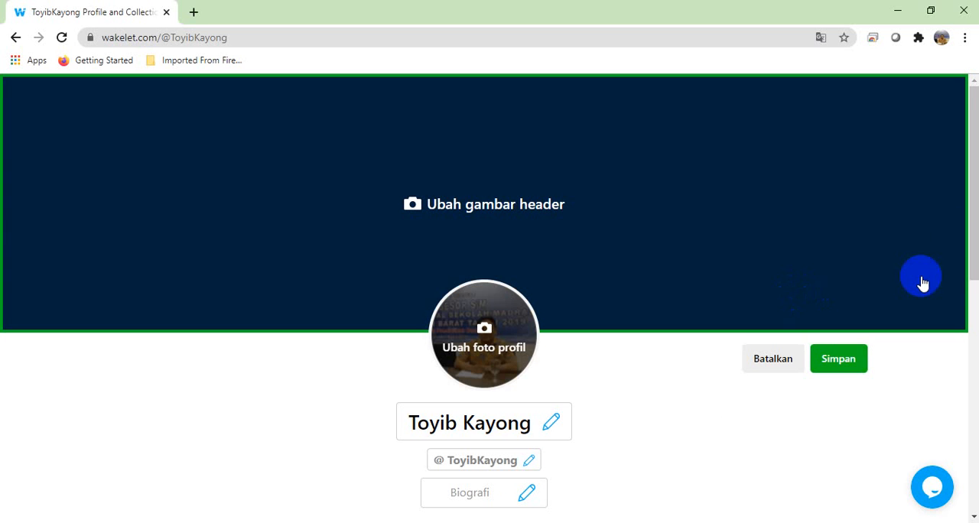
# Step: Upload the image TYB from the Downloads folder as the new profile photo
pyautogui.moveTo(975, 195); pyautogui.dragTo(974, 245)
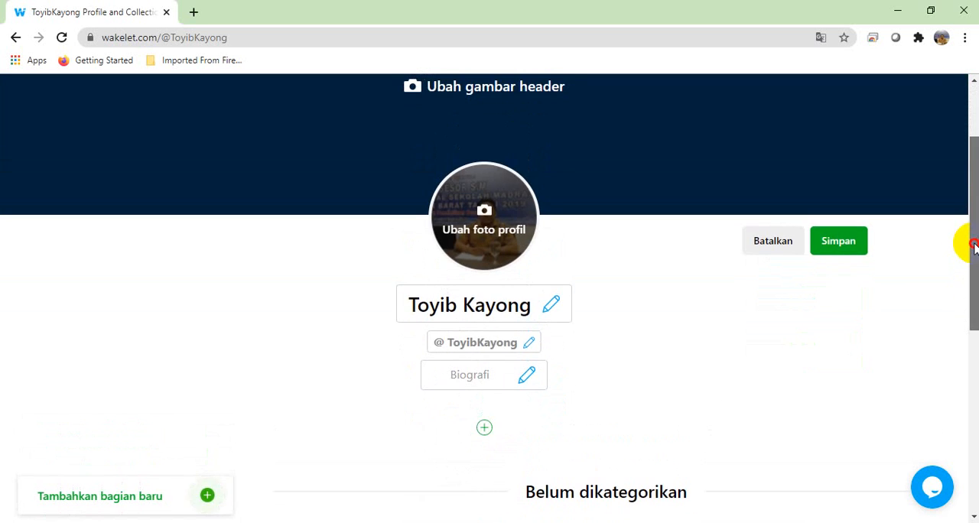
pyautogui.click(484, 220)
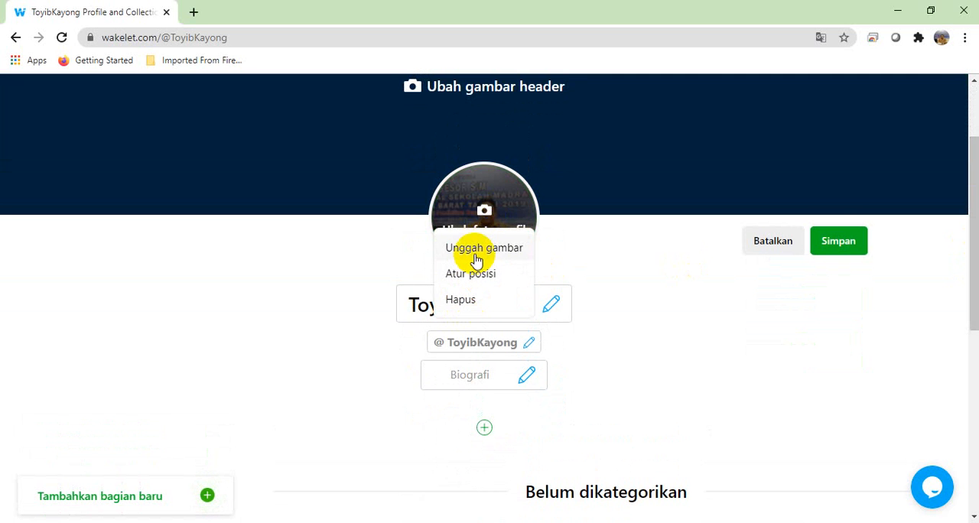
pyautogui.click(474, 253)
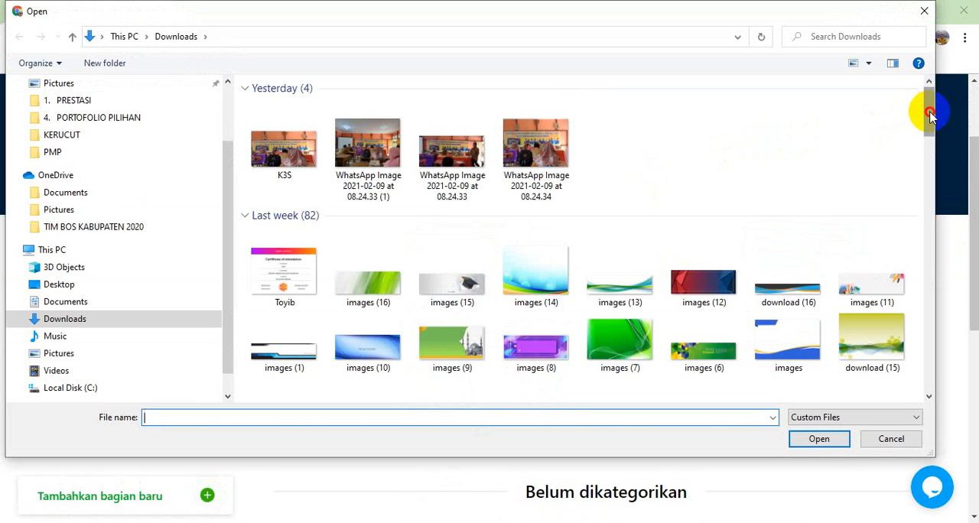
pyautogui.moveTo(930, 113); pyautogui.dragTo(929, 262)
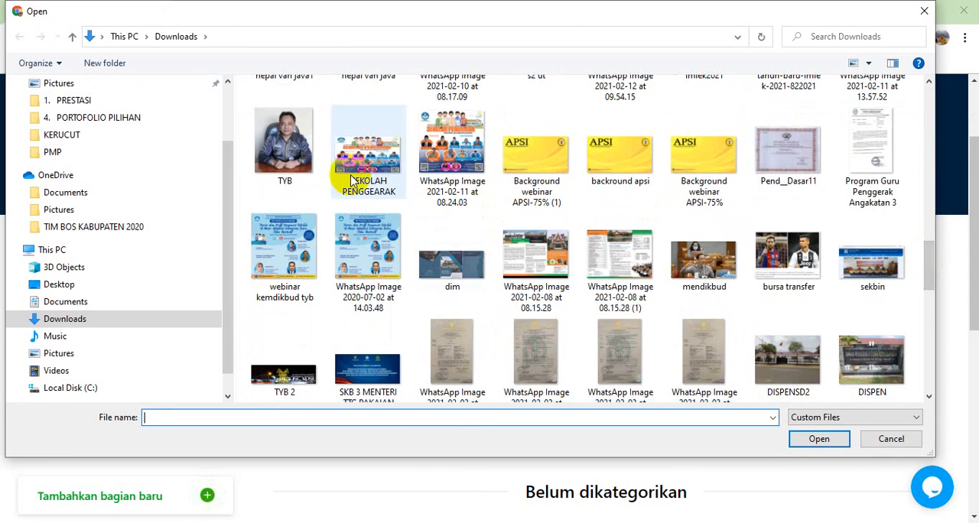
pyautogui.click(284, 149)
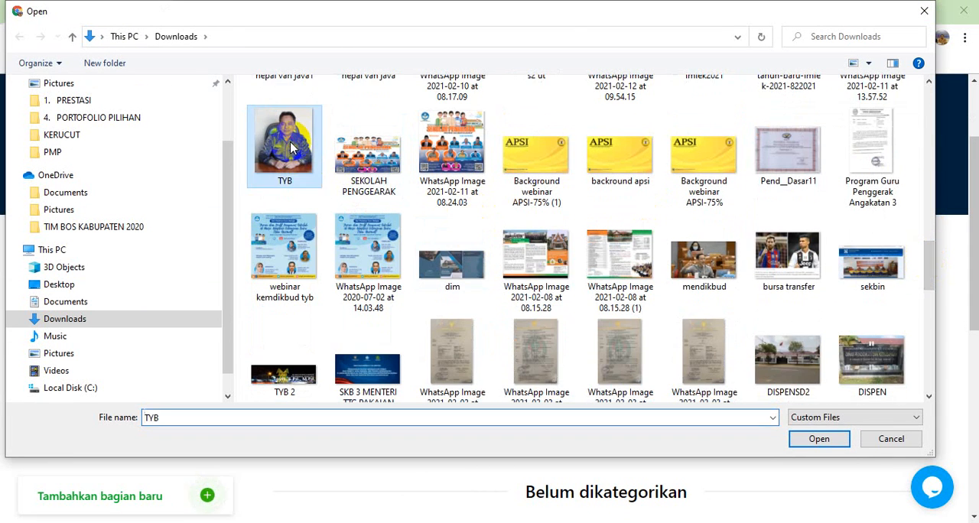
pyautogui.click(819, 440)
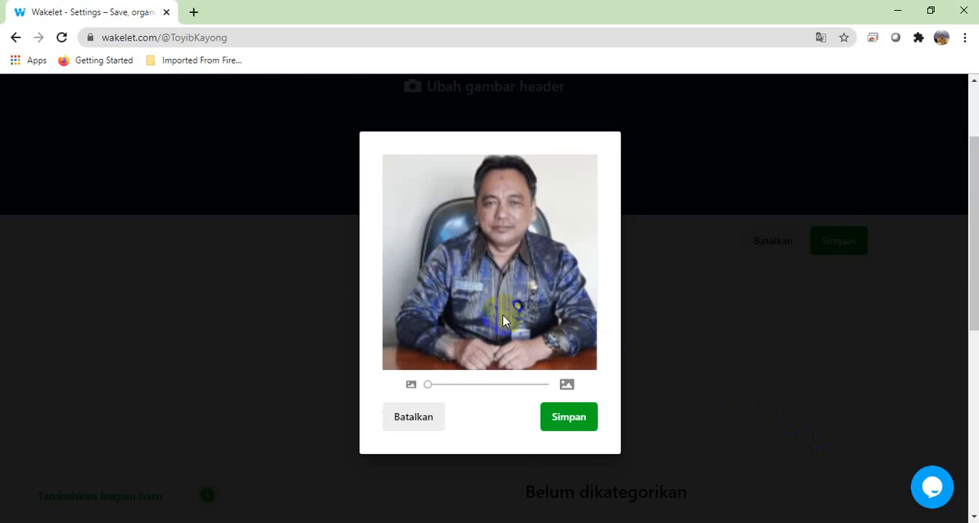
# Step: Shift the photo slightly downward in the crop frame, keep the minimum zoom, and save the profile picture
pyautogui.moveTo(506, 281)
pyautogui.mouseDown()
pyautogui.moveTo(495, 292)
pyautogui.moveTo(488, 274)
pyautogui.moveTo(494, 292)
pyautogui.mouseUp()
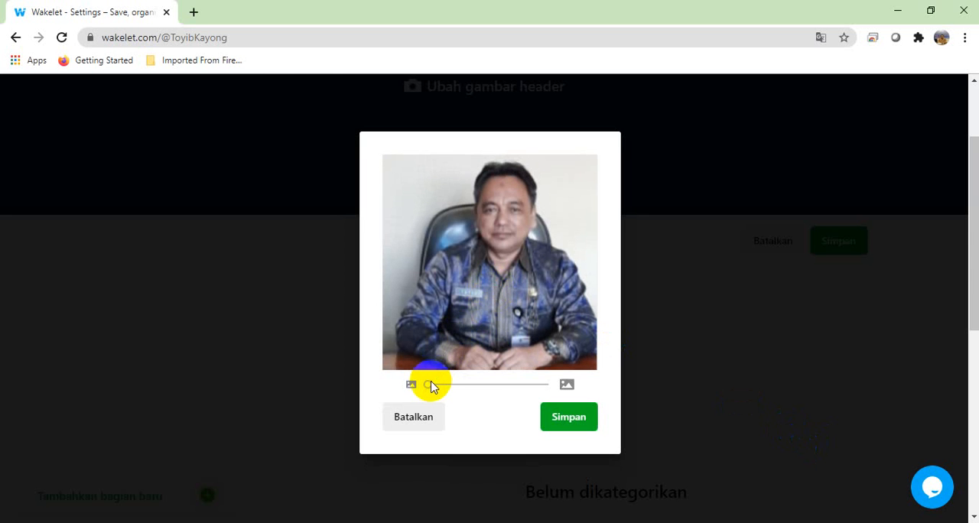
pyautogui.moveTo(431, 387)
pyautogui.mouseDown()
pyautogui.moveTo(439, 385)
pyautogui.moveTo(426, 389)
pyautogui.mouseUp()
pyautogui.click(562, 432)
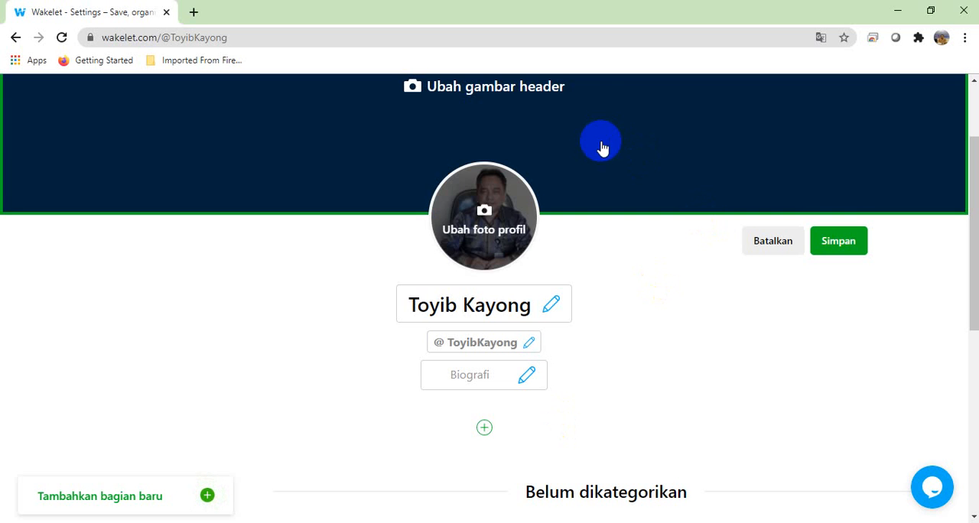
# Step: Choose a header image from the Unsplash gallery instead of uploading one, and search the photos for "teacher"
pyautogui.click(966, 103)
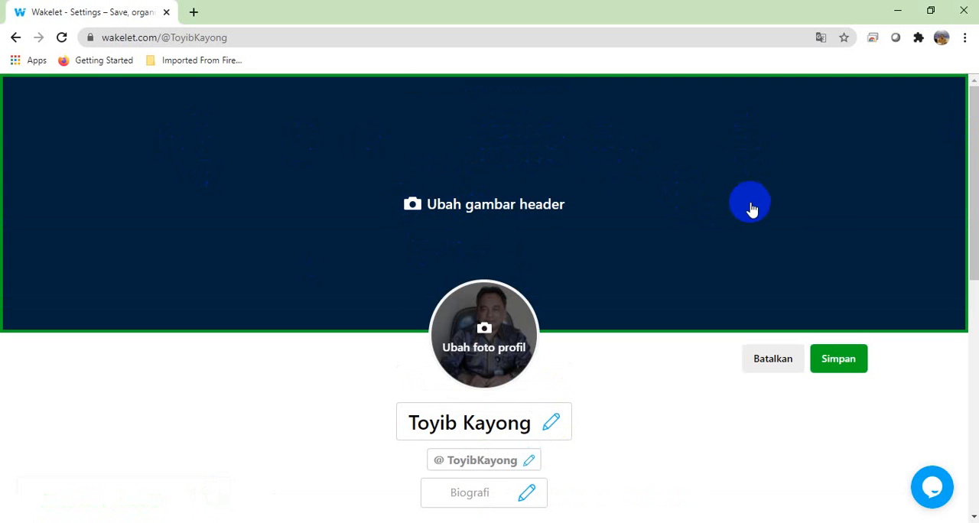
pyautogui.click(420, 211)
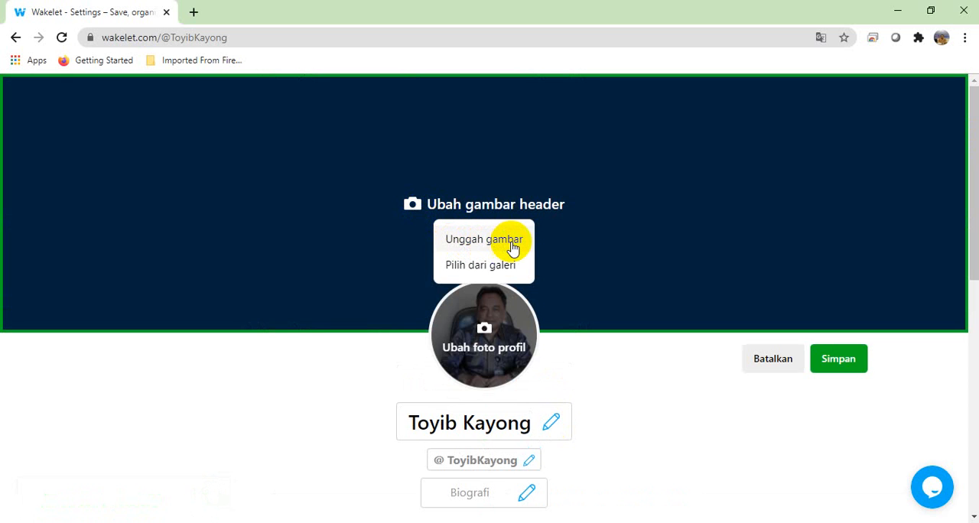
pyautogui.click(477, 273)
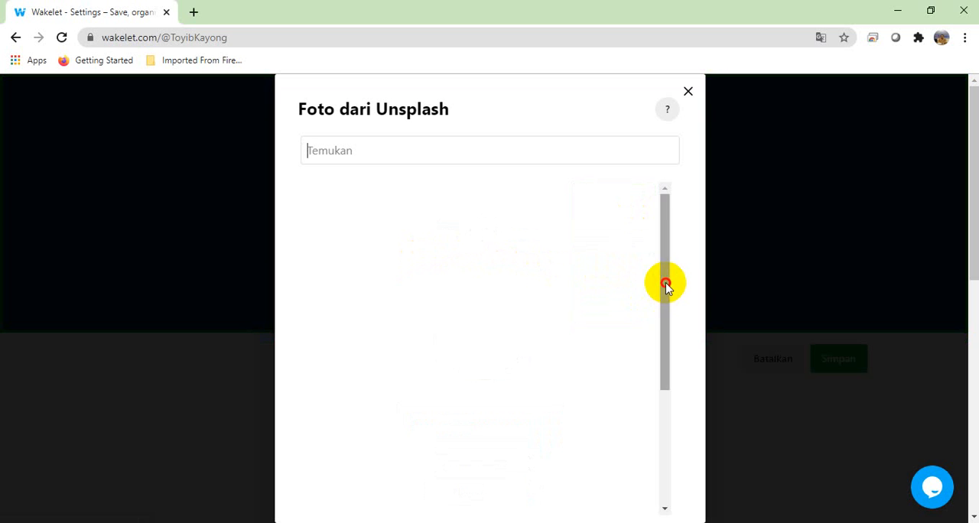
pyautogui.moveTo(665, 285); pyautogui.dragTo(680, 249)
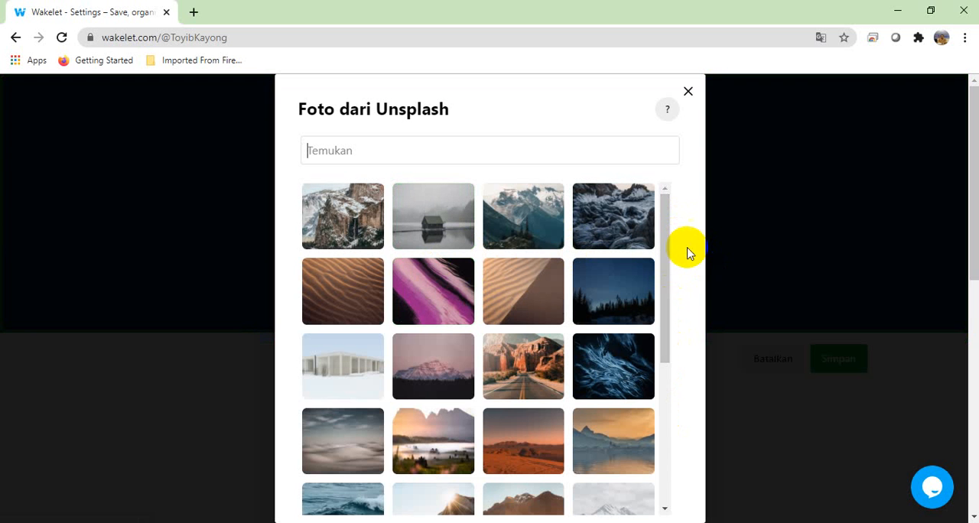
pyautogui.moveTo(662, 255); pyautogui.dragTo(673, 224)
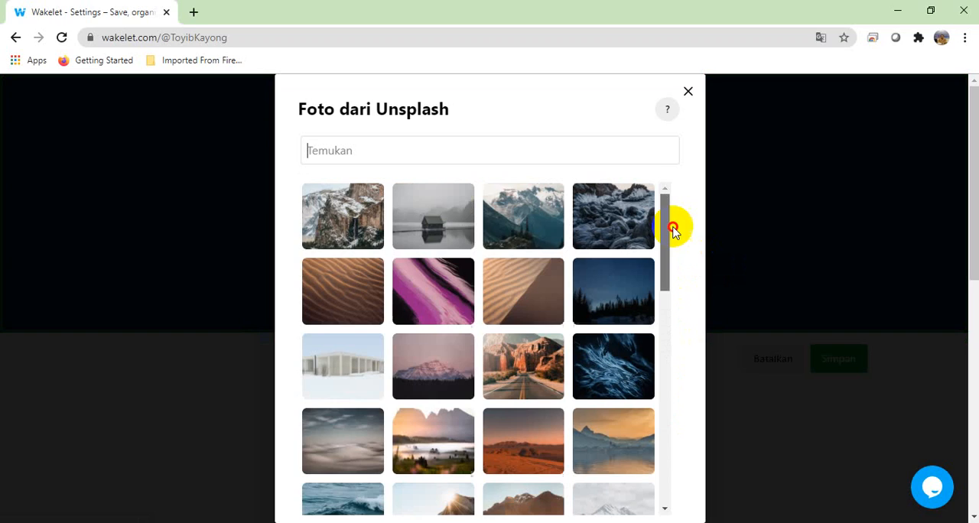
pyautogui.click(343, 147)
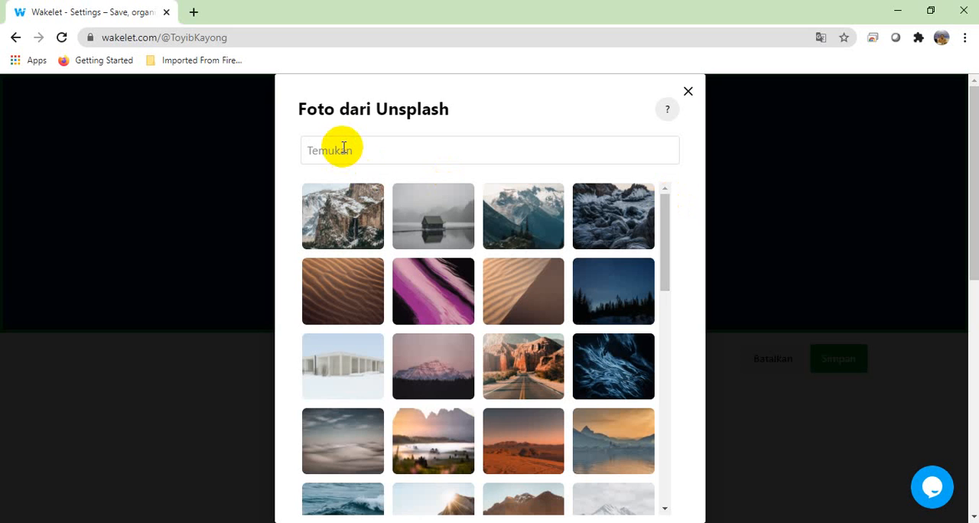
pyautogui.write('teach')
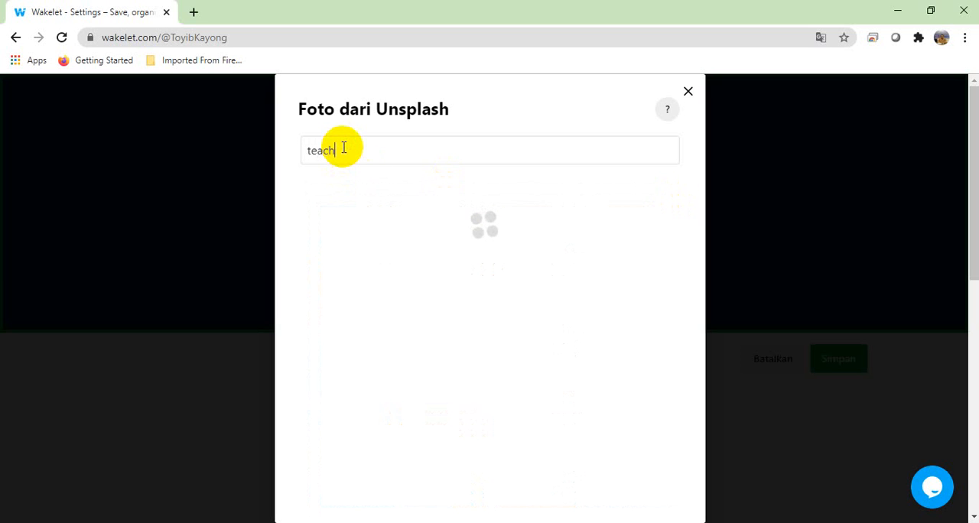
pyautogui.write('er')
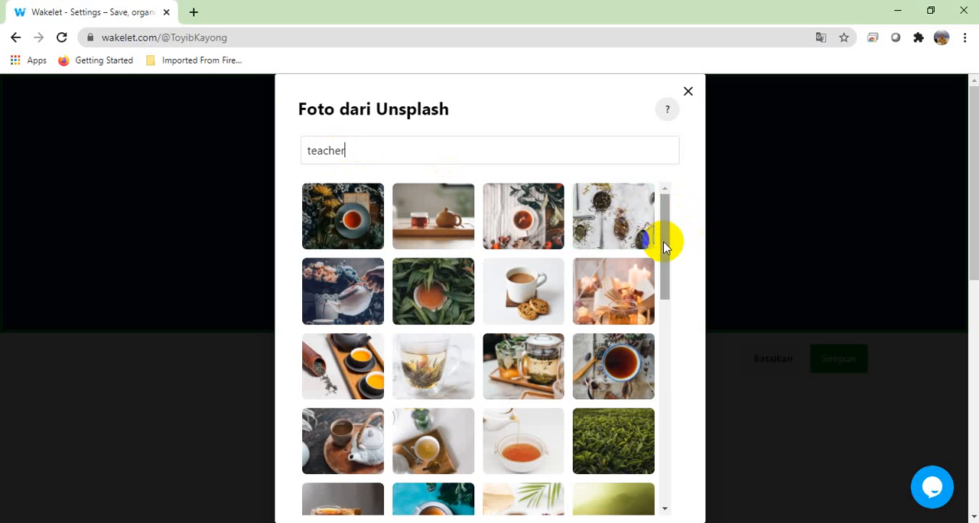
# Step: Select the photo of hands working on papers beside a laptop, at the end of the loaded results, as the header image
pyautogui.moveTo(665, 243); pyautogui.dragTo(674, 455)
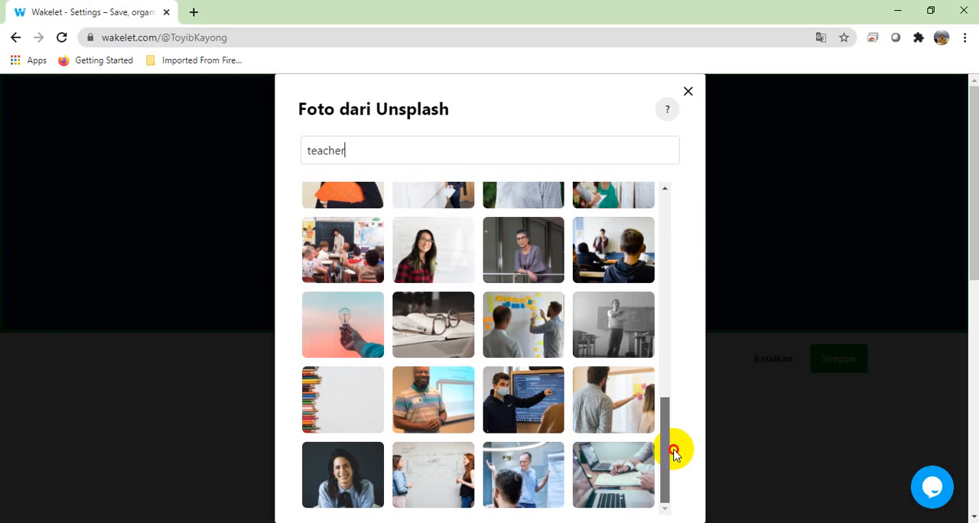
pyautogui.moveTo(673, 455); pyautogui.dragTo(669, 479)
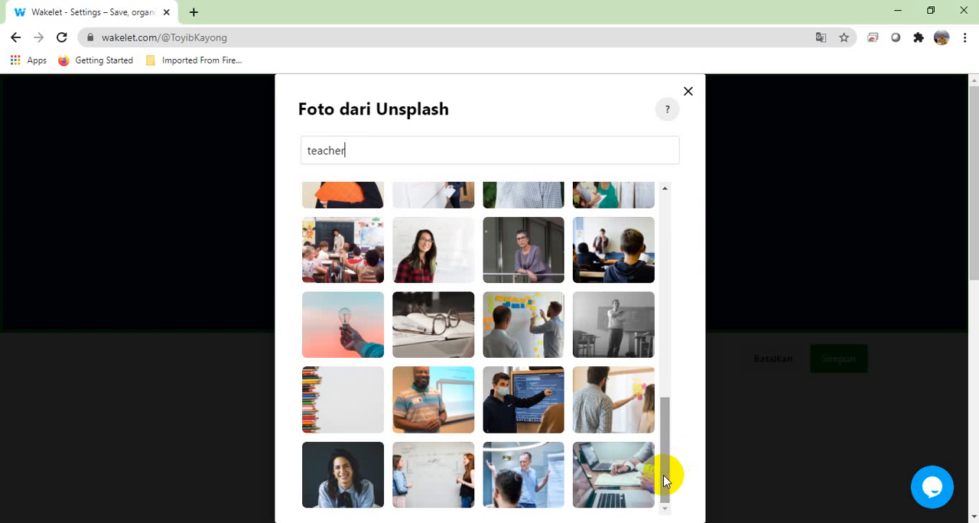
pyautogui.click(612, 478)
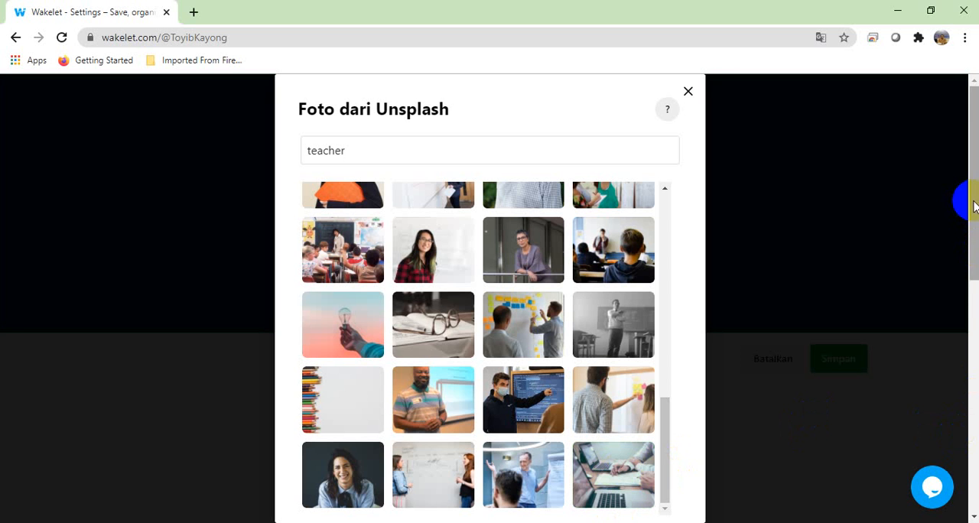
pyautogui.moveTo(972, 201); pyautogui.dragTo(969, 289)
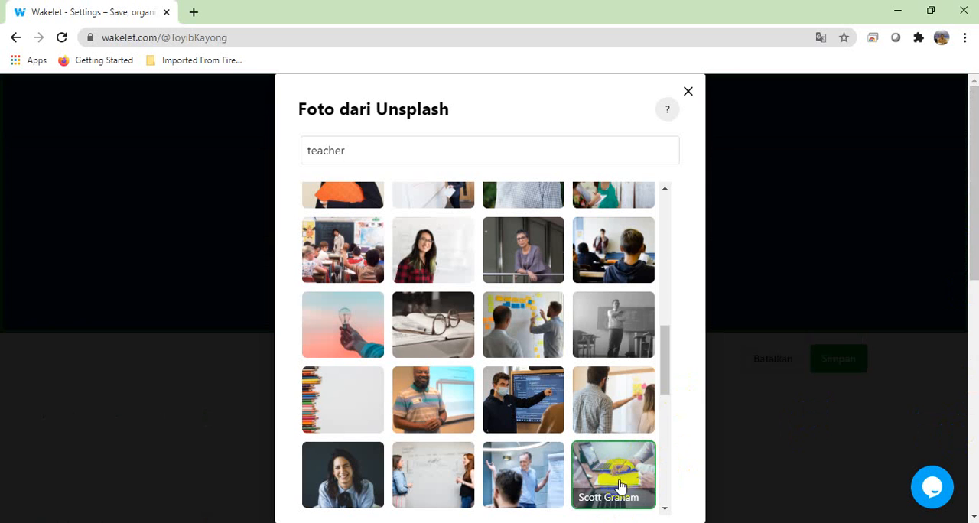
pyautogui.moveTo(670, 354)
pyautogui.mouseDown()
pyautogui.moveTo(671, 478)
pyautogui.moveTo(666, 353)
pyautogui.mouseUp()
pyautogui.click(645, 409)
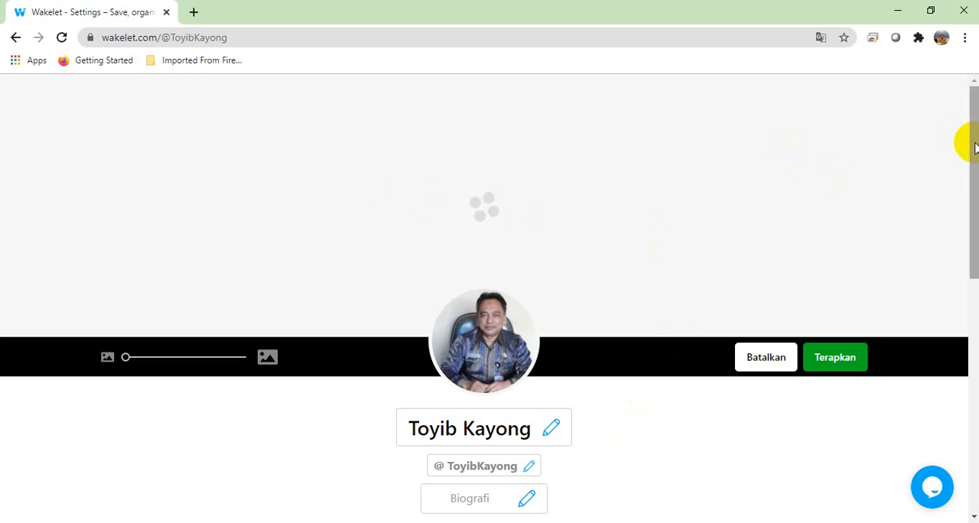
# Step: Wait for the chosen header photo to load and apply it to the profile at minimum zoom
pyautogui.moveTo(975, 144)
pyautogui.mouseDown()
pyautogui.moveTo(974, 231)
pyautogui.moveTo(974, 143)
pyautogui.mouseUp()
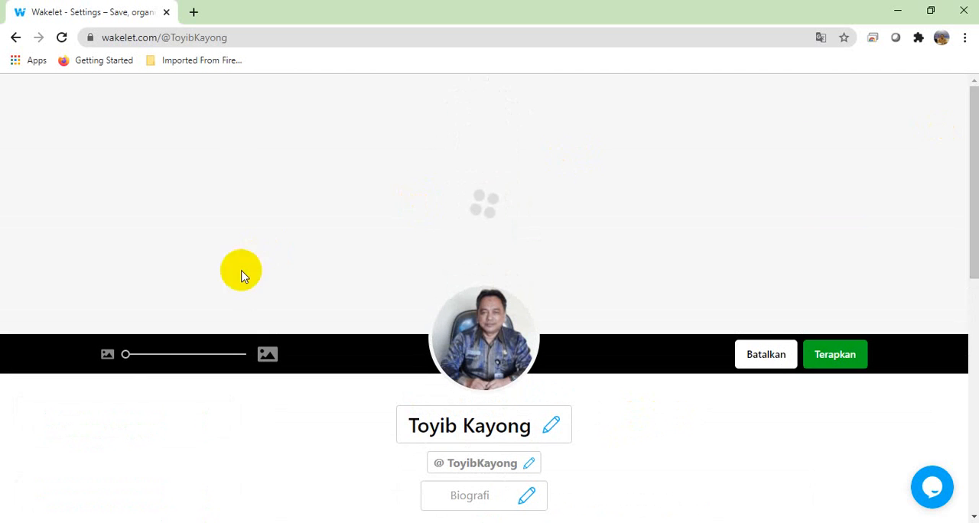
pyautogui.click(125, 354)
pyautogui.moveTo(975, 152); pyautogui.dragTo(976, 233)
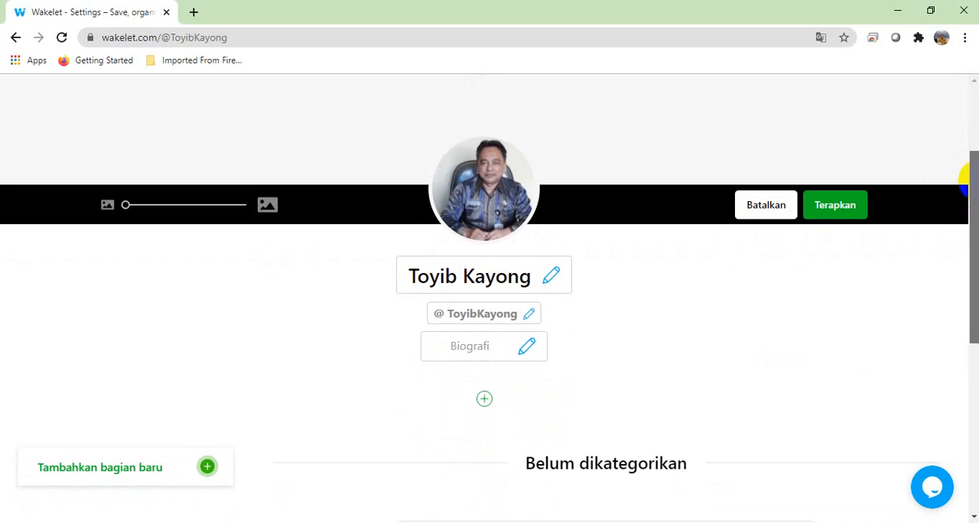
pyautogui.moveTo(975, 187); pyautogui.dragTo(976, 105)
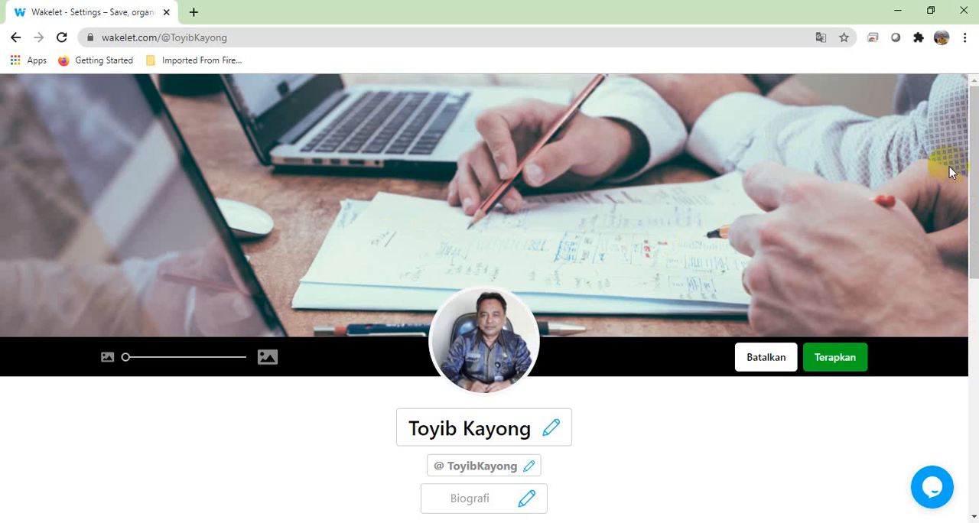
pyautogui.moveTo(973, 160)
pyautogui.mouseDown()
pyautogui.moveTo(969, 236)
pyautogui.moveTo(970, 157)
pyautogui.mouseUp()
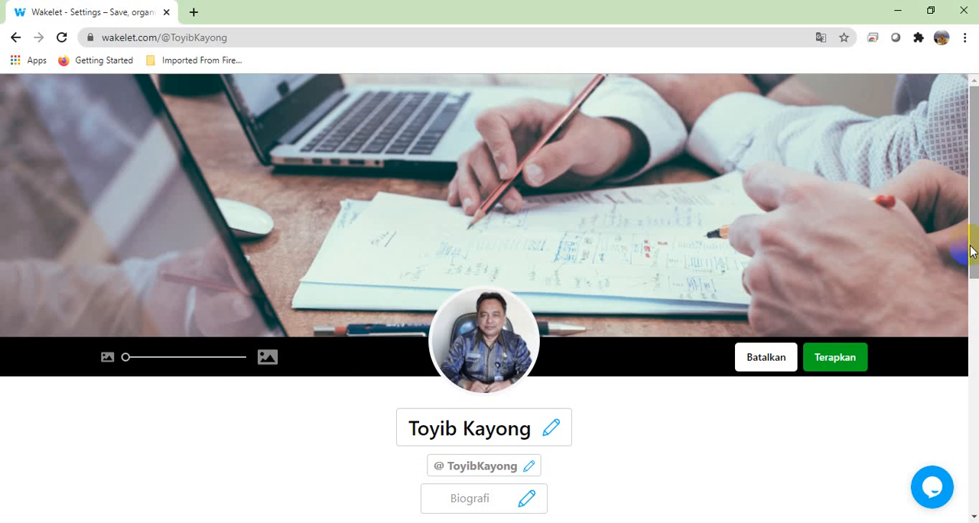
pyautogui.click(974, 518)
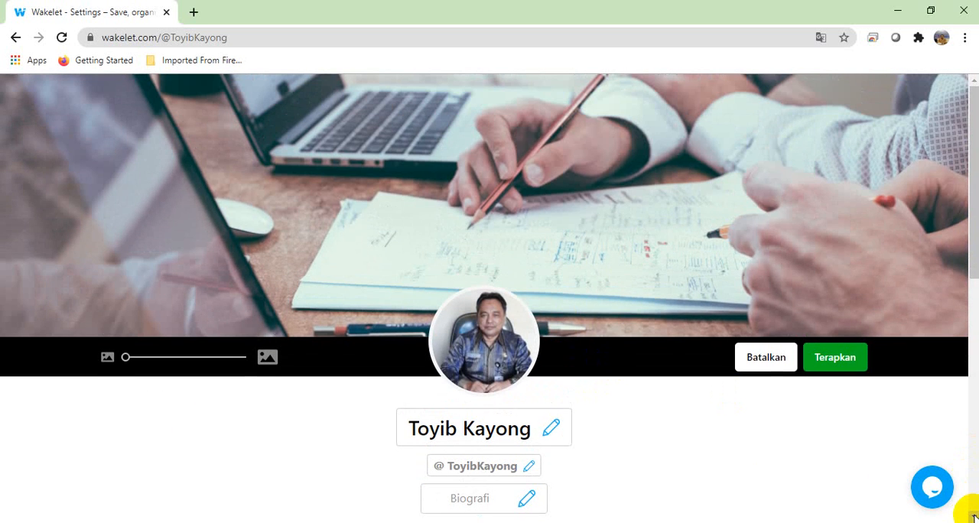
pyautogui.click(974, 518)
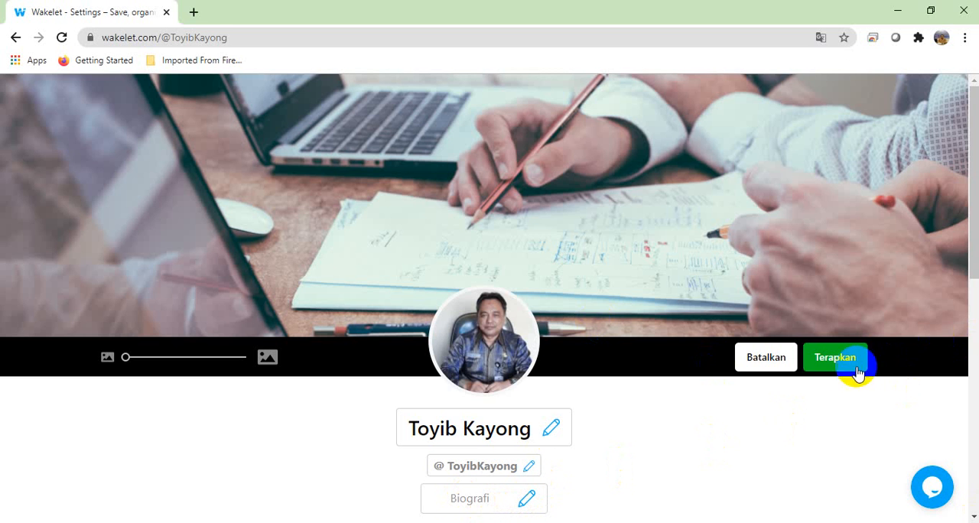
pyautogui.click(809, 364)
pyautogui.click(840, 366)
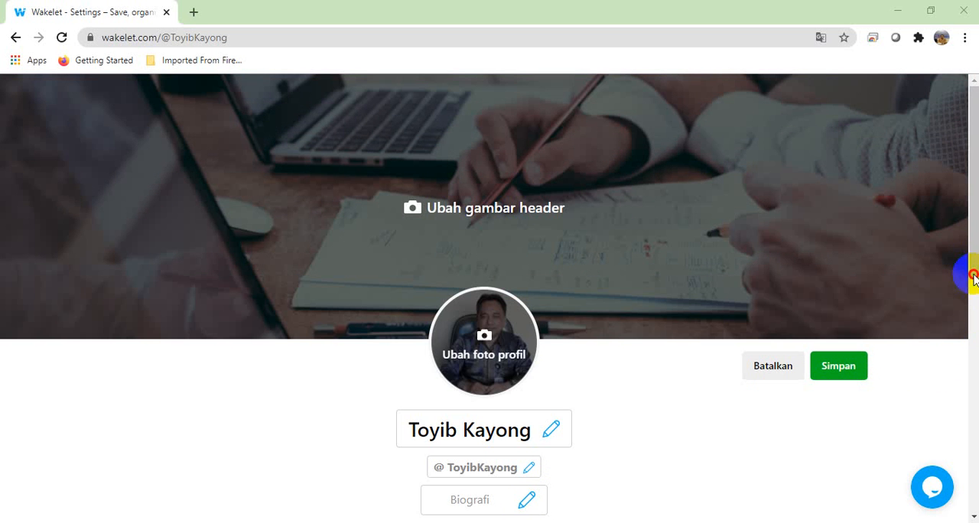
# Step: Enter the profile biography as "Pengawas Sekolah Dinas Pendidikan Kabupaten Ketapang kalimantan Barat"
pyautogui.moveTo(976, 241); pyautogui.dragTo(969, 336)
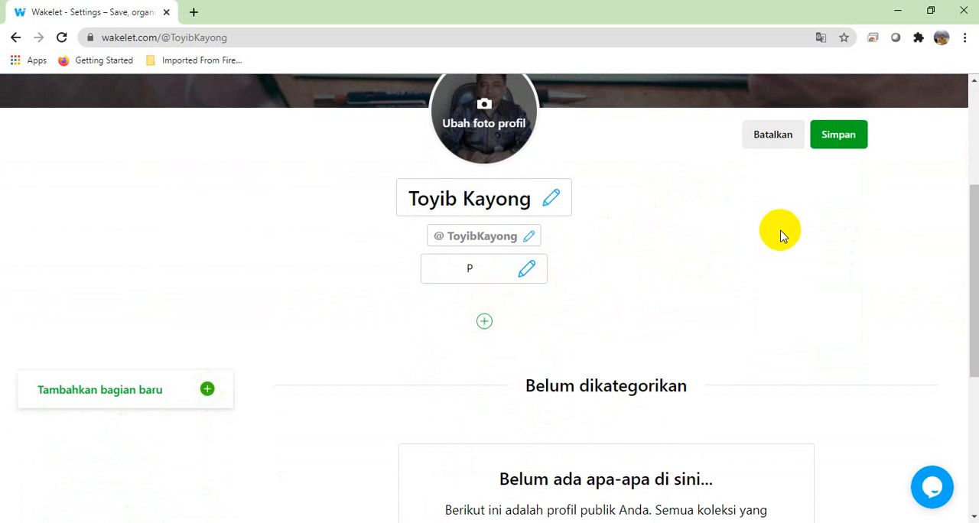
pyautogui.write('engawas Sekola')
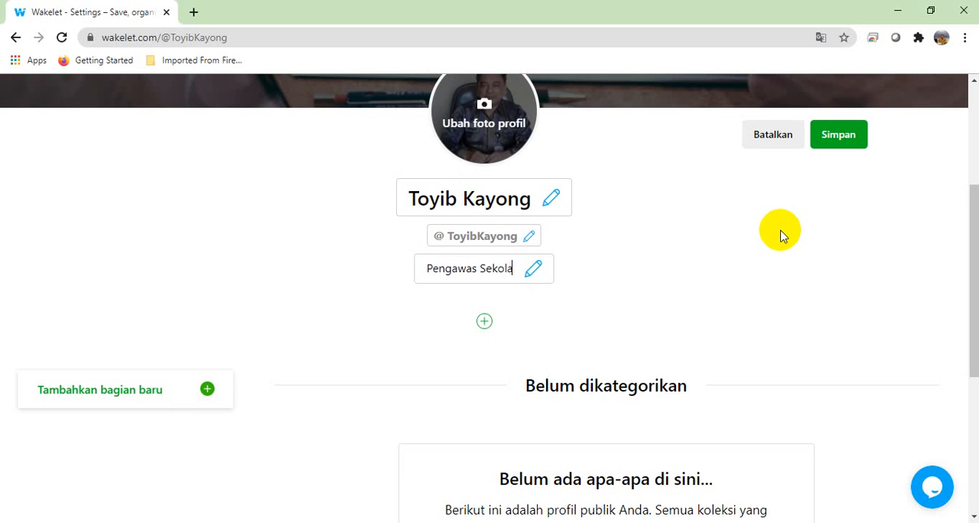
pyautogui.write('h Dinas')
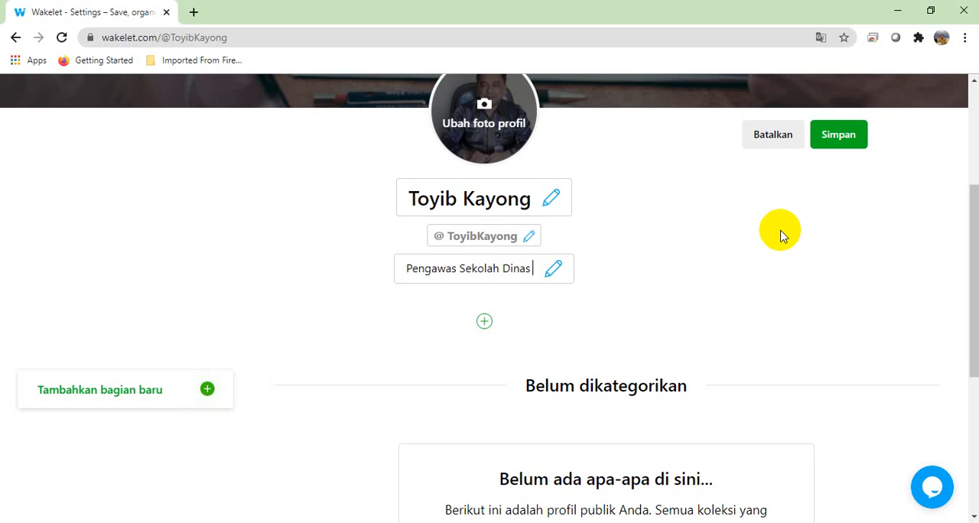
pyautogui.write(' Pendidikan ')
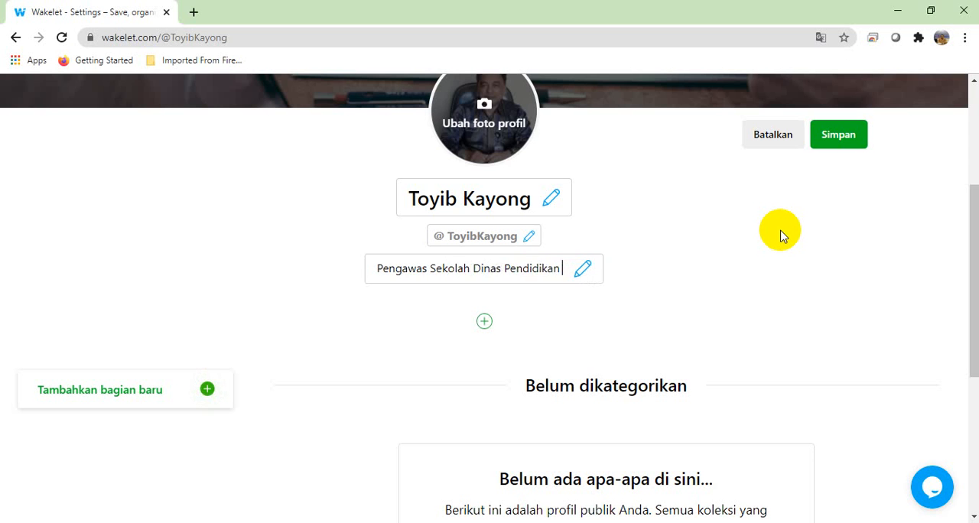
pyautogui.write('Kabupaten ')
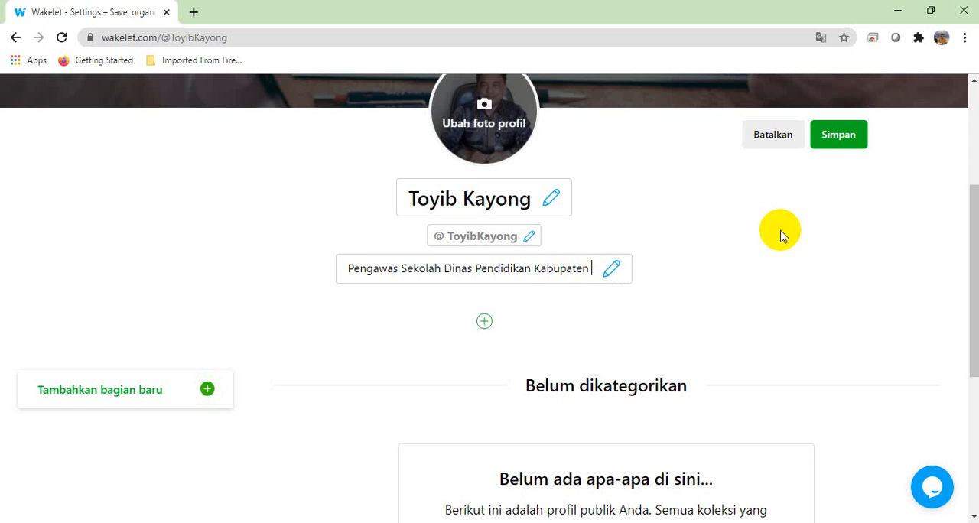
pyautogui.write('Ketapang')
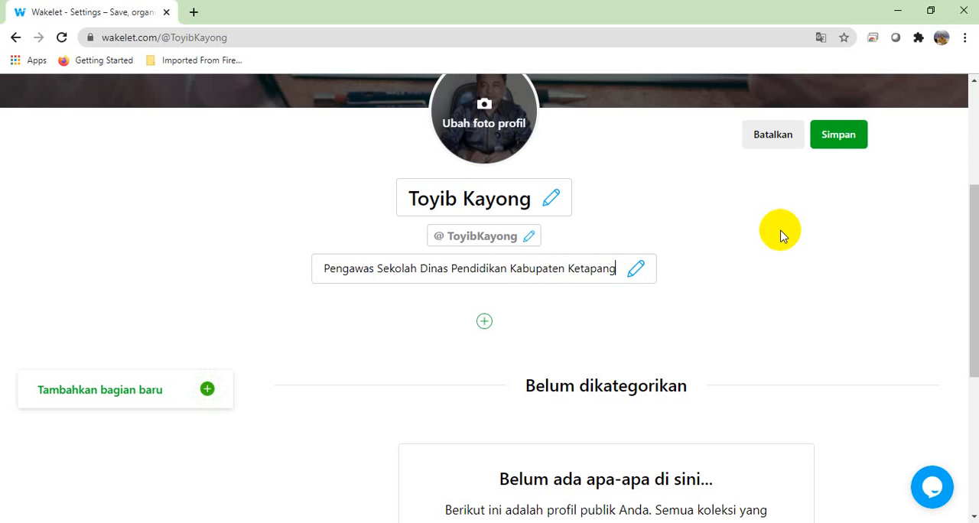
pyautogui.write(' kalimantan ')
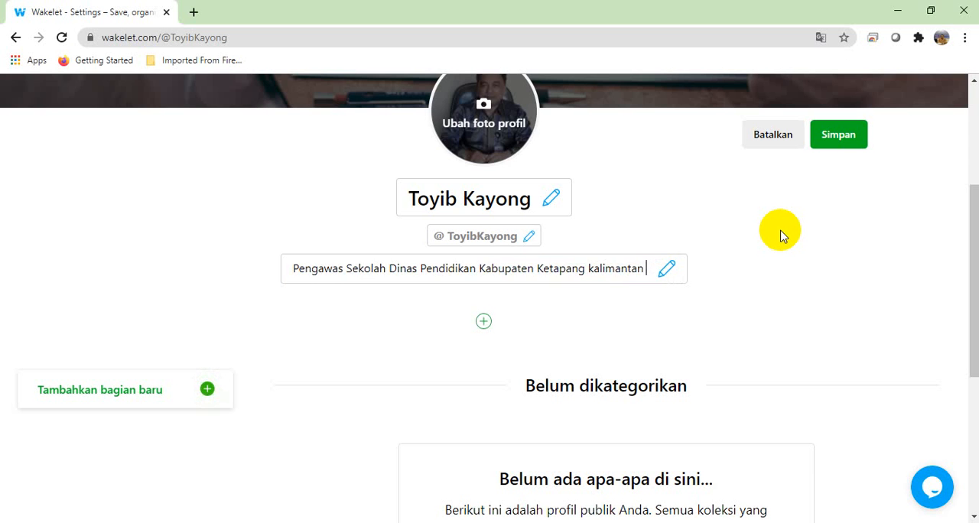
pyautogui.write('Barat')
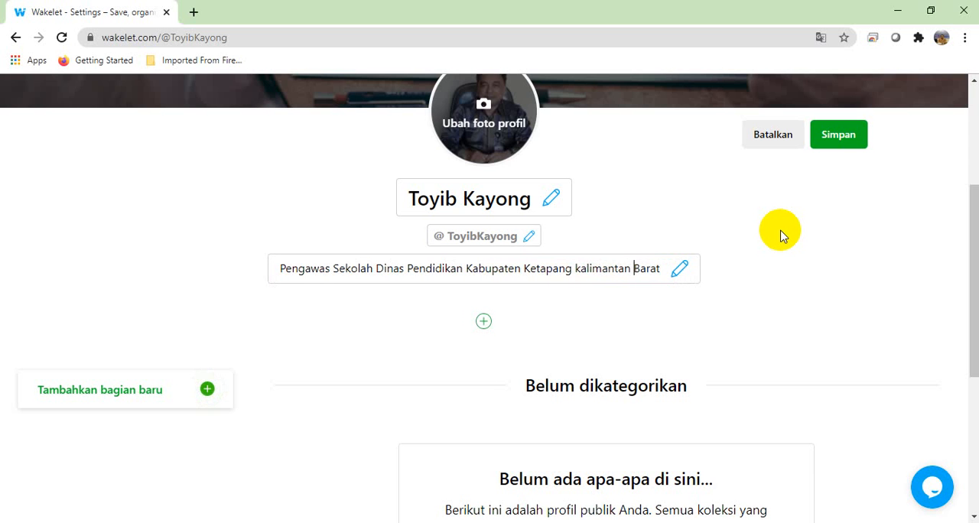
# Step: Correct the biography by capitalizing the first letter of "Kalimantan"
pyautogui.hotkey('ctrl', 'Left')
pyautogui.press('Delete')
pyautogui.write('K')
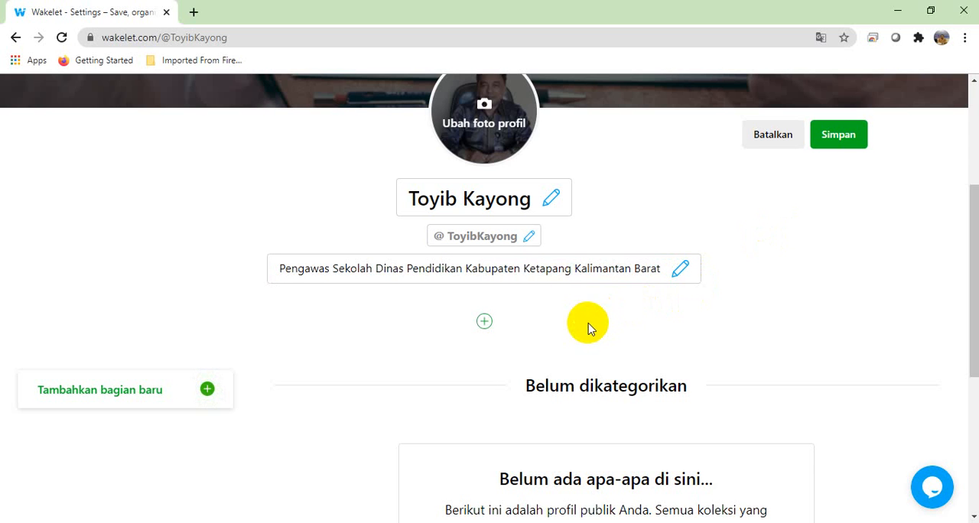
# Step: Open the form for adding links to the Wakelet profile, and load YouTube in a new browser tab
pyautogui.click(486, 323)
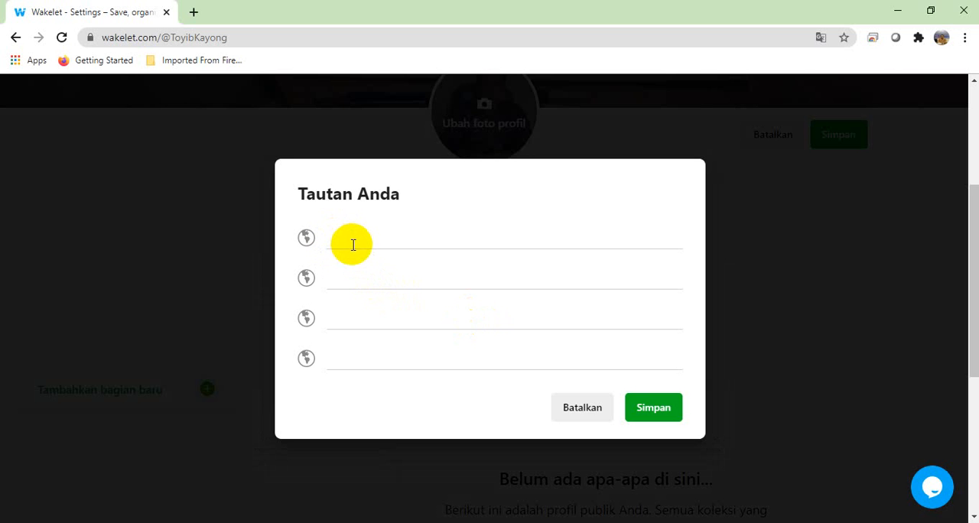
pyautogui.click(197, 13)
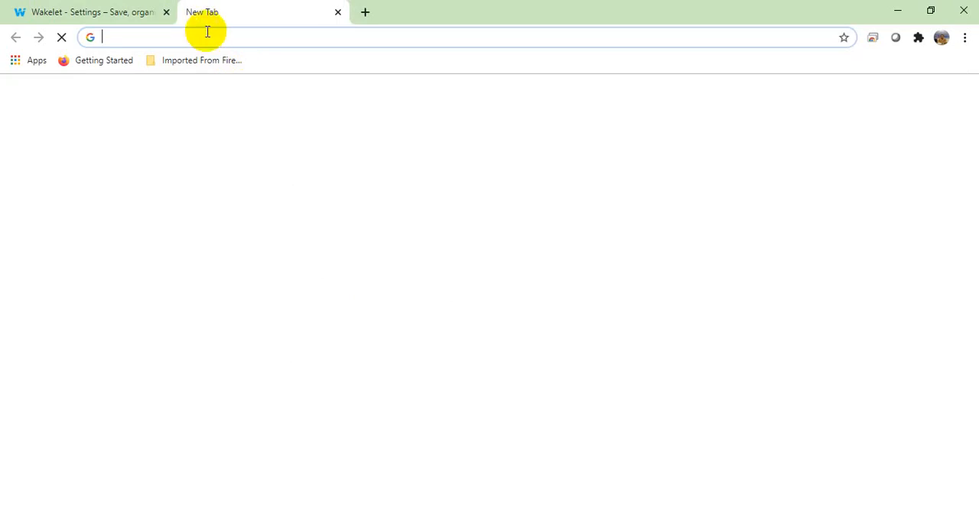
pyautogui.write('youtube.com/?hl=id&gl=ID')
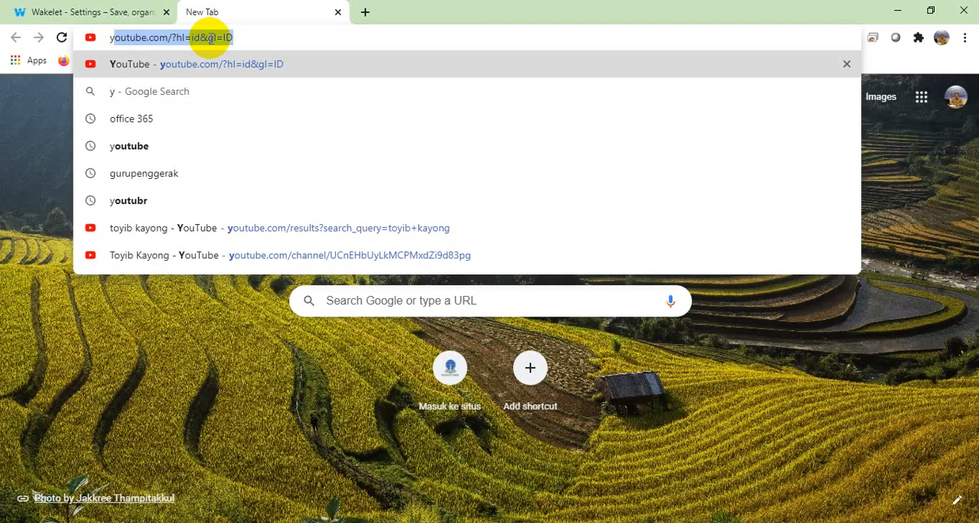
pyautogui.press('Return')
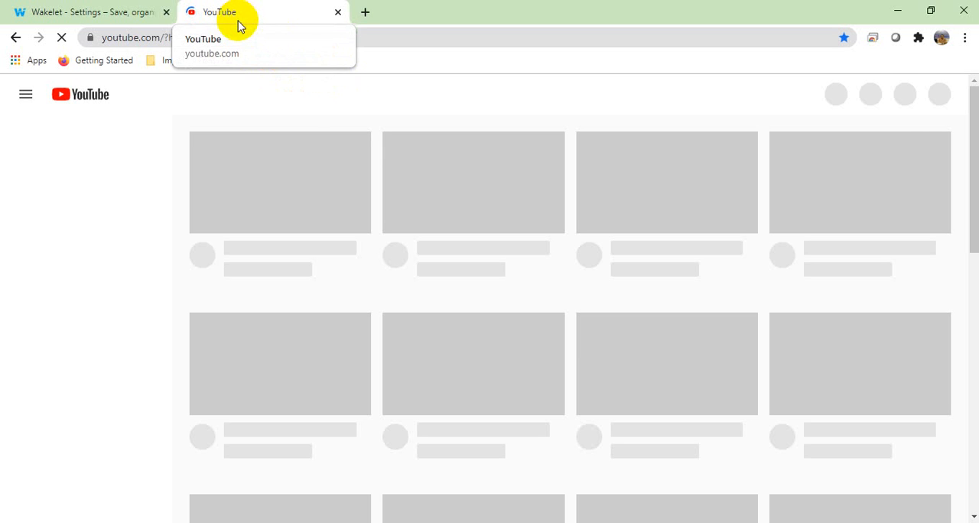
# Step: Load instagram.com and twitter.com/twitter, each in its own new browser tab
pyautogui.click(366, 13)
pyautogui.write('instagram.com')
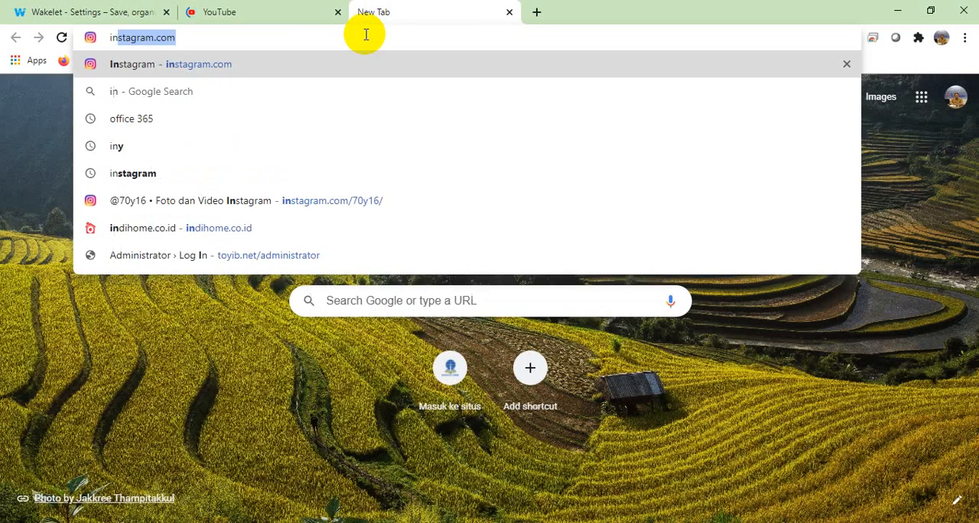
pyautogui.press('Return')
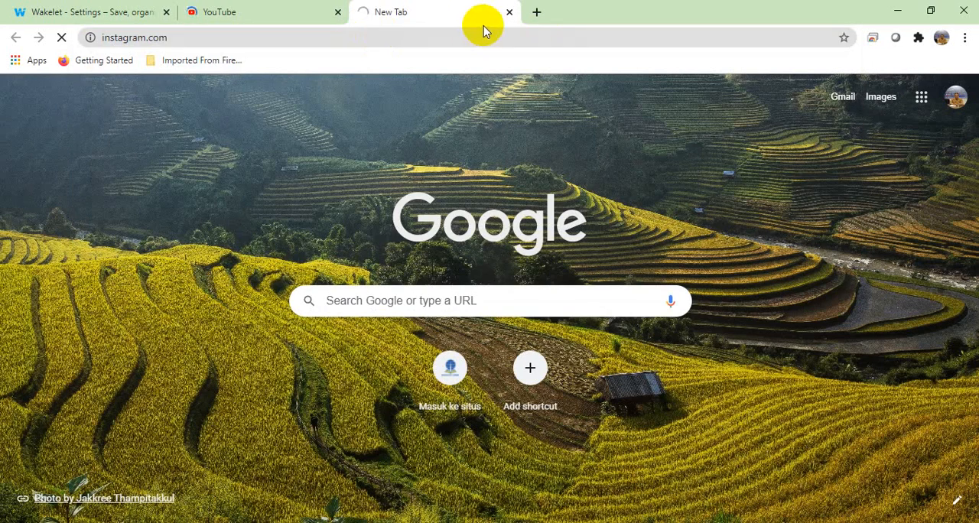
pyautogui.click(536, 11)
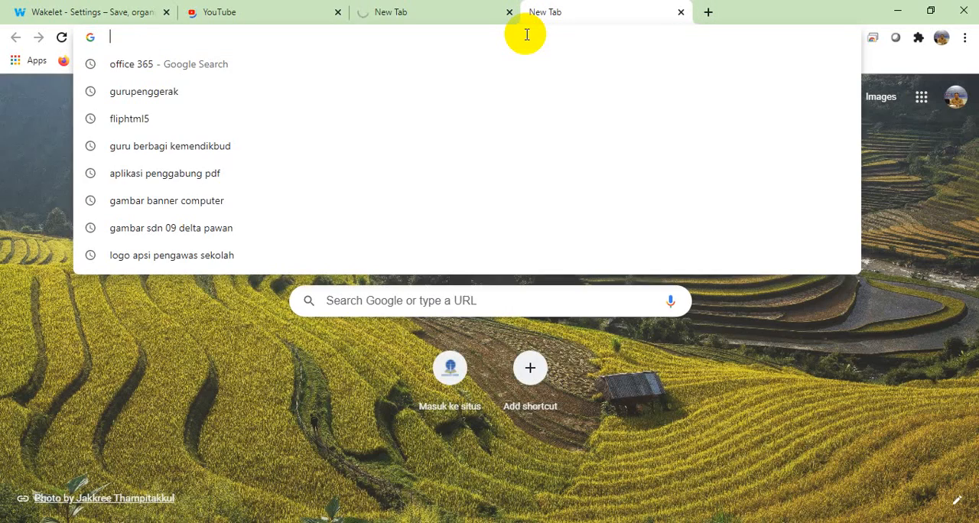
pyautogui.write('twitter')
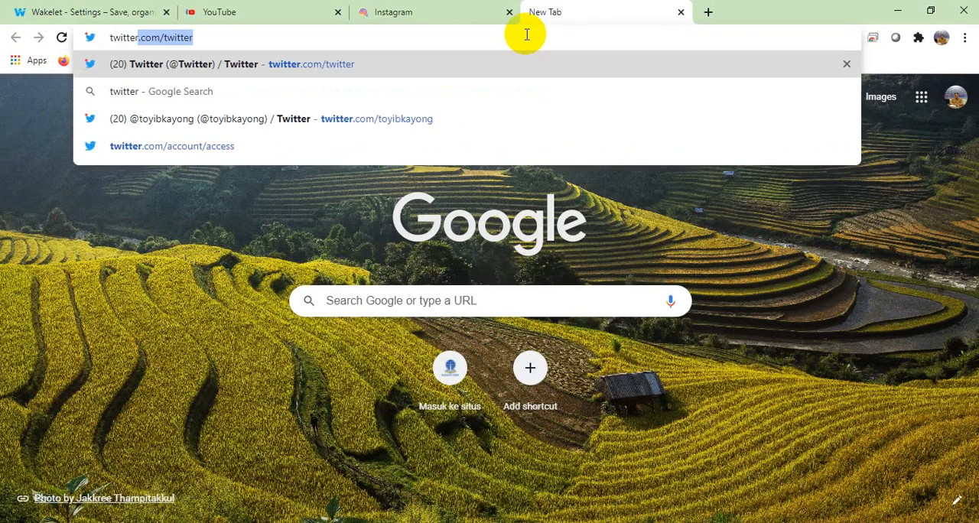
pyautogui.press('Return')
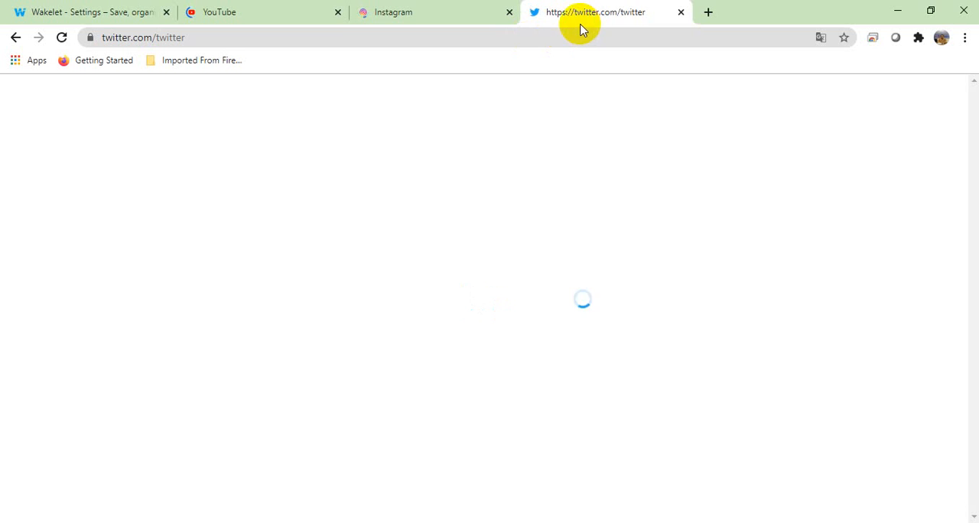
# Step: Search YouTube for the profile owner's channel by its name
pyautogui.click(449, 13)
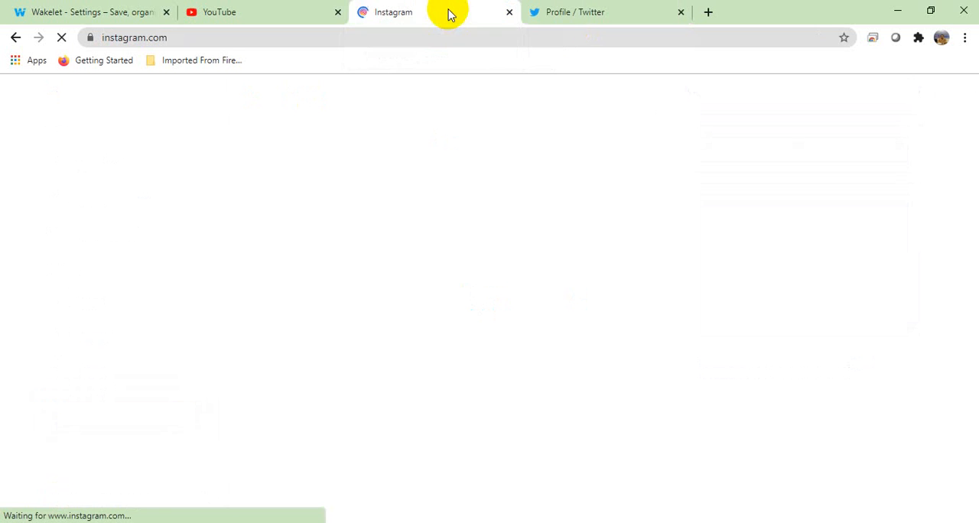
pyautogui.click(288, 17)
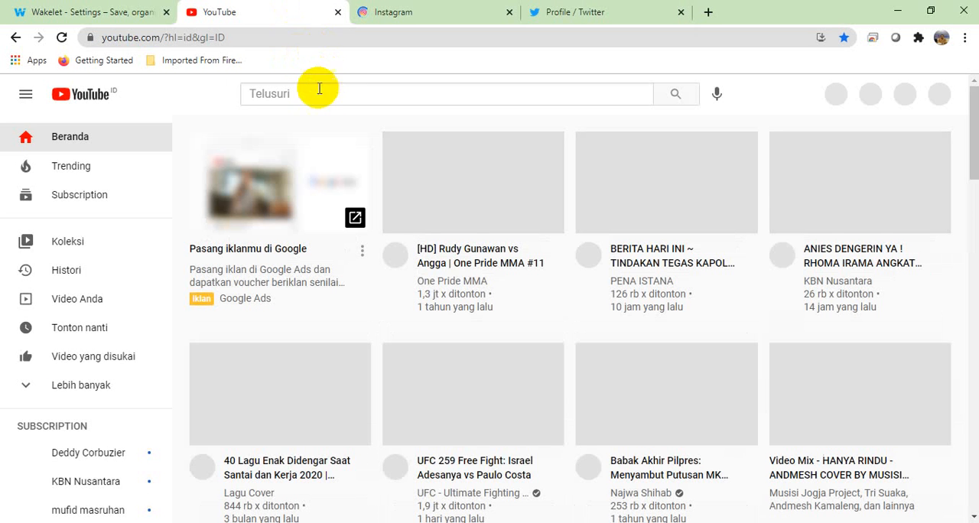
pyautogui.click(316, 94)
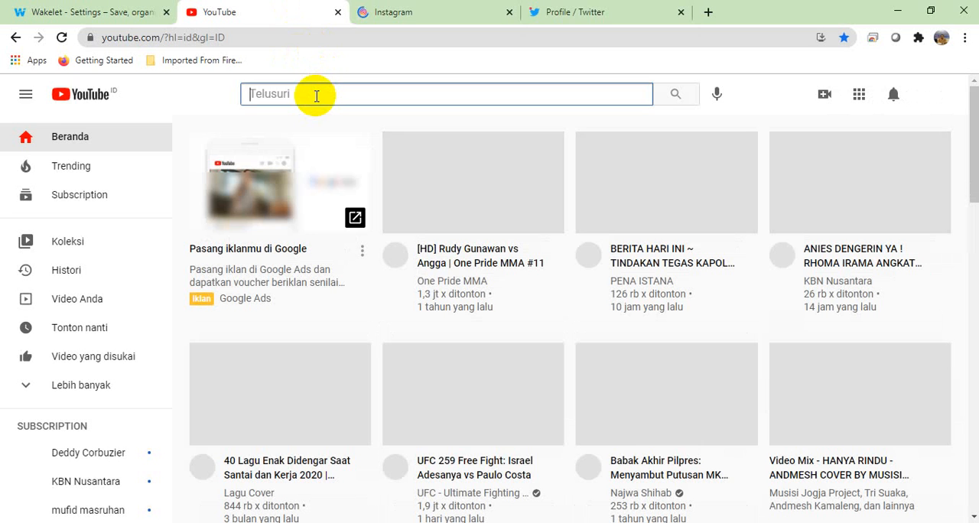
pyautogui.write('to')
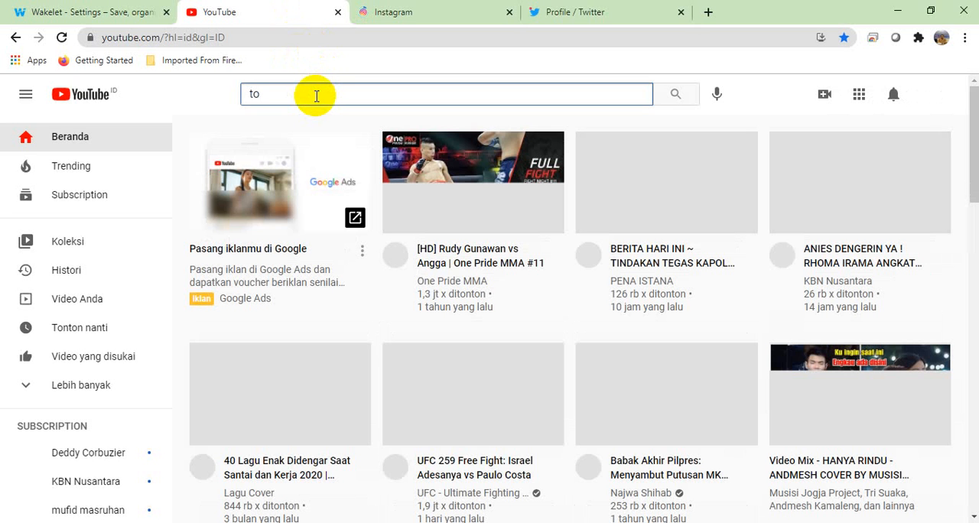
pyautogui.write('yib kayong')
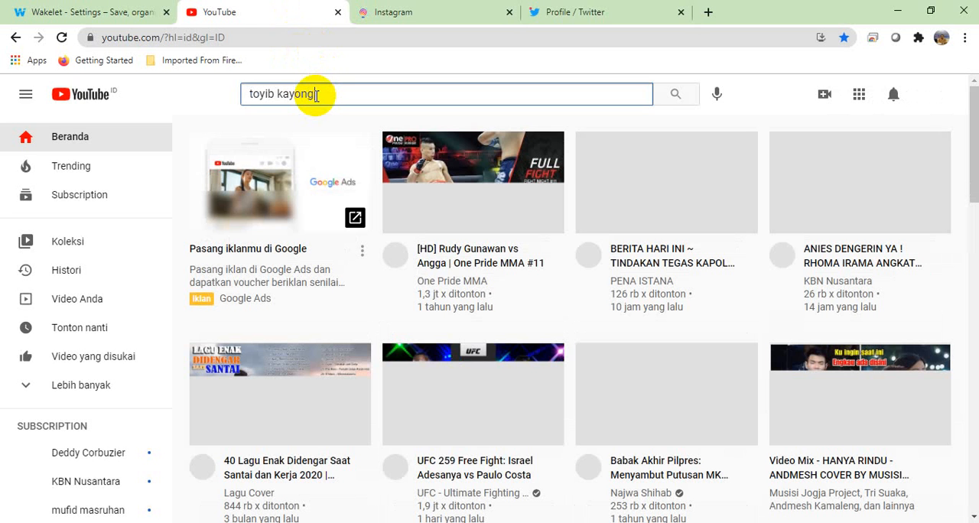
pyautogui.press('Return')
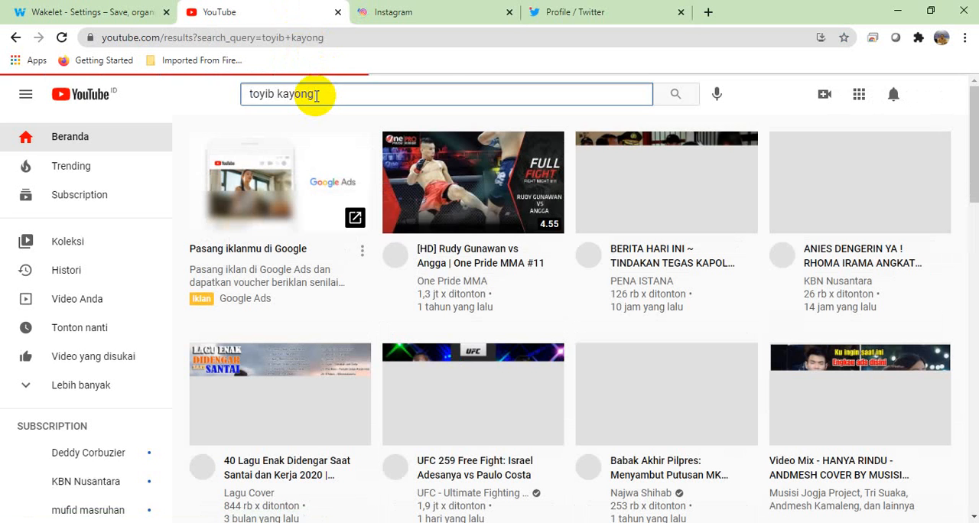
# Step: Decline Instagram's notifications and open the signed-in account's own profile page
pyautogui.click(419, 18)
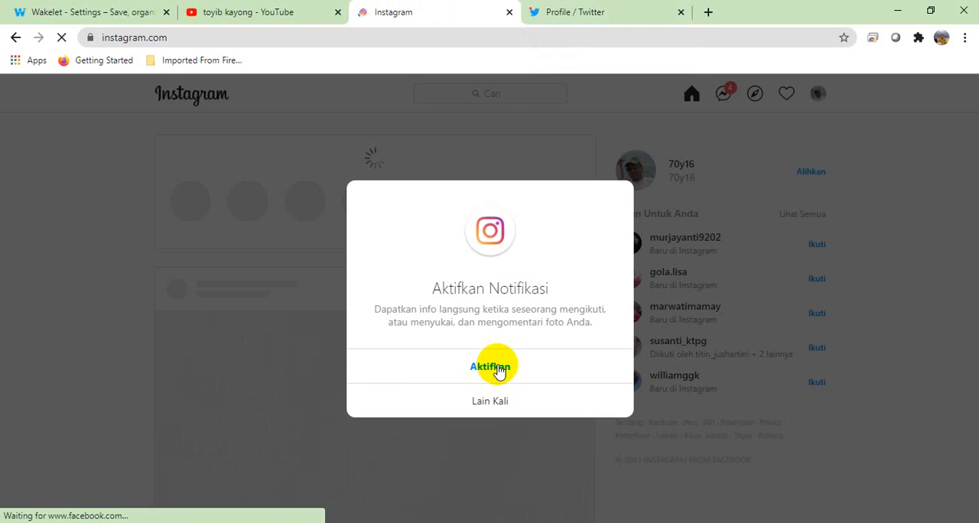
pyautogui.click(492, 405)
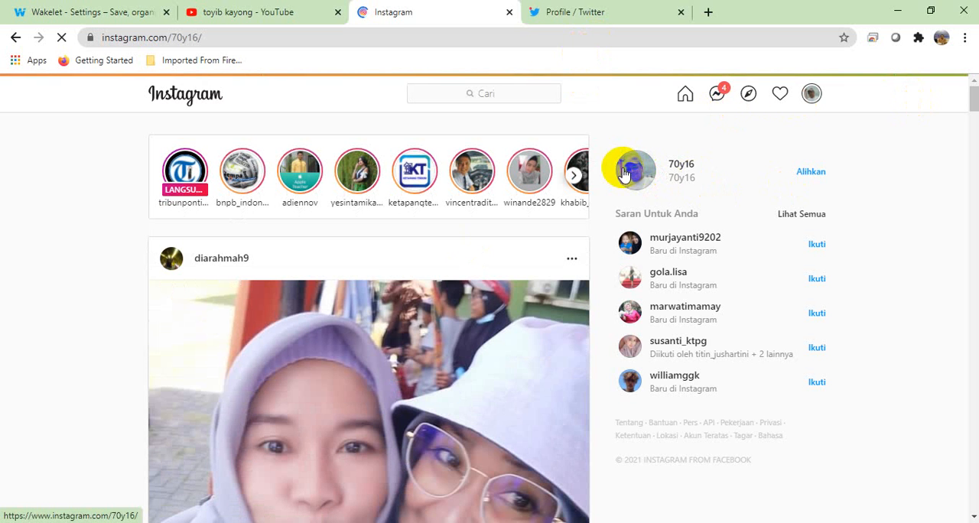
# Step: Check which account is signed in on Twitter, and view the owner's profile page on Instagram
pyautogui.click(585, 14)
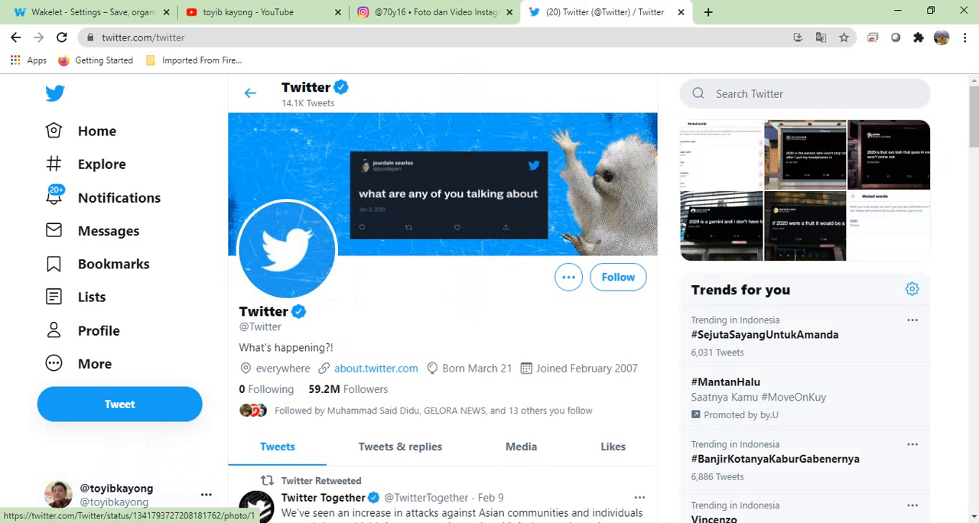
pyautogui.moveTo(974, 98); pyautogui.dragTo(973, 66)
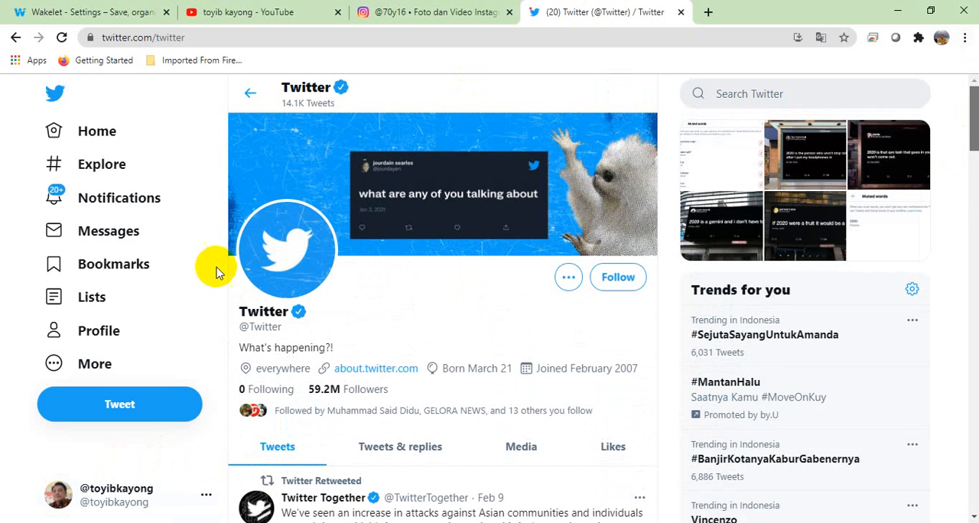
pyautogui.click(57, 498)
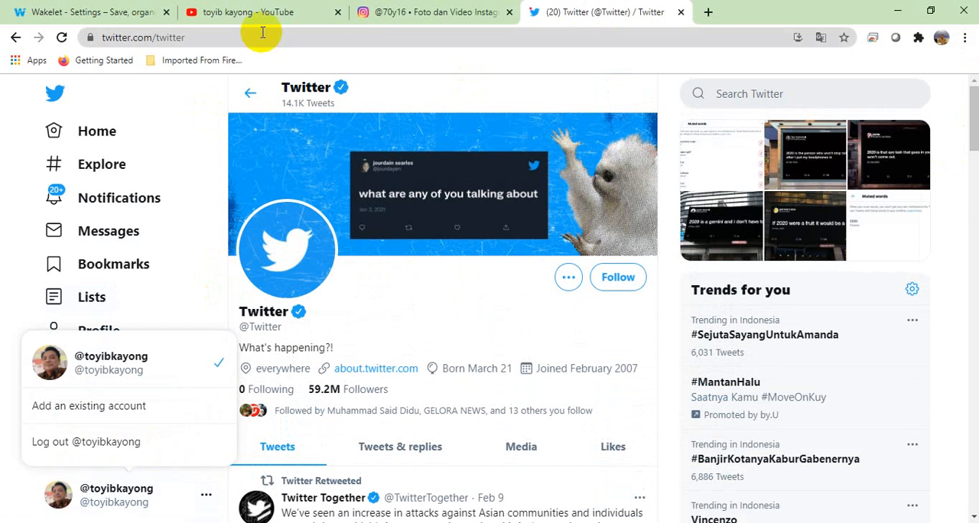
pyautogui.click(413, 13)
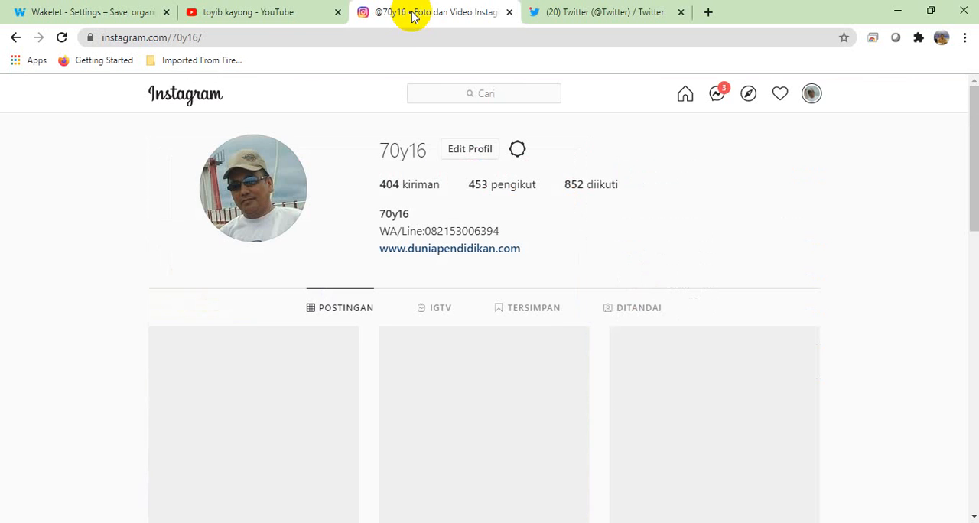
# Step: Copy the web address of the YouTube search results for the owner's channel and return to Wakelet's links form
pyautogui.click(279, 16)
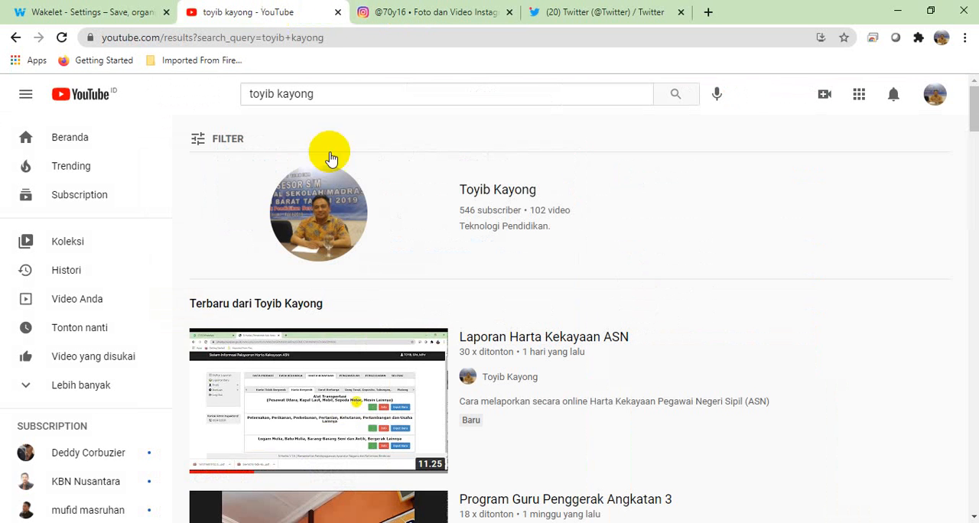
pyautogui.click(315, 220)
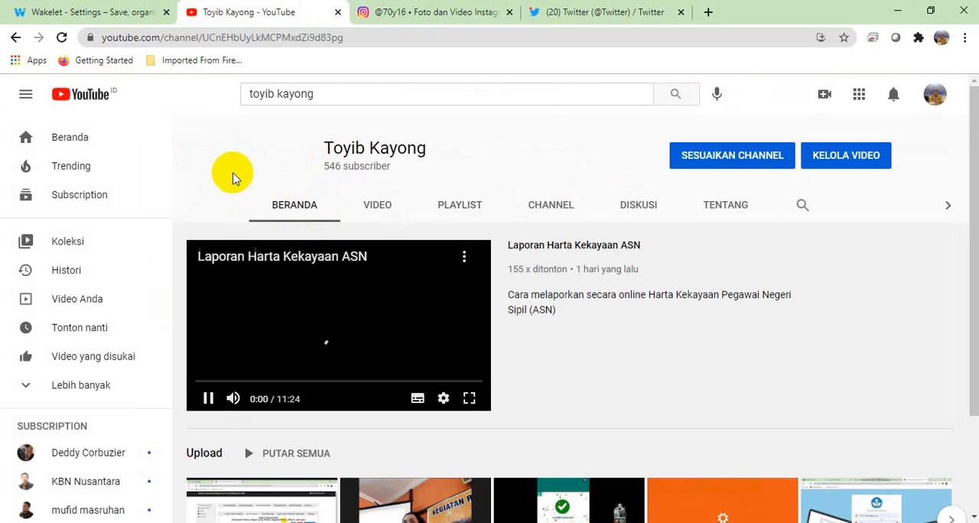
pyautogui.click(15, 37)
pyautogui.click(361, 40)
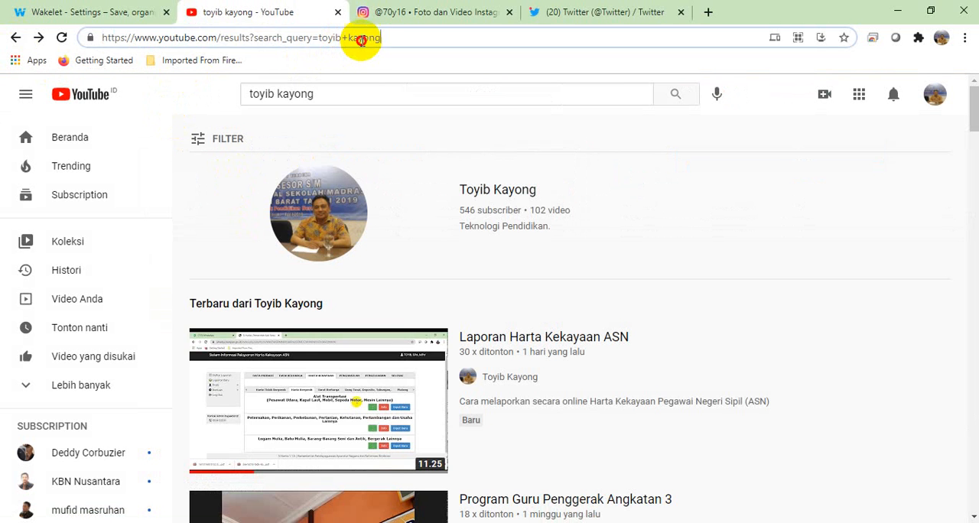
pyautogui.moveTo(389, 38); pyautogui.dragTo(2, 35)
pyautogui.hotkey('ctrl', 'c')
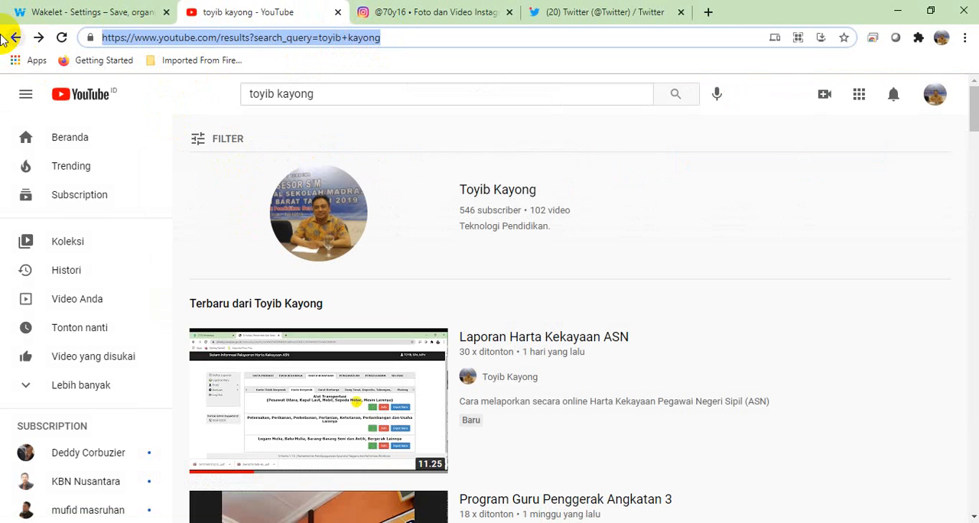
pyautogui.click(52, 9)
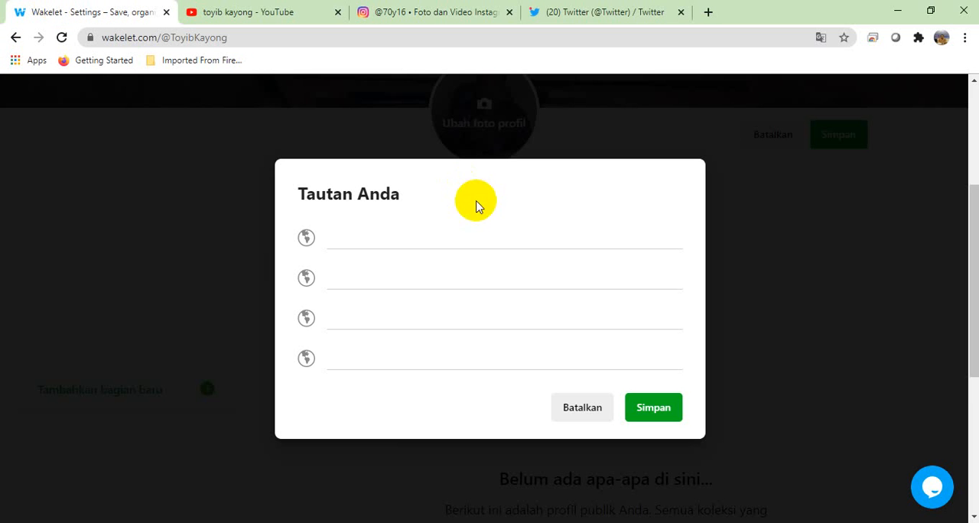
# Step: Add the copied YouTube search address and the owner's Instagram profile address to the first two rows of the links form
pyautogui.click(356, 239)
pyautogui.hotkey('ctrl', 'v')
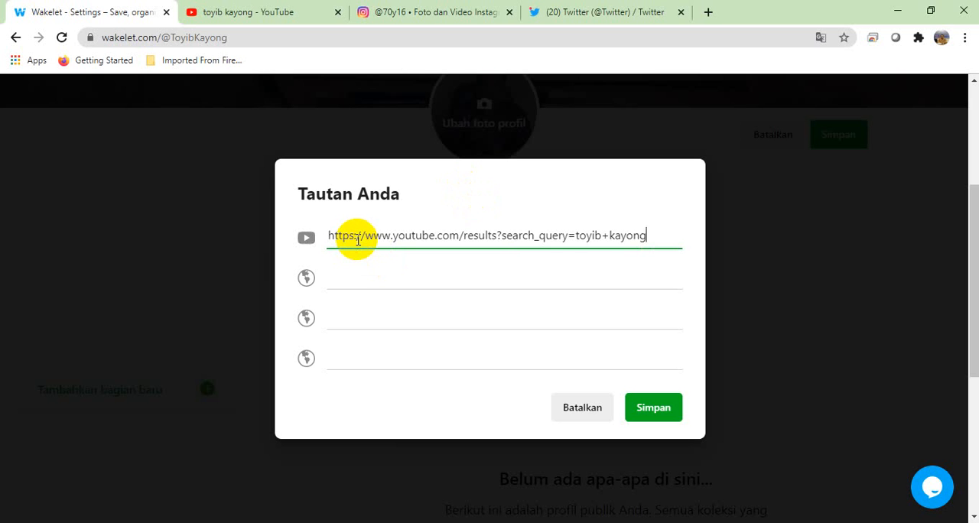
pyautogui.click(462, 14)
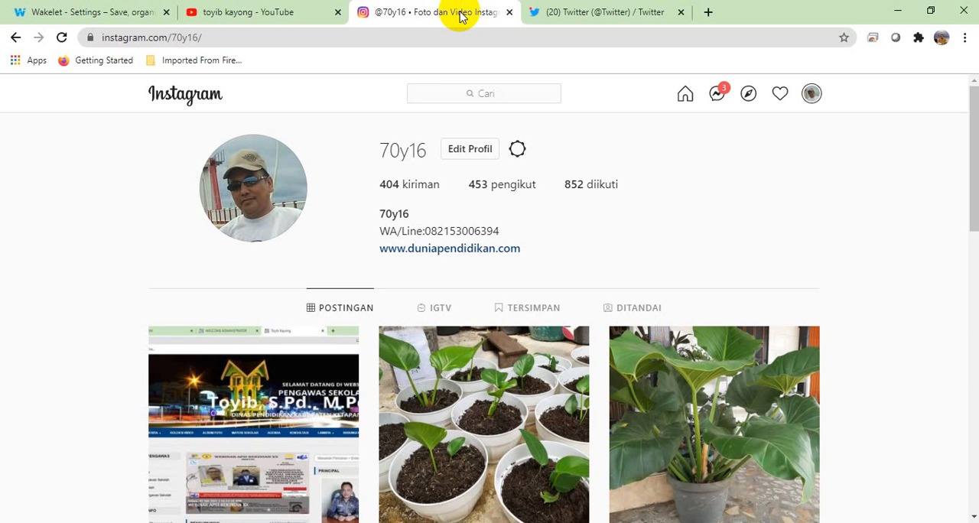
pyautogui.doubleClick(295, 34)
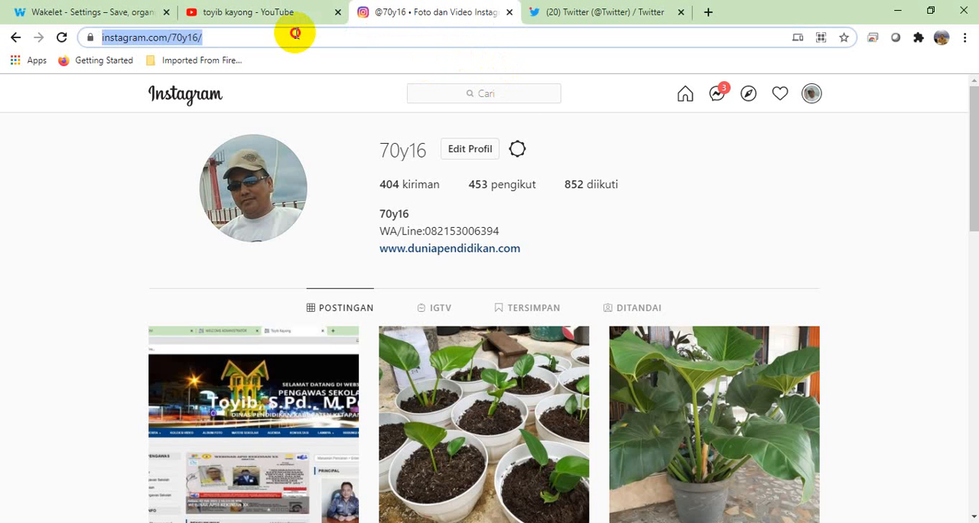
pyautogui.moveTo(300, 35); pyautogui.dragTo(2, 43)
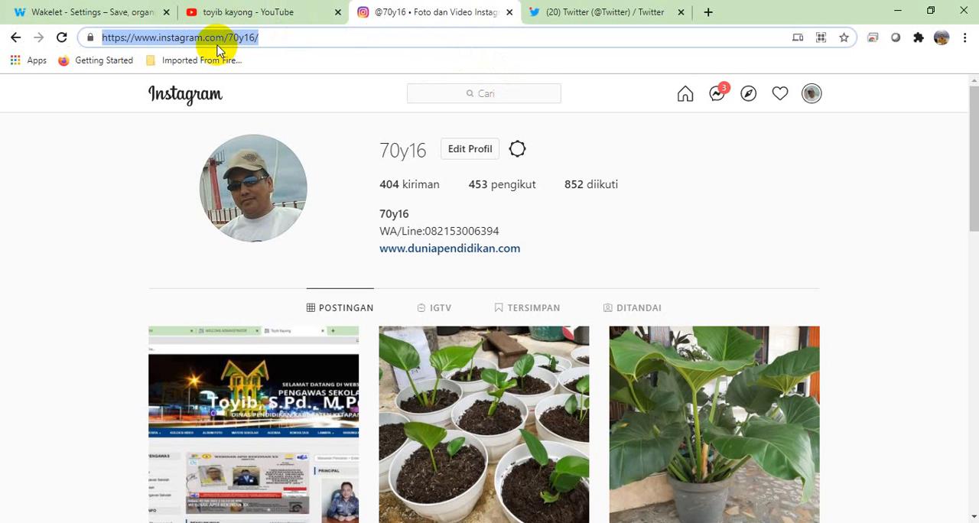
pyautogui.click(157, 16)
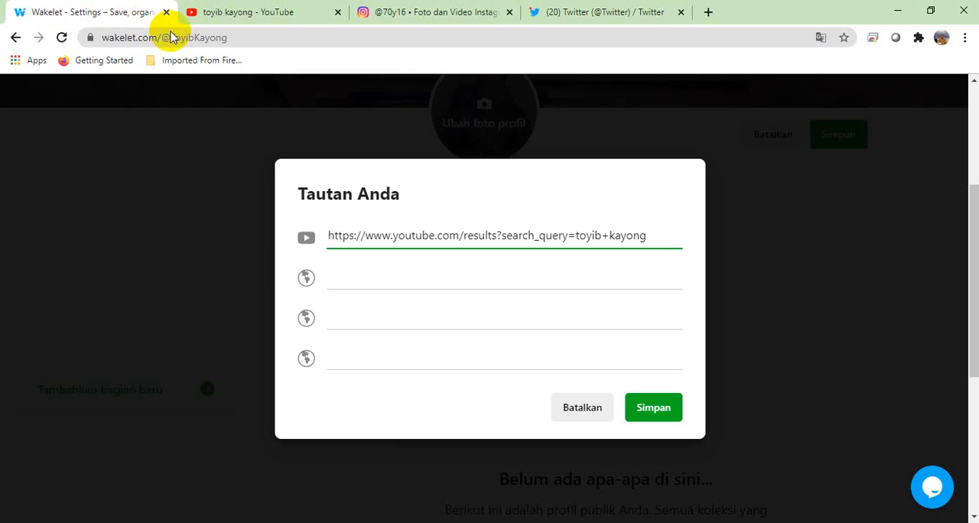
pyautogui.click(360, 274)
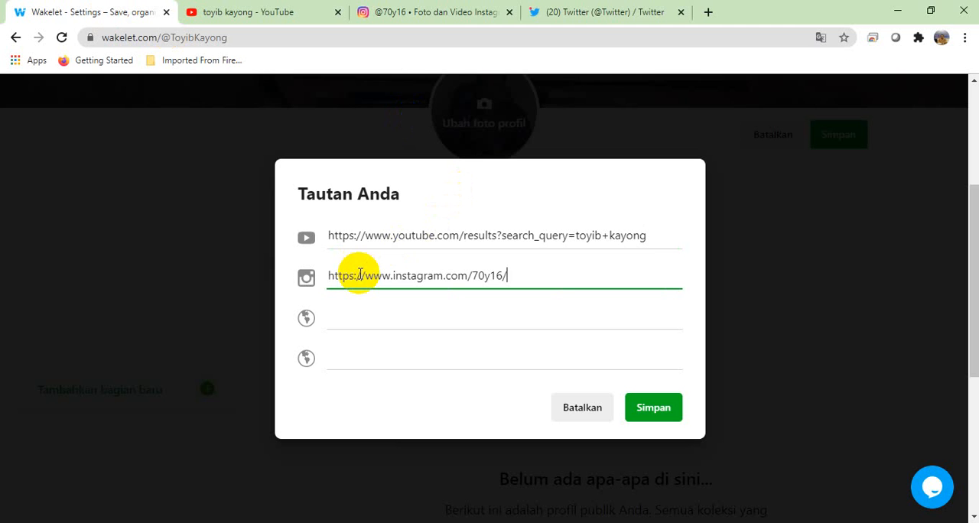
# Step: Try to find the web address of the signed-in account's own profile on Twitter
pyautogui.click(596, 13)
pyautogui.click(277, 39)
pyautogui.click(287, 38)
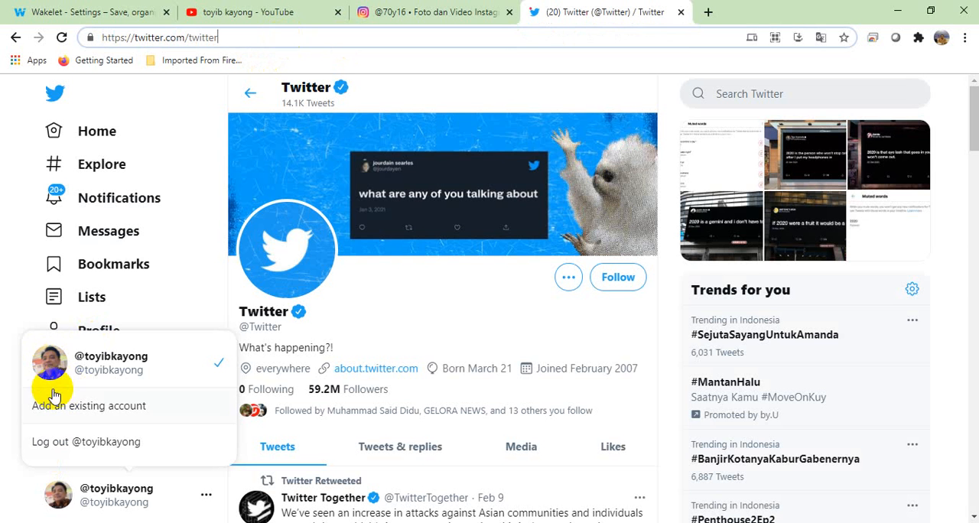
pyautogui.click(49, 361)
pyautogui.click(65, 499)
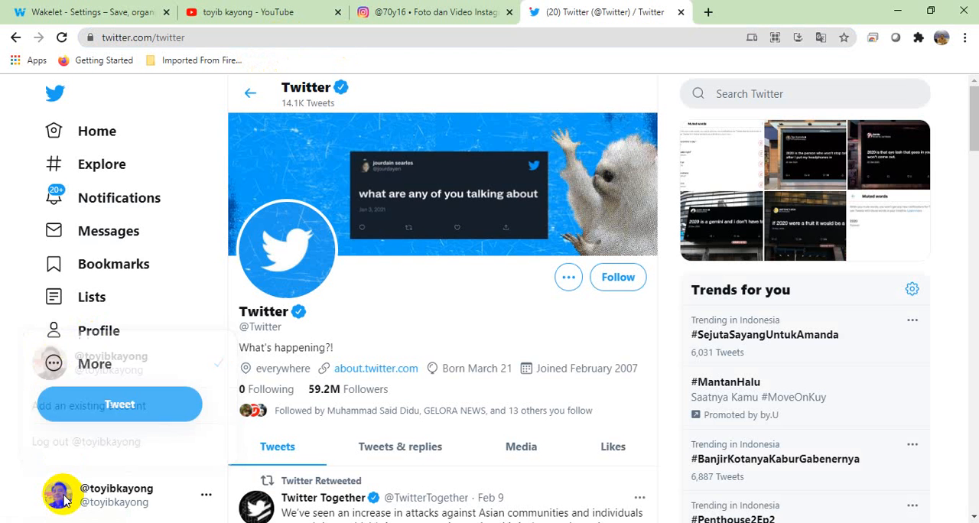
pyautogui.click(65, 499)
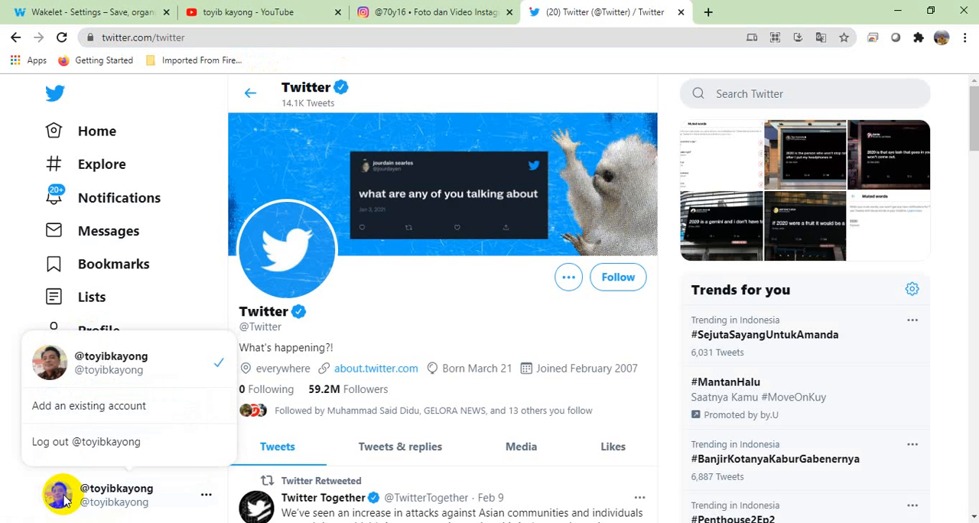
pyautogui.click(59, 413)
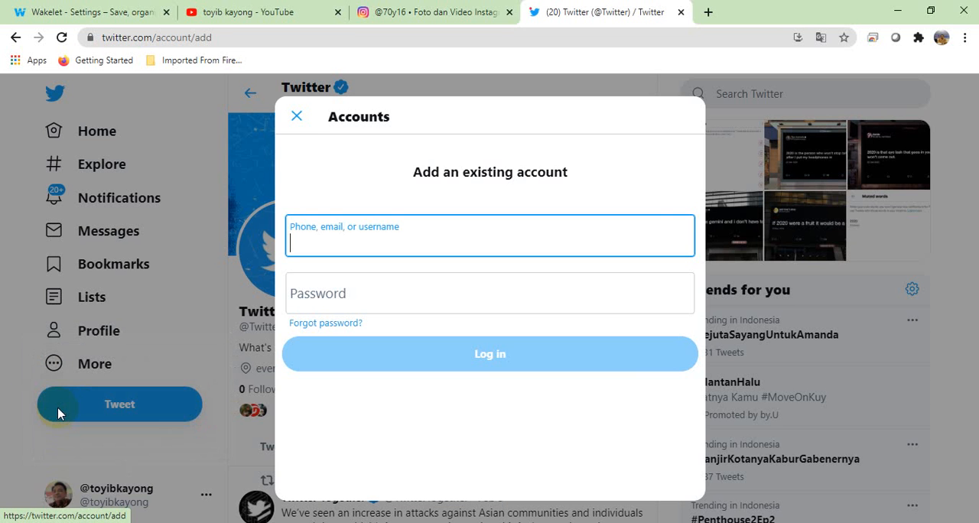
pyautogui.click(297, 116)
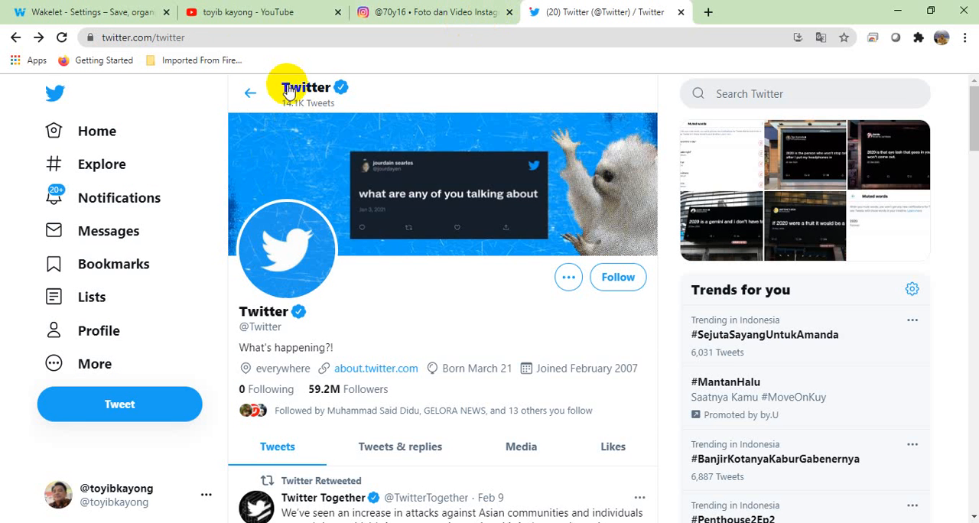
pyautogui.click(281, 221)
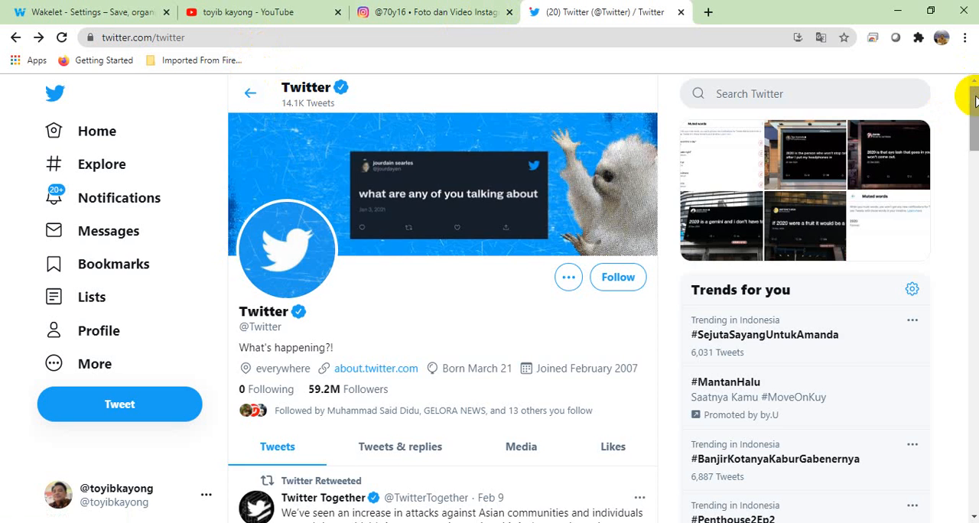
pyautogui.moveTo(974, 100); pyautogui.dragTo(970, 7)
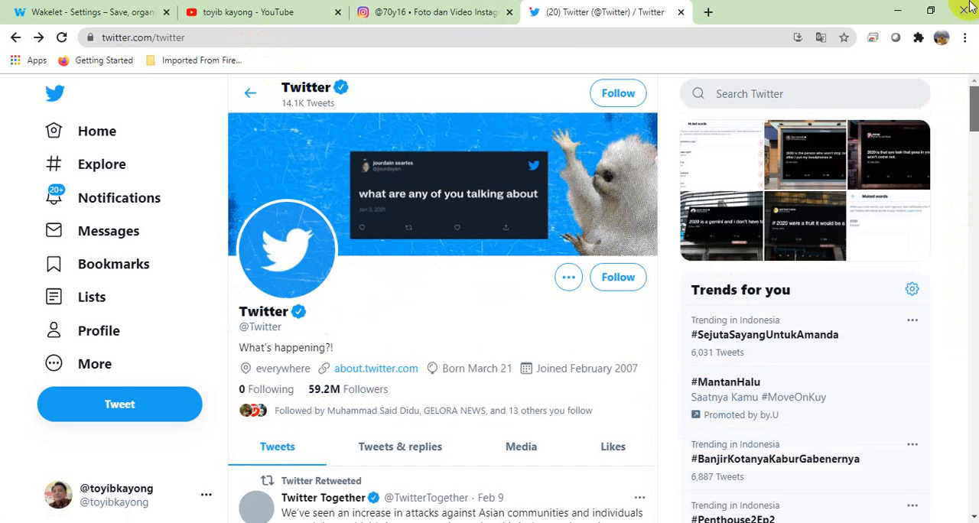
pyautogui.click(96, 510)
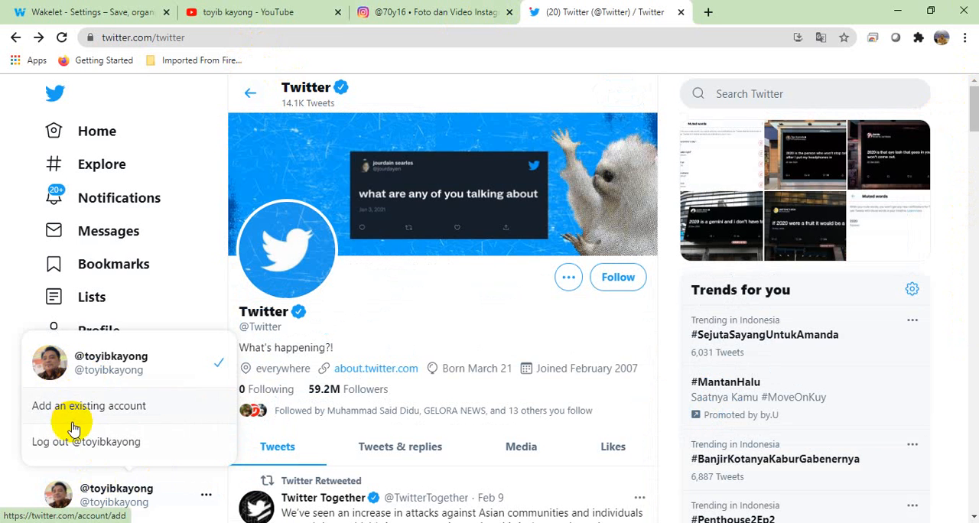
# Step: Return to Wakelet's links form and save the YouTube and Instagram links
pyautogui.click(420, 17)
pyautogui.click(262, 16)
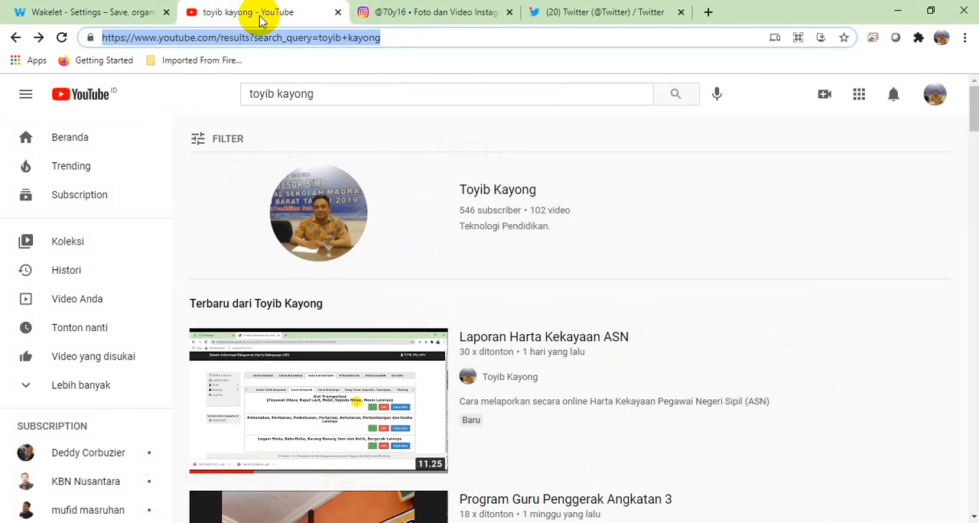
pyautogui.click(114, 15)
pyautogui.click(664, 408)
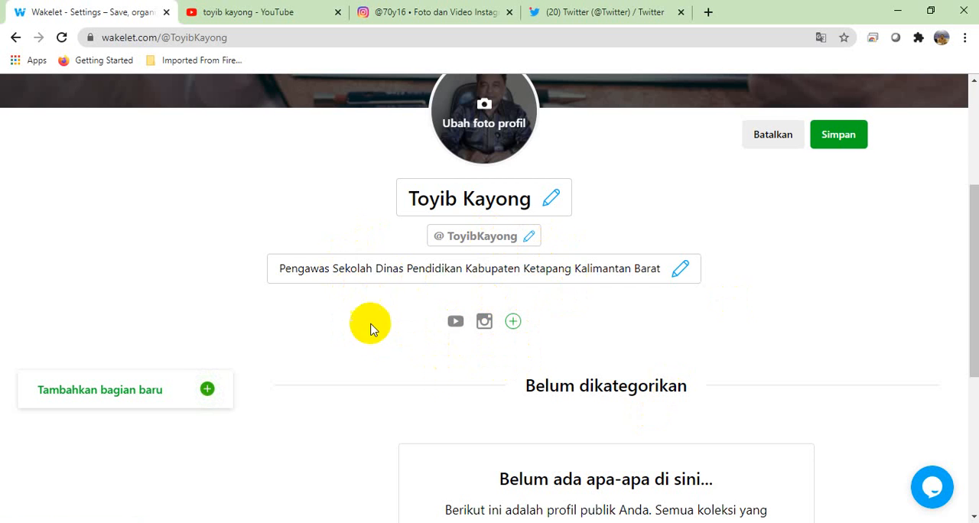
# Step: Test the YouTube and Instagram links on the Wakelet profile, closing the earlier YouTube page, and return to the profile editor
pyautogui.click(457, 323)
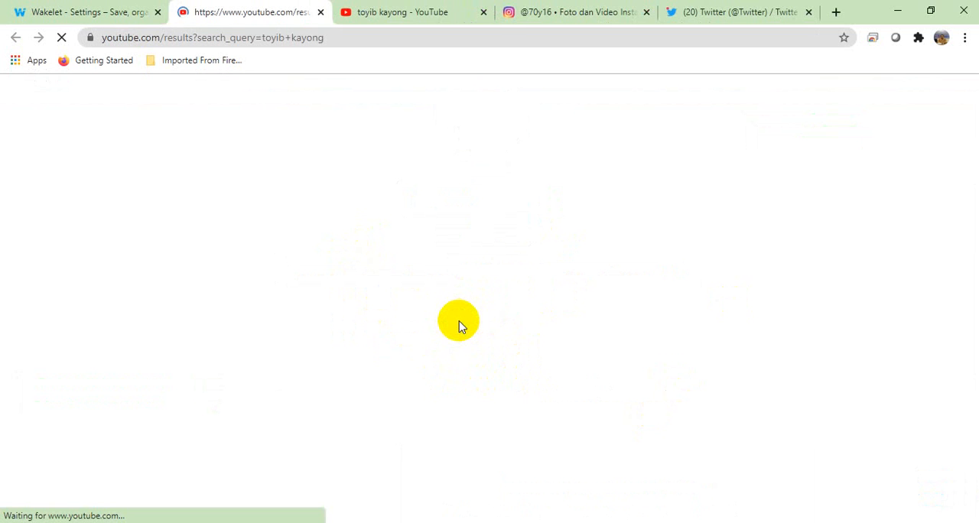
pyautogui.click(483, 13)
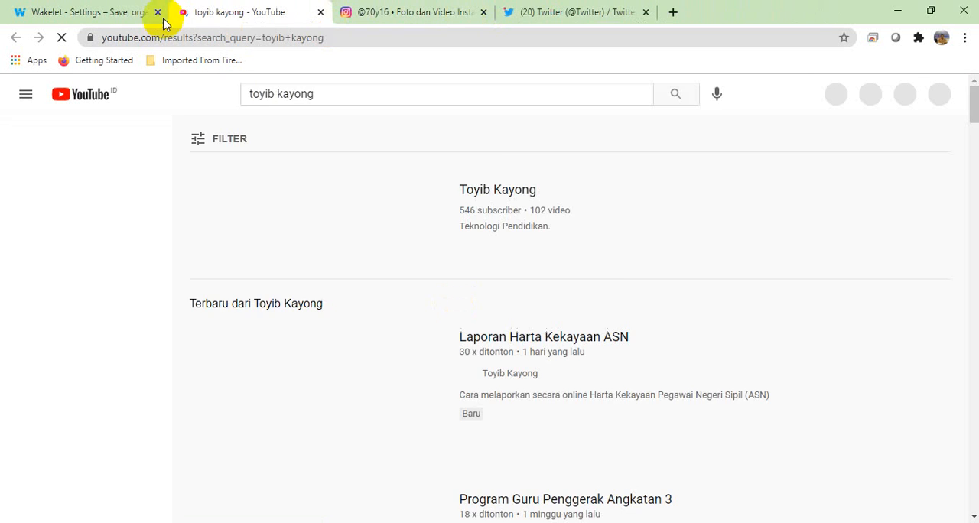
pyautogui.click(130, 15)
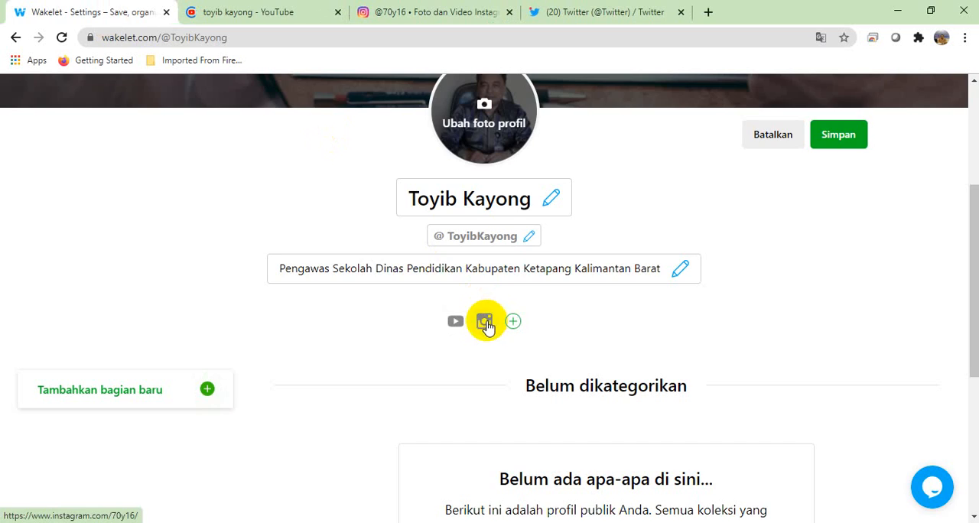
pyautogui.click(484, 322)
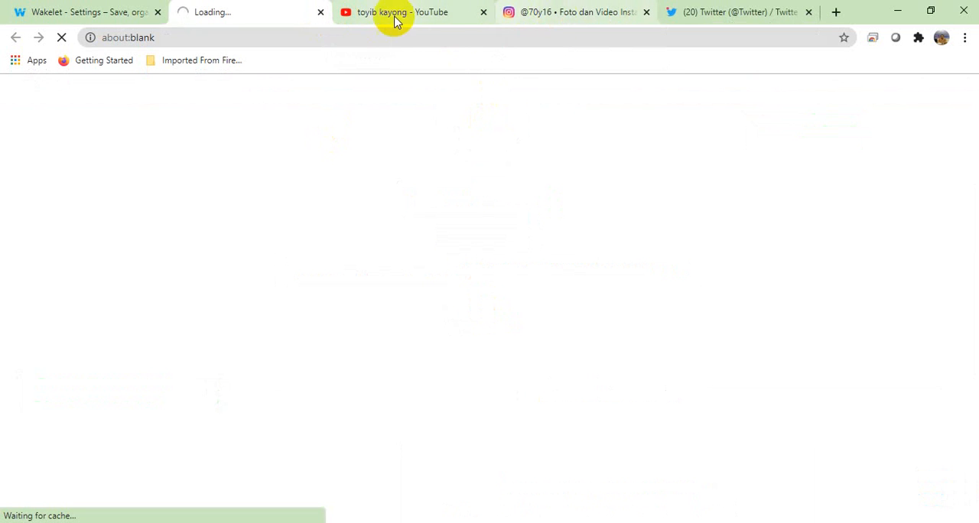
pyautogui.click(624, 16)
pyautogui.click(245, 14)
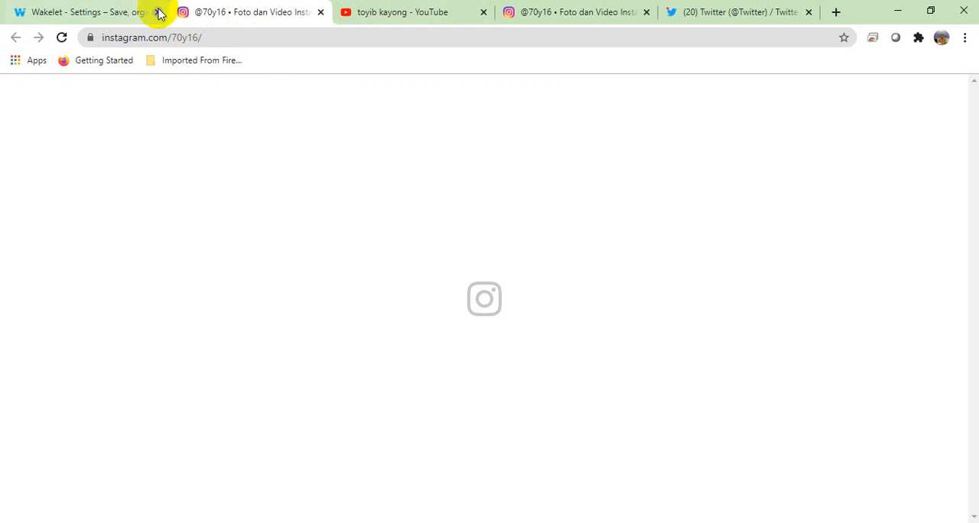
pyautogui.click(112, 17)
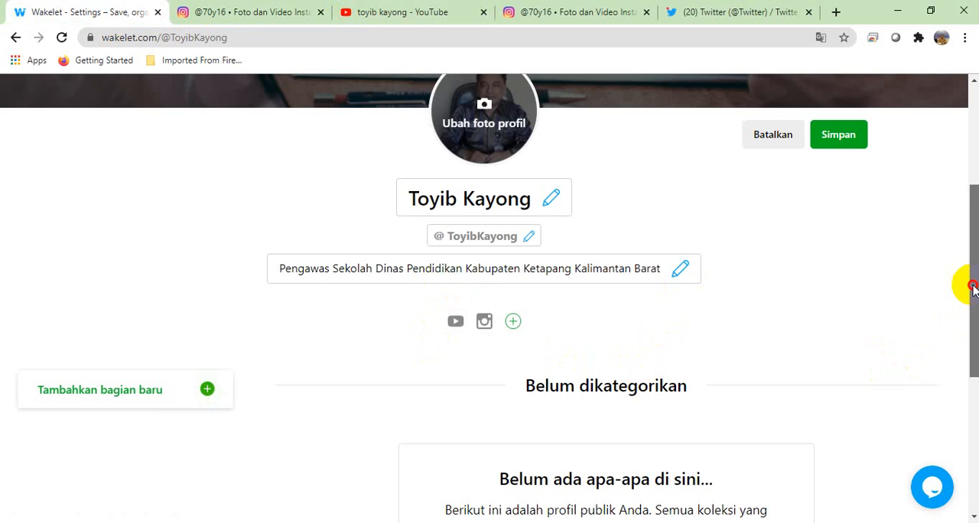
# Step: Add a new section titled "Profile" to the Wakelet profile page
pyautogui.moveTo(968, 283); pyautogui.dragTo(969, 361)
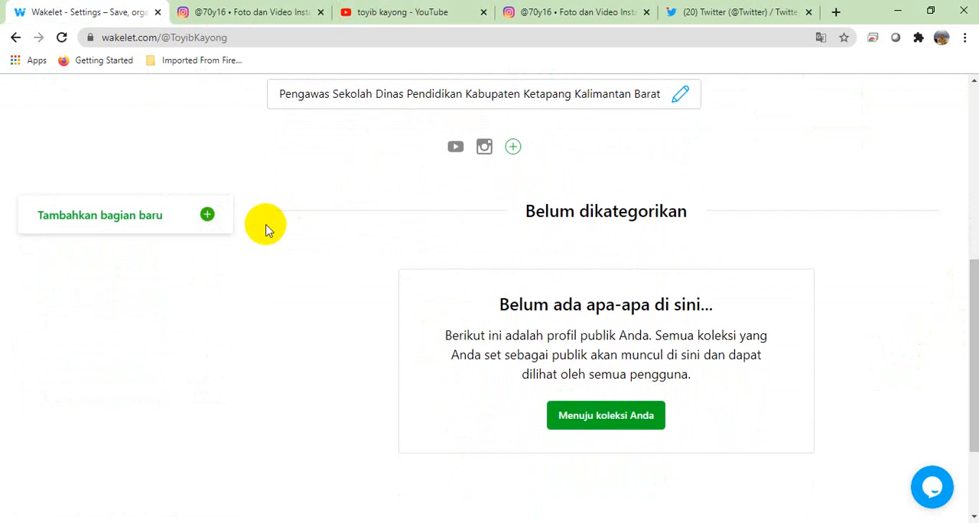
pyautogui.click(972, 378)
pyautogui.moveTo(972, 377); pyautogui.dragTo(974, 348)
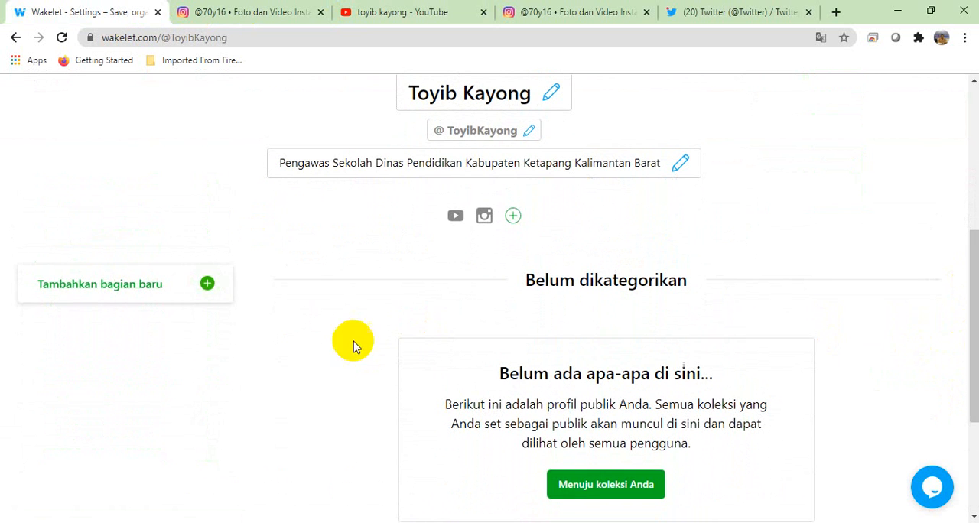
pyautogui.click(207, 289)
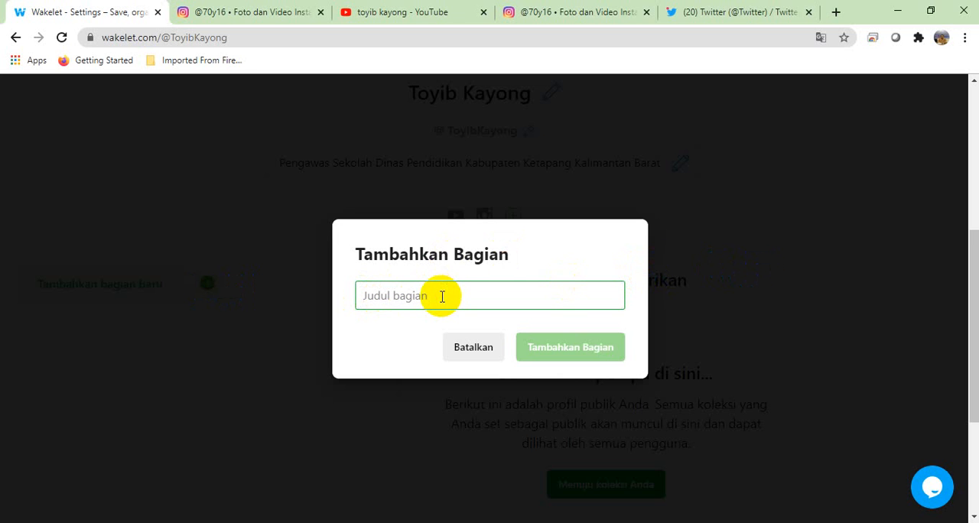
pyautogui.write('Profile')
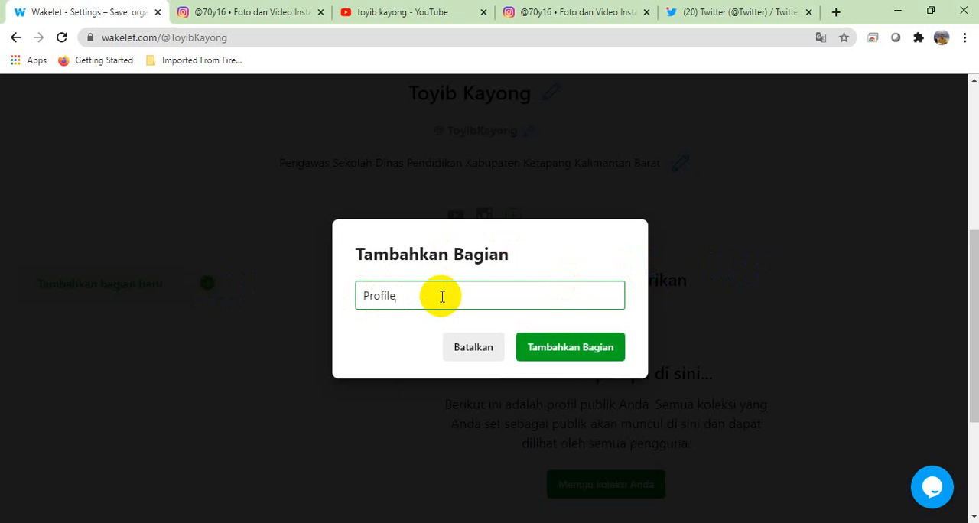
pyautogui.click(549, 350)
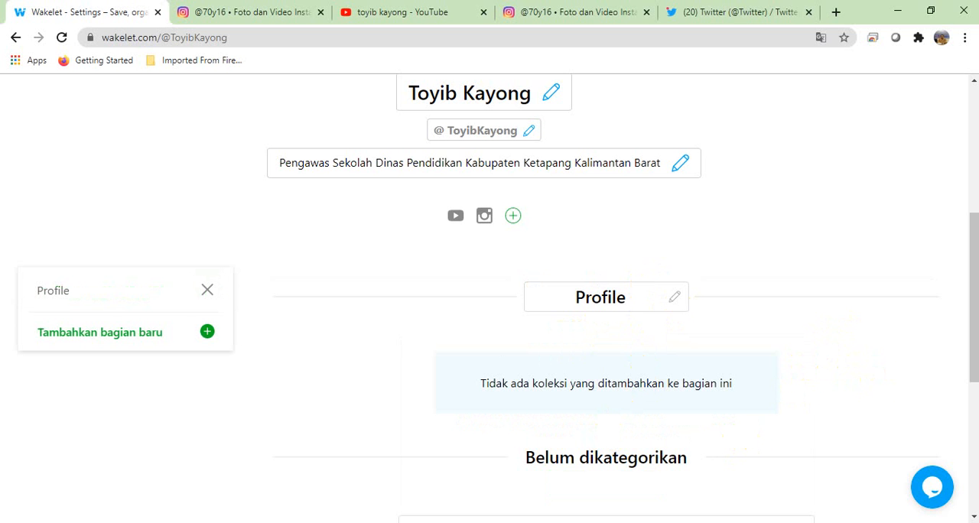
# Step: Save the edited profile with its new section and review the page
pyautogui.moveTo(972, 286)
pyautogui.mouseDown()
pyautogui.moveTo(972, 358)
pyautogui.moveTo(973, 284)
pyautogui.mouseUp()
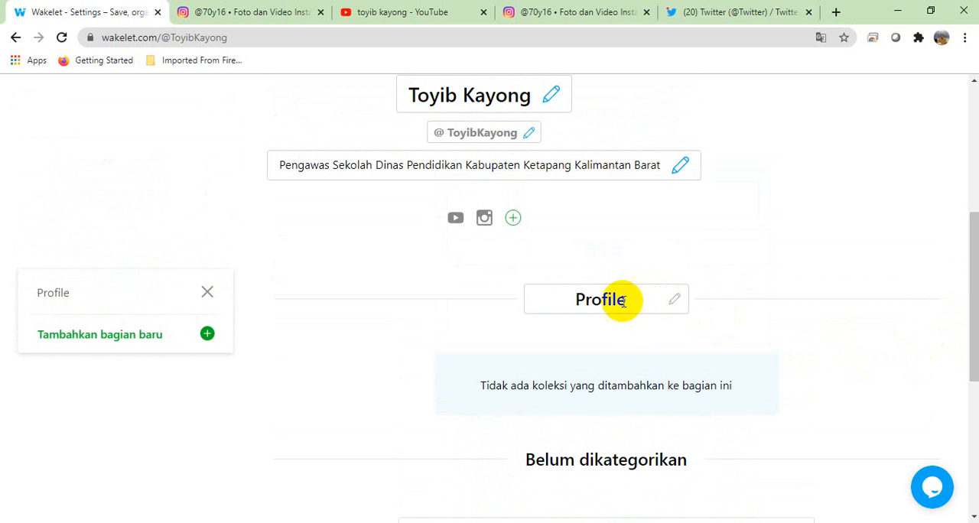
pyautogui.scroll(5, 963, 260)
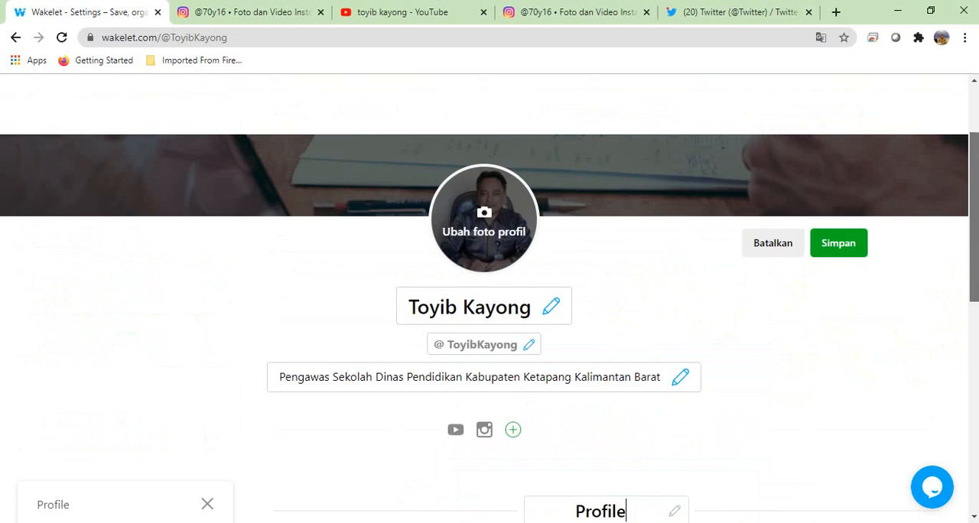
pyautogui.click(841, 348)
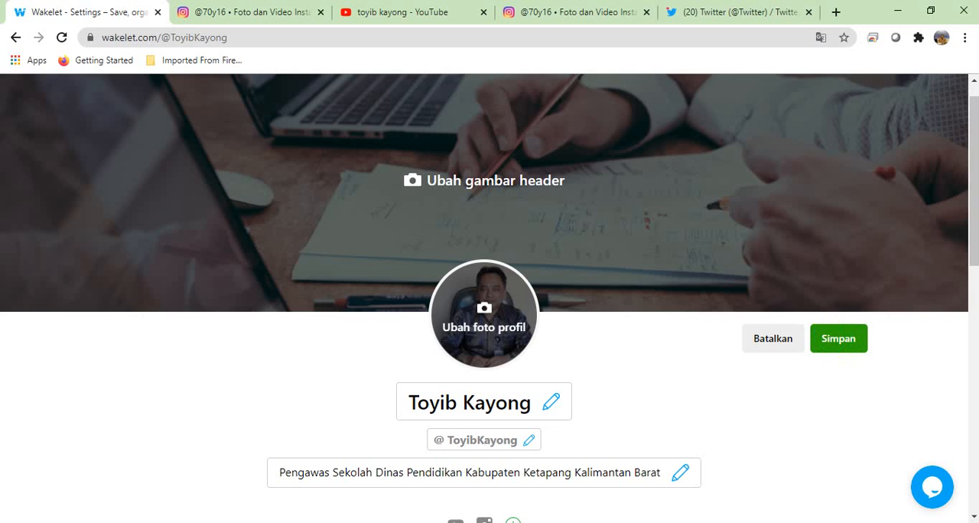
pyautogui.click(974, 81)
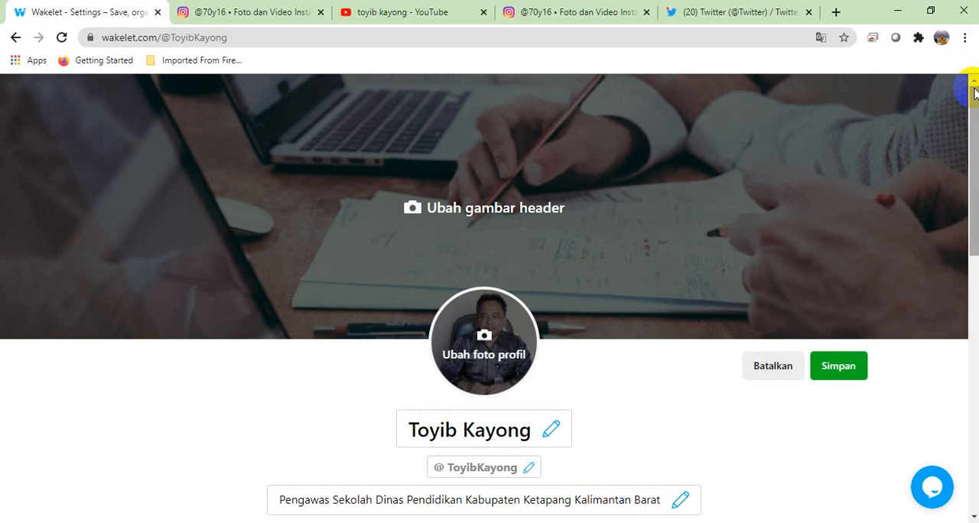
pyautogui.moveTo(975, 94); pyautogui.dragTo(966, 229)
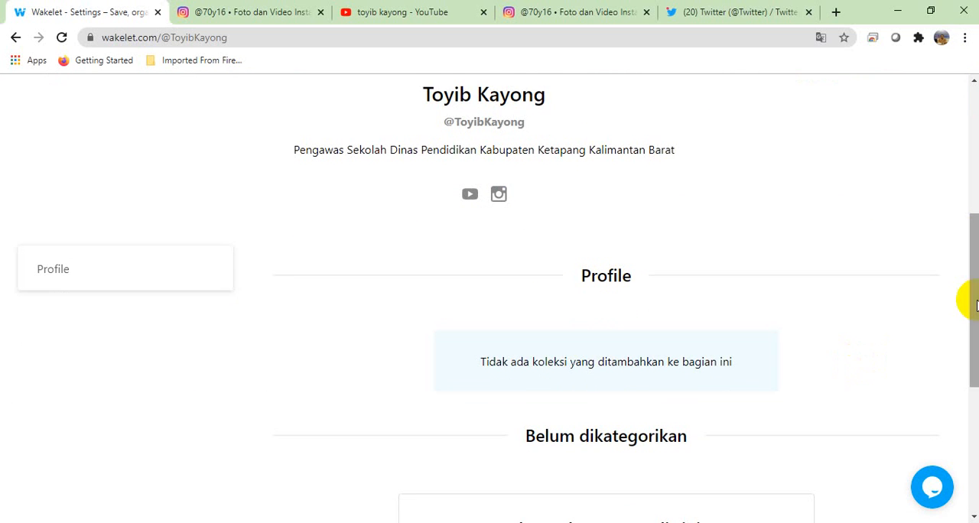
# Step: Reopen the profile for editing and try to go to the collections from the uncategorized section
pyautogui.moveTo(975, 304); pyautogui.dragTo(965, 266)
pyautogui.click(812, 128)
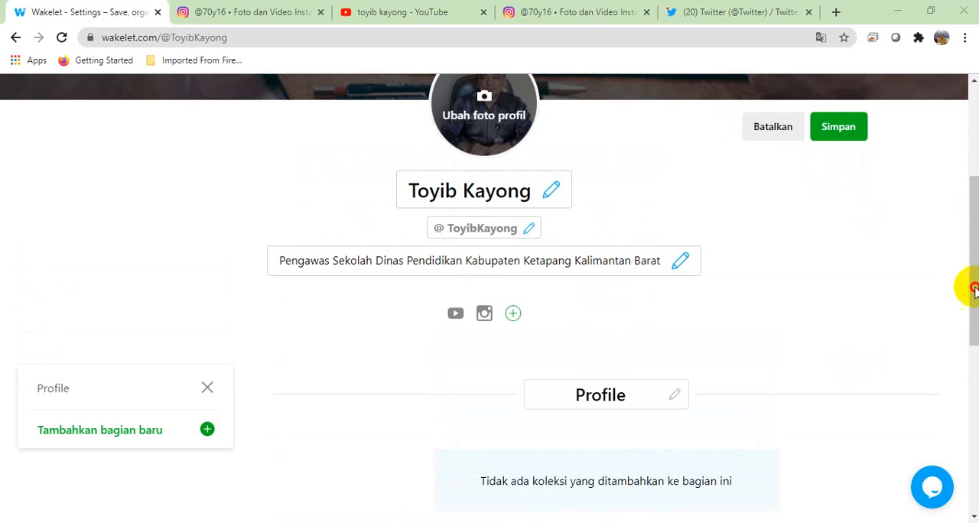
pyautogui.moveTo(975, 314); pyautogui.dragTo(962, 411)
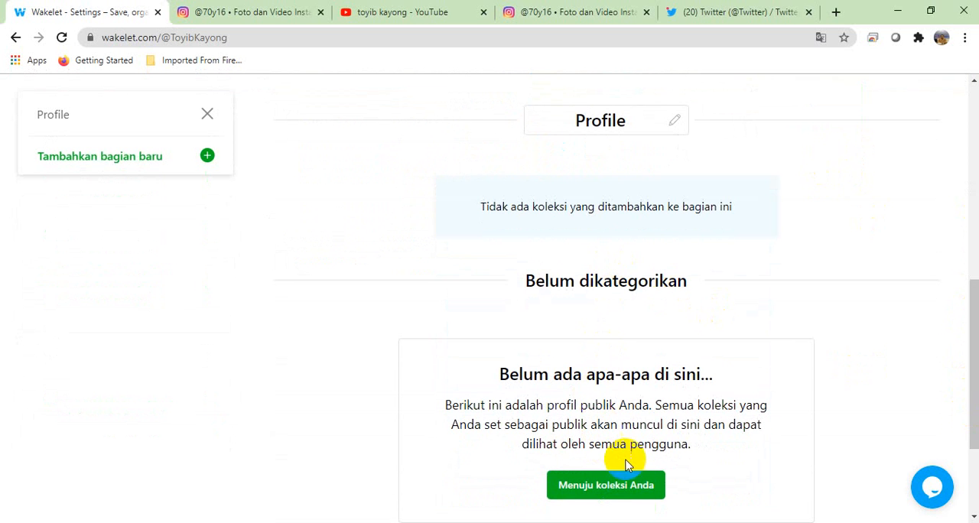
pyautogui.click(596, 497)
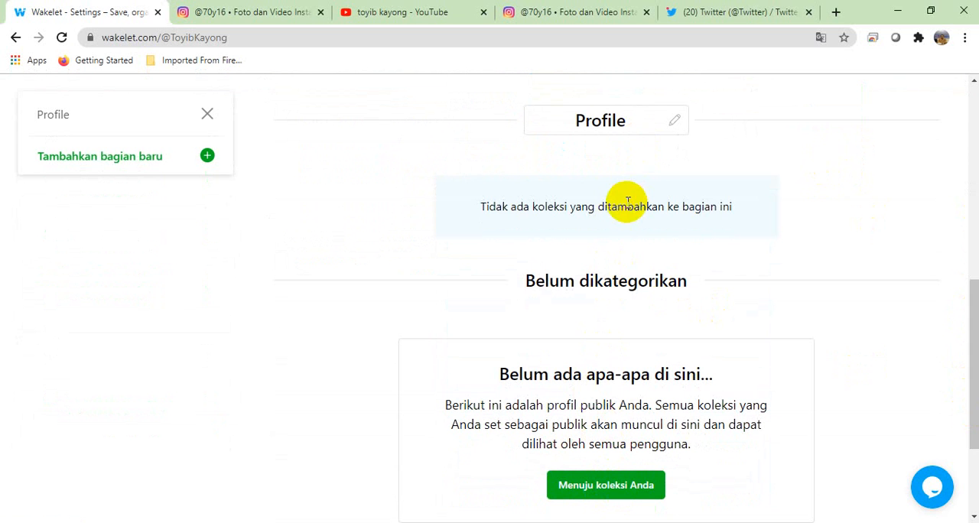
pyautogui.click(601, 121)
pyautogui.scroll(3, 975, 354)
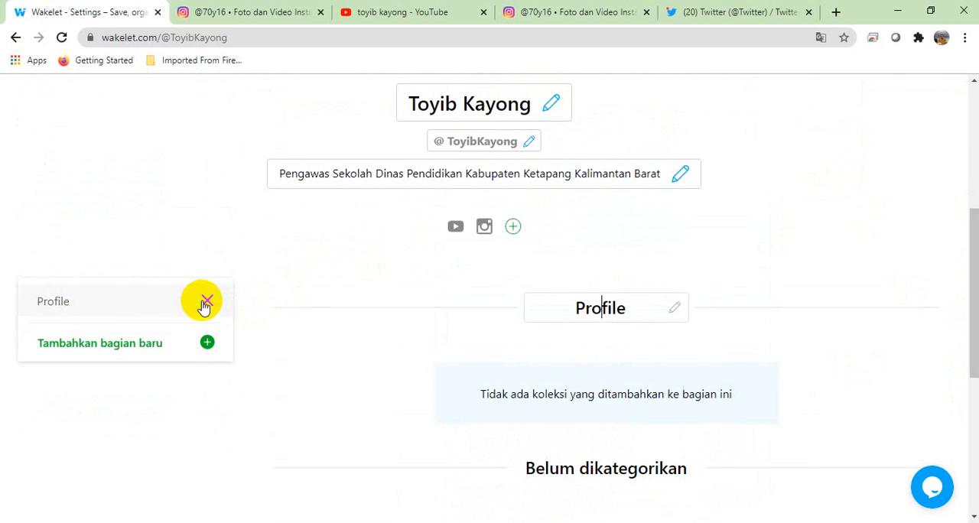
pyautogui.click(209, 303)
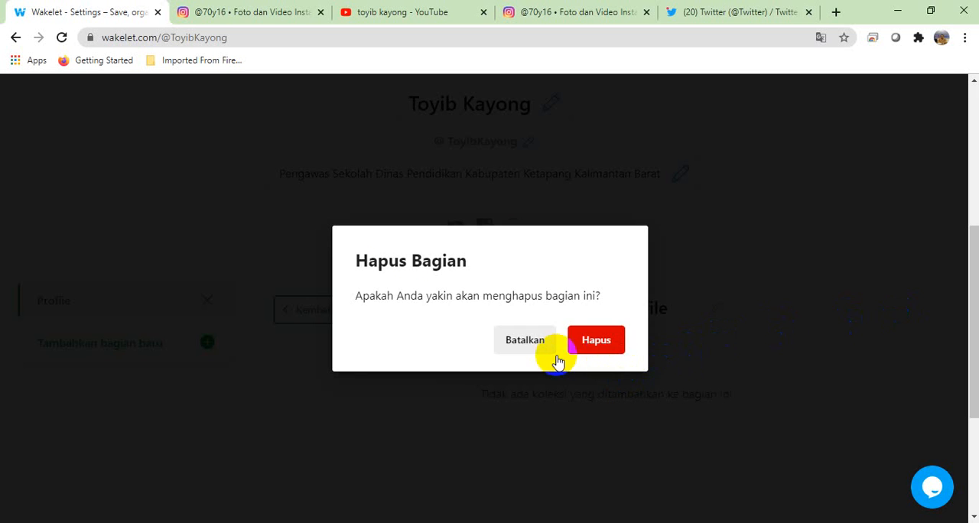
pyautogui.click(536, 341)
# Step: Save the profile edits and go to the home page with the collections
pyautogui.scroll(4, 975, 114)
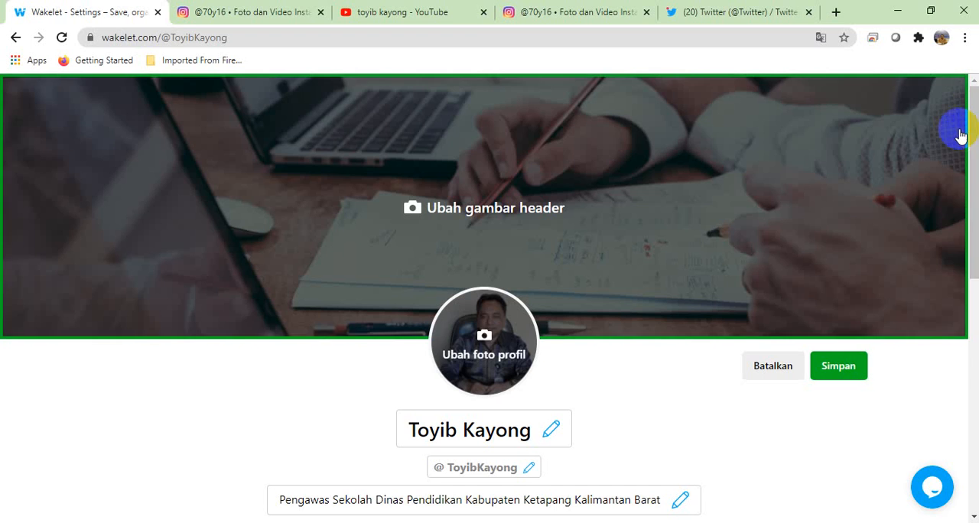
pyautogui.click(839, 366)
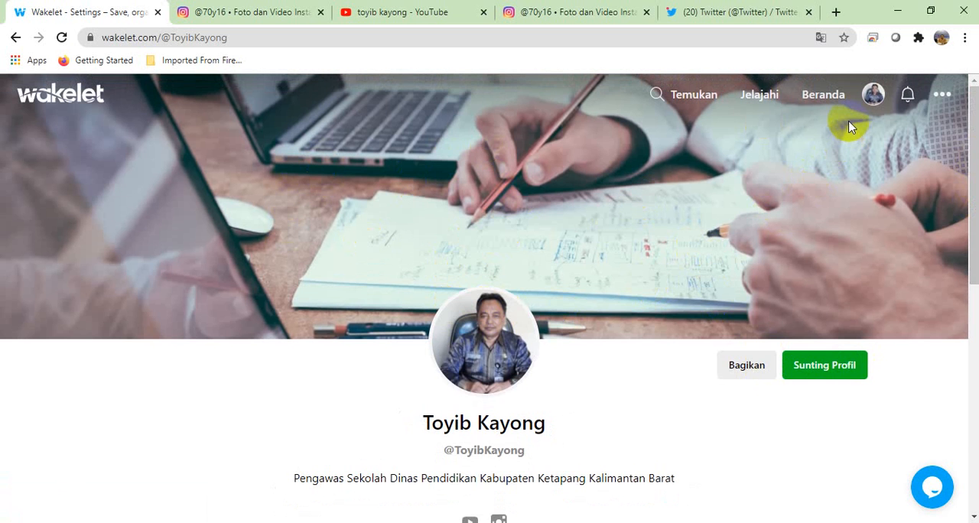
pyautogui.click(811, 102)
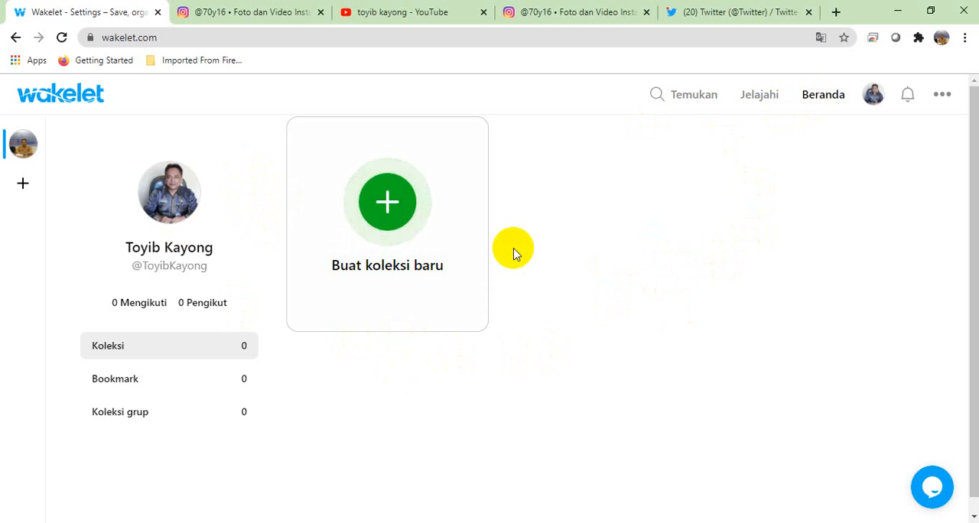
# Step: Create a new collection titled "Media Sosial" with the description "Media sosial untuk menunjang kegiatan kepengawasan secara digital"
pyautogui.click(388, 206)
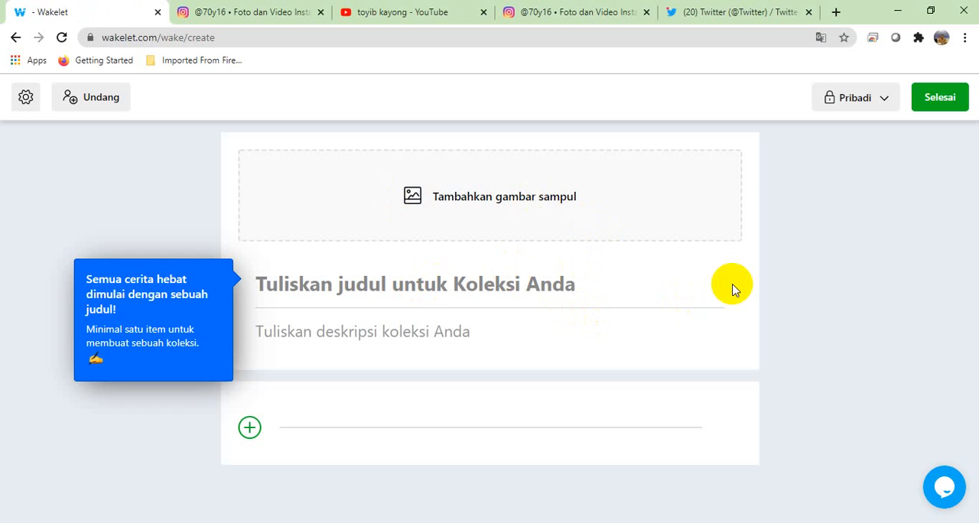
pyautogui.write('Media Sosial')
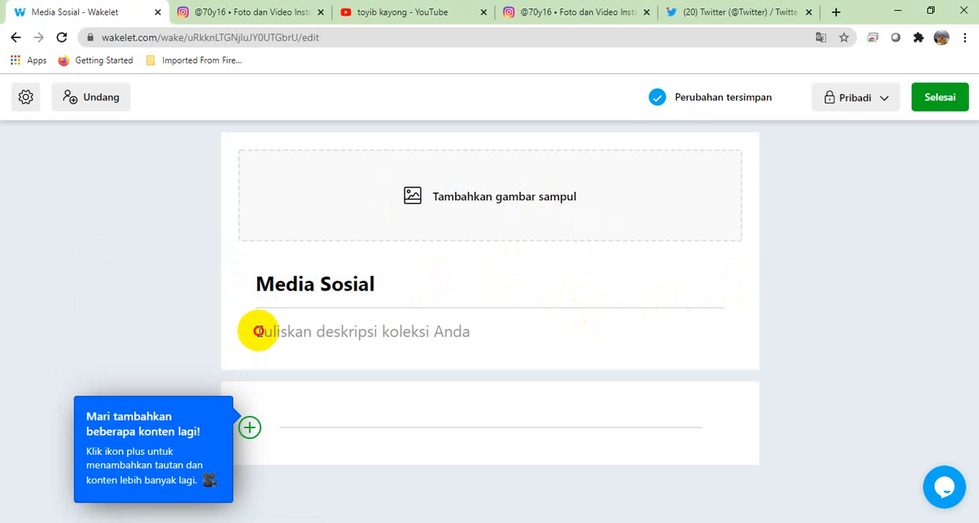
pyautogui.click(258, 331)
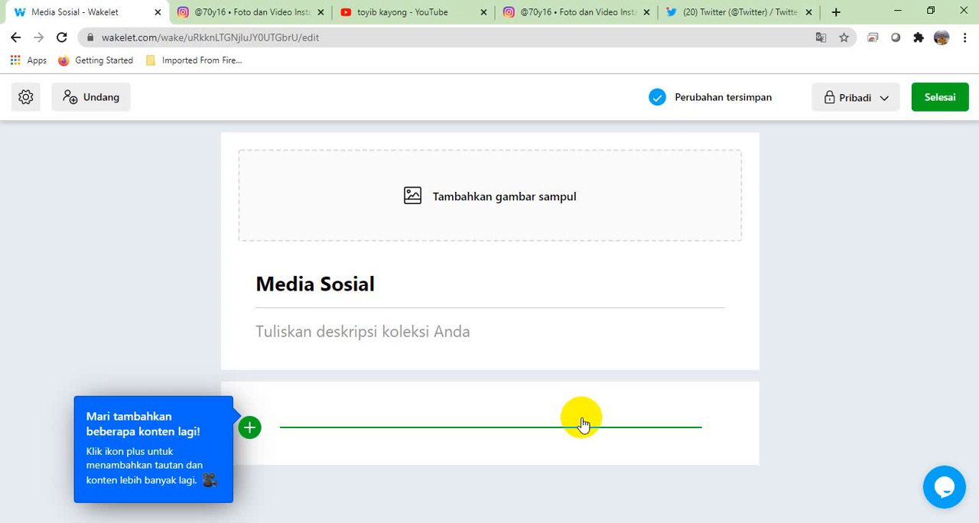
pyautogui.write('Media')
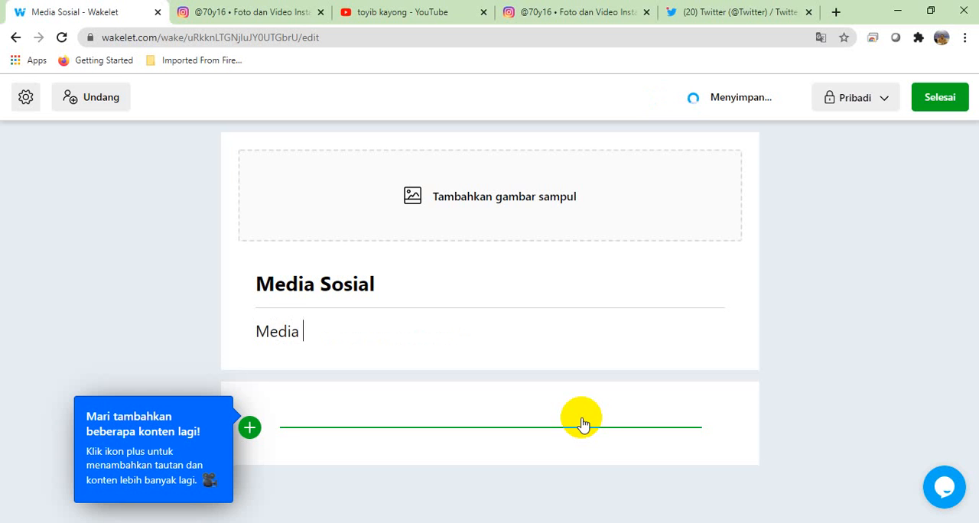
pyautogui.write(' S')
pyautogui.press('BackSpace')
pyautogui.write('sosial untuk menunjang')
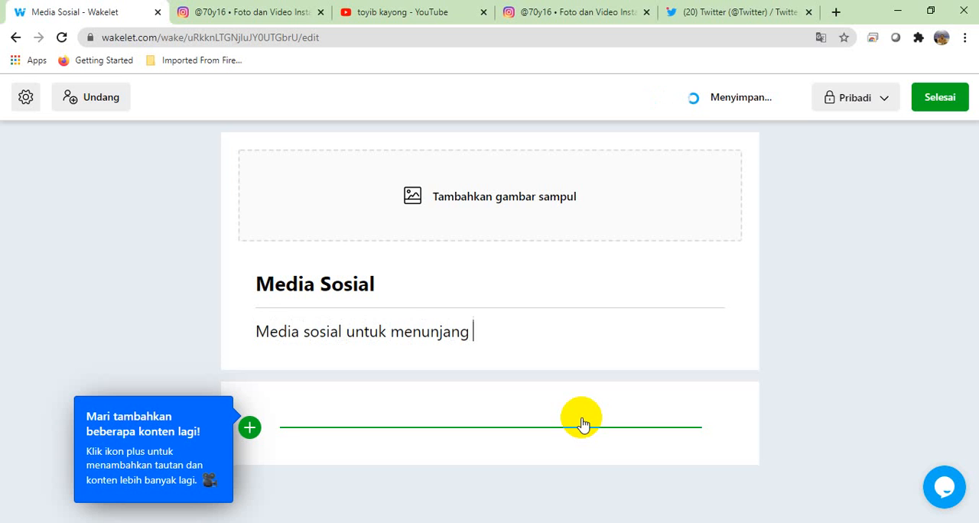
pyautogui.write('program')
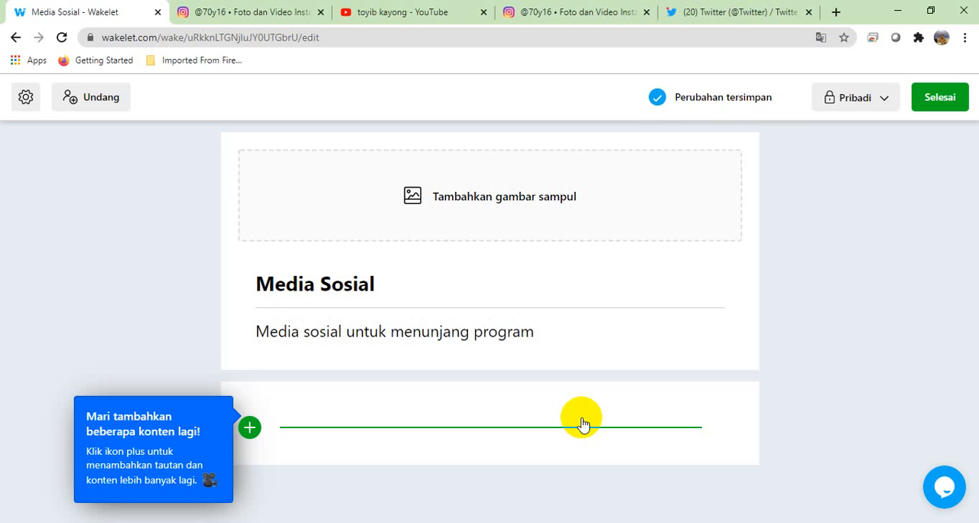
pyautogui.press('BackSpace')
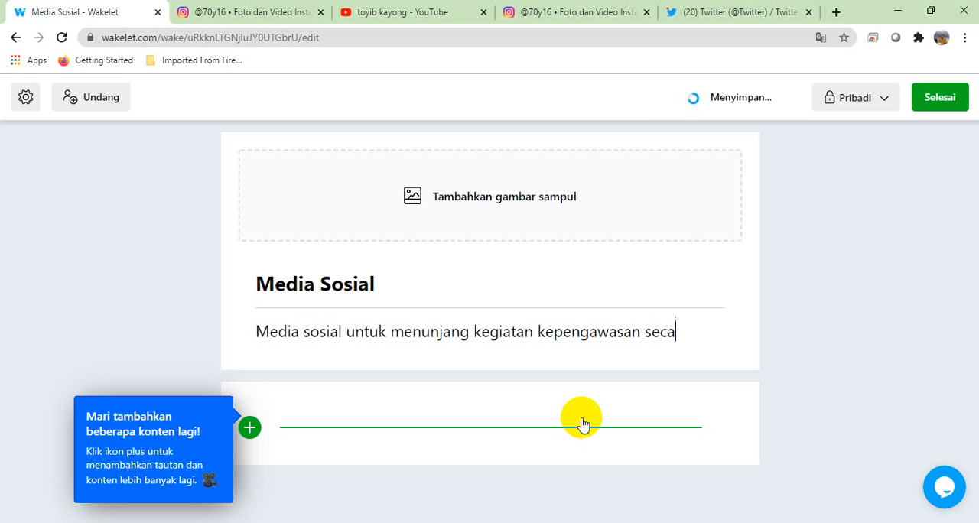
pyautogui.write('ital')
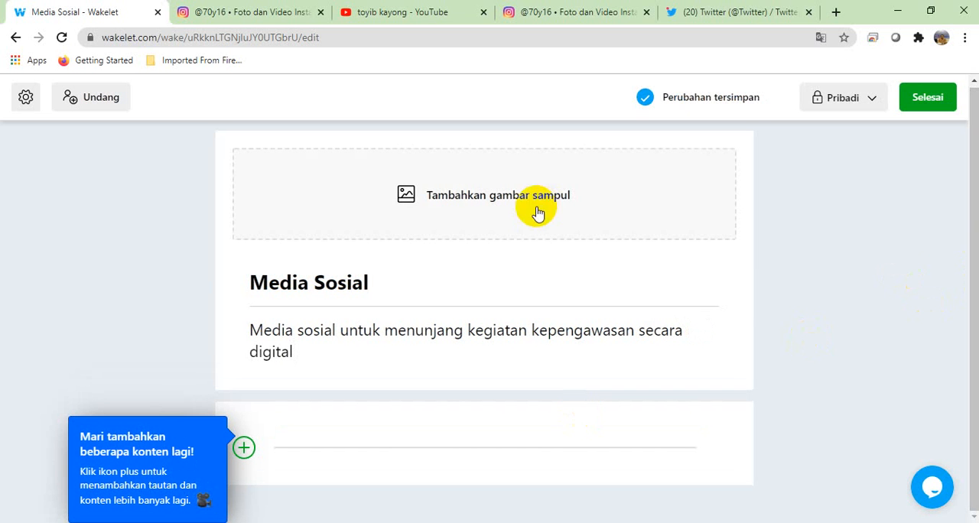
# Step: Upload "Corporate Website Facebook Cover Photo" from Downloads as the collection's cover image and save it uncropped
pyautogui.click(409, 199)
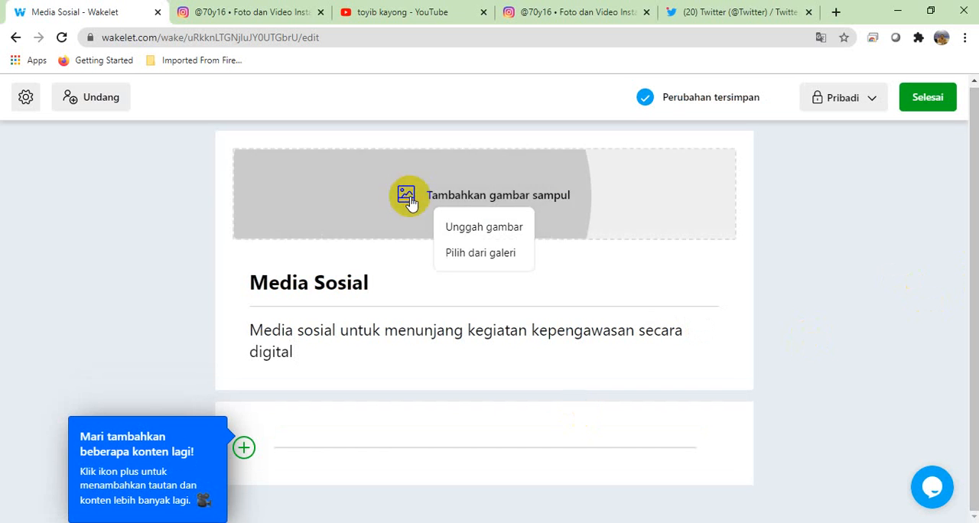
pyautogui.click(473, 230)
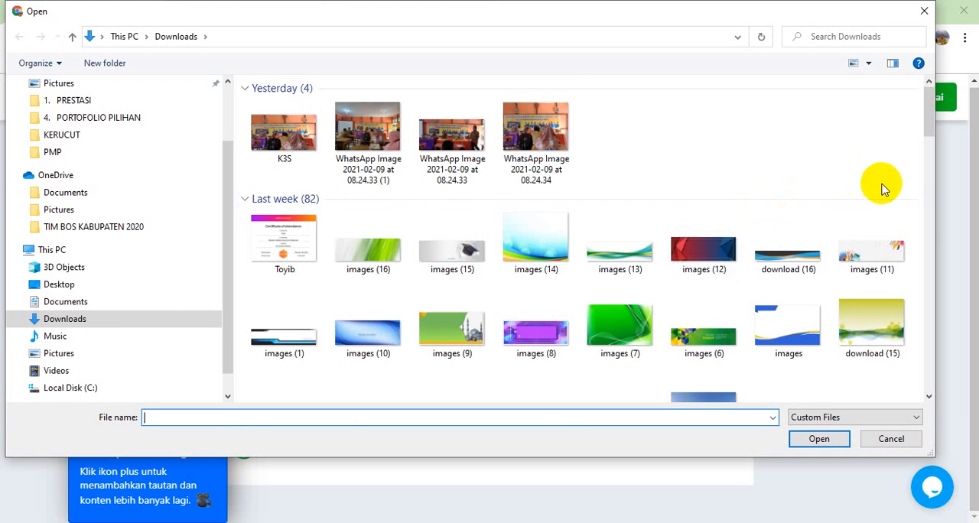
pyautogui.moveTo(928, 125); pyautogui.dragTo(907, 403)
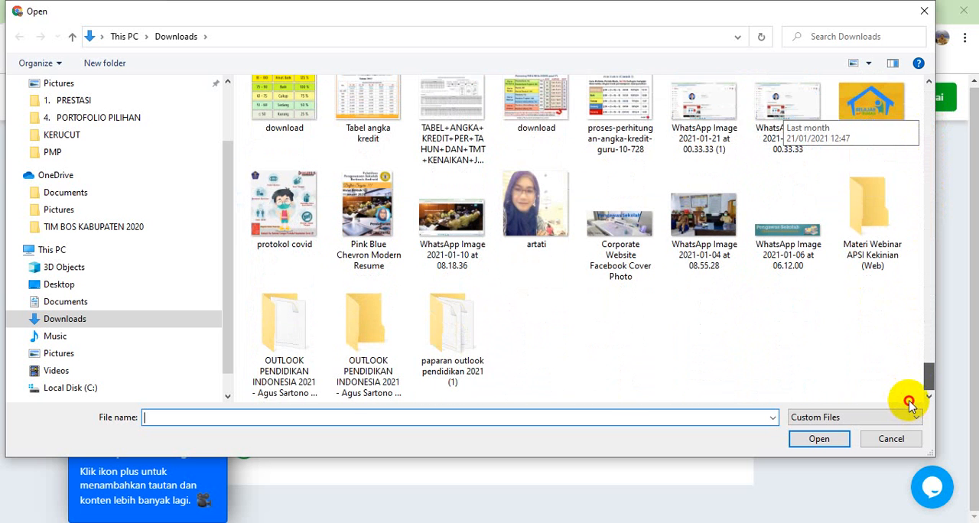
pyautogui.moveTo(909, 400); pyautogui.dragTo(910, 403)
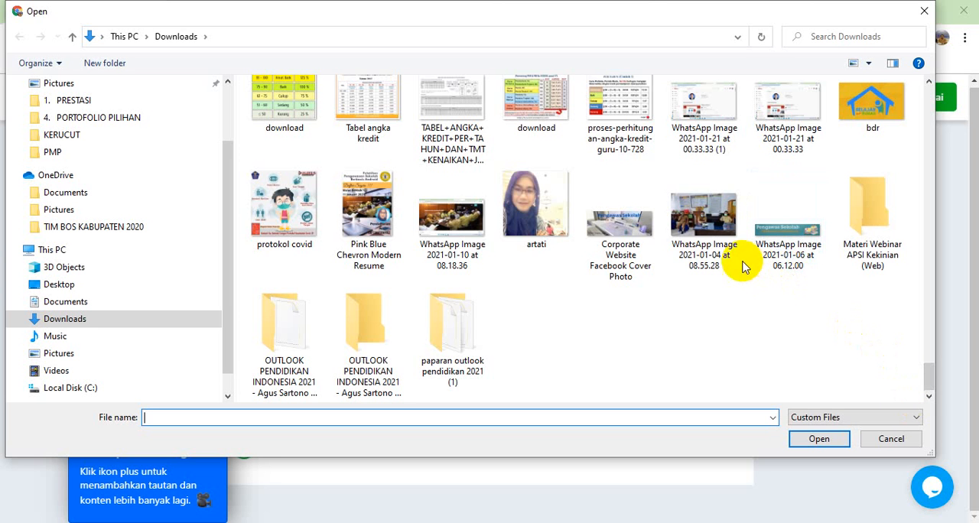
pyautogui.click(618, 220)
pyautogui.click(817, 439)
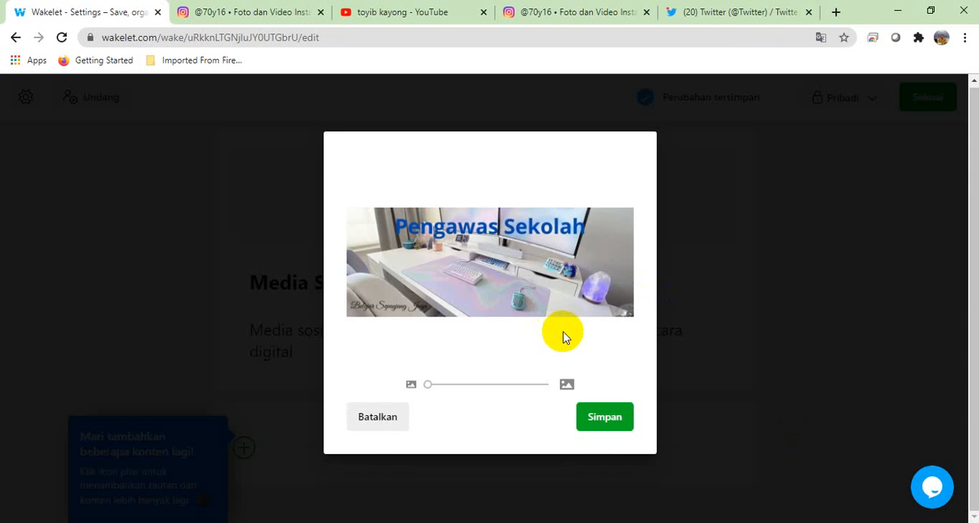
pyautogui.click(613, 416)
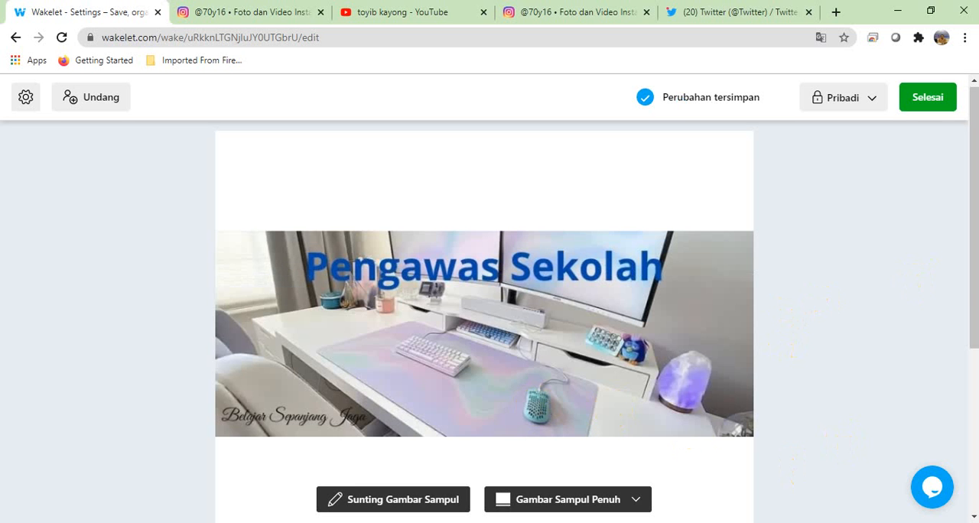
# Step: Set the collection's cover image layout to Gambar Sampul Setengah
pyautogui.moveTo(975, 279); pyautogui.dragTo(971, 372)
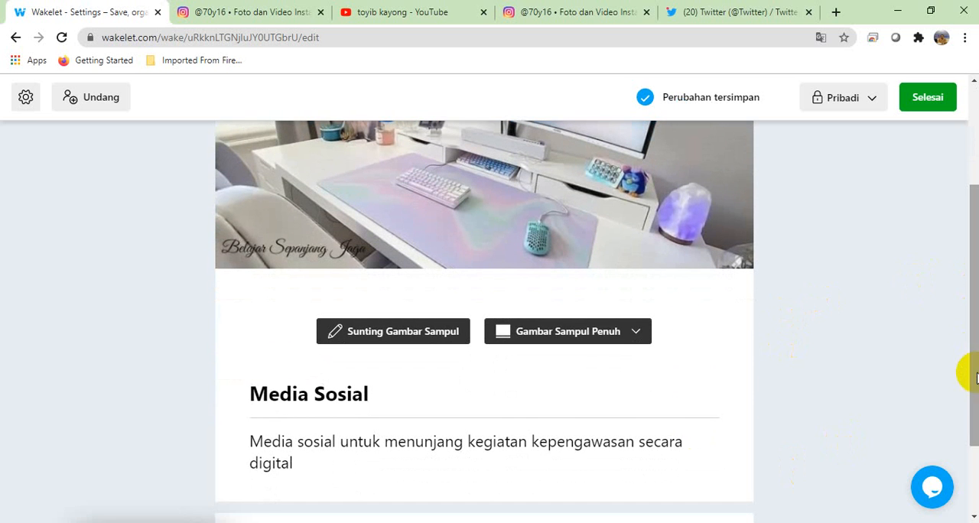
pyautogui.click(633, 332)
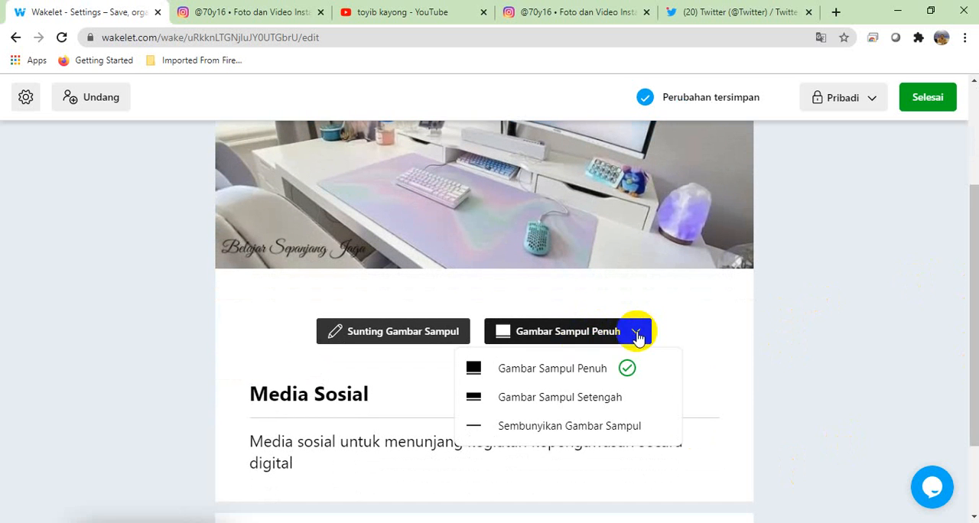
pyautogui.click(586, 397)
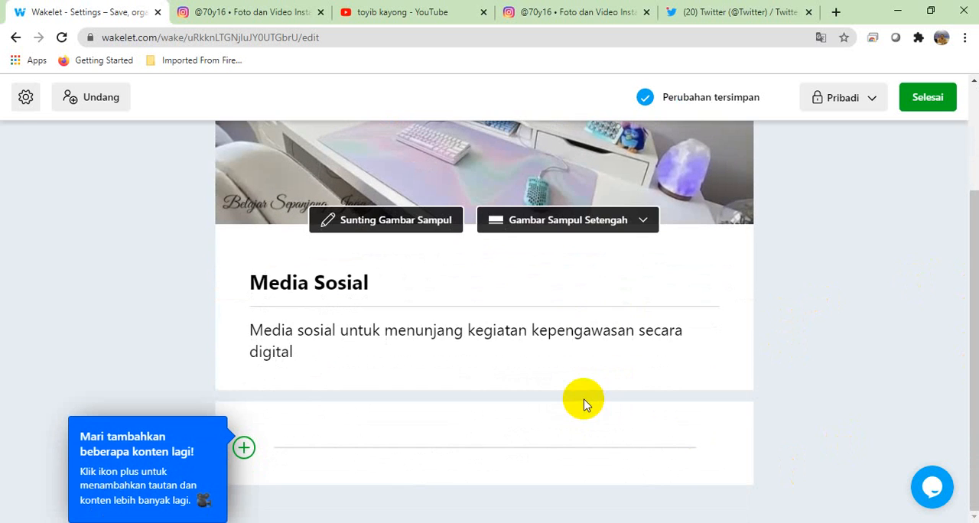
# Step: Try the full, half and hidden cover image layouts on the collection, ending on Gambar Sampul Setengah
pyautogui.moveTo(974, 263); pyautogui.dragTo(975, 167)
pyautogui.scroll(-1, 962, 180)
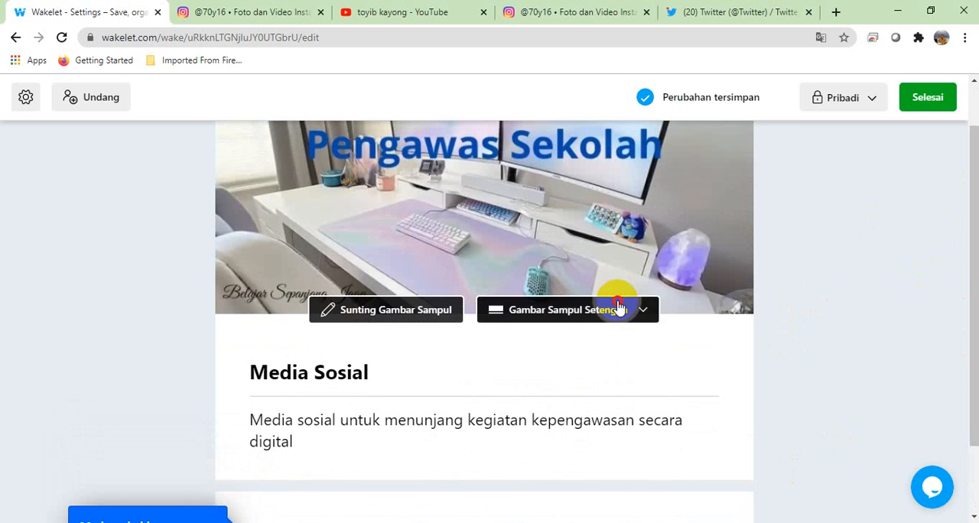
pyautogui.click(617, 309)
pyautogui.click(595, 345)
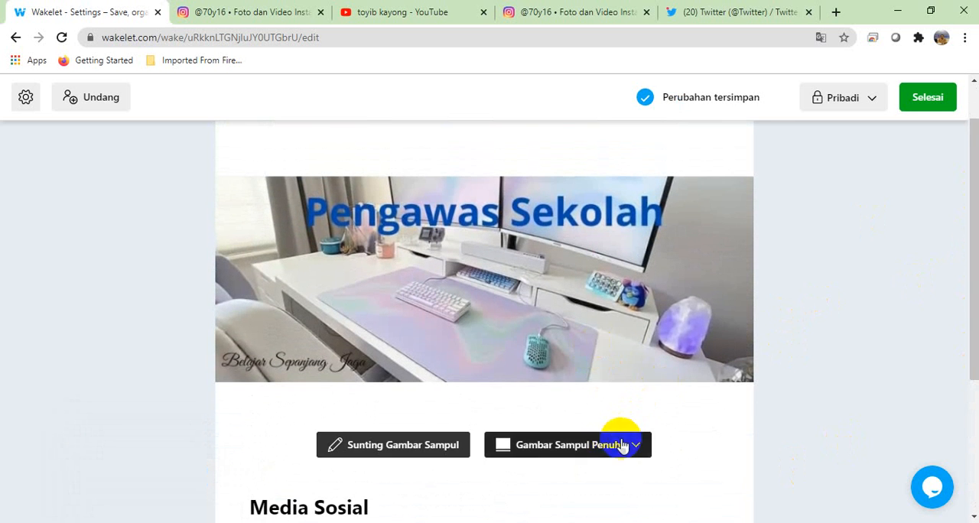
pyautogui.click(609, 451)
pyautogui.click(590, 364)
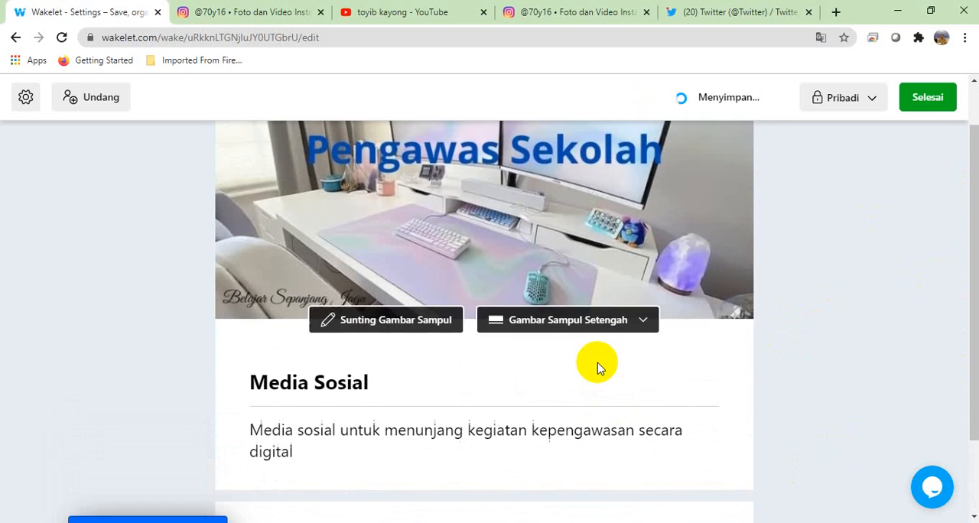
pyautogui.click(618, 313)
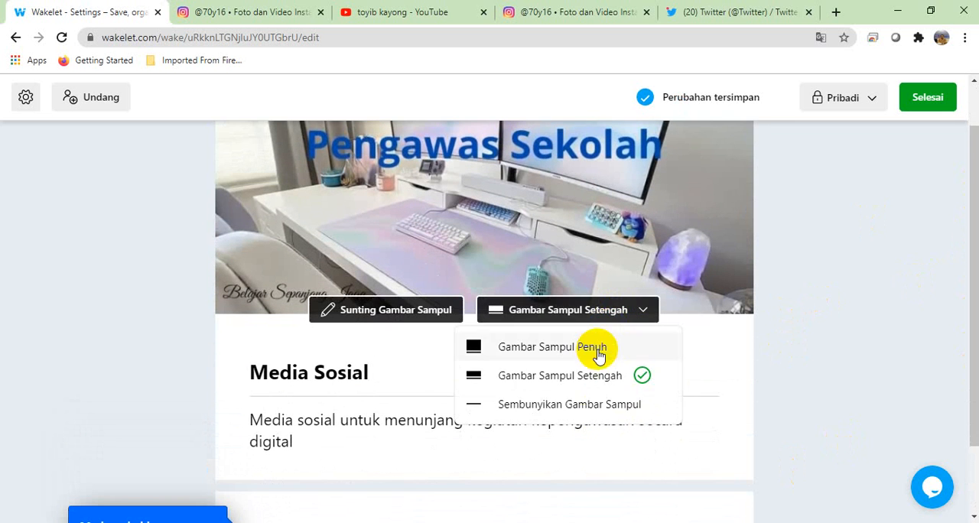
pyautogui.click(574, 403)
pyautogui.click(643, 159)
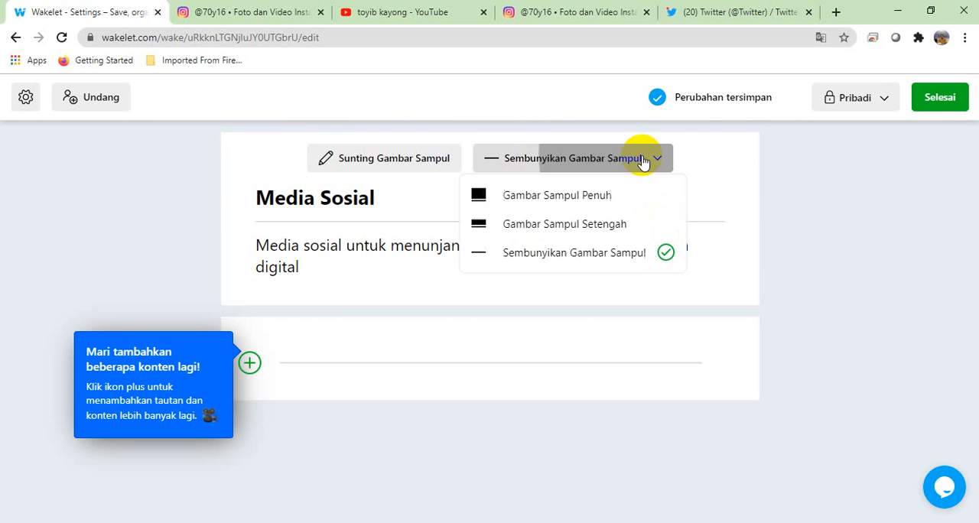
pyautogui.click(594, 224)
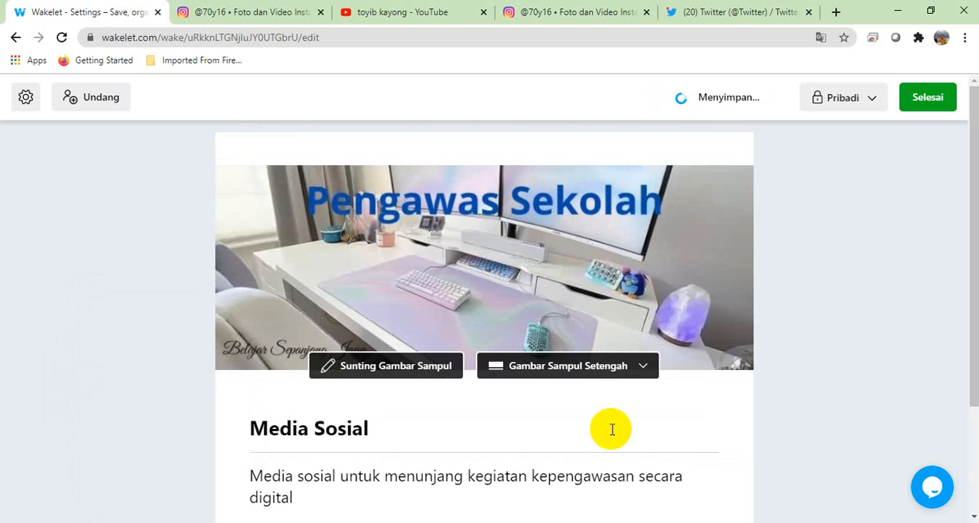
# Step: Start adding a content item to the Media Sosial collection from YouTube, opening the YouTube search
pyautogui.moveTo(975, 331); pyautogui.dragTo(975, 428)
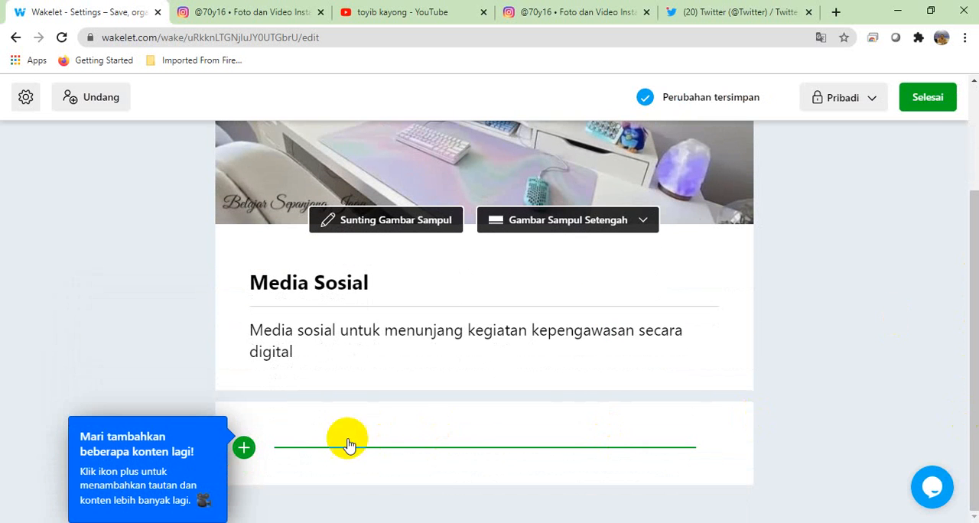
pyautogui.click(244, 451)
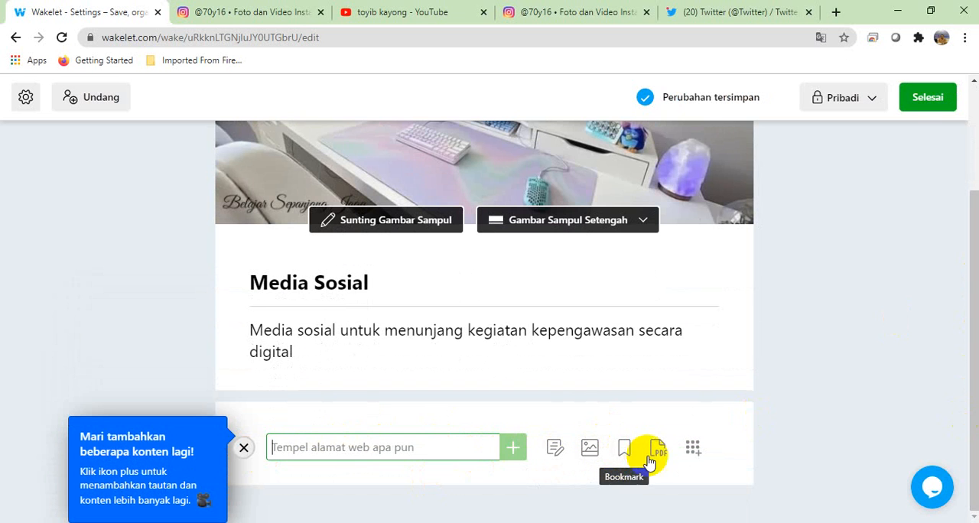
pyautogui.click(694, 451)
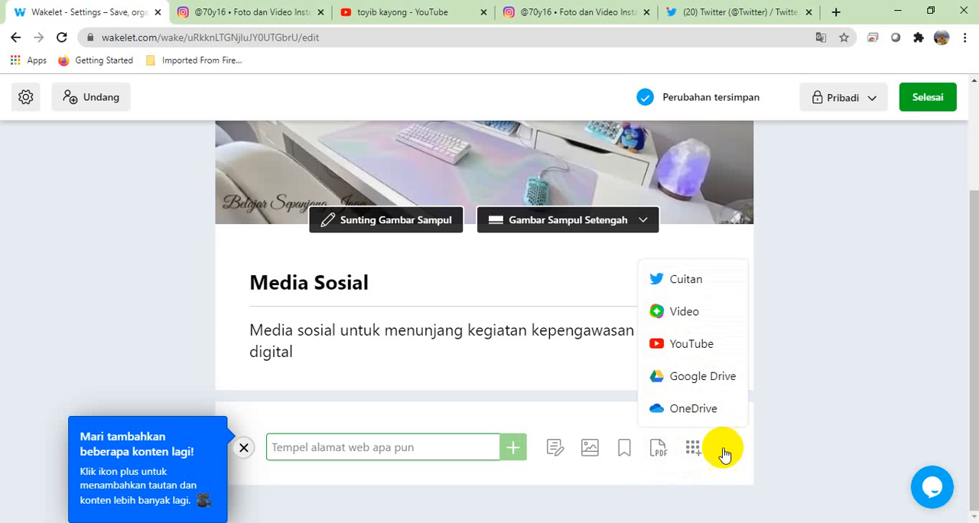
pyautogui.click(684, 348)
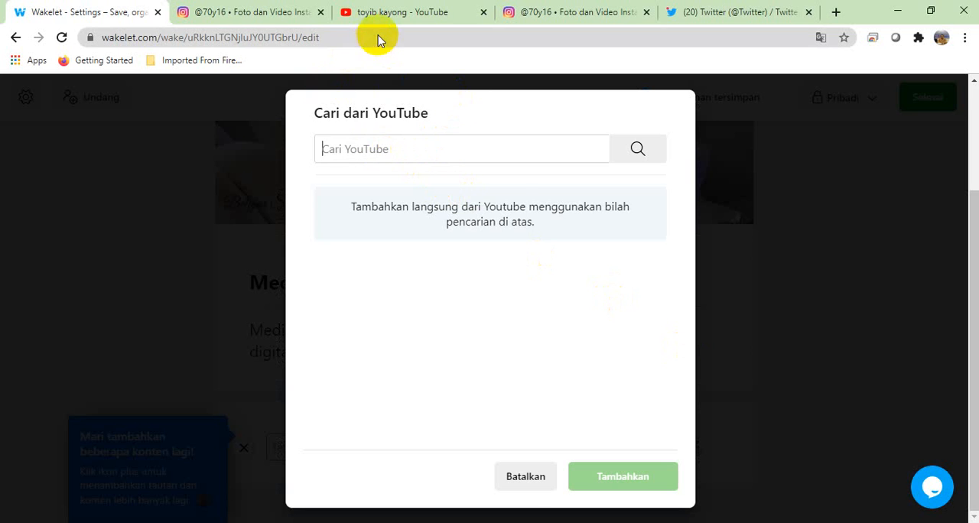
# Step: Copy the web address of the open YouTube search results page and return to the Wakelet collection's YouTube search
pyautogui.click(386, 12)
pyautogui.click(345, 38)
pyautogui.click(343, 37)
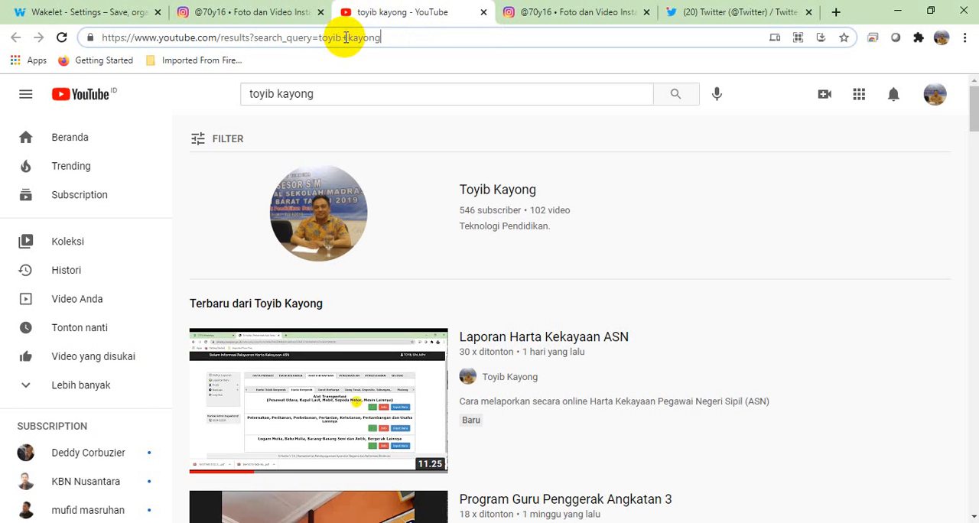
pyautogui.moveTo(406, 42); pyautogui.dragTo(23, 32)
pyautogui.hotkey('ctrl', 'c')
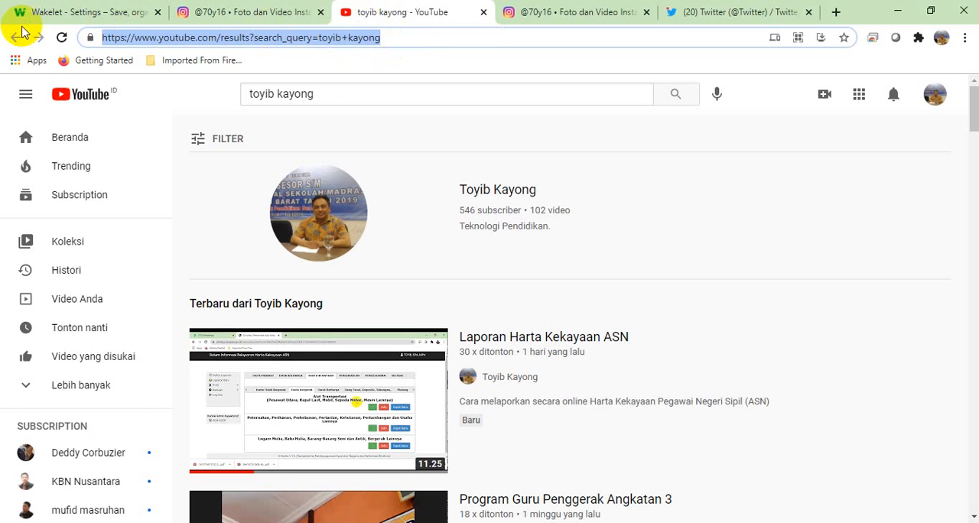
pyautogui.click(77, 10)
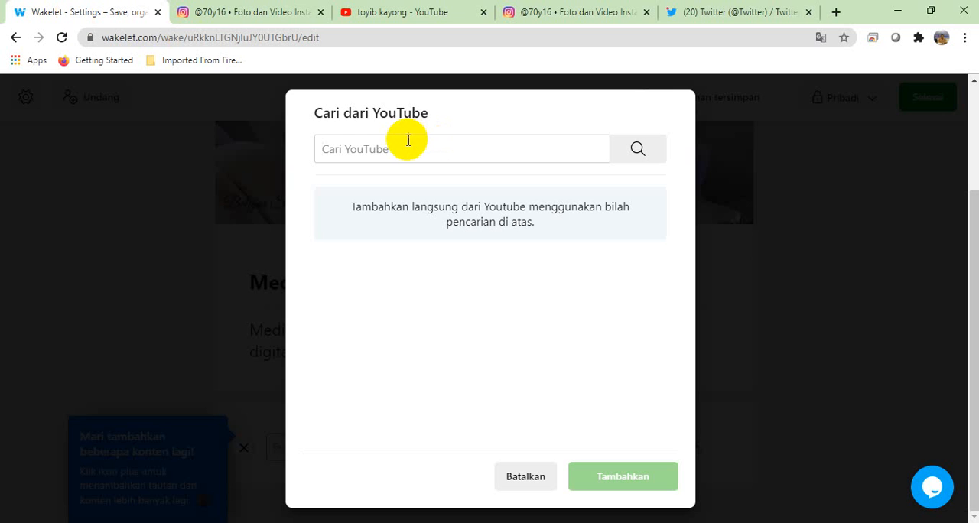
# Step: Try searching YouTube from the collection with the copied web address of the YouTube results page
pyautogui.hotkey('ctrl', 'v')
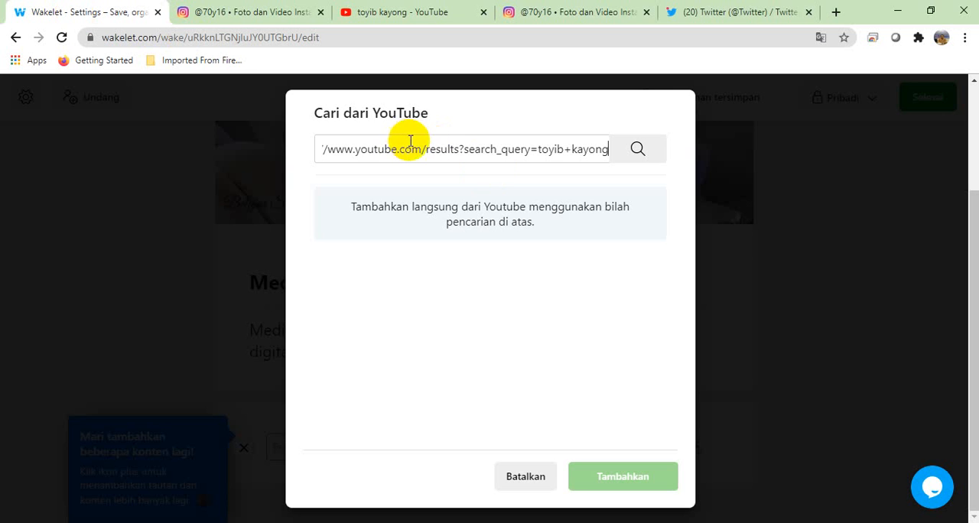
pyautogui.click(639, 153)
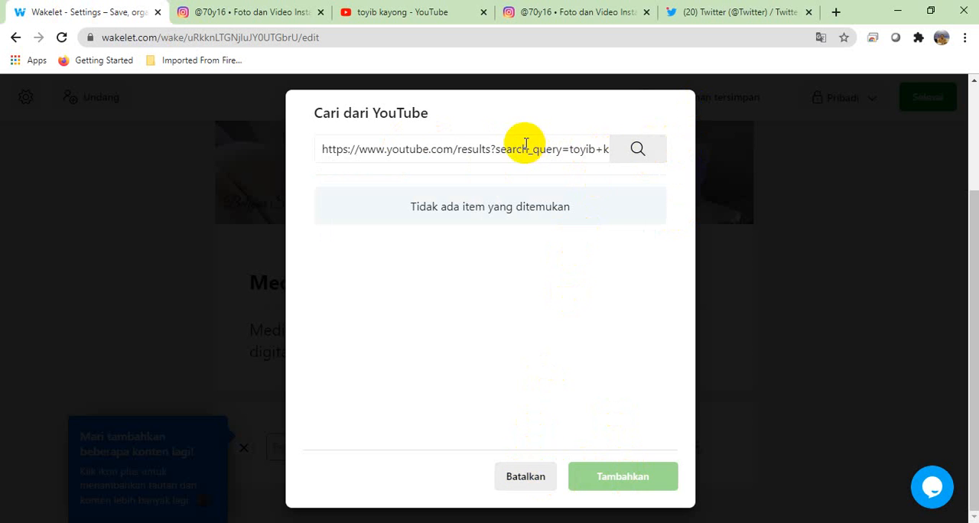
# Step: Open the "Laporan Harta Kekayaan ASN" video on YouTube, copy its web address and return to the Wakelet collection
pyautogui.click(379, 12)
pyautogui.click(322, 404)
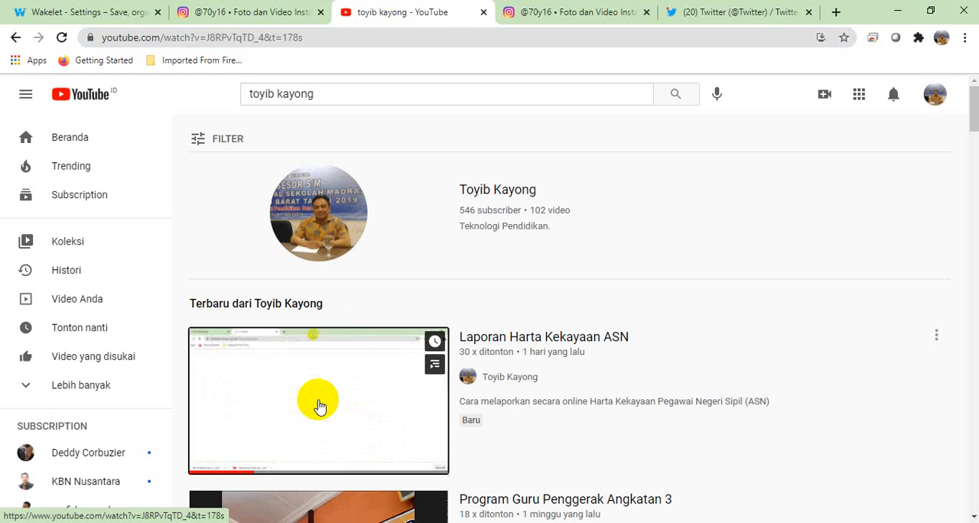
pyautogui.click(335, 37)
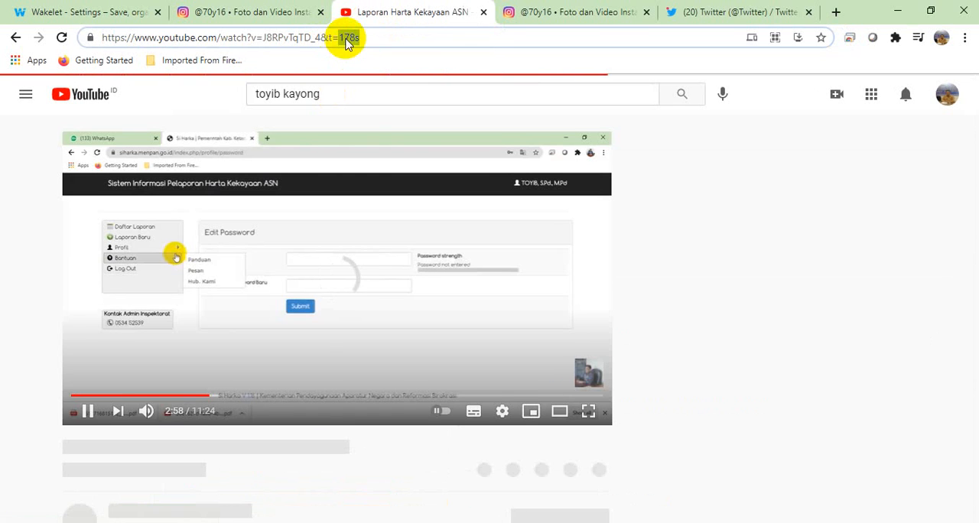
pyautogui.moveTo(372, 38); pyautogui.dragTo(44, 28)
pyautogui.hotkey('ctrl', 'c')
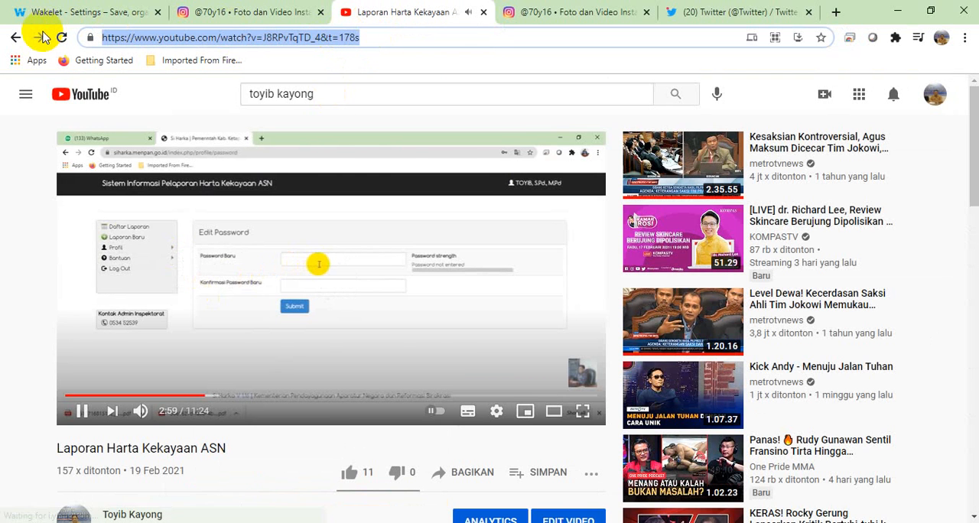
pyautogui.click(44, 10)
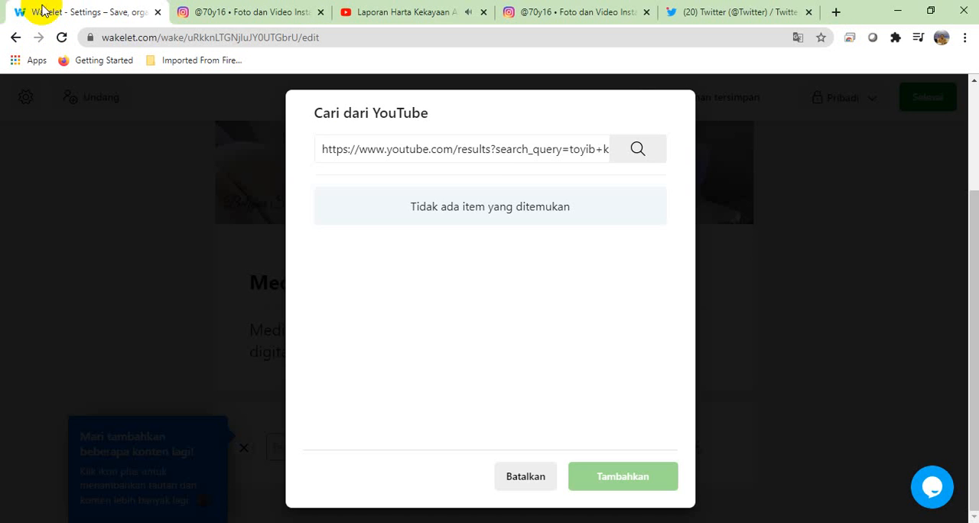
# Step: Try searching with the copied video address in the collection's YouTube search, return YouTube to its results page, and cancel the search
pyautogui.tripleClick(501, 150)
pyautogui.hotkey('ctrl', 'v')
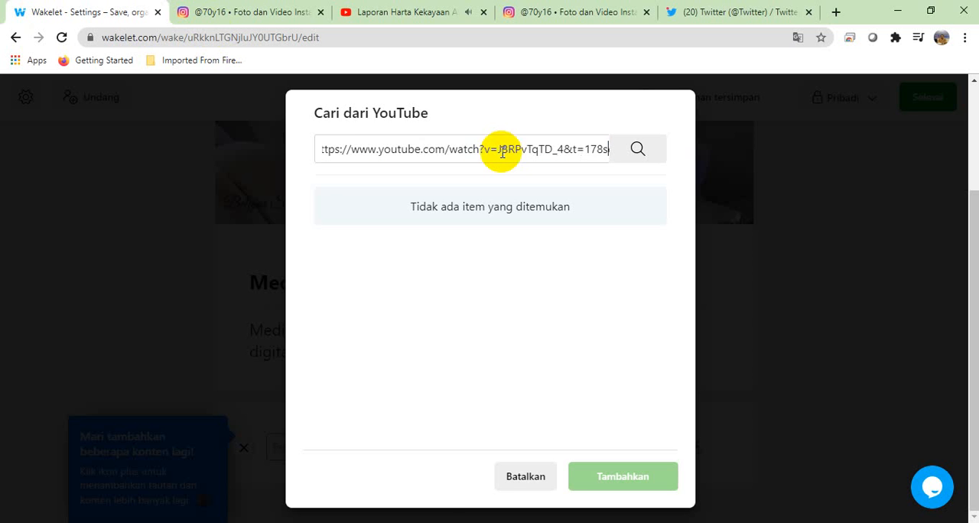
pyautogui.hotkey('ctrl', 'z')
pyautogui.hotkey('ctrl', 'v')
pyautogui.click(393, 12)
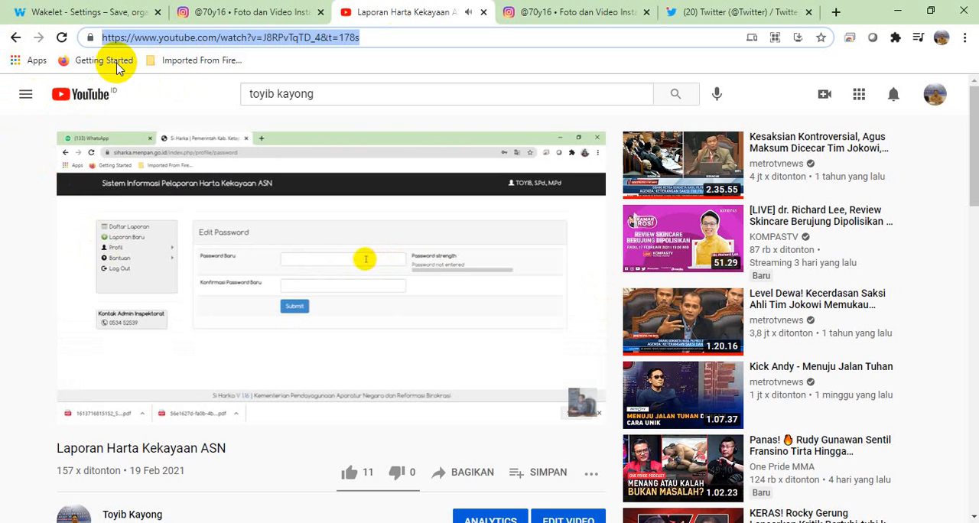
pyautogui.click(15, 37)
pyautogui.click(74, 12)
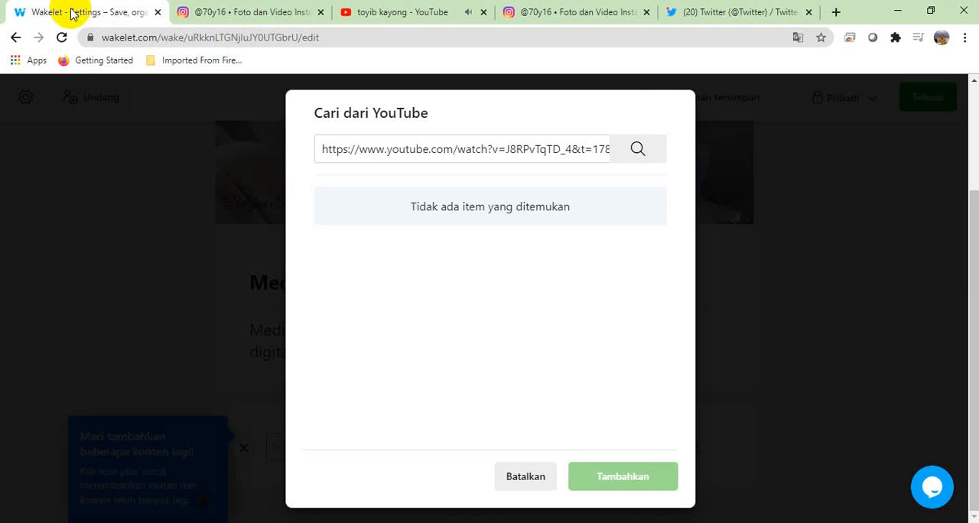
pyautogui.click(638, 150)
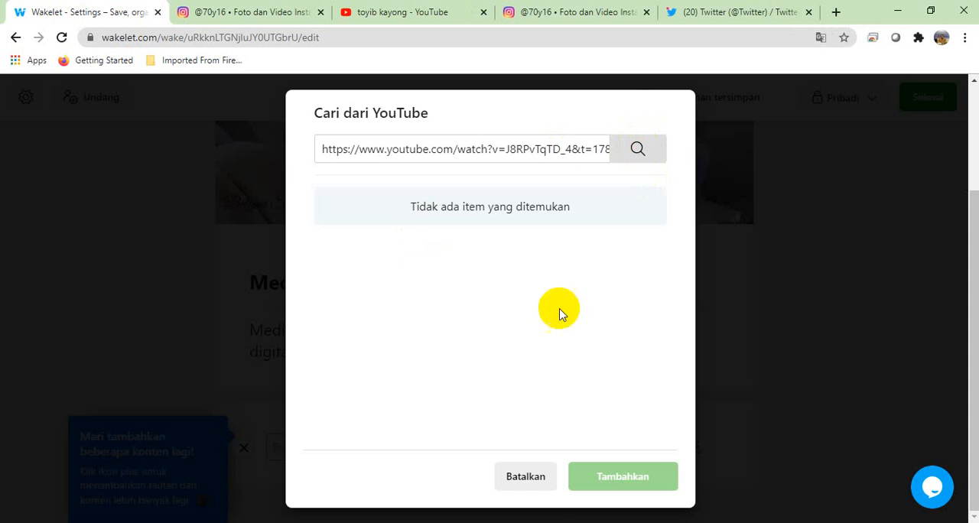
pyautogui.click(527, 480)
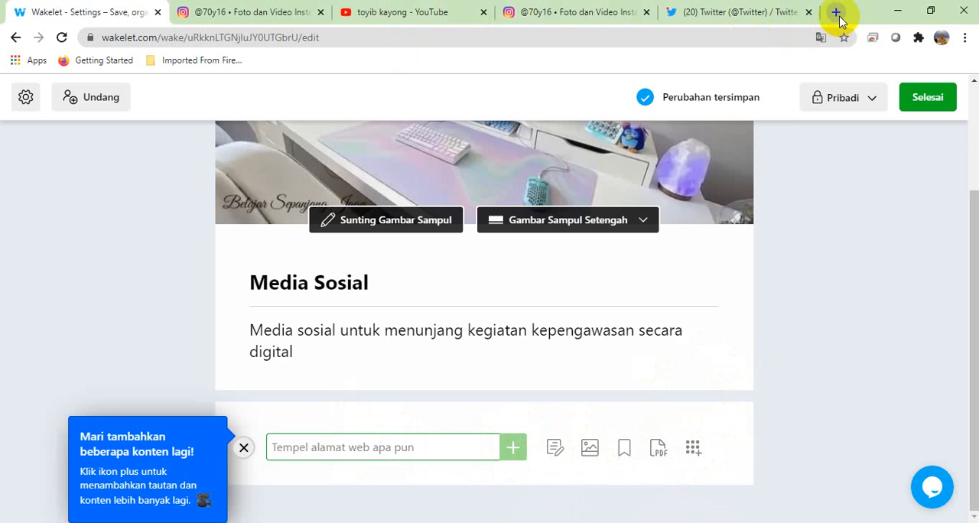
pyautogui.click(248, 15)
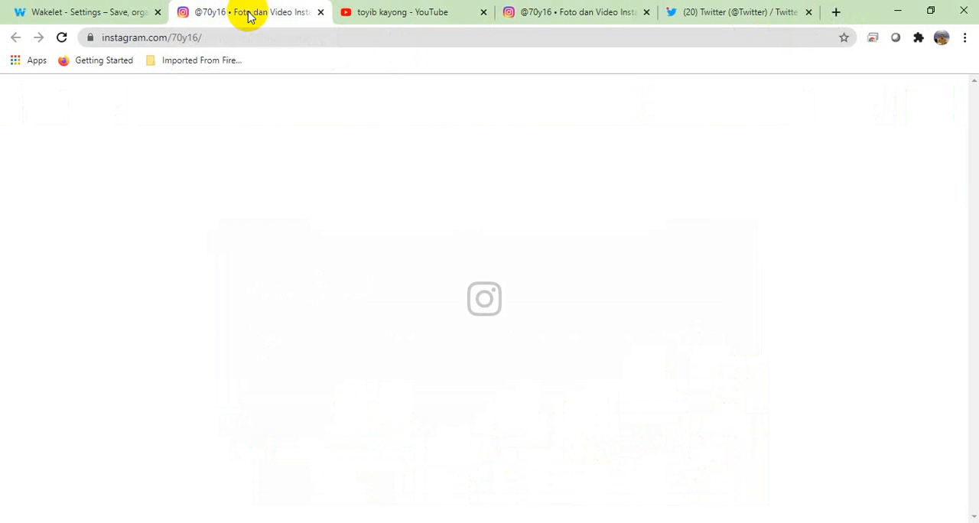
pyautogui.click(258, 35)
pyautogui.click(278, 36)
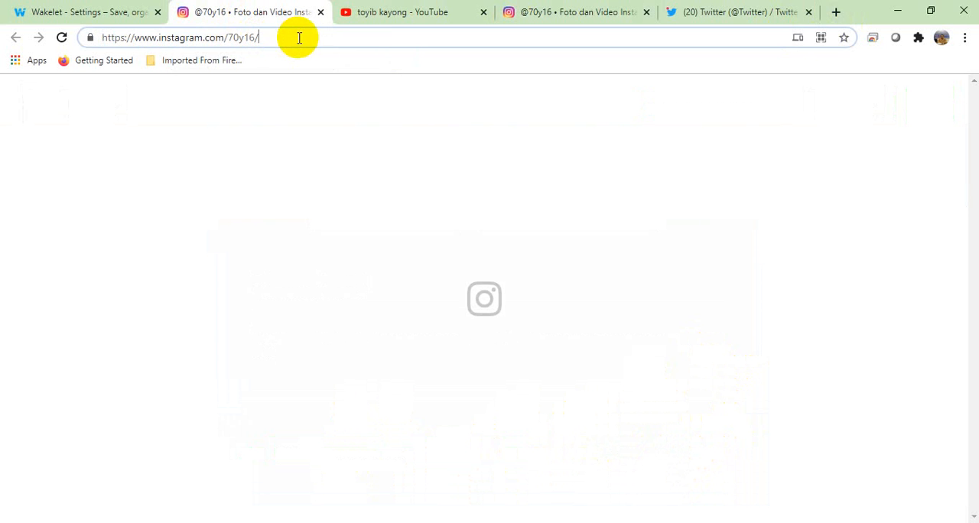
# Step: Copy the web address of the YouTube search results page and add it as a link to the Media Sosial collection
pyautogui.click(376, 17)
pyautogui.click(360, 34)
pyautogui.click(350, 35)
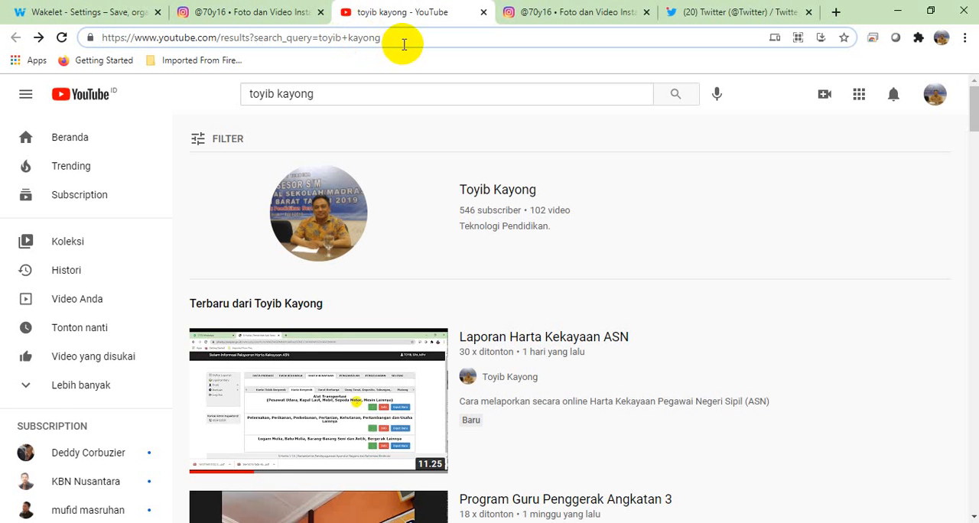
pyautogui.moveTo(403, 43); pyautogui.dragTo(2, 42)
pyautogui.hotkey('ctrl', 'c')
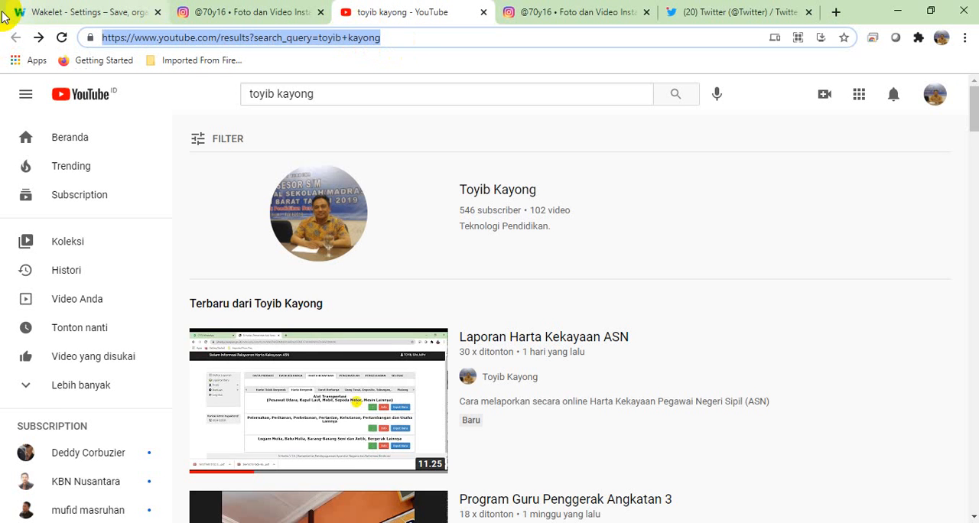
pyautogui.click(122, 14)
pyautogui.hotkey('ctrl', 'v')
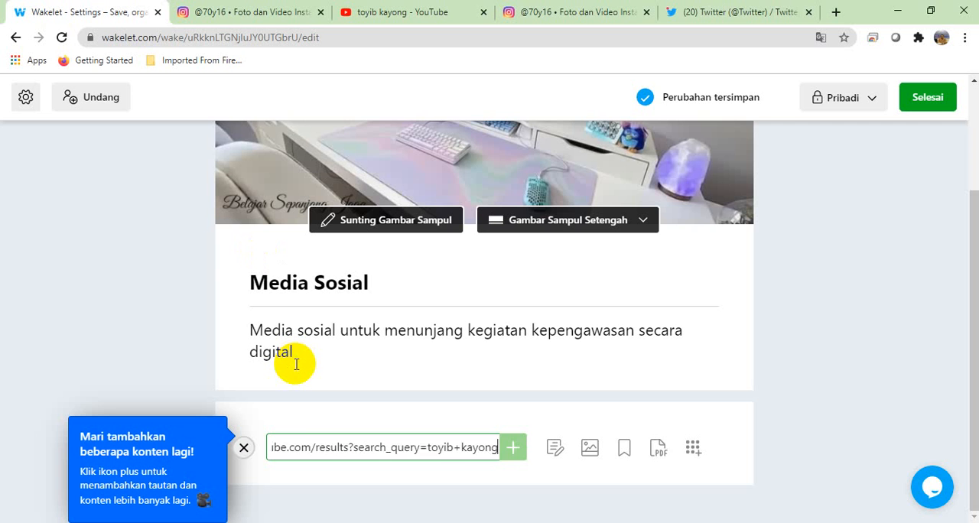
pyautogui.press('Return')
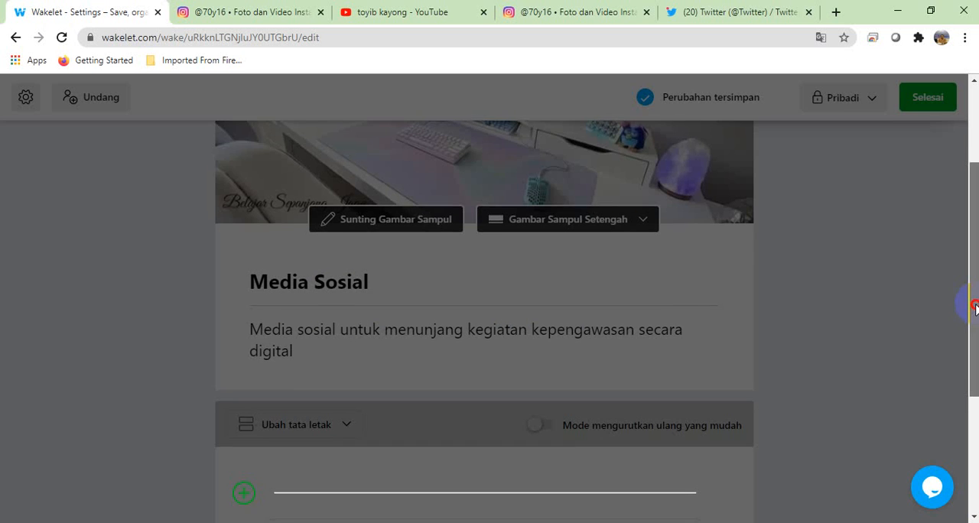
# Step: Look over the collection with its YouTube link and dismiss the dark guidance overlay
pyautogui.moveTo(970, 302); pyautogui.dragTo(974, 461)
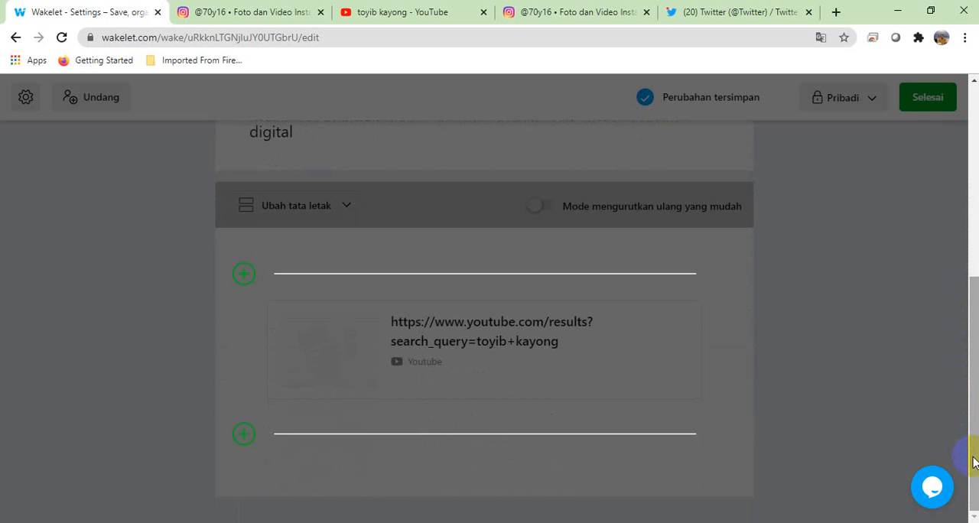
pyautogui.moveTo(973, 461); pyautogui.dragTo(972, 461)
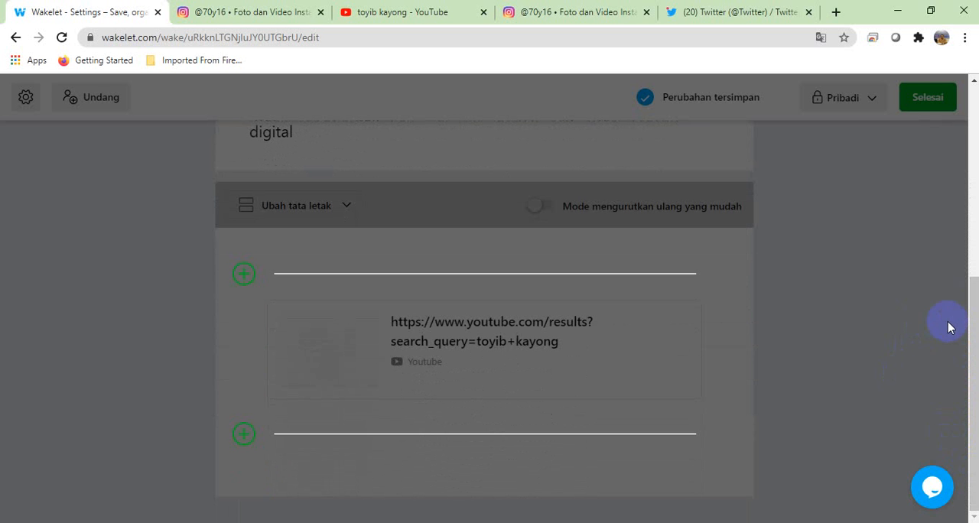
pyautogui.moveTo(967, 326); pyautogui.dragTo(975, 139)
pyautogui.click(906, 236)
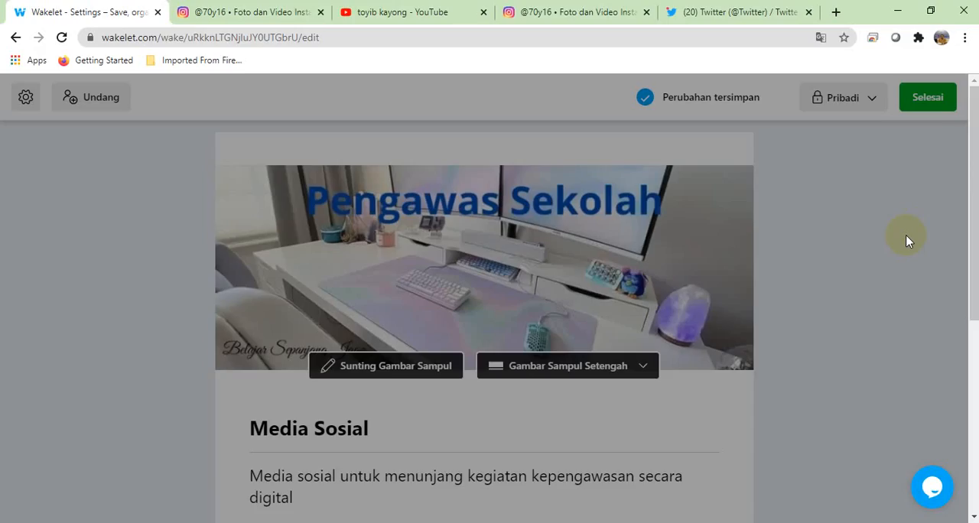
# Step: Copy the web address of the open Instagram profile and add it as a link below the YouTube link in the collection
pyautogui.moveTo(971, 183); pyautogui.dragTo(966, 369)
pyautogui.moveTo(319, 352)
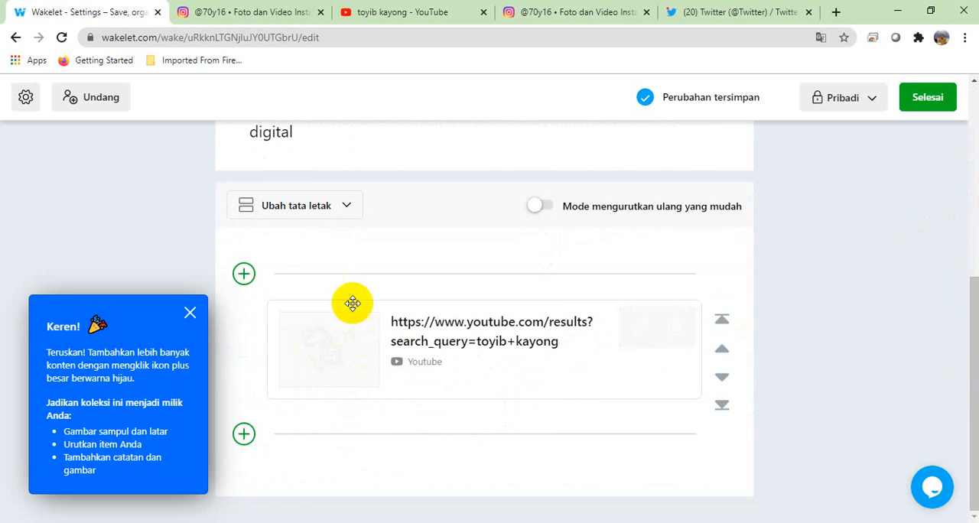
pyautogui.click(244, 436)
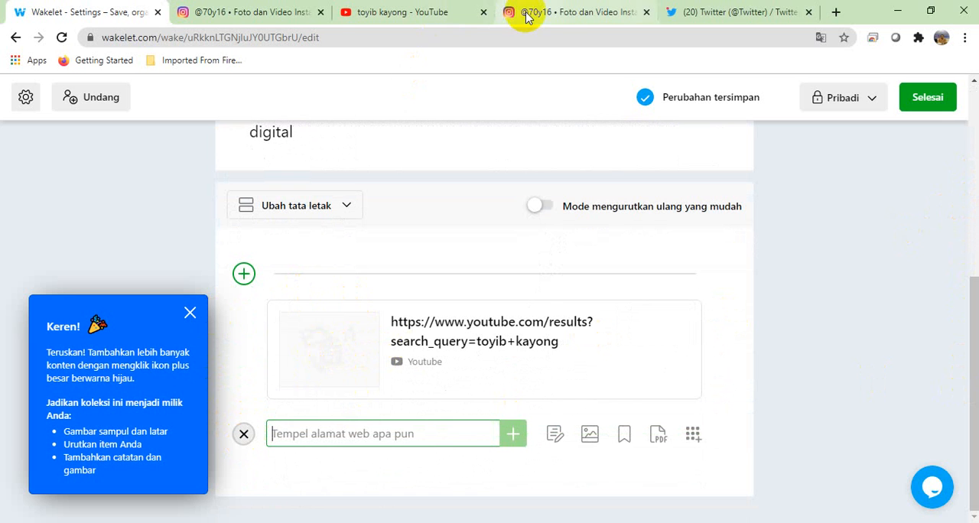
pyautogui.click(252, 13)
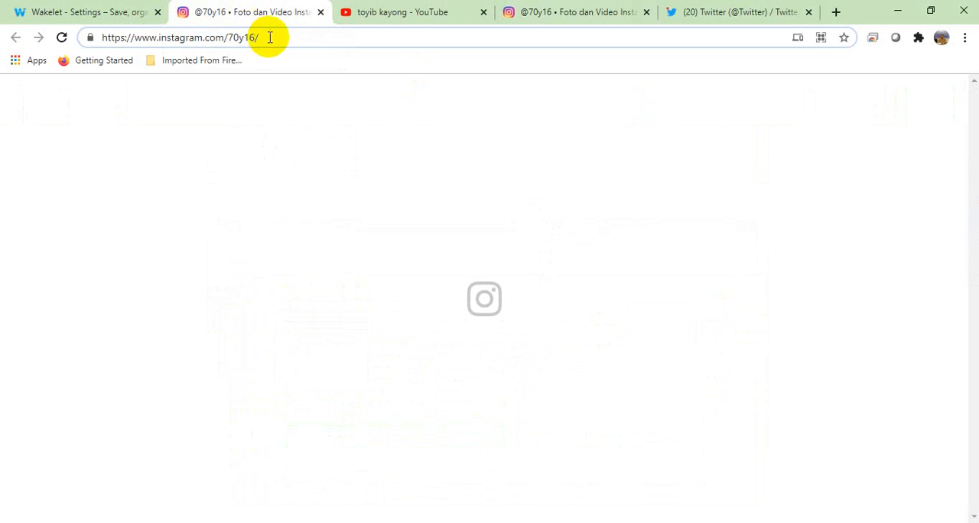
pyautogui.click(208, 37)
pyautogui.hotkey('ctrl', 'c')
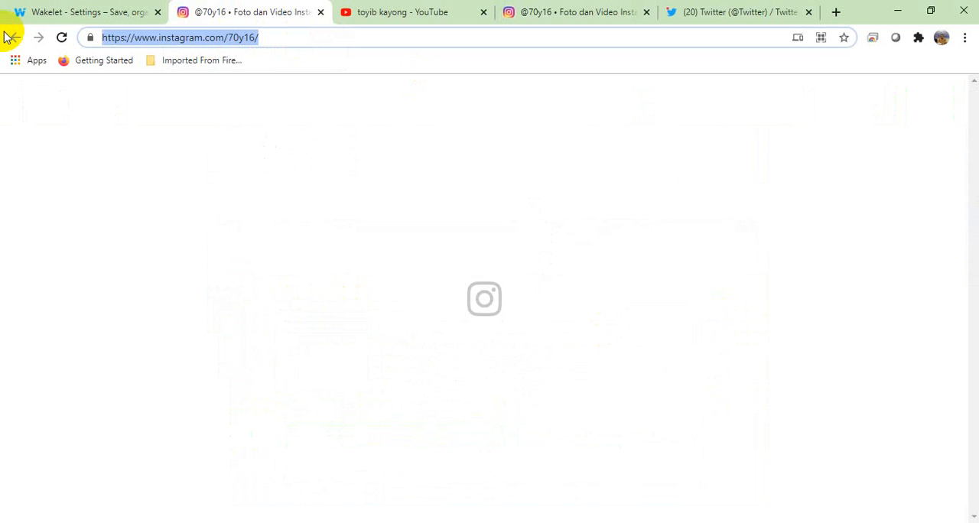
pyautogui.click(77, 11)
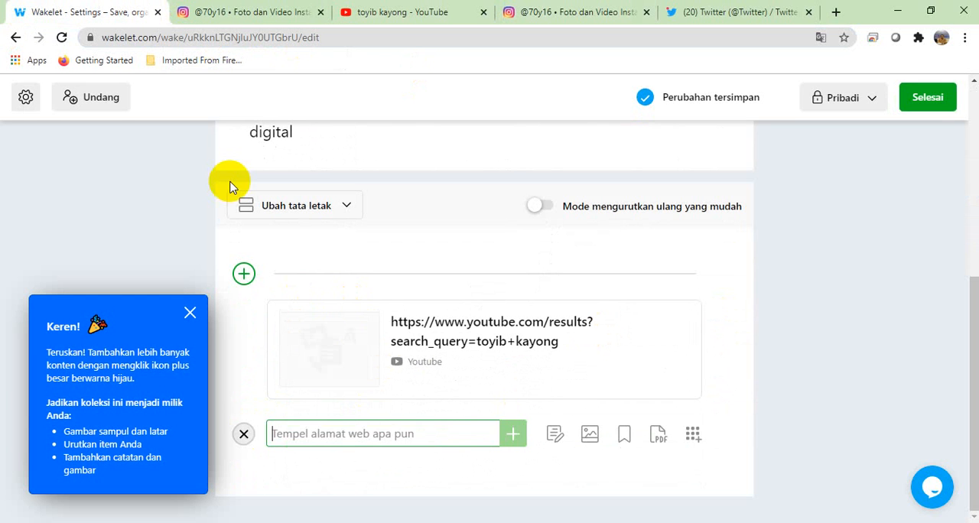
pyautogui.hotkey('ctrl', 'v')
pyautogui.press('Return')
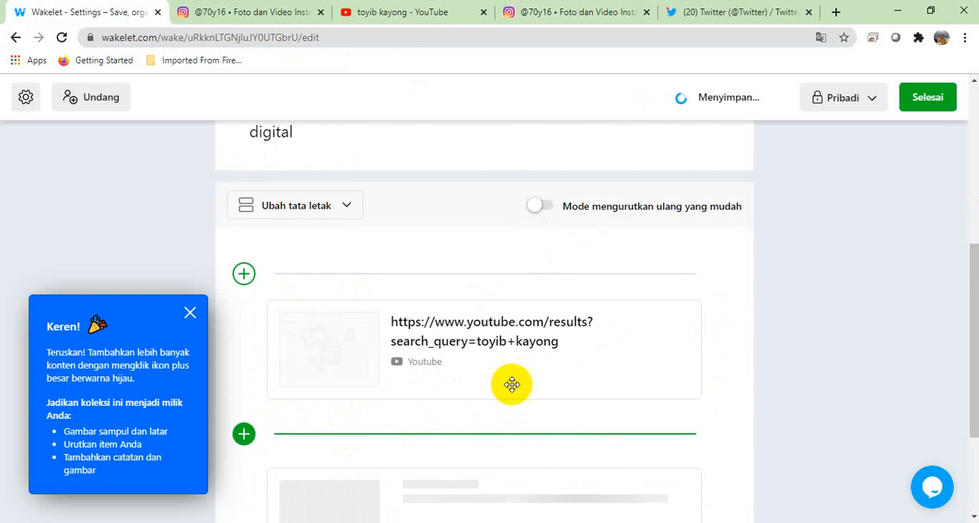
# Step: Start another content item below the Instagram link and bring up the open Twitter page
pyautogui.moveTo(964, 266); pyautogui.dragTo(964, 398)
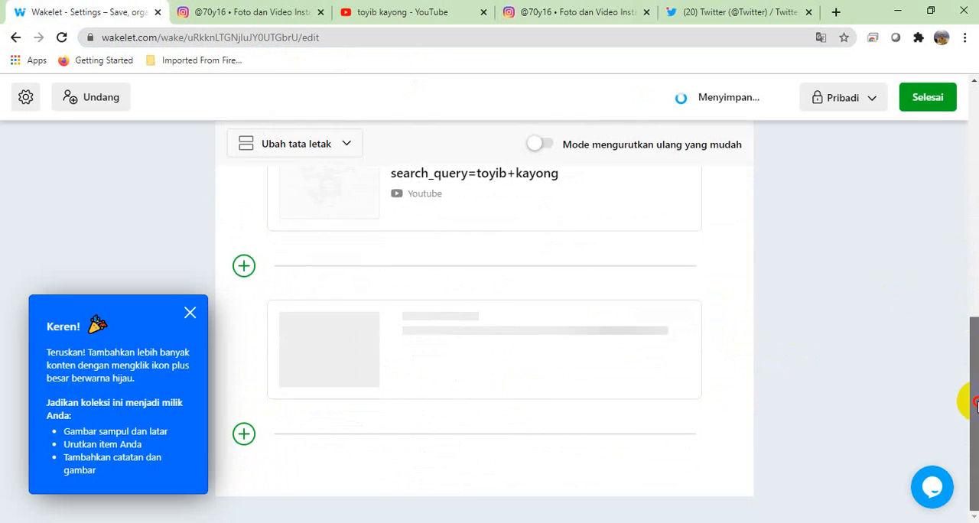
pyautogui.click(243, 434)
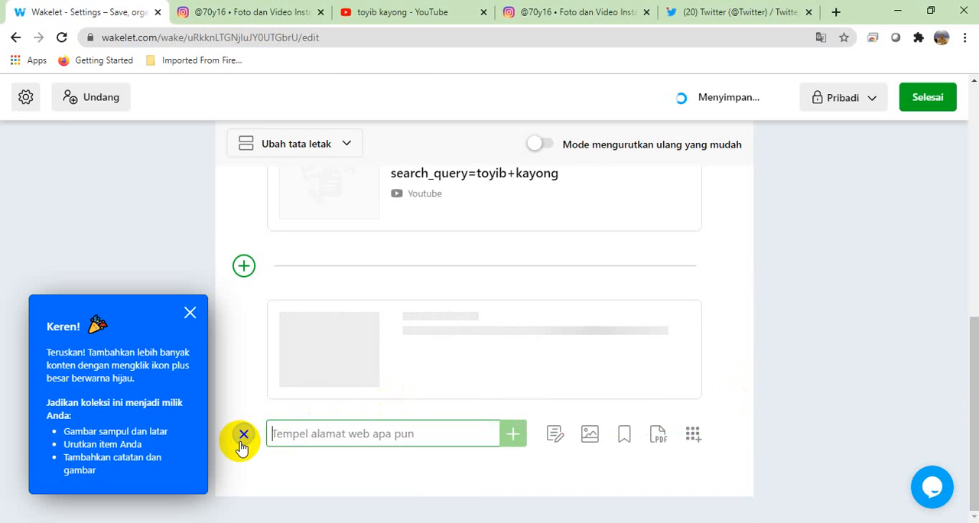
pyautogui.click(716, 13)
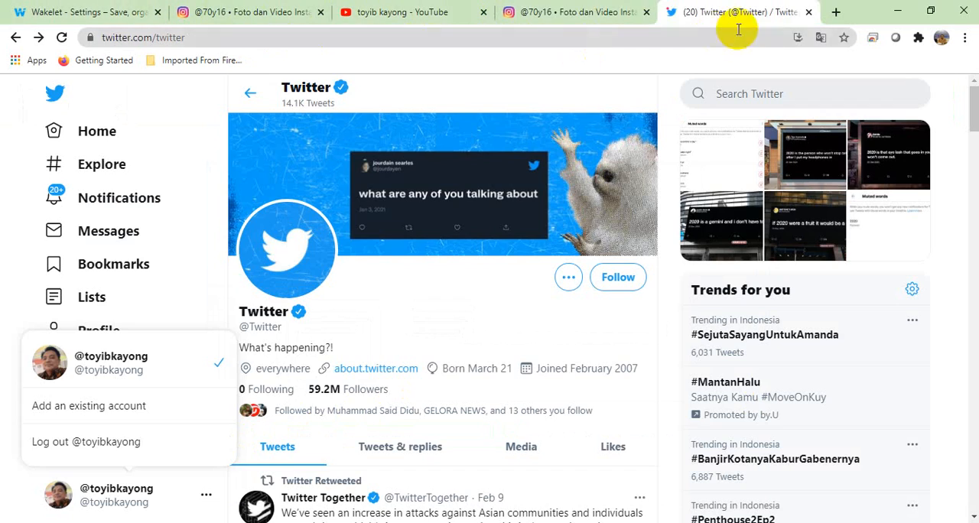
# Step: Open the website toyib.net in a new browser tab
pyautogui.click(834, 11)
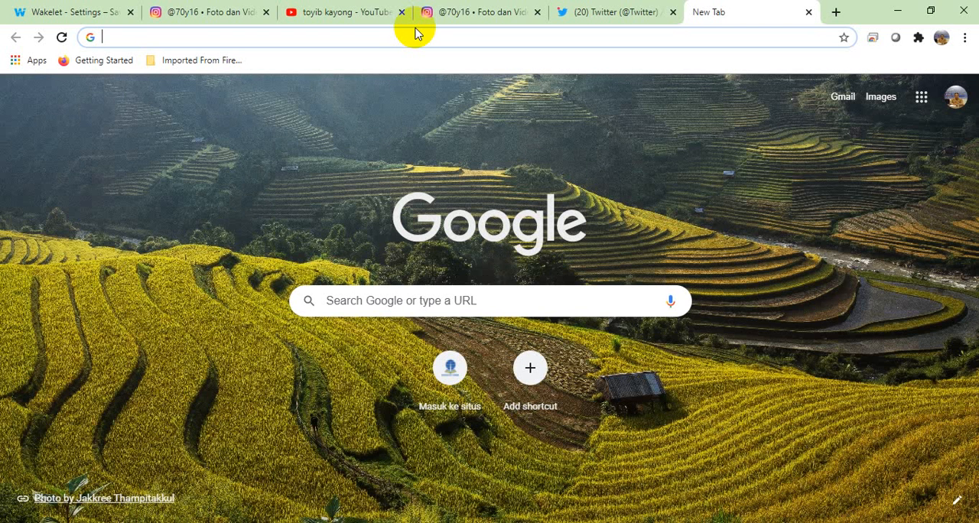
pyautogui.write('toyib.net')
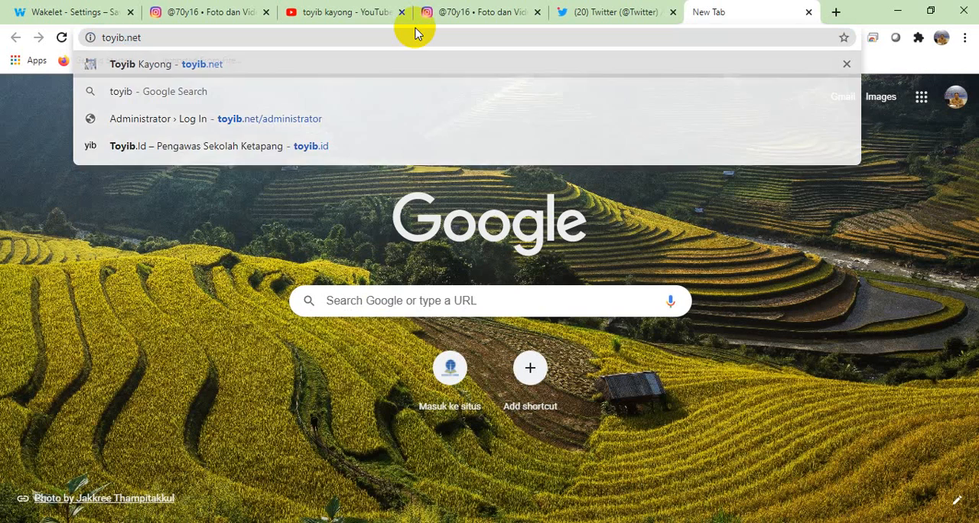
pyautogui.press('Return')
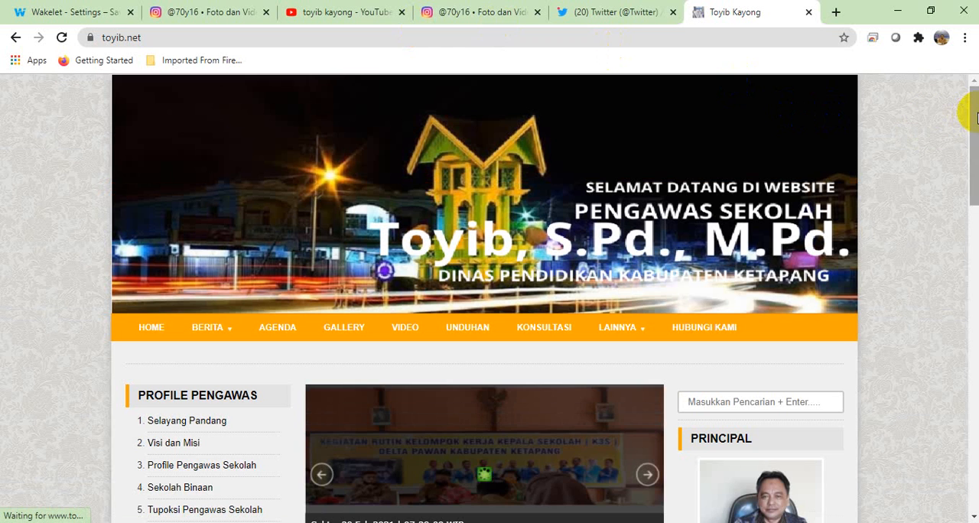
pyautogui.scroll(-3, 967, 111)
pyautogui.scroll(3, 970, 84)
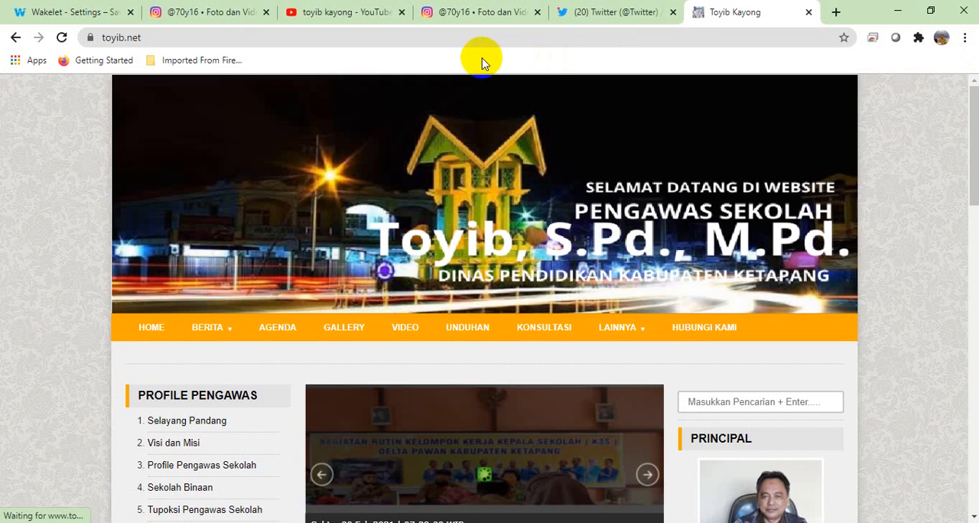
# Step: Copy the website's full address, add it as a link below the Instagram item in the collection, and dismiss the blue tip box
pyautogui.click(252, 44)
pyautogui.doubleClick(254, 45)
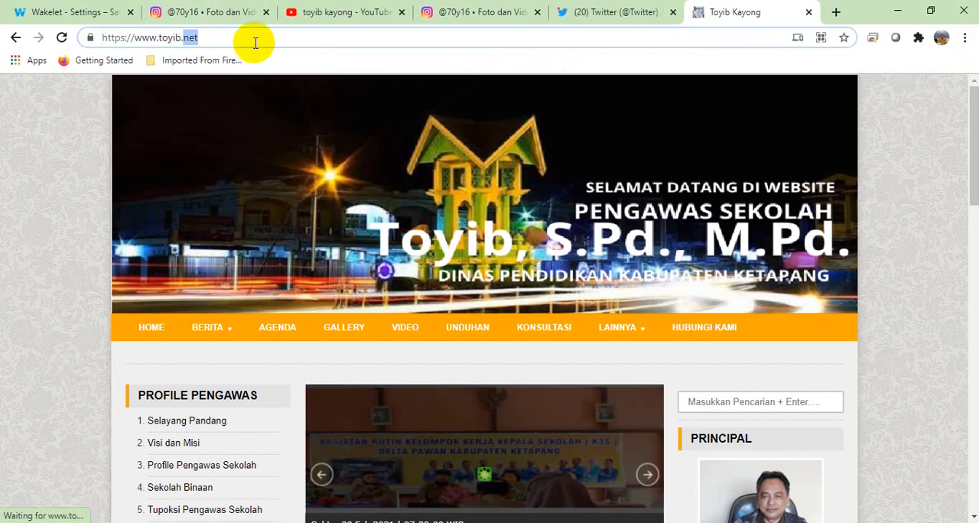
pyautogui.click(256, 43)
pyautogui.moveTo(255, 42); pyautogui.dragTo(2, 47)
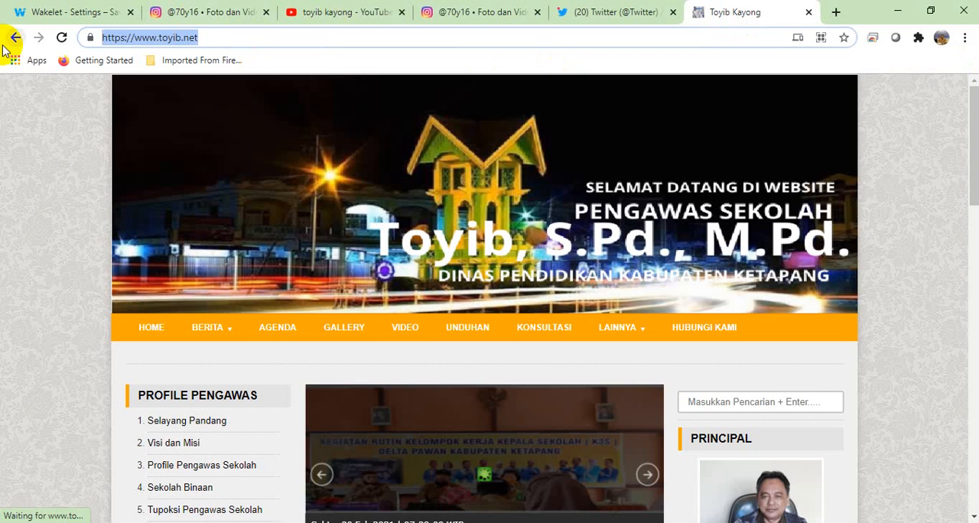
pyautogui.click(72, 12)
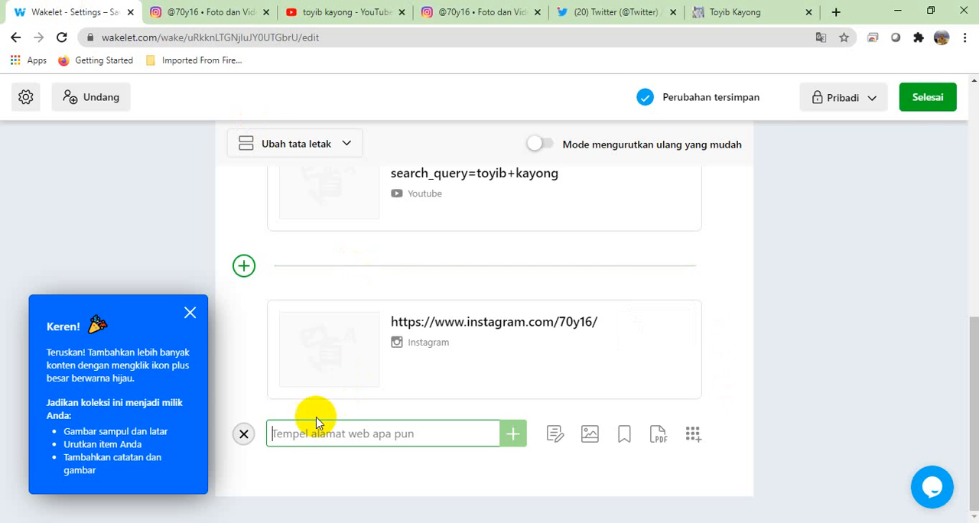
pyautogui.press('Return')
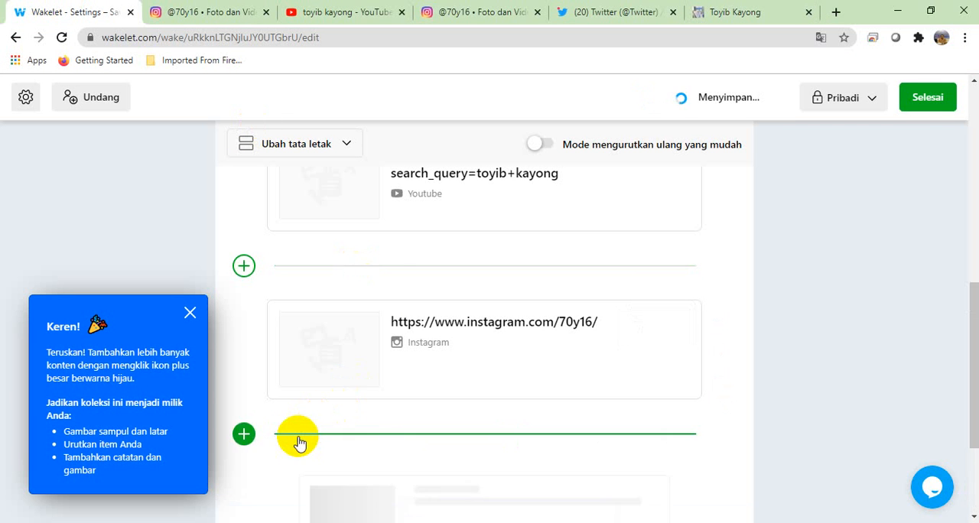
pyautogui.click(189, 312)
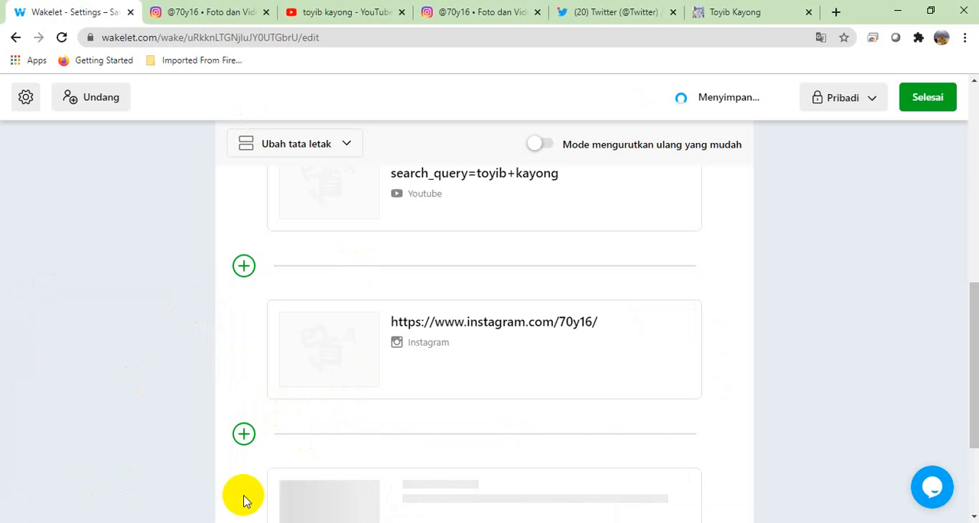
# Step: Change the Media Sosial collection's visibility to Publik and finish editing it
pyautogui.moveTo(973, 317); pyautogui.dragTo(963, 409)
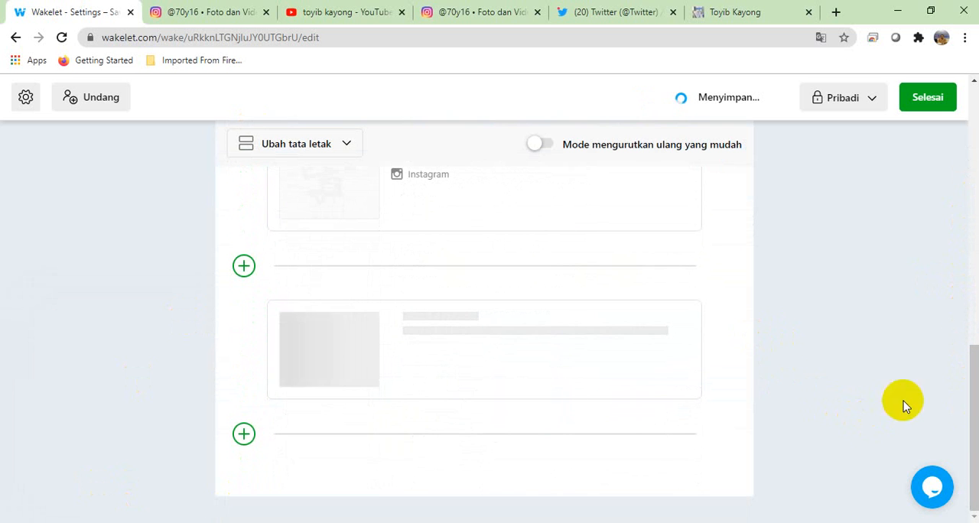
pyautogui.scroll(6, 974, 427)
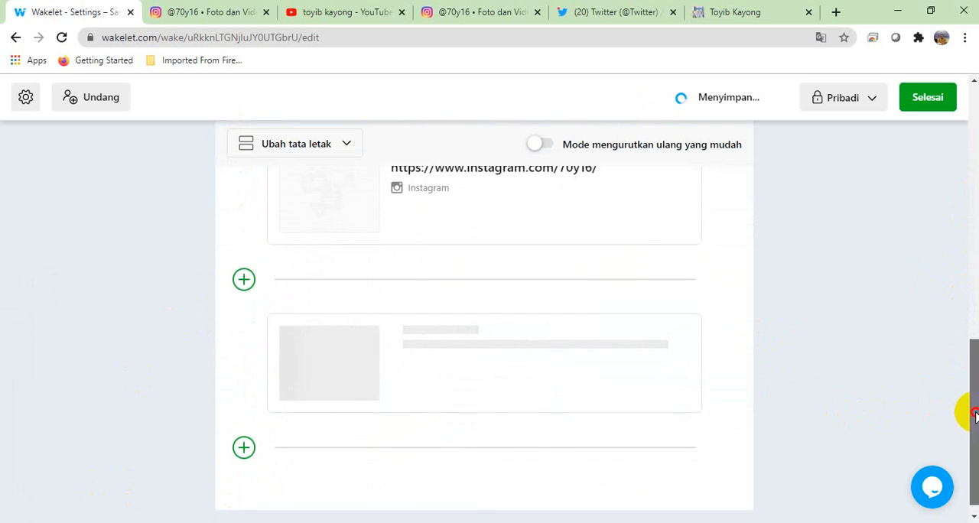
pyautogui.scroll(4, 484, 306)
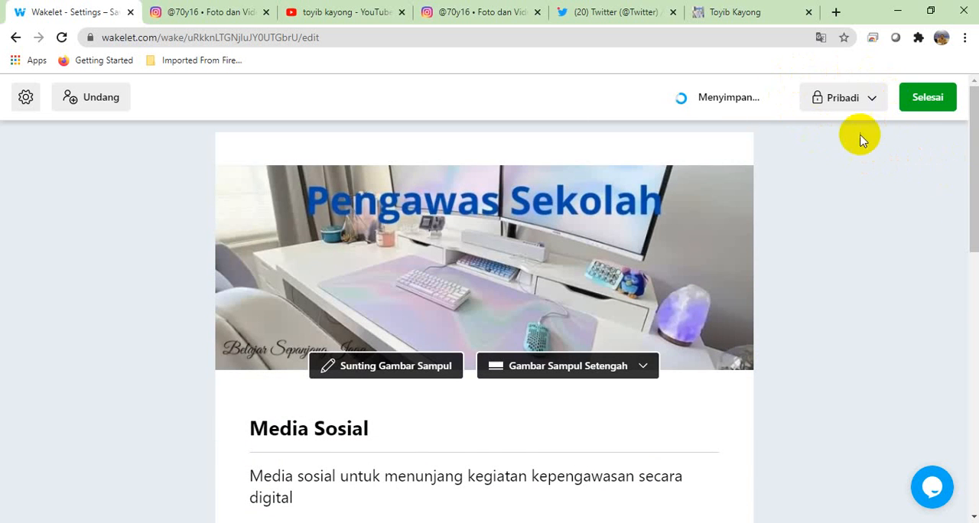
pyautogui.click(872, 100)
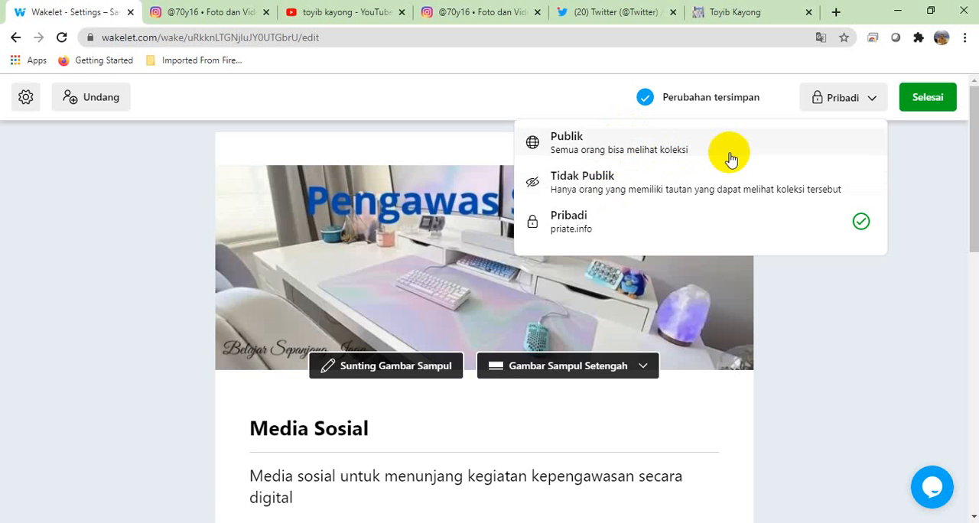
pyautogui.click(596, 148)
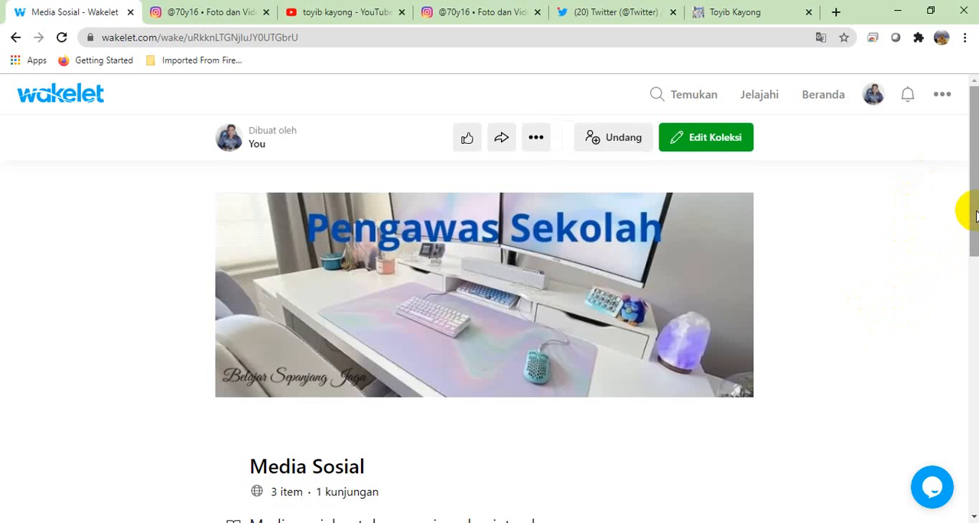
# Step: Reopen the collection for editing and move the website item to the top, above the YouTube link
pyautogui.moveTo(975, 197); pyautogui.dragTo(975, 336)
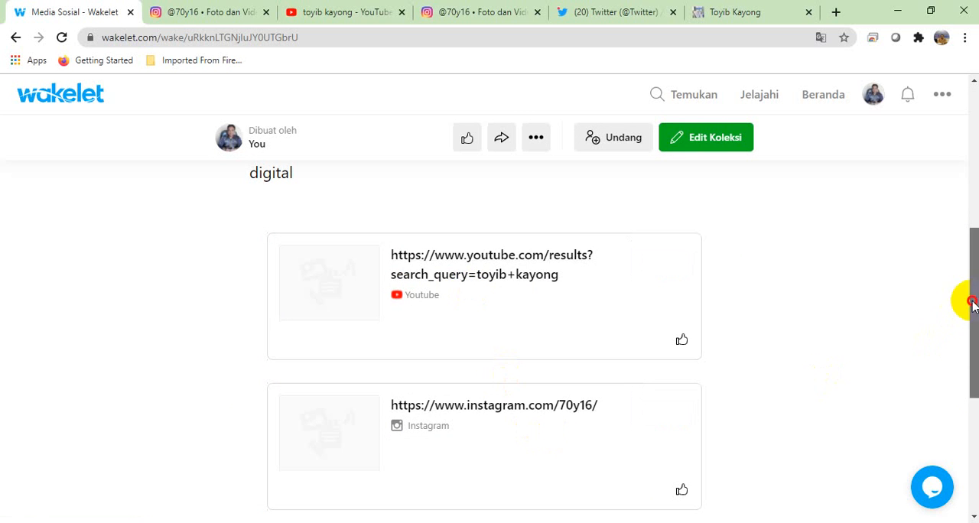
pyautogui.moveTo(971, 302); pyautogui.dragTo(970, 404)
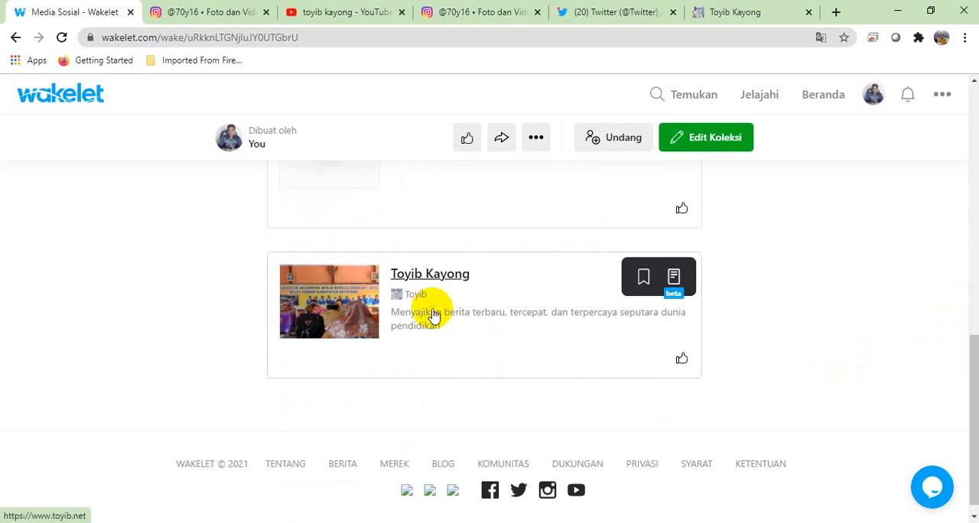
pyautogui.moveTo(970, 393)
pyautogui.mouseDown()
pyautogui.moveTo(976, 231)
pyautogui.moveTo(965, 241)
pyautogui.moveTo(967, 332)
pyautogui.moveTo(956, 387)
pyautogui.mouseUp()
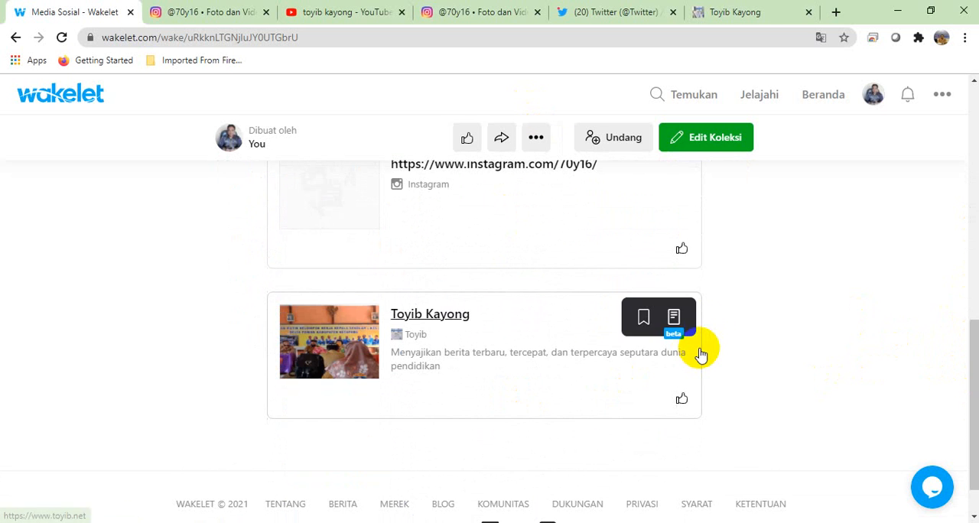
pyautogui.click(713, 145)
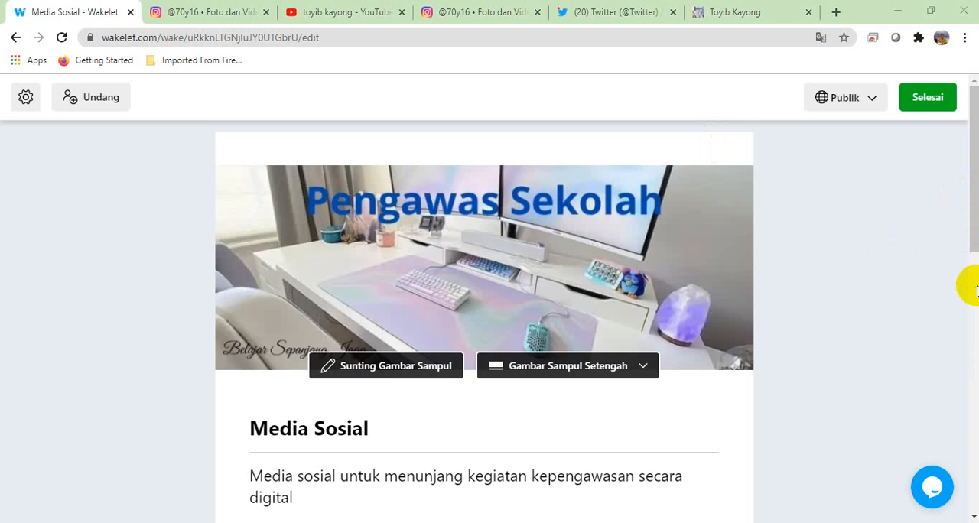
pyautogui.scroll(-3, 968, 208)
pyautogui.moveTo(969, 291); pyautogui.dragTo(975, 457)
pyautogui.moveTo(650, 344)
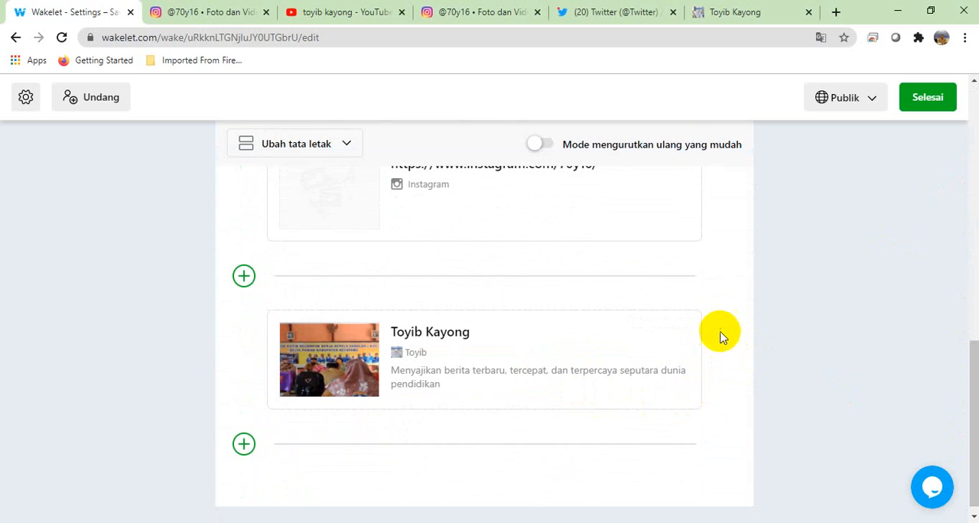
pyautogui.moveTo(603, 398); pyautogui.dragTo(573, 390)
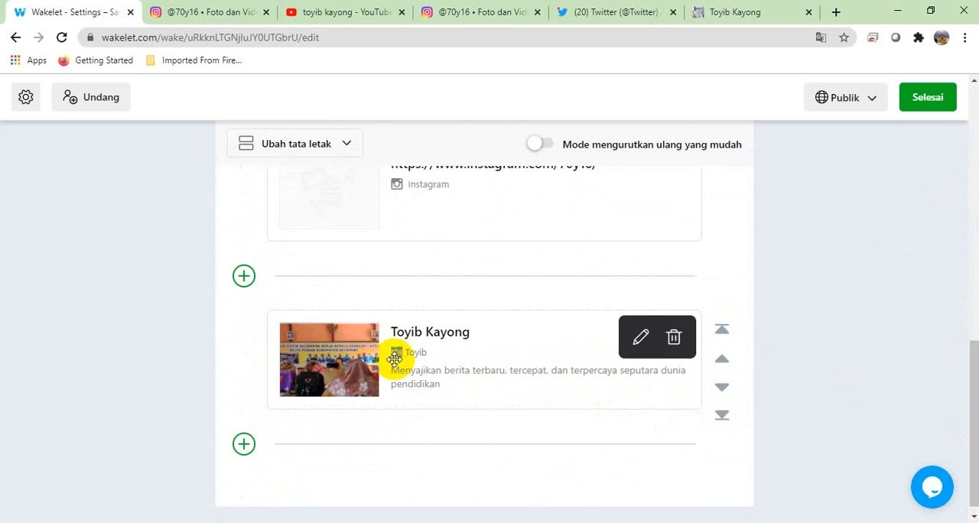
pyautogui.moveTo(413, 336); pyautogui.dragTo(405, 333)
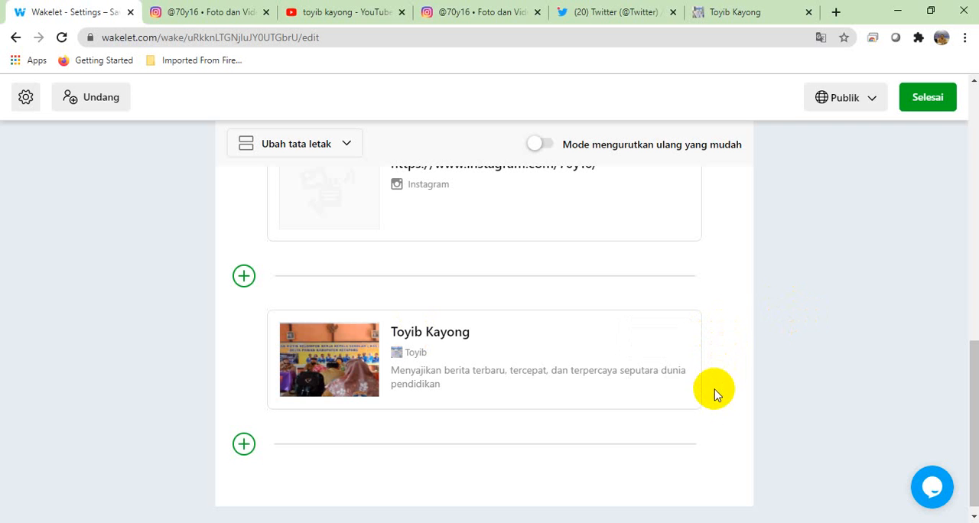
pyautogui.moveTo(640, 391)
pyautogui.mouseDown()
pyautogui.moveTo(651, 396)
pyautogui.moveTo(640, 390)
pyautogui.moveTo(640, 253)
pyautogui.moveTo(649, 292)
pyautogui.moveTo(634, 173)
pyautogui.moveTo(655, 258)
pyautogui.moveTo(651, 306)
pyautogui.moveTo(638, 252)
pyautogui.moveTo(660, 404)
pyautogui.moveTo(656, 419)
pyautogui.moveTo(640, 409)
pyautogui.moveTo(641, 417)
pyautogui.mouseUp()
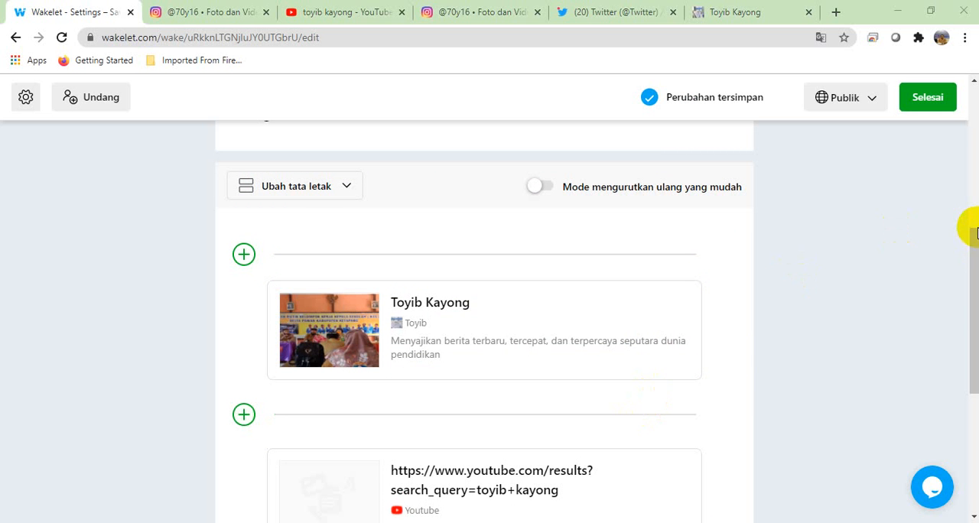
# Step: Try the Tampilan Ringkas and Tampilan Grid layouts on the collection's items
pyautogui.moveTo(975, 249); pyautogui.dragTo(968, 219)
pyautogui.click(347, 270)
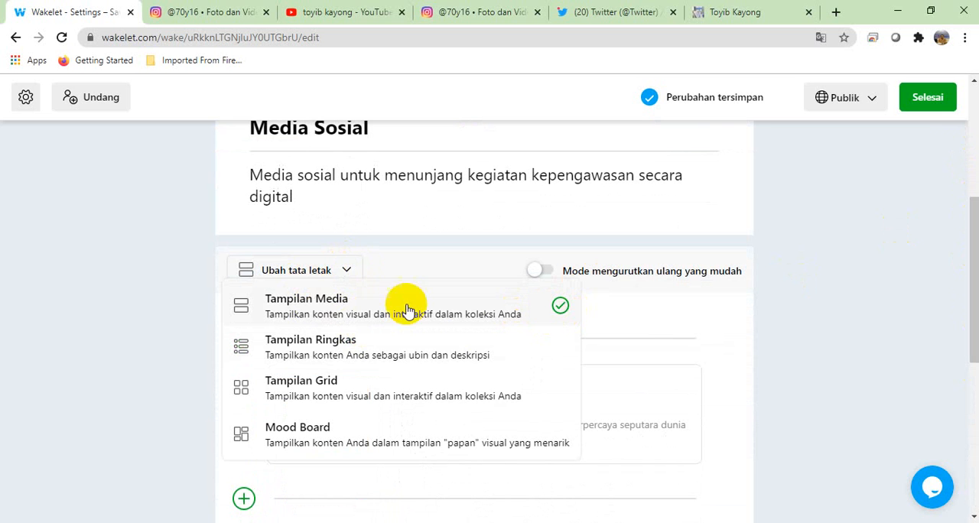
pyautogui.click(304, 353)
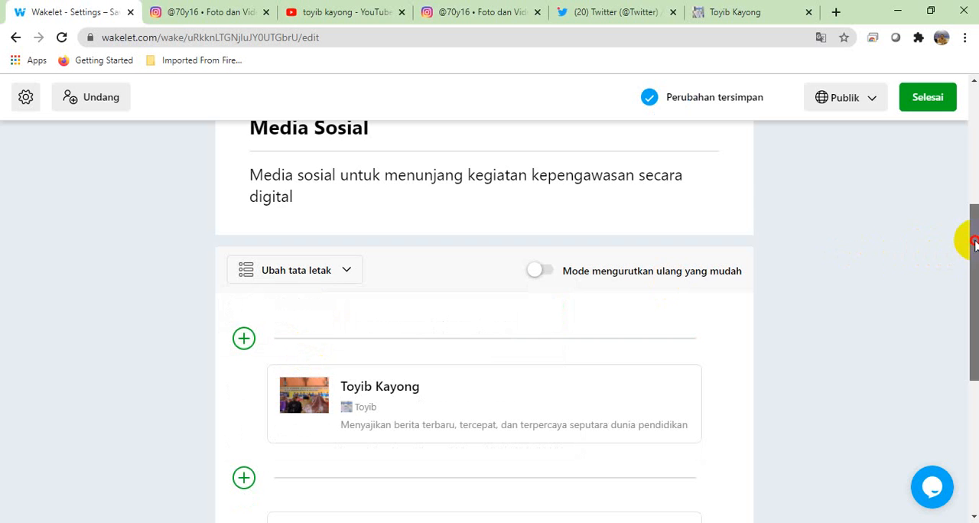
pyautogui.moveTo(970, 243)
pyautogui.mouseDown()
pyautogui.moveTo(973, 358)
pyautogui.moveTo(963, 213)
pyautogui.moveTo(965, 257)
pyautogui.mouseUp()
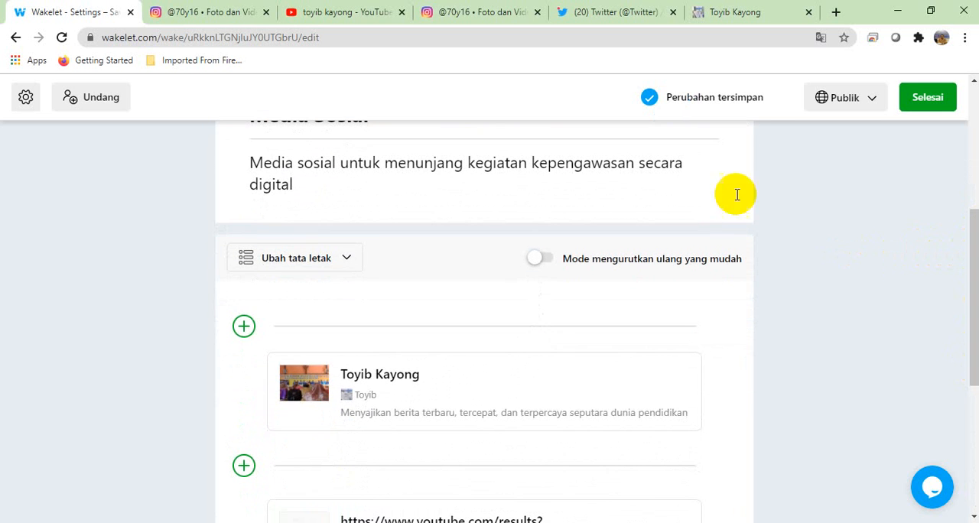
pyautogui.click(344, 257)
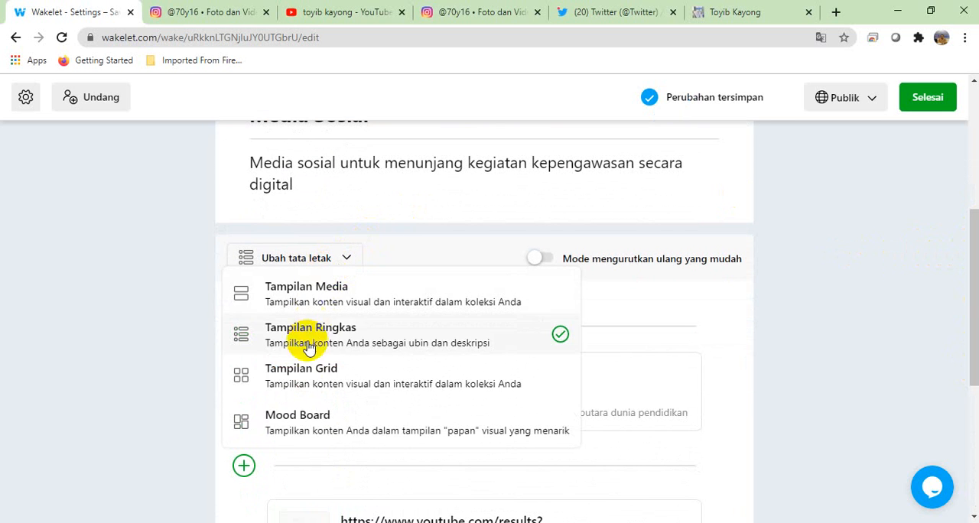
pyautogui.click(304, 373)
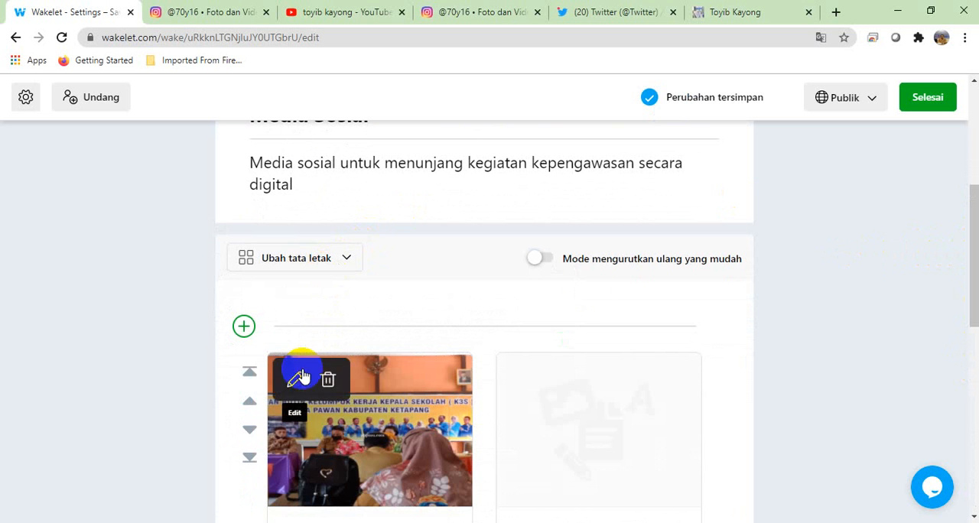
# Step: Set the collection's layout to Mood Board and finish editing
pyautogui.moveTo(975, 222); pyautogui.dragTo(965, 181)
pyautogui.click(337, 375)
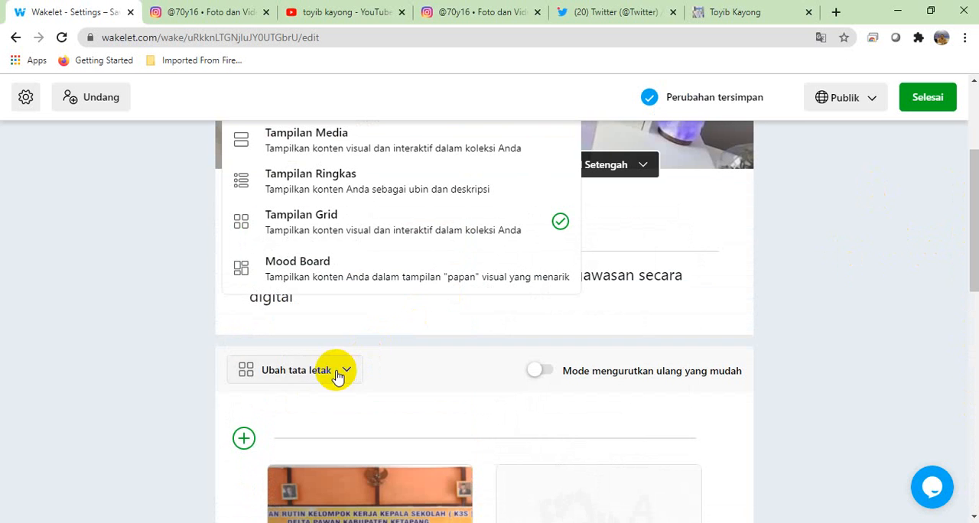
pyautogui.click(320, 272)
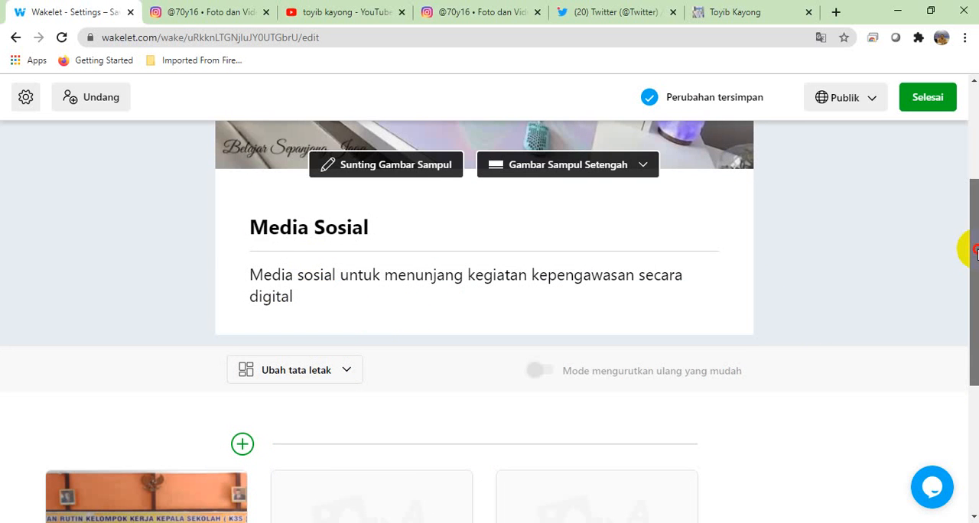
pyautogui.moveTo(976, 251); pyautogui.dragTo(967, 383)
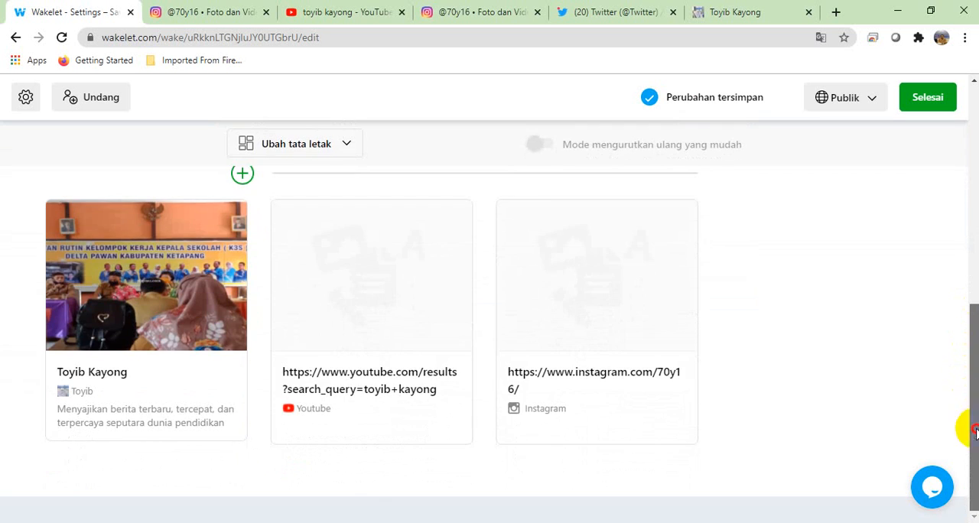
pyautogui.scroll(3, 975, 432)
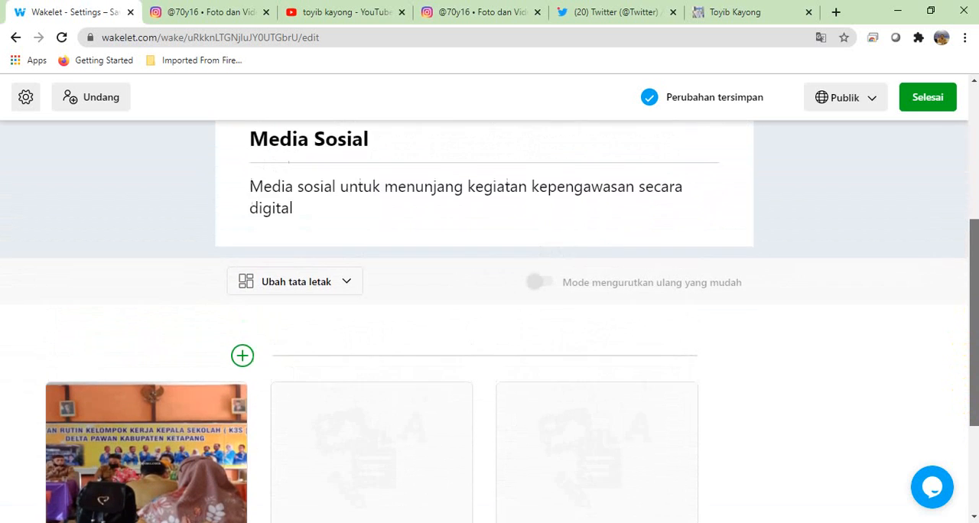
pyautogui.scroll(2, 975, 432)
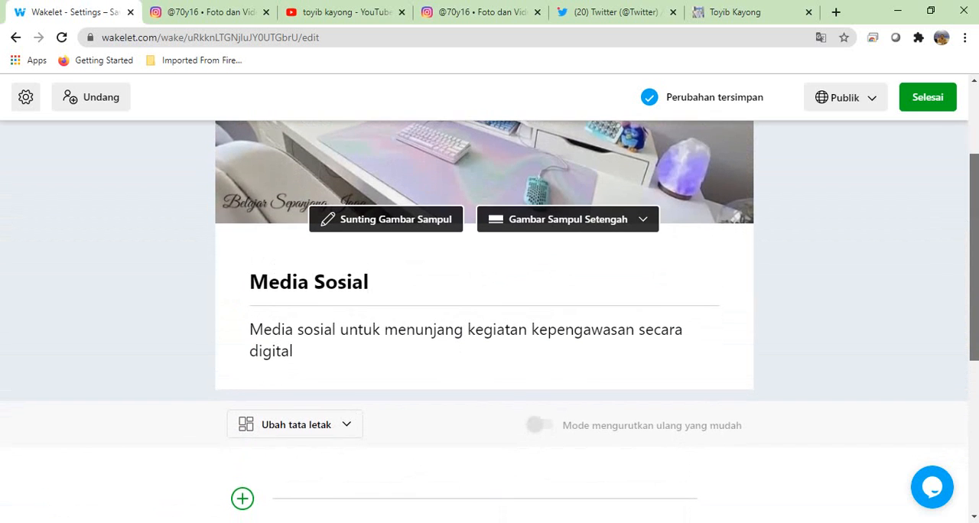
pyautogui.scroll(2, 972, 306)
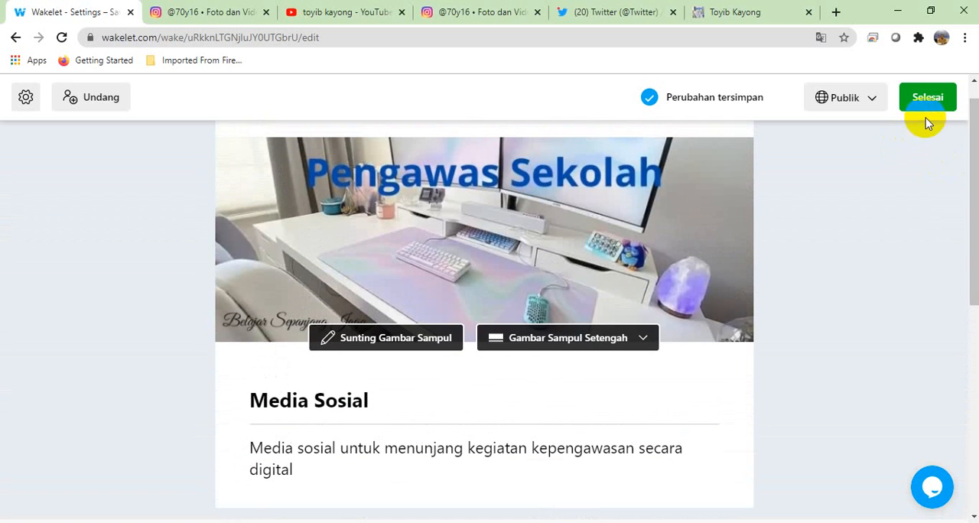
pyautogui.click(926, 98)
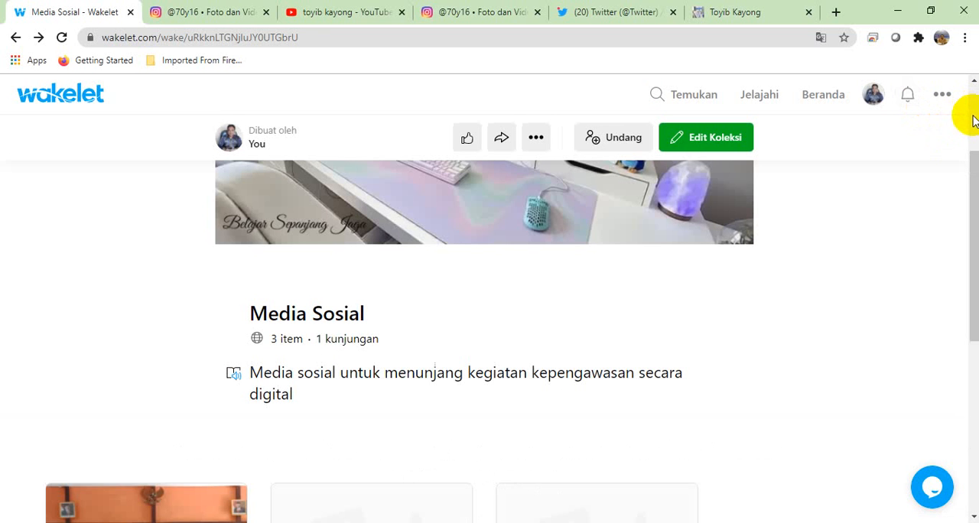
pyautogui.scroll(2, 970, 123)
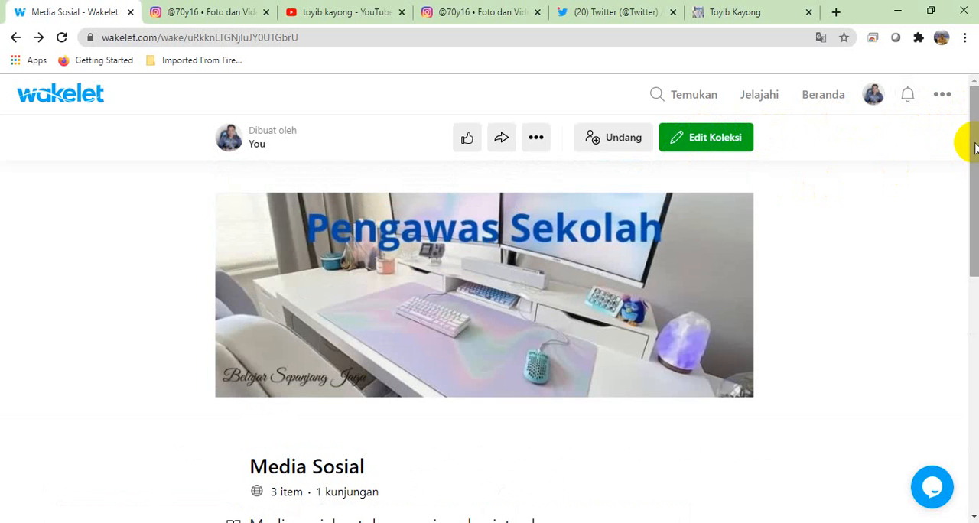
# Step: Try to open the immersive reader for the Media Sosial collection's description
pyautogui.moveTo(971, 145); pyautogui.dragTo(974, 236)
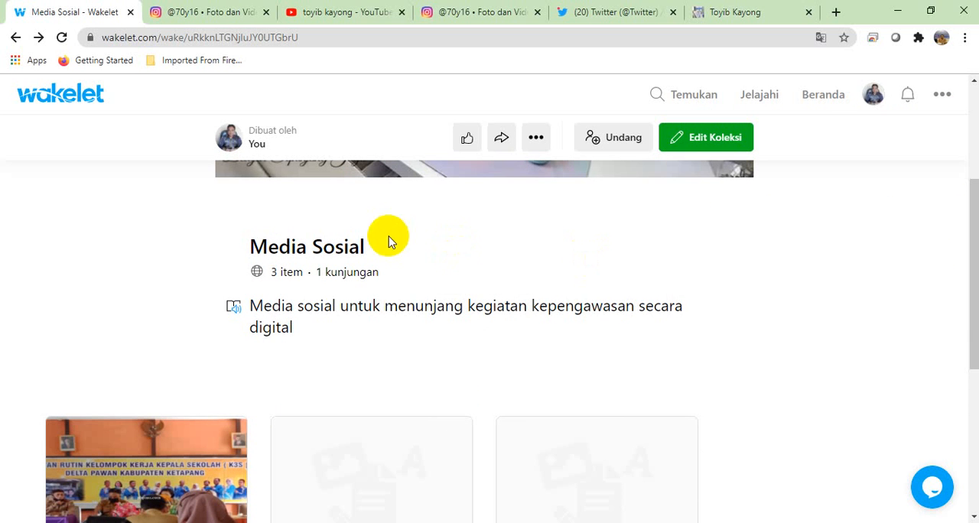
pyautogui.click(235, 312)
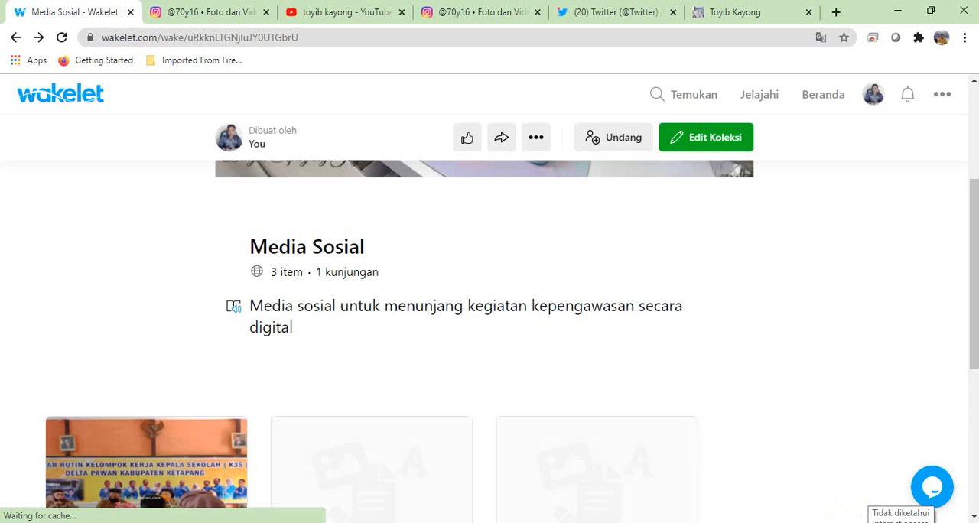
pyautogui.click(233, 309)
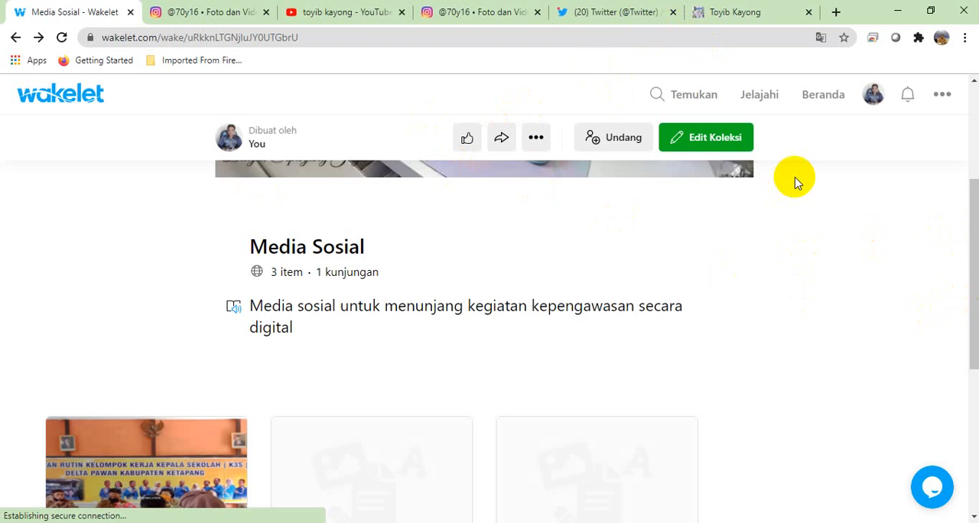
# Step: Return to the Beranda page that lists the profile's collections
pyautogui.click(814, 110)
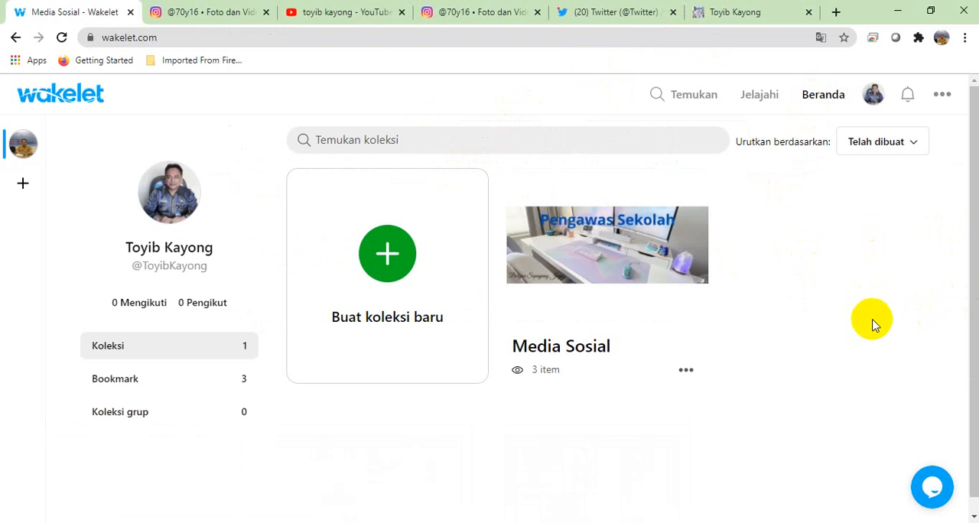
pyautogui.scroll(-1, 967, 268)
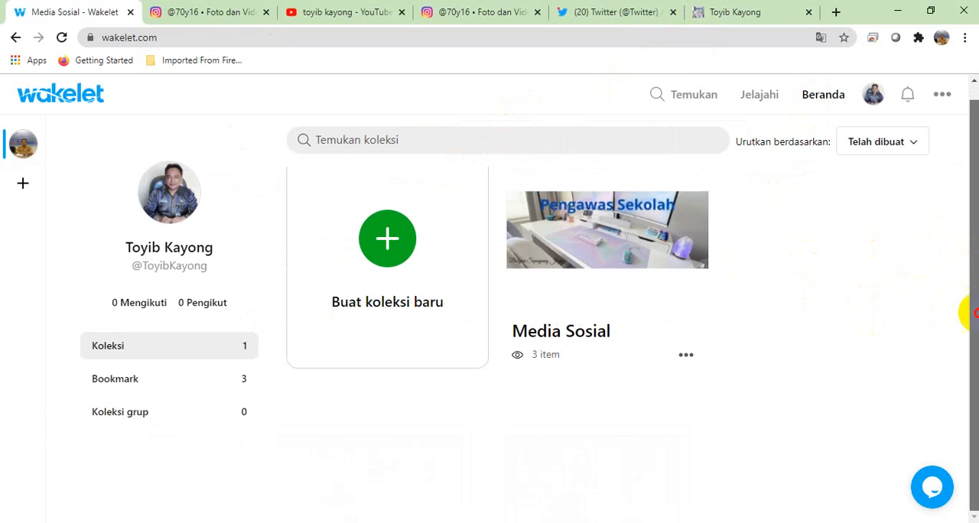
pyautogui.scroll(1, 970, 312)
pyautogui.moveTo(589, 196)
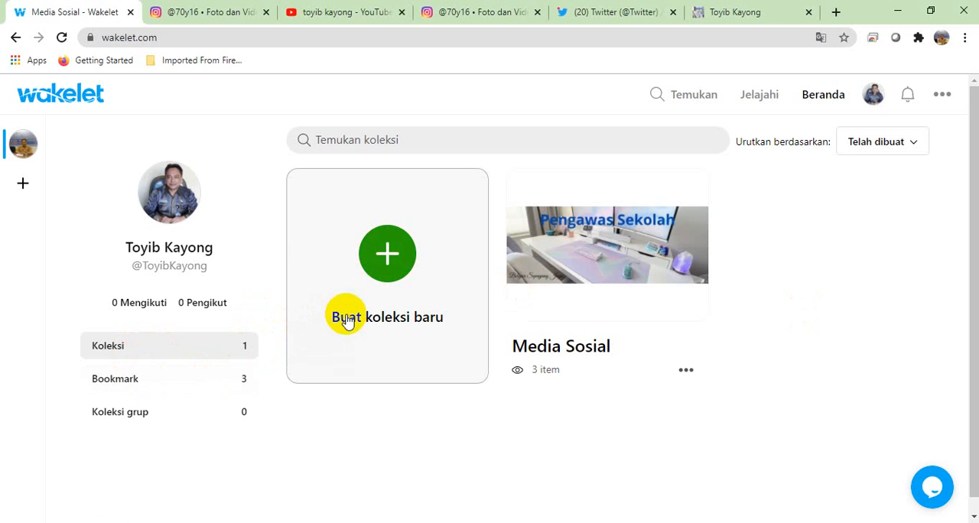
pyautogui.moveTo(563, 248)
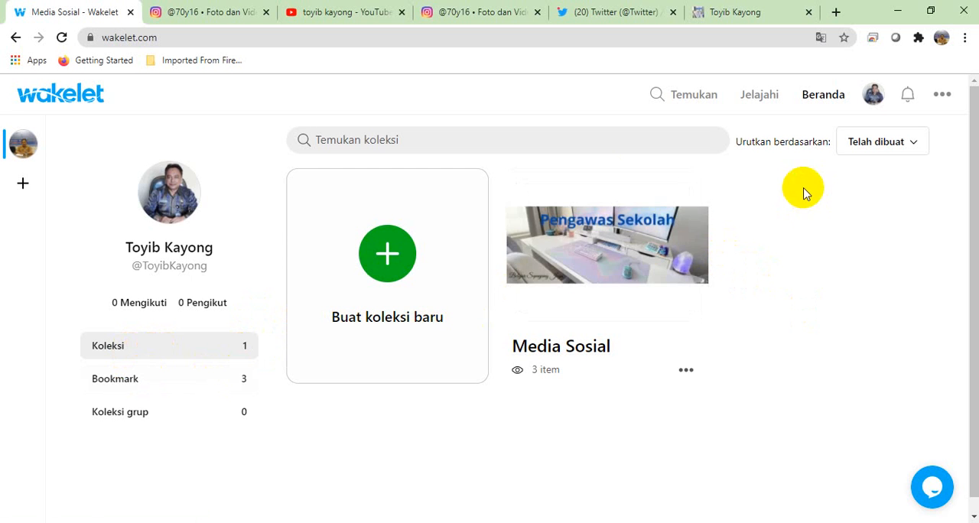
# Step: Create a new collection and title it "Gallery Kepengawasan"
pyautogui.click(389, 263)
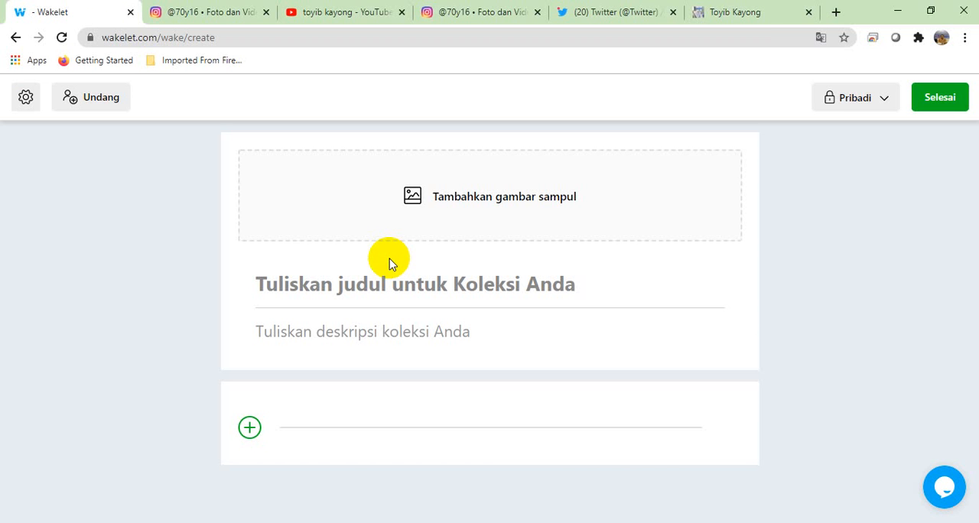
pyautogui.click(352, 285)
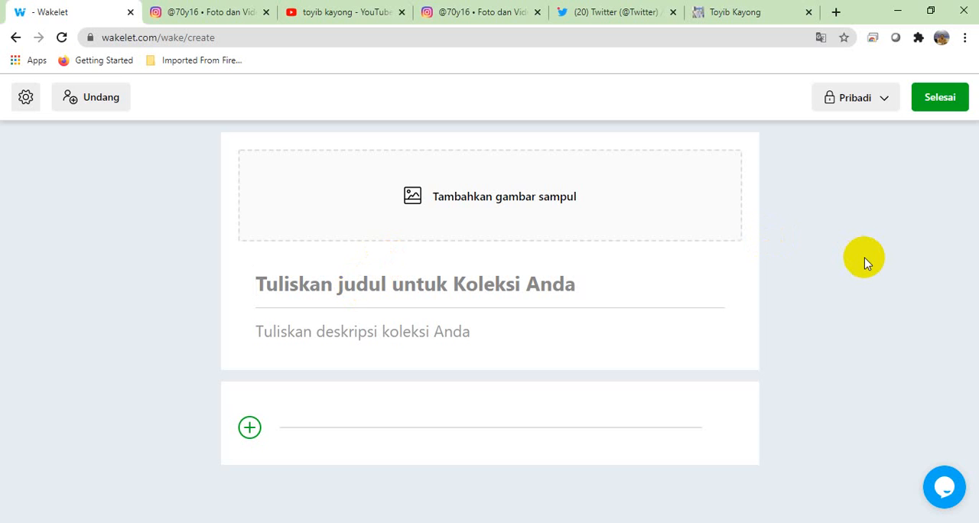
pyautogui.write('Gall')
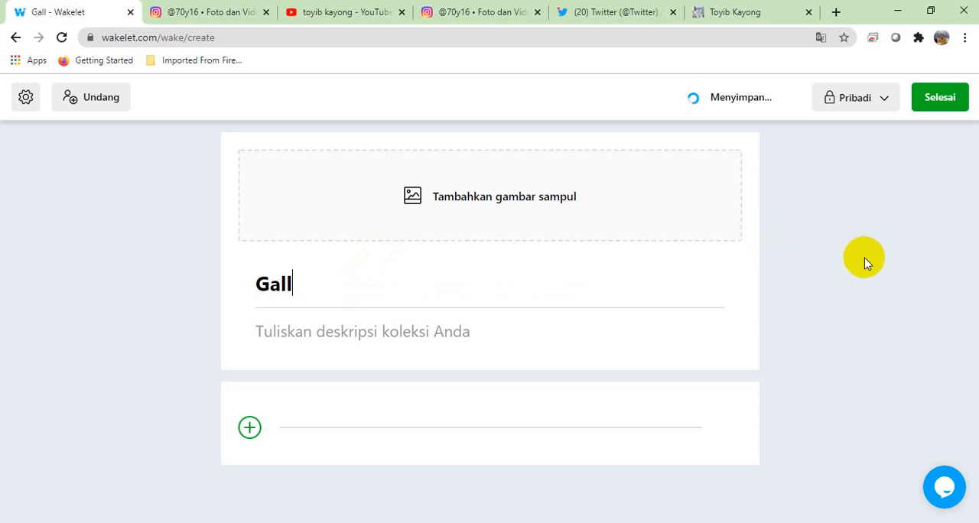
pyautogui.write('ery ')
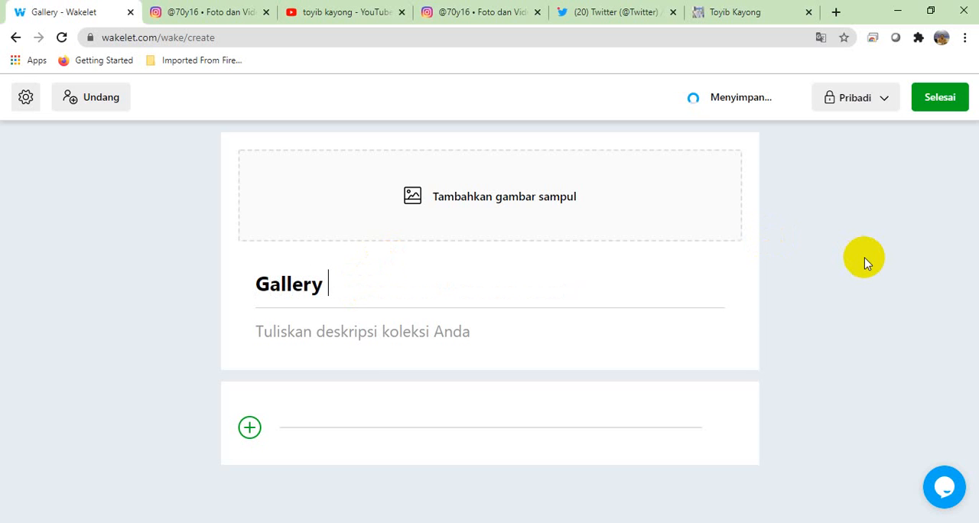
pyautogui.write('Kep')
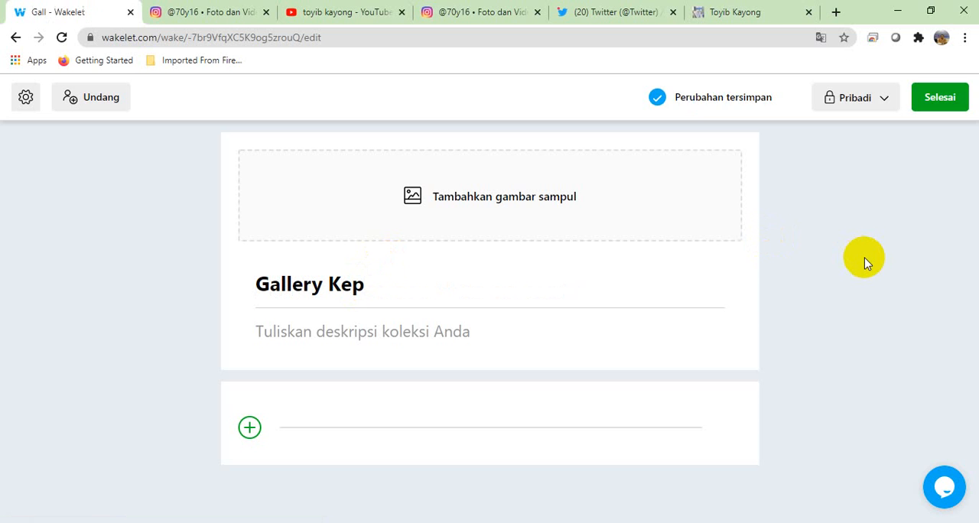
pyautogui.write('engawasan')
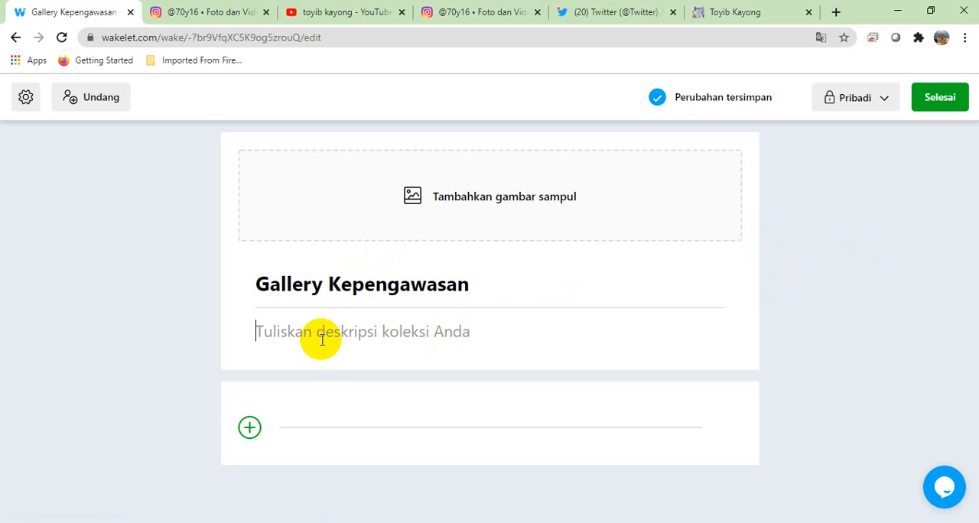
pyautogui.write('Kepnga')
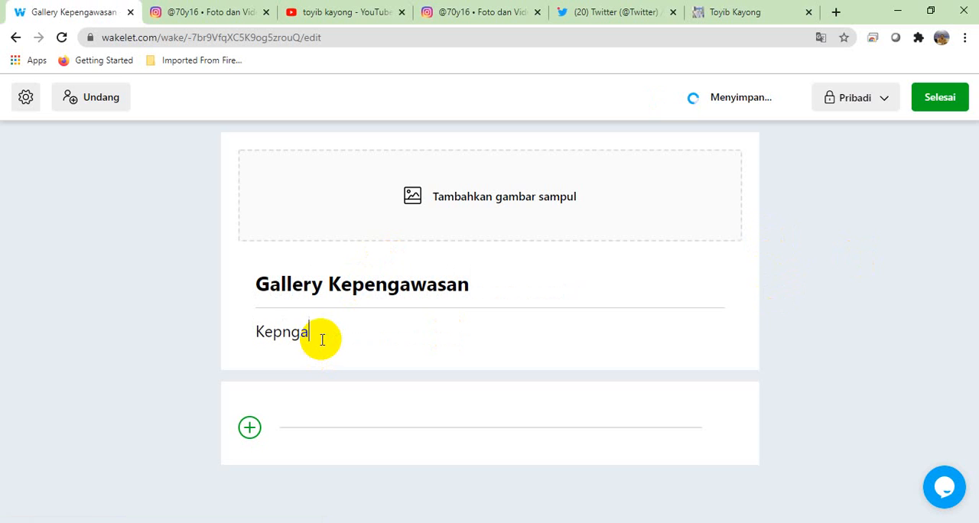
pyautogui.write('wngw')
pyautogui.write('engawsa')
pyautogui.write('n Digital ')
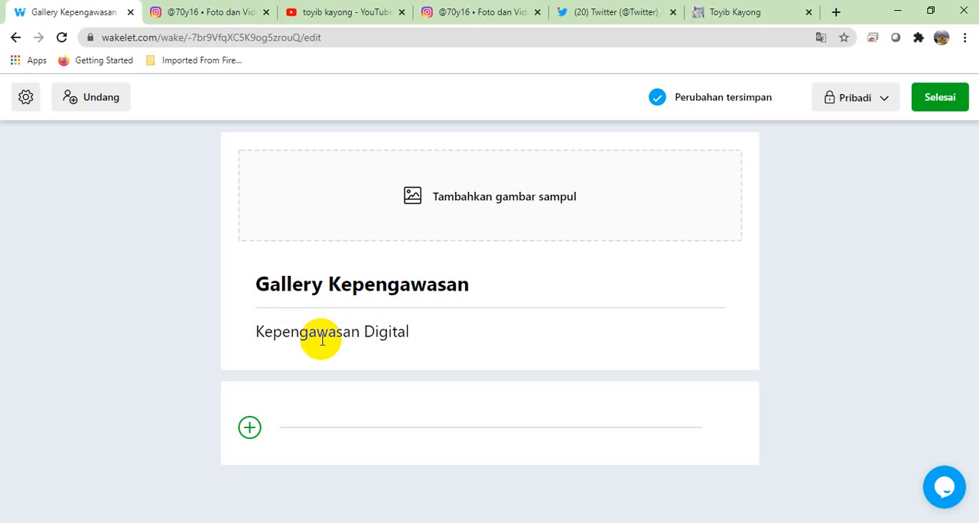
pyautogui.write('dalam gambar')
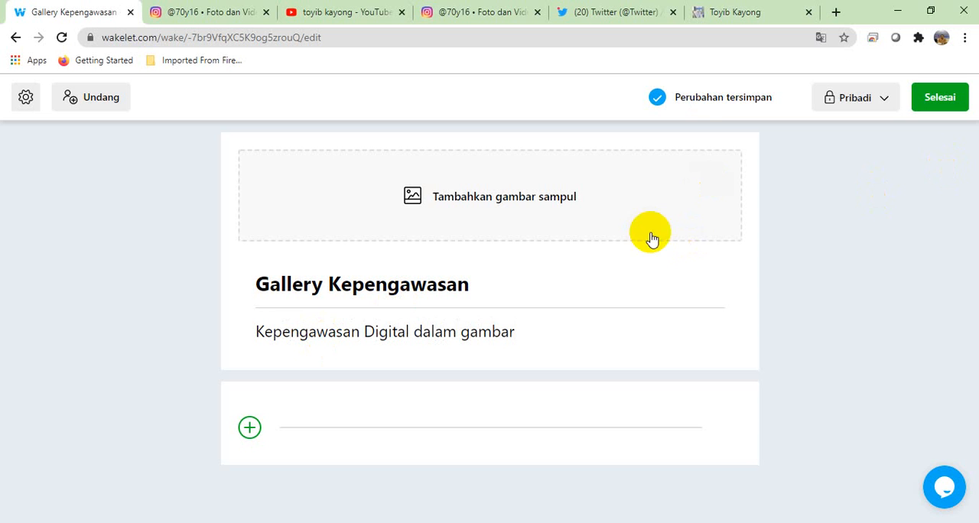
# Step: Upload the K3S image from the Downloads folder as the new collection's cover image
pyautogui.click(417, 205)
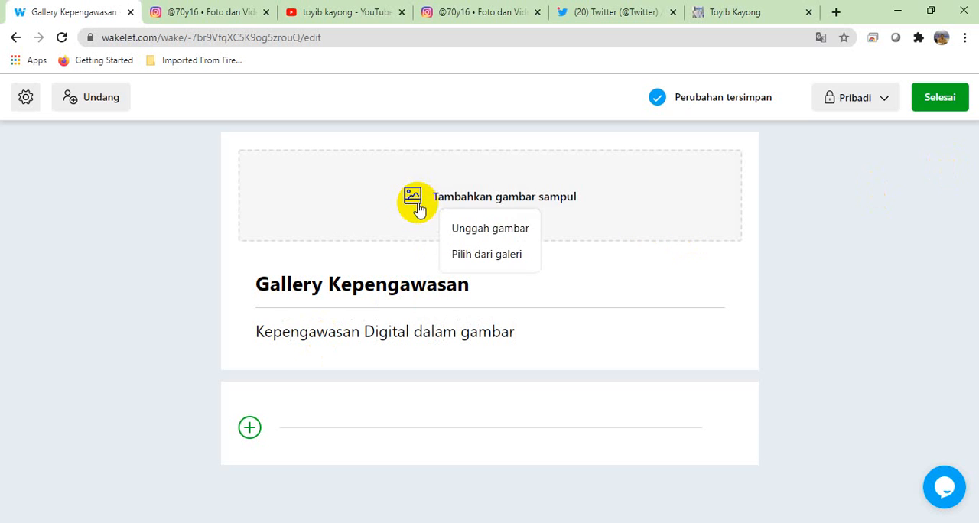
pyautogui.click(477, 231)
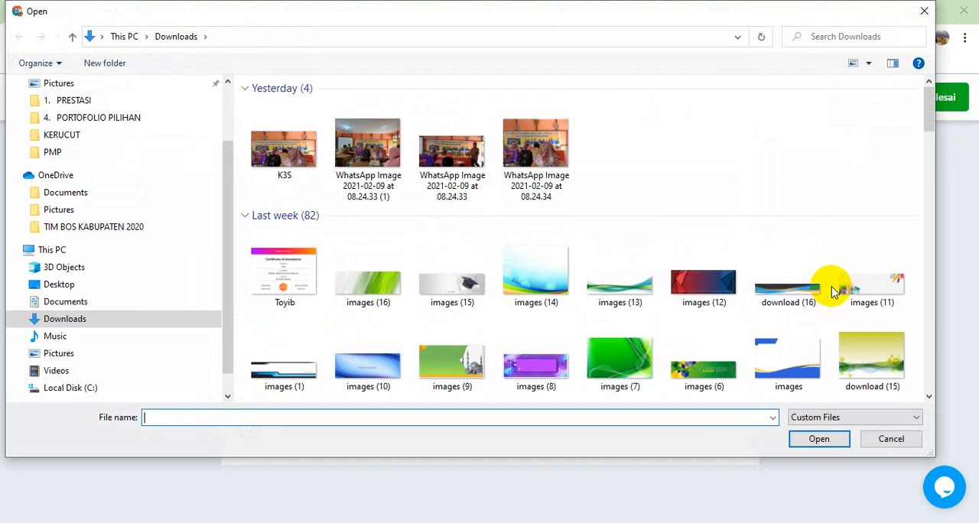
pyautogui.click(284, 144)
pyautogui.click(813, 438)
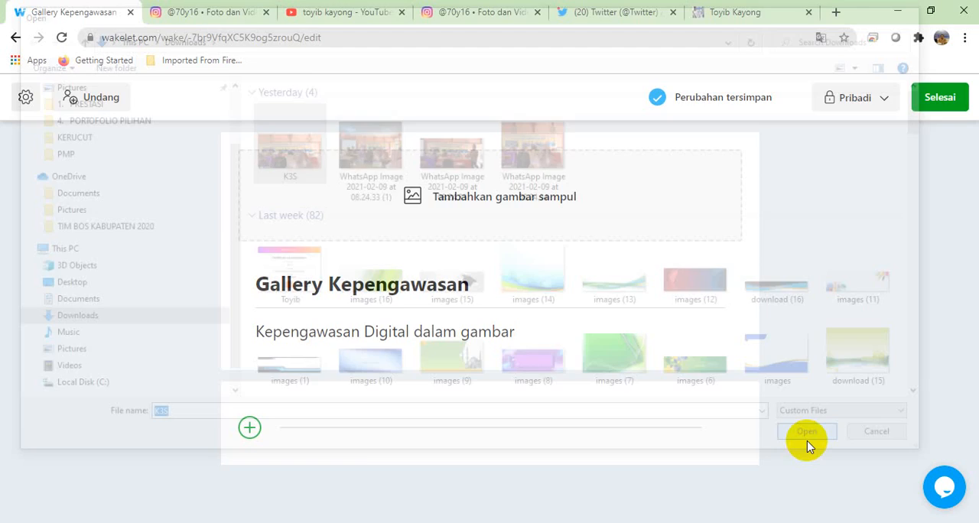
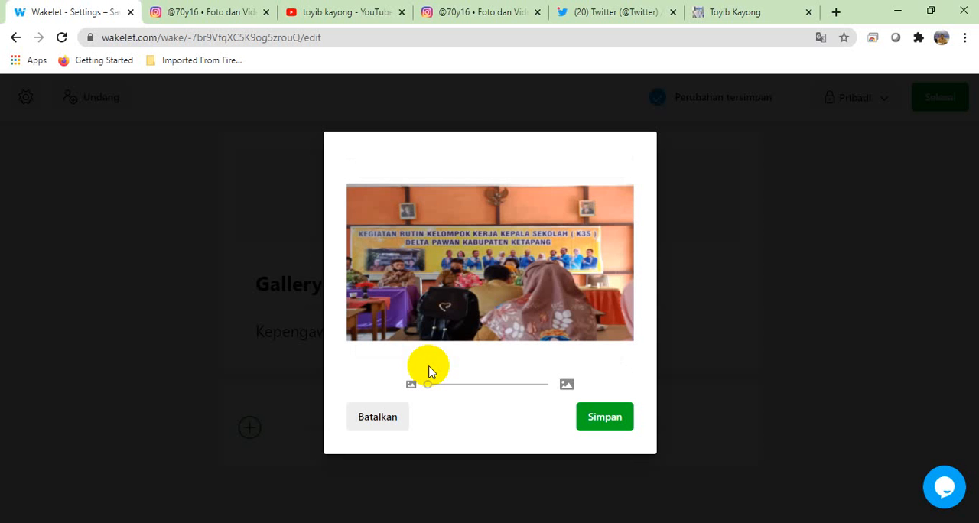
# Step: Keep the K3S cover image at its smallest zoom and save the crop
pyautogui.click(584, 416)
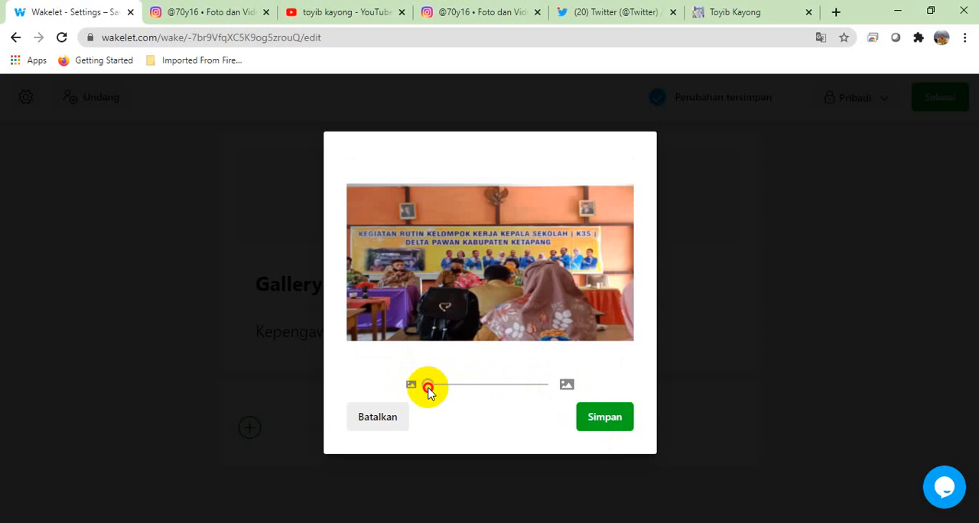
pyautogui.moveTo(429, 386)
pyautogui.mouseDown()
pyautogui.moveTo(441, 387)
pyautogui.moveTo(427, 386)
pyautogui.mouseUp()
pyautogui.click(603, 426)
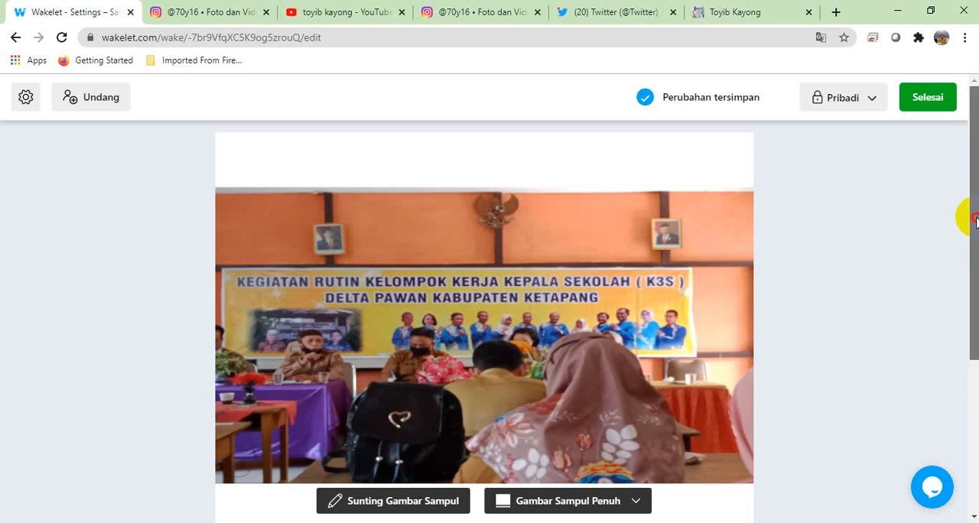
# Step: Set the collection's cover display to Gambar Sampul Setengah
pyautogui.moveTo(973, 214); pyautogui.dragTo(974, 384)
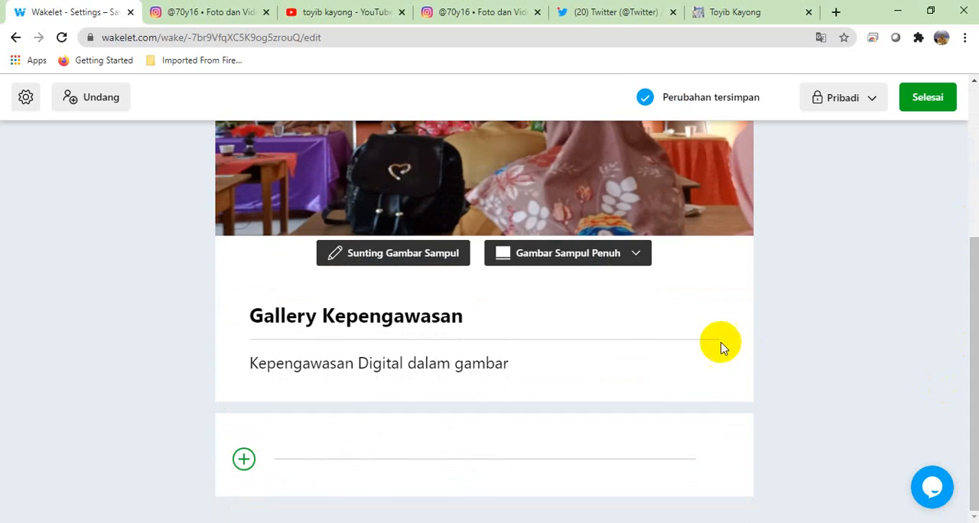
pyautogui.click(632, 258)
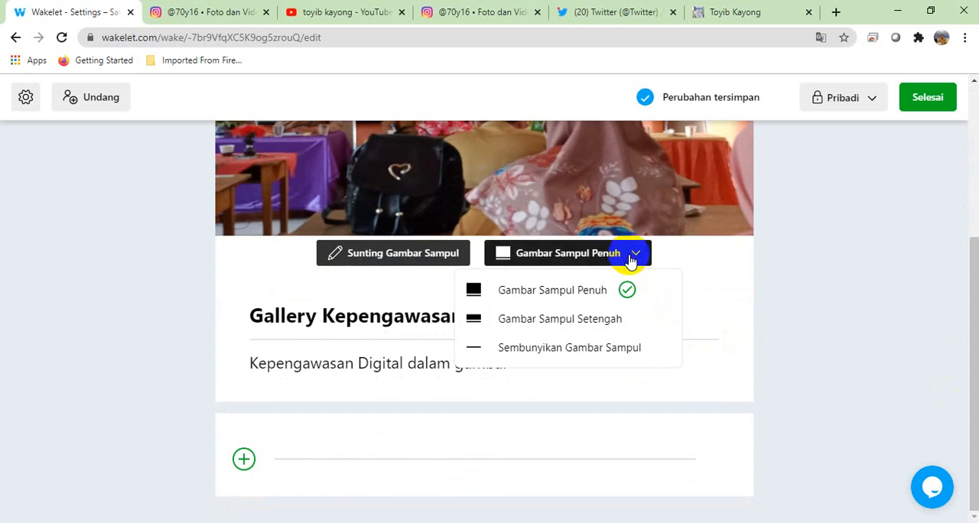
pyautogui.click(603, 323)
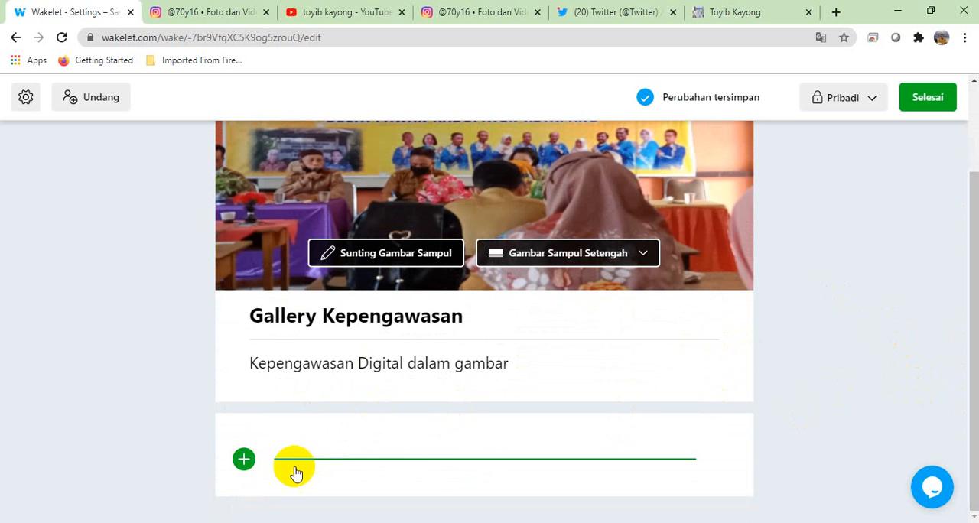
# Step: Start an image upload in the collection and select the three WhatsApp Image 2021-02-09 photos in Downloads
pyautogui.click(244, 463)
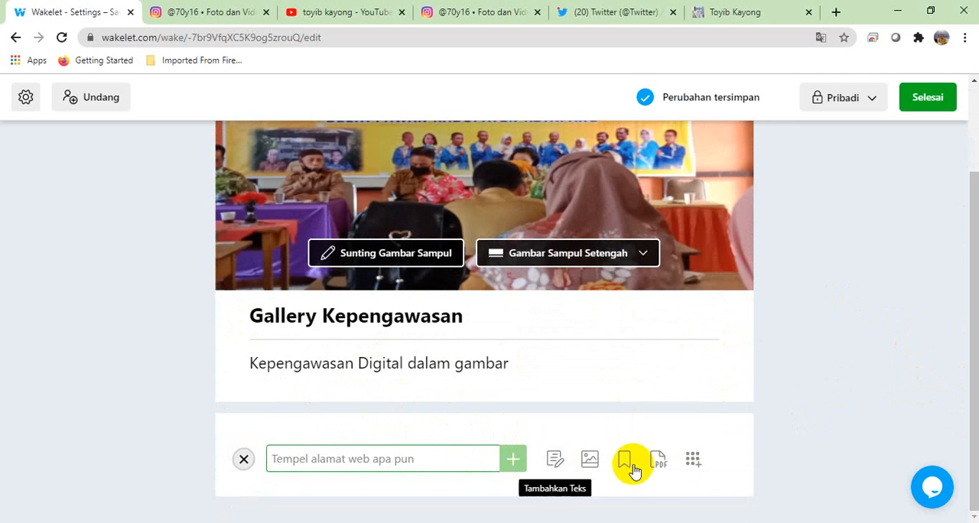
pyautogui.click(588, 461)
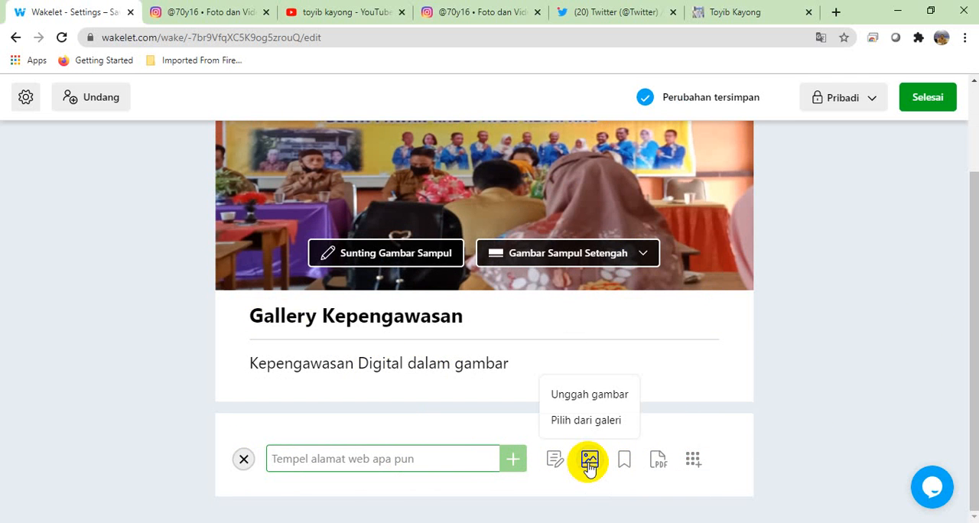
pyautogui.click(582, 393)
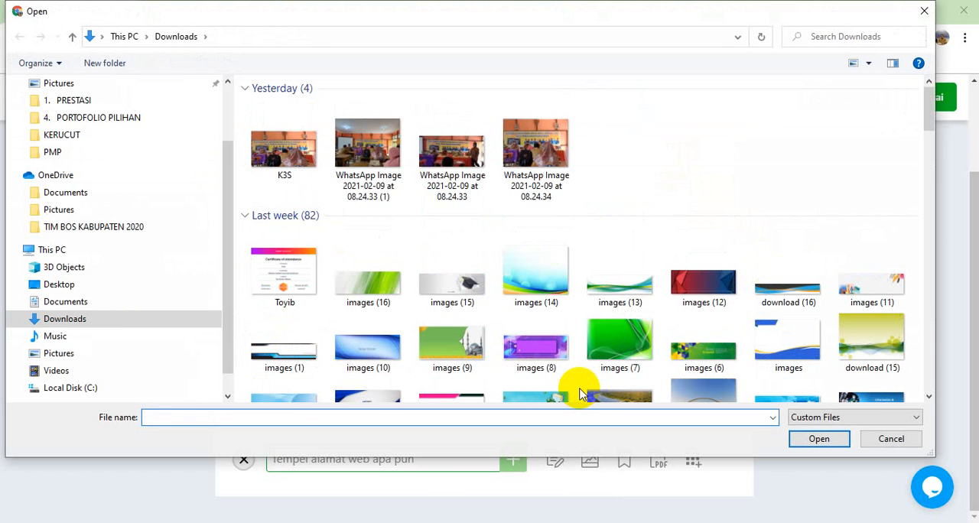
pyautogui.click(376, 149)
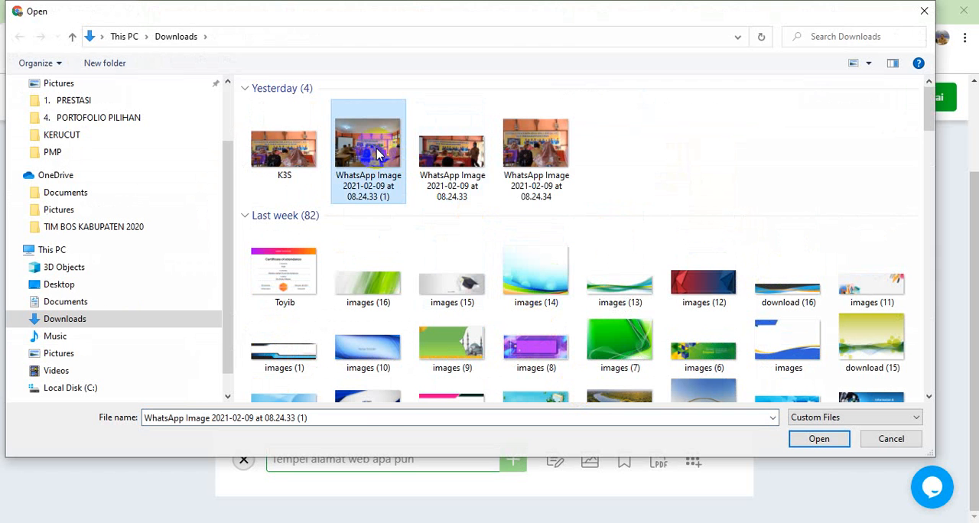
pyautogui.hotkey('shift', 'Right')
pyautogui.hotkey('shift', 'Right')
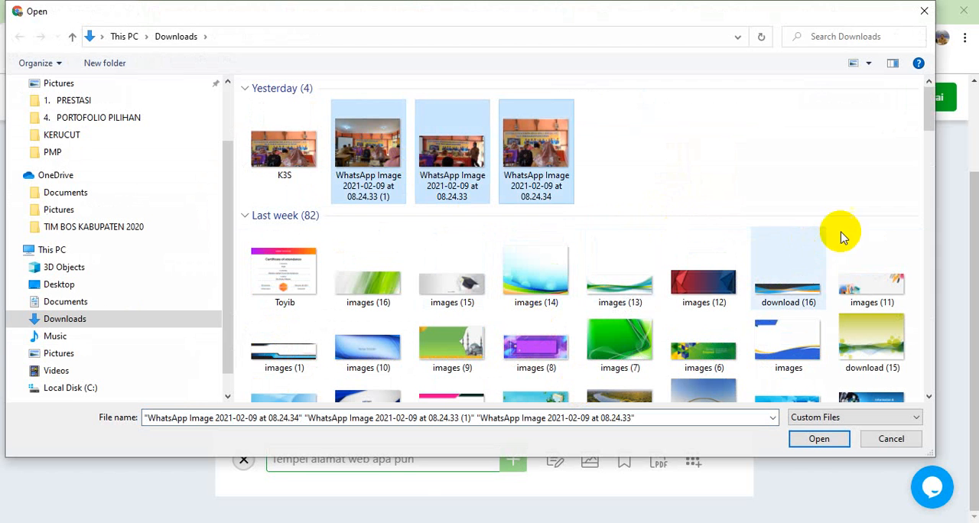
# Step: Try to add the WhatsApp Image 2021-01-24 photos, starting with those from 08.33.18, to the selected files
pyautogui.click(932, 340)
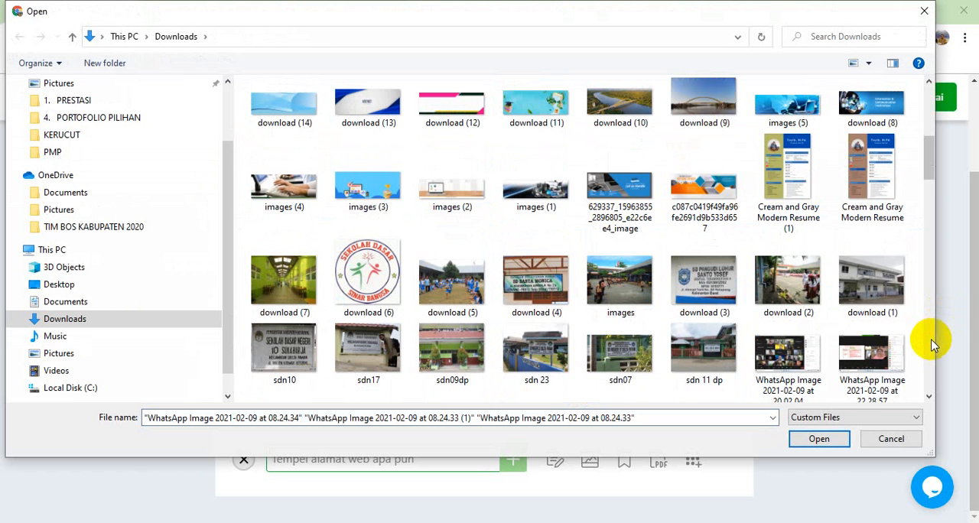
pyautogui.scroll(-10, 932, 340)
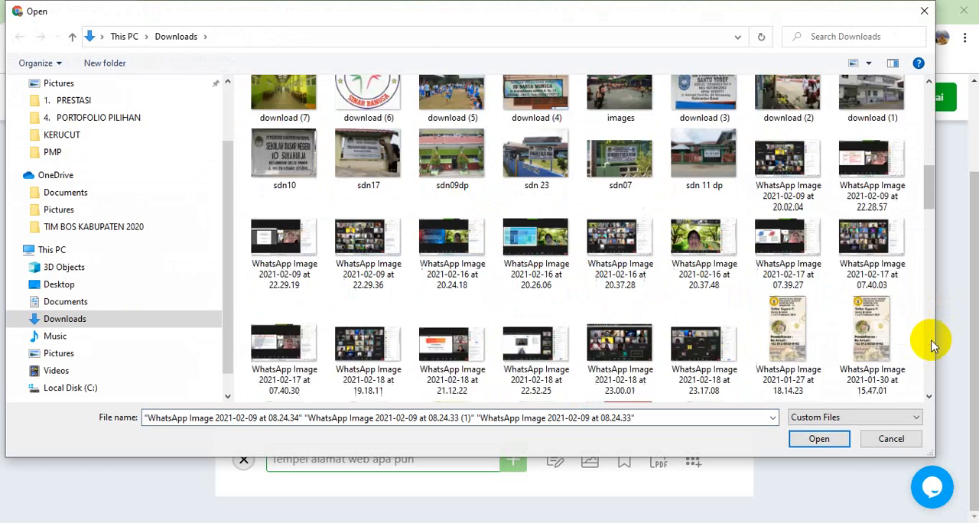
pyautogui.scroll(-5, 932, 340)
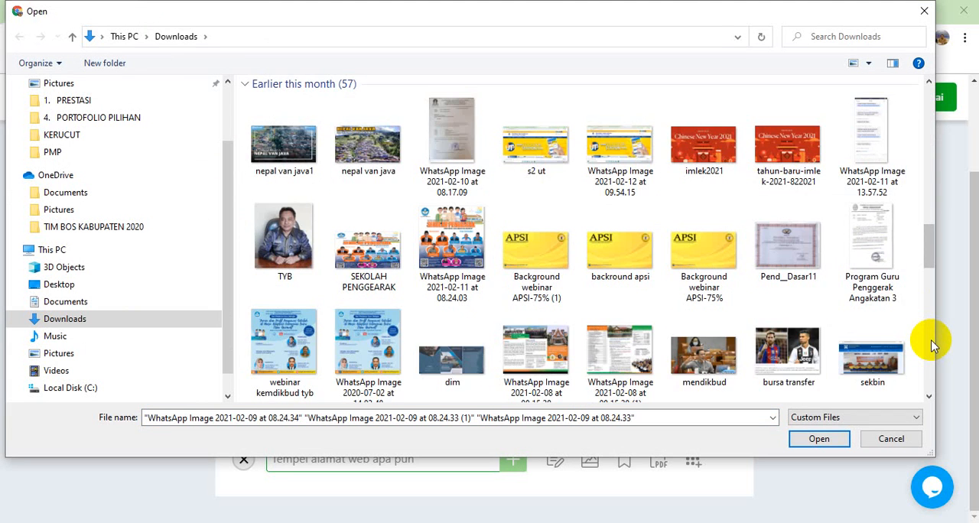
pyautogui.scroll(-3, 933, 345)
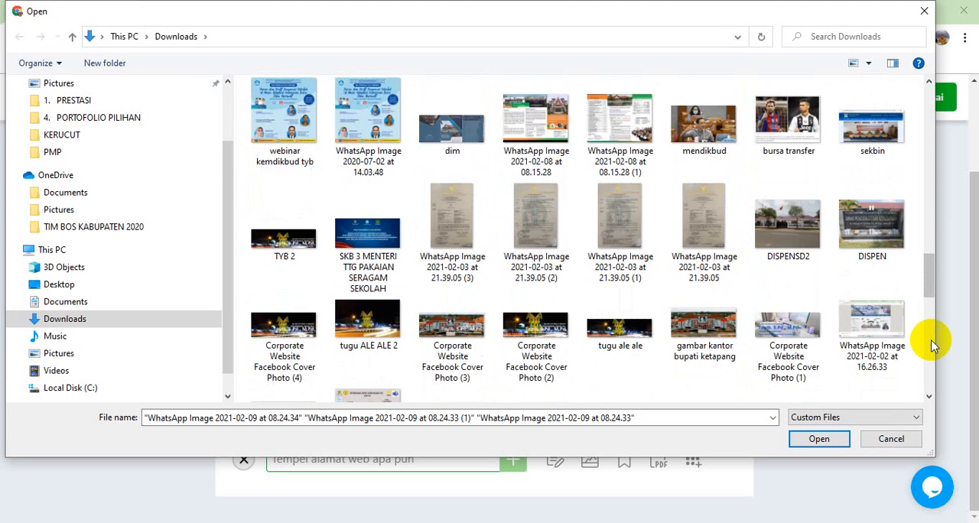
pyautogui.scroll(-5, 932, 340)
pyautogui.scroll(-3, 931, 340)
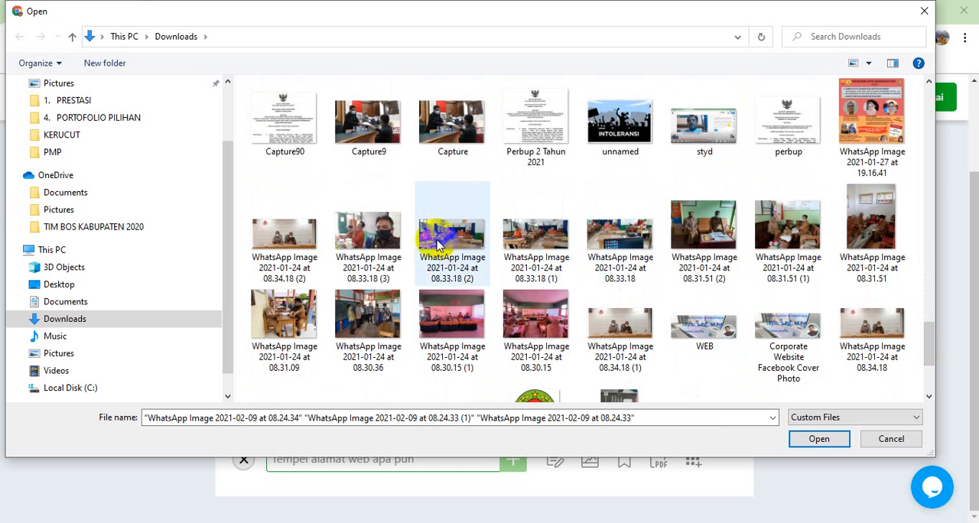
pyautogui.keyDown('ctrl'); pyautogui.click(372, 239); pyautogui.keyUp('ctrl')
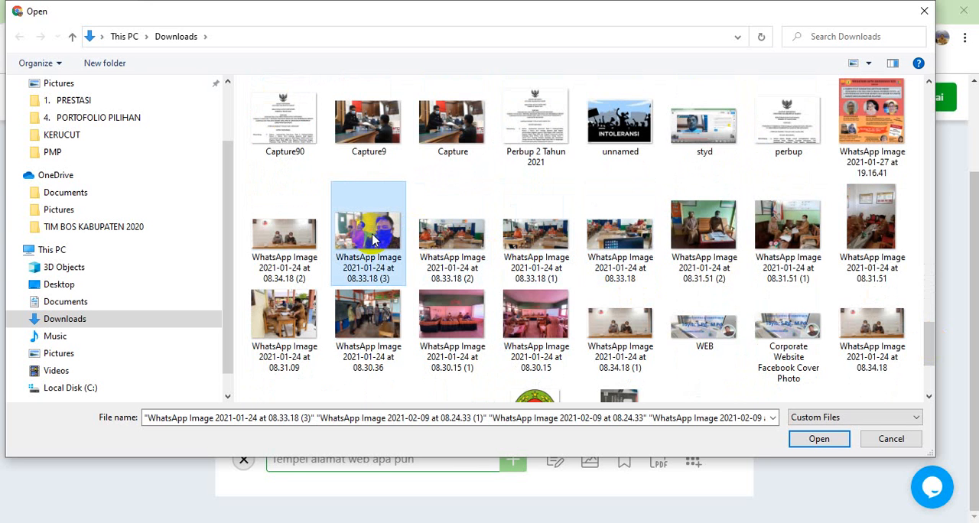
pyautogui.keyDown('ctrl'); pyautogui.click(459, 237); pyautogui.keyUp('ctrl')
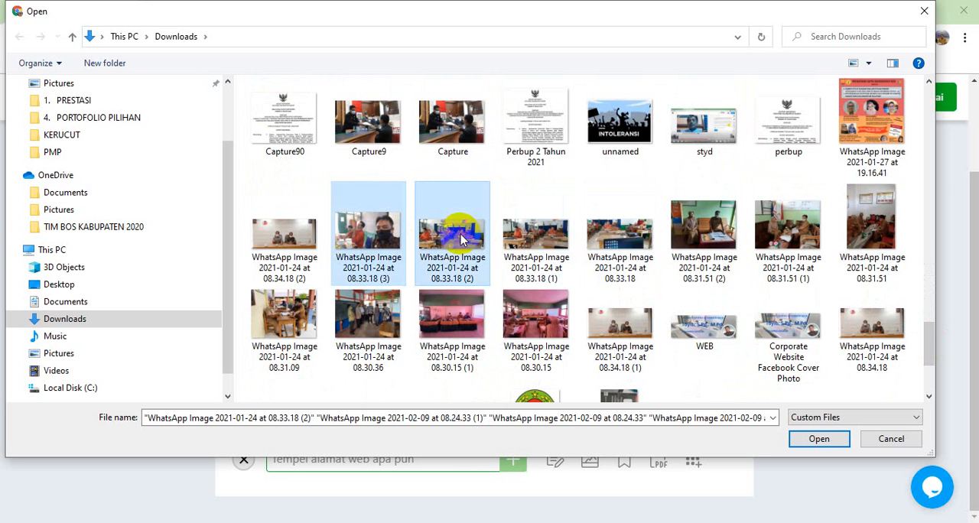
pyautogui.keyDown('ctrl'); pyautogui.click(514, 244); pyautogui.keyUp('ctrl')
pyautogui.keyDown('ctrl'); pyautogui.click(603, 243); pyautogui.keyUp('ctrl')
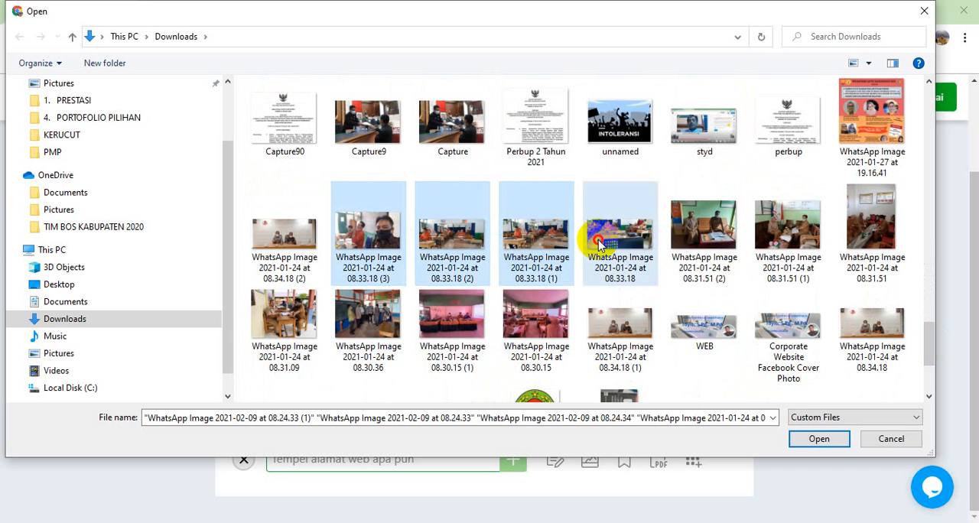
pyautogui.keyDown('ctrl'); pyautogui.click(697, 237); pyautogui.keyUp('ctrl')
pyautogui.moveTo(784, 226); pyautogui.dragTo(860, 223)
pyautogui.keyDown('ctrl'); pyautogui.click(792, 232); pyautogui.keyUp('ctrl')
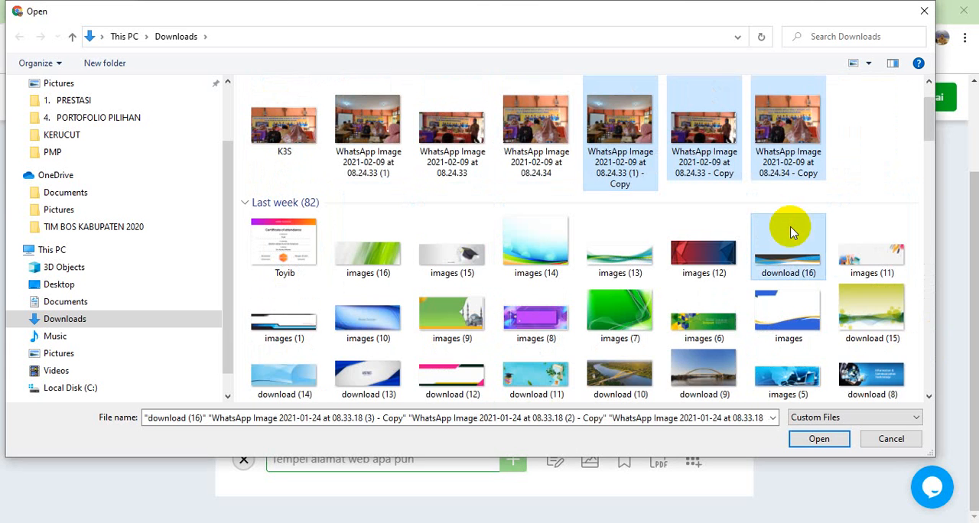
pyautogui.click(900, 136)
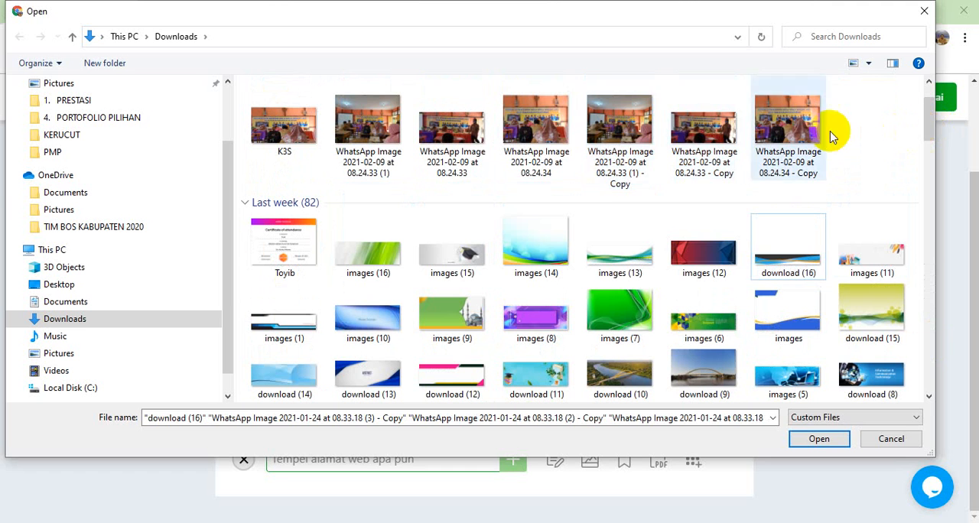
# Step: Select all six WhatsApp Image 2021-02-09 photos, including the three copies
pyautogui.click(618, 130)
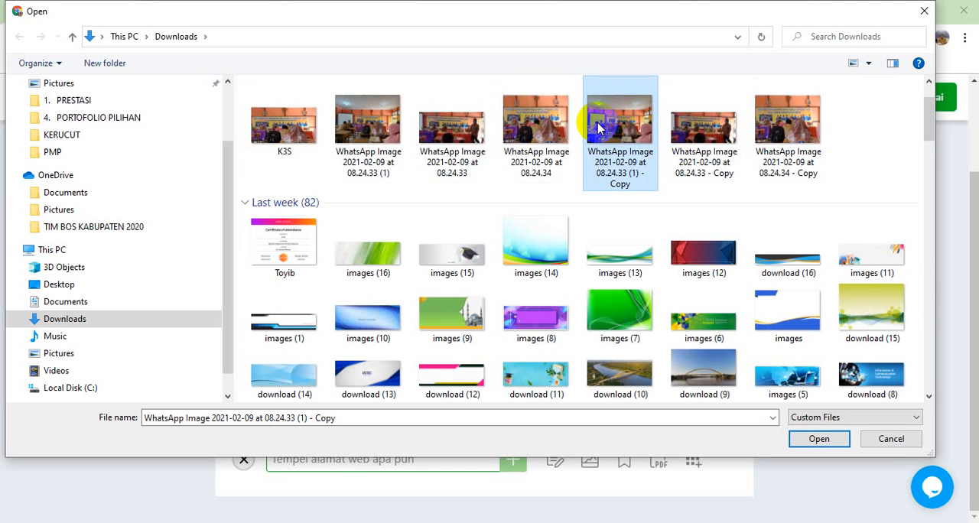
pyautogui.keyDown('shift'); pyautogui.click(380, 139); pyautogui.keyUp('shift')
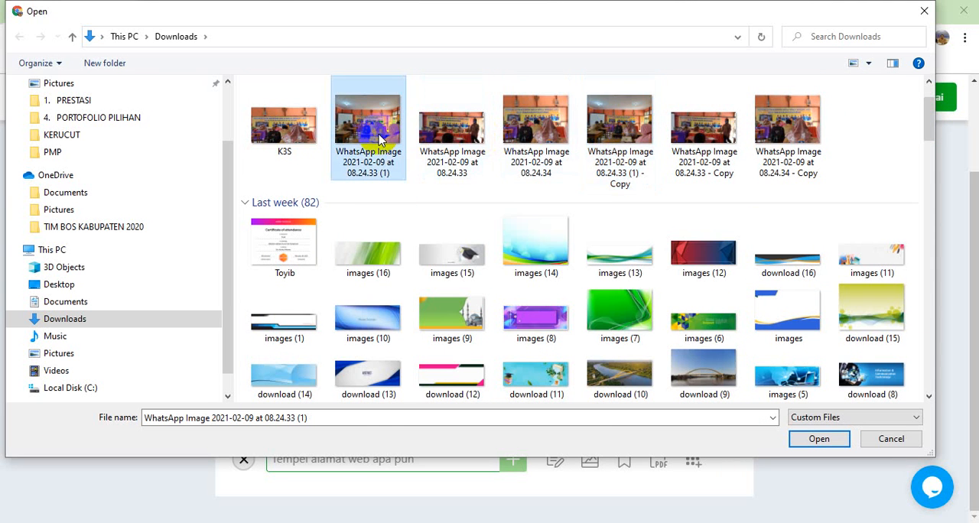
pyautogui.hotkey('shift', 'Right')
pyautogui.hotkey('shift', 'Right')
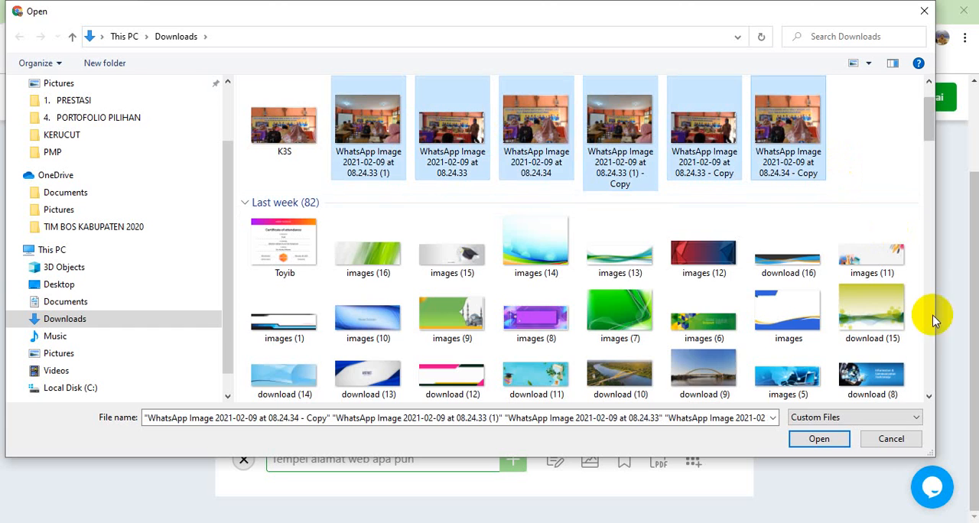
# Step: Add sdn 07 dp and the WhatsApp Image 2021-01-04 photos 08.55.31, 08.55.30 (1) and (2), 08.55.29 and 08.55.28 (1) to the selection, and upload everything
pyautogui.scroll(-6, 930, 344)
pyautogui.scroll(-10, 930, 344)
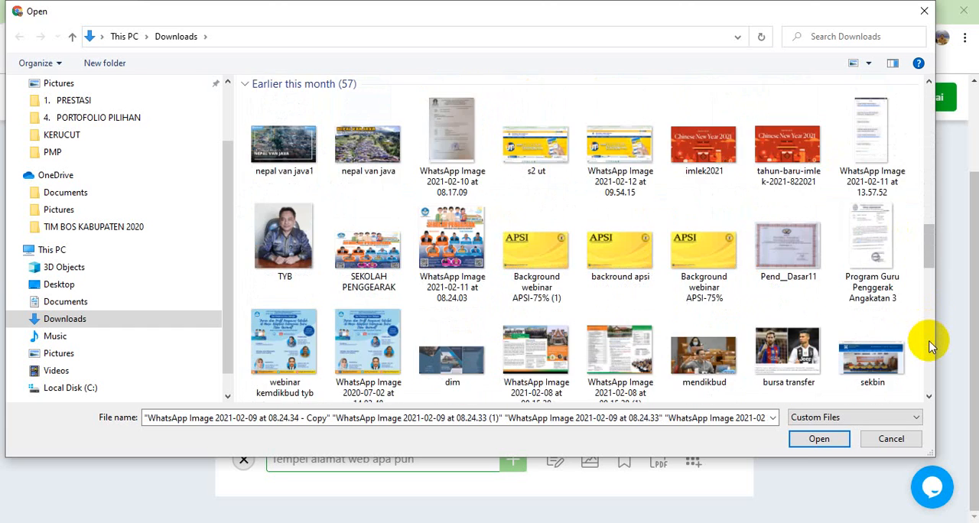
pyautogui.scroll(-3, 932, 346)
pyautogui.scroll(-3, 931, 347)
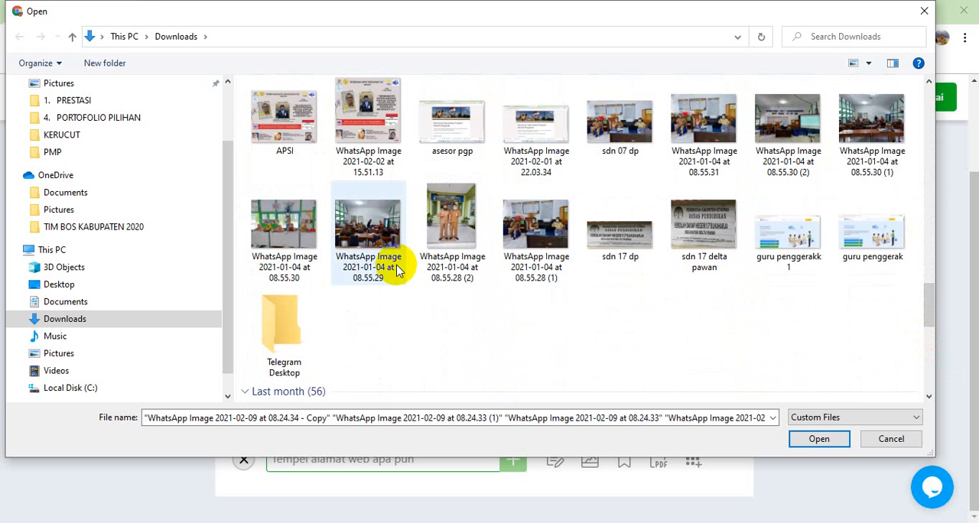
pyautogui.keyDown('ctrl'); pyautogui.click(371, 220); pyautogui.keyUp('ctrl')
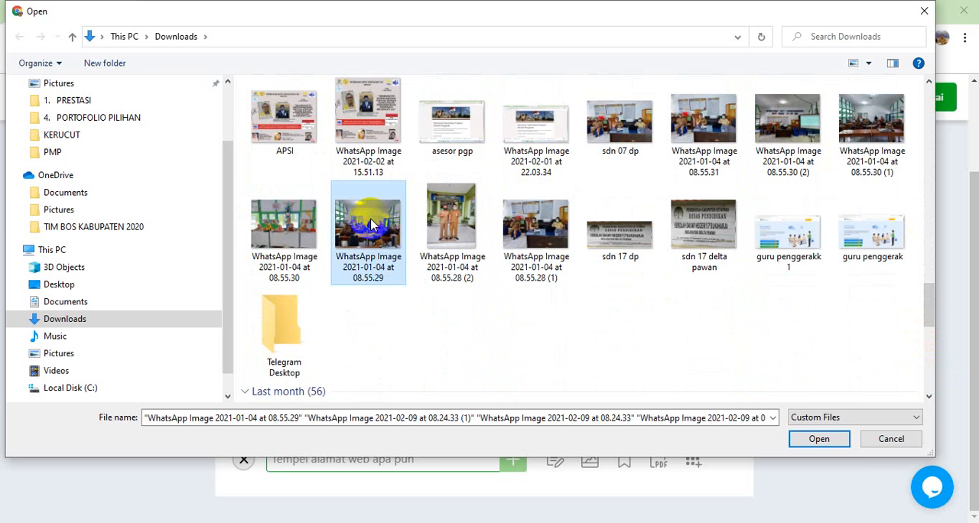
pyautogui.keyDown('ctrl'); pyautogui.click(552, 225); pyautogui.keyUp('ctrl')
pyautogui.keyDown('ctrl'); pyautogui.click(616, 142); pyautogui.keyUp('ctrl')
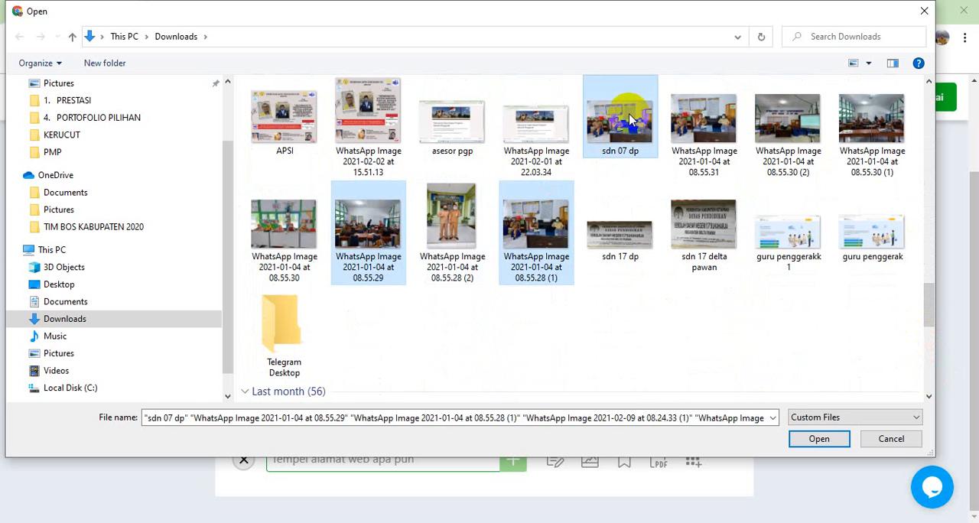
pyautogui.keyDown('ctrl'); pyautogui.click(700, 120); pyautogui.keyUp('ctrl')
pyautogui.keyDown('ctrl'); pyautogui.click(794, 125); pyautogui.keyUp('ctrl')
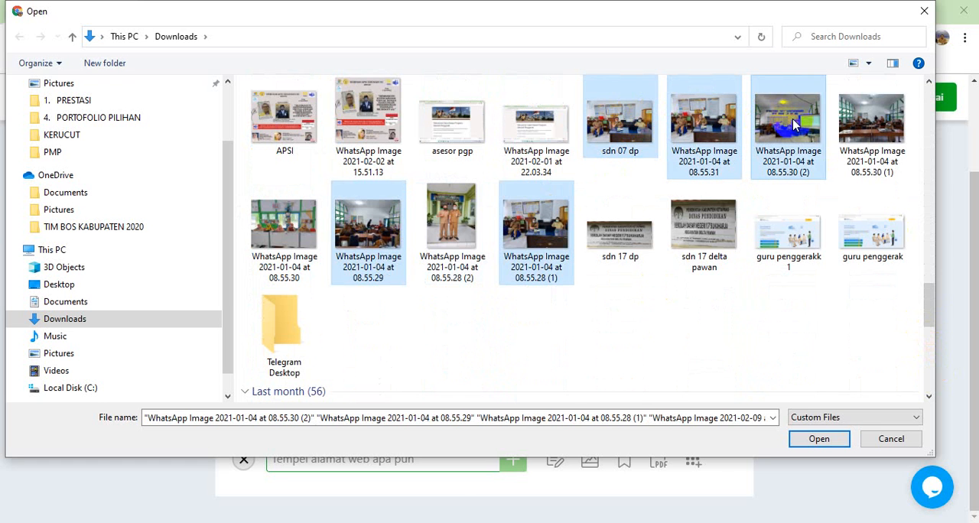
pyautogui.keyDown('ctrl'); pyautogui.click(872, 123); pyautogui.keyUp('ctrl')
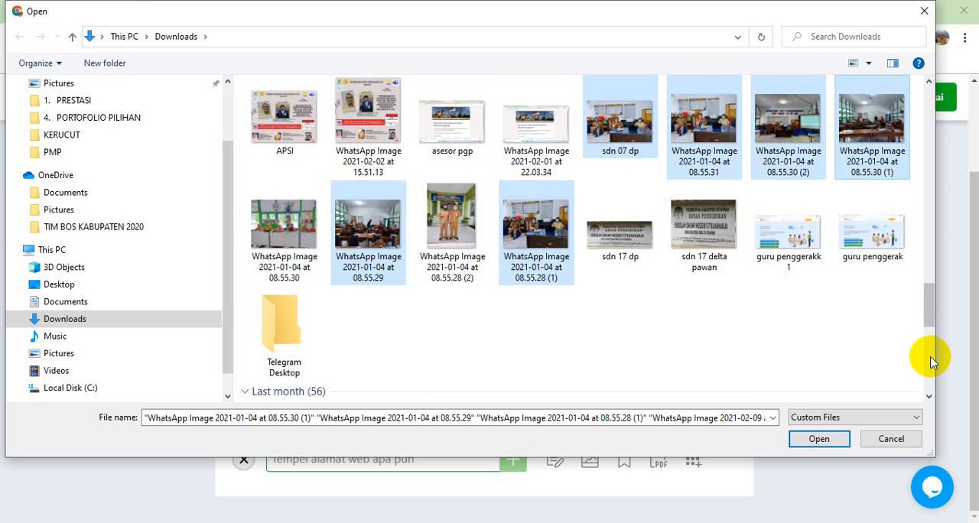
pyautogui.scroll(-5, 931, 362)
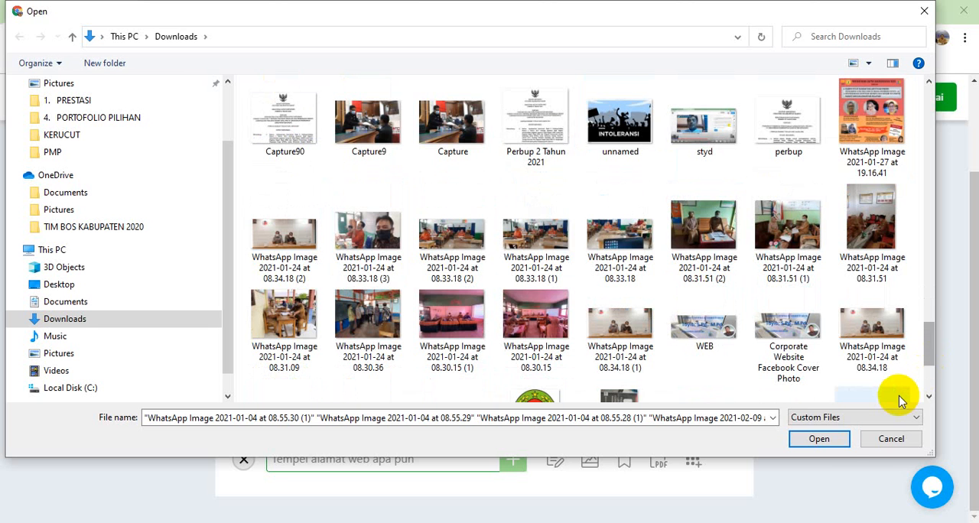
pyautogui.click(820, 439)
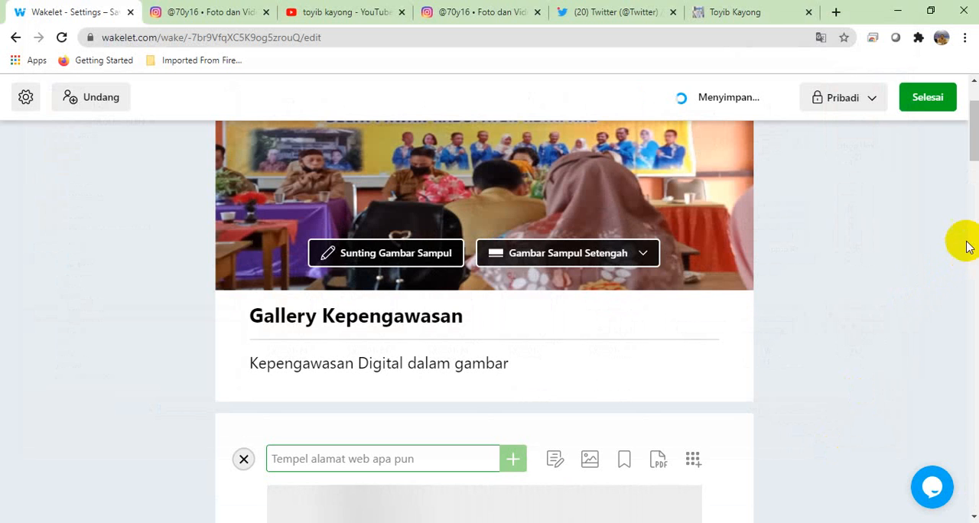
# Step: Review the uploaded photos and change the collection's layout to a four-column image arrangement
pyautogui.moveTo(975, 139); pyautogui.dragTo(977, 375)
pyautogui.moveTo(976, 413); pyautogui.dragTo(973, 130)
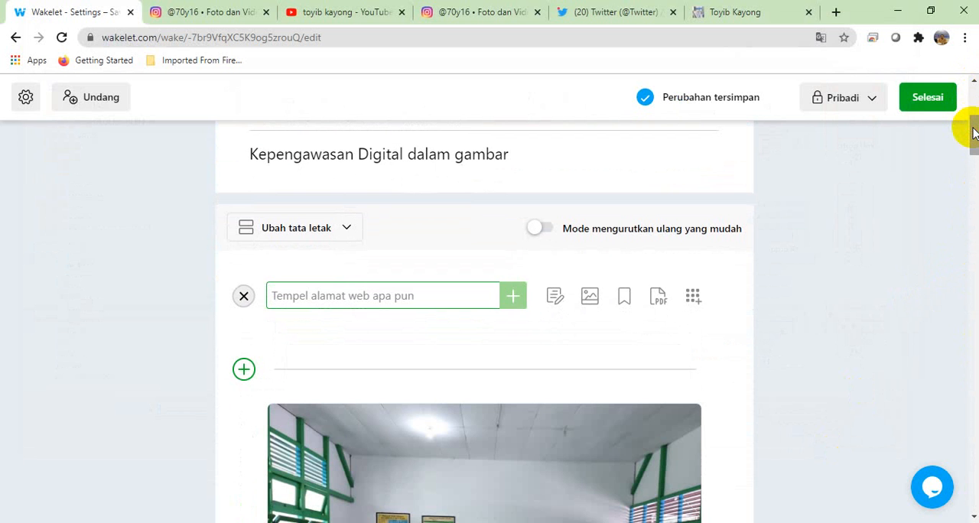
pyautogui.moveTo(973, 134); pyautogui.dragTo(975, 156)
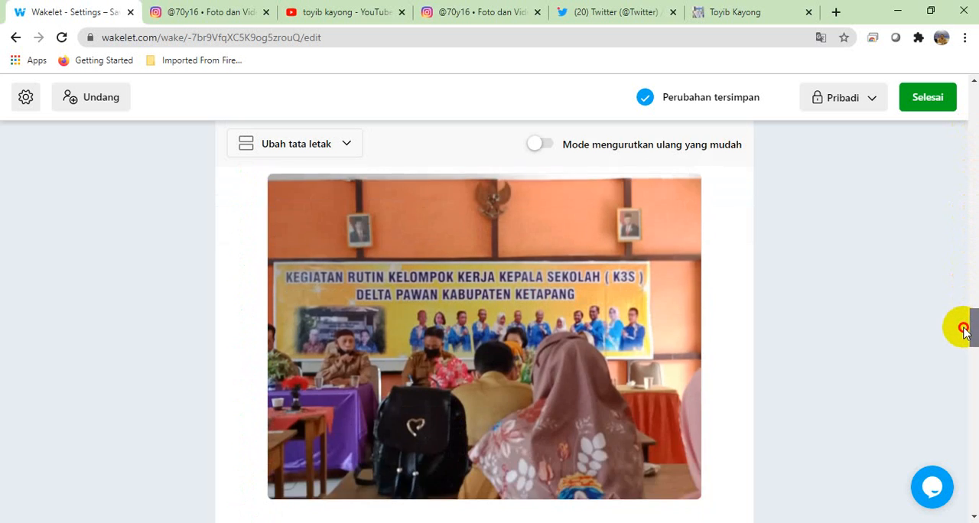
pyautogui.moveTo(963, 329); pyautogui.dragTo(969, 140)
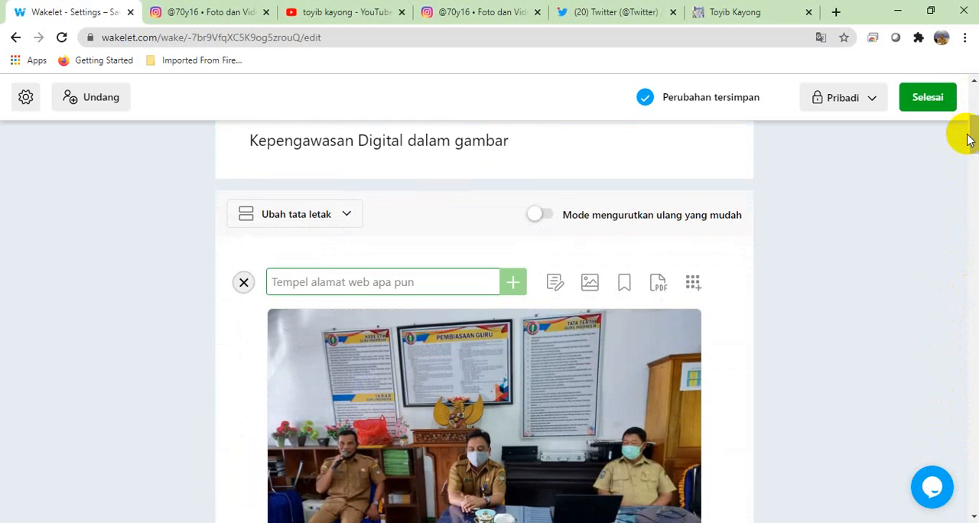
pyautogui.click(332, 216)
pyautogui.click(283, 375)
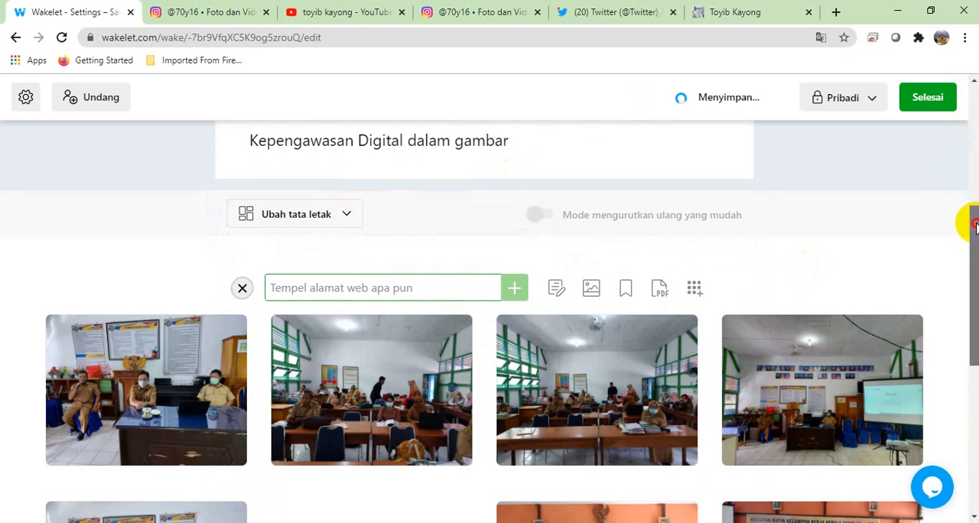
# Step: Set the Gallery Kepengawasan collection's visibility to Publik, finish editing, and check the published page
pyautogui.moveTo(974, 223); pyautogui.dragTo(972, 173)
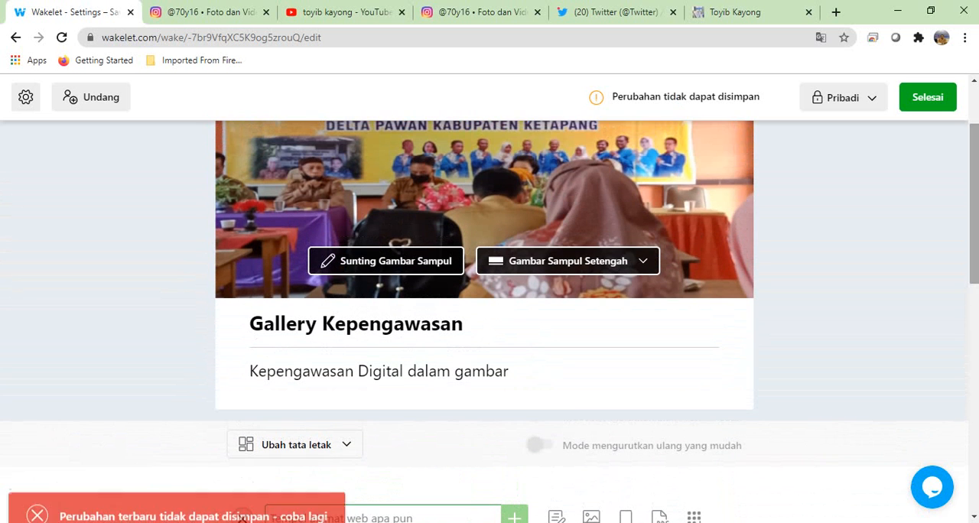
pyautogui.click(871, 100)
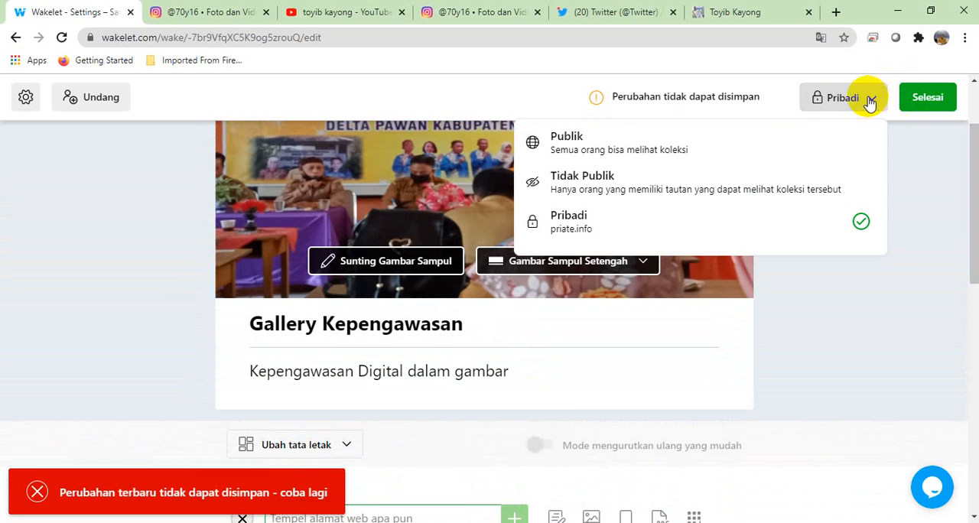
pyautogui.click(601, 148)
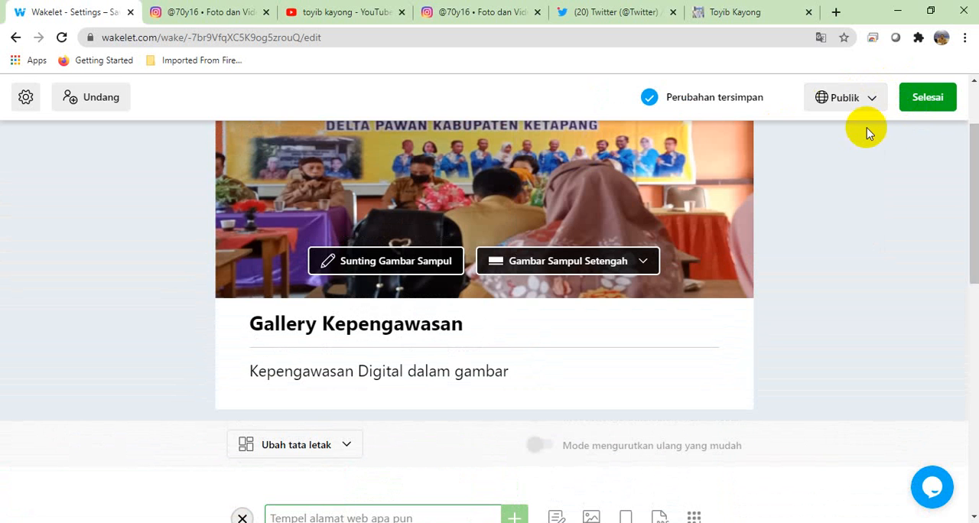
pyautogui.click(922, 109)
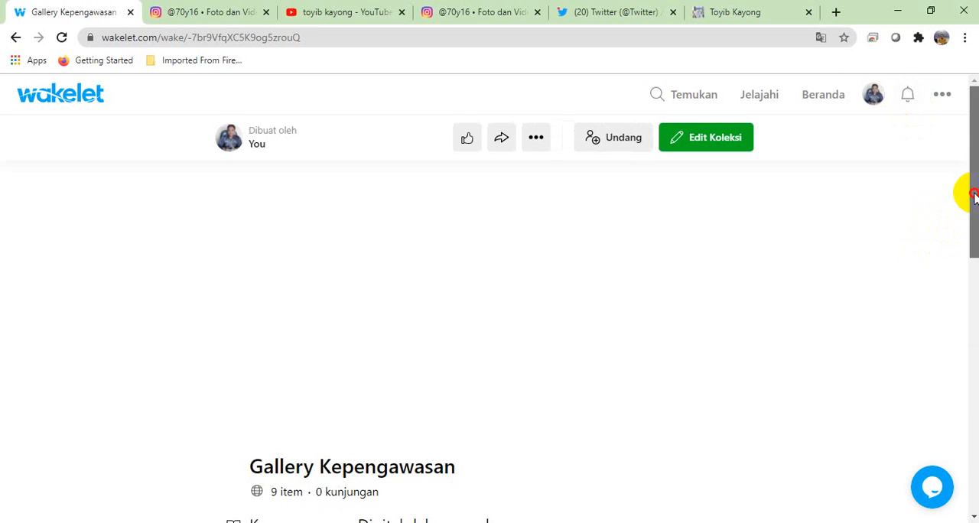
pyautogui.click(975, 274)
pyautogui.moveTo(974, 274); pyautogui.dragTo(974, 183)
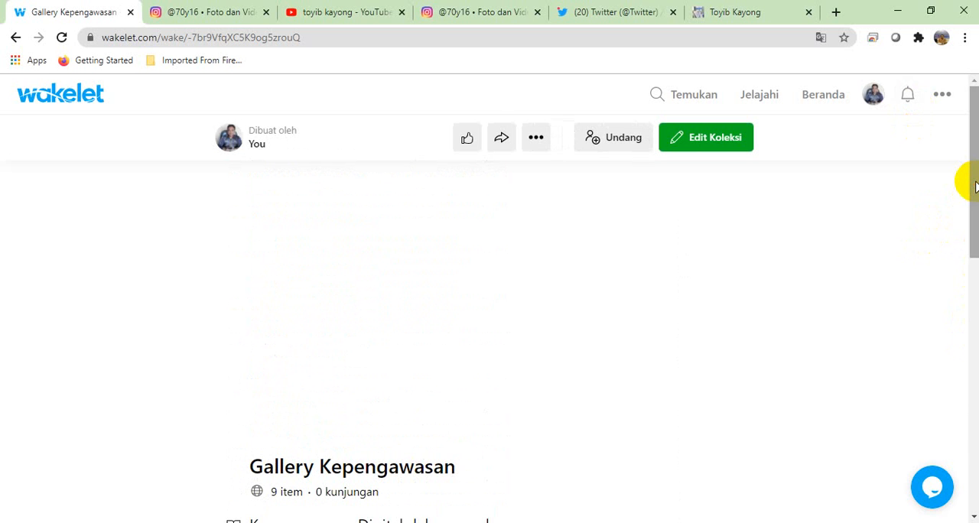
# Step: Return to the home page and sort the collections by "A sampai Z"
pyautogui.click(825, 97)
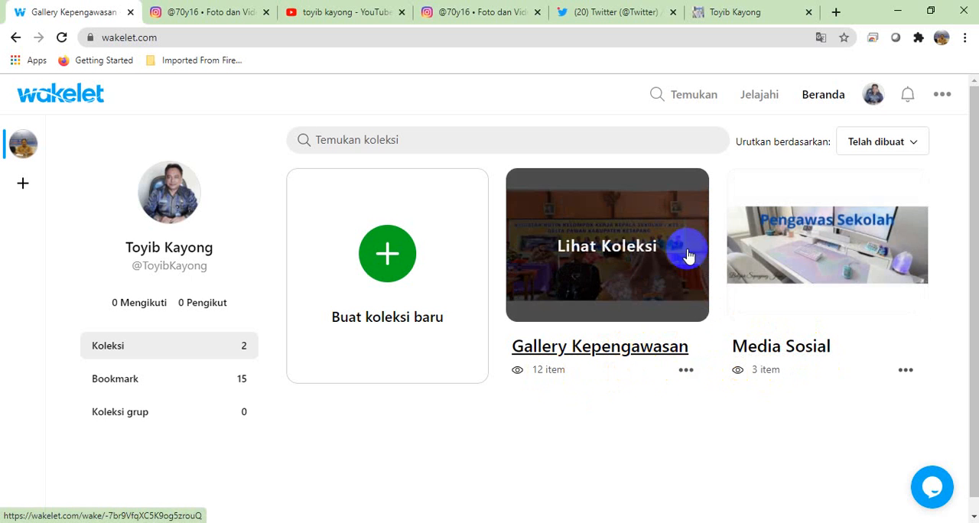
pyautogui.click(902, 150)
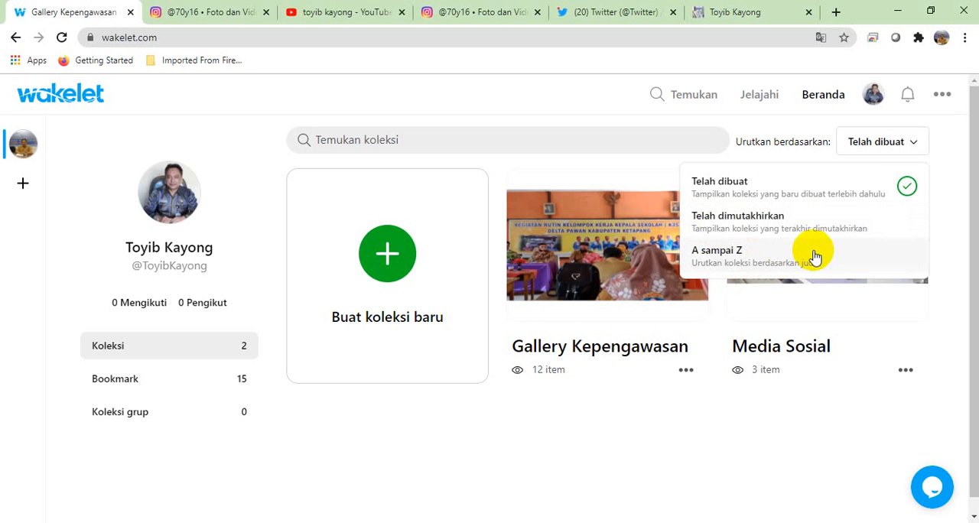
pyautogui.click(740, 266)
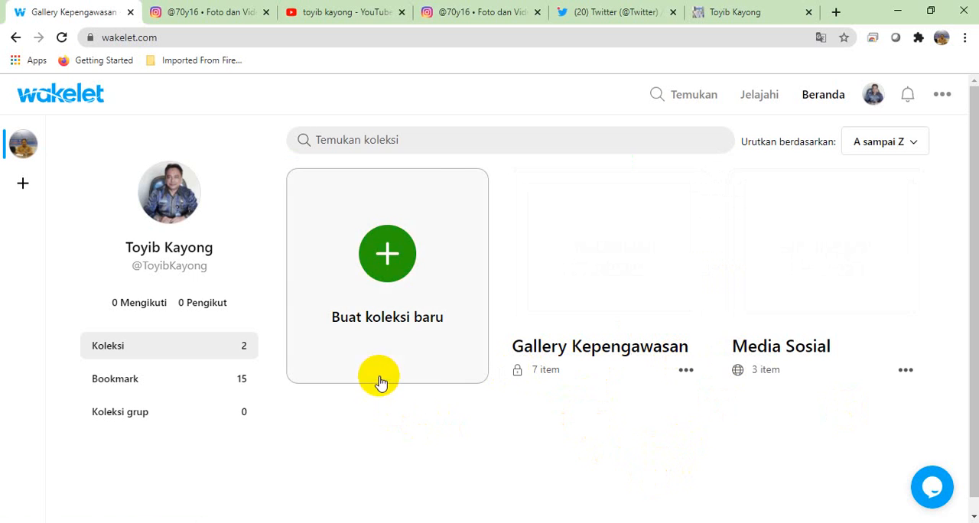
# Step: Create a new collection and title it "Unduhan"
pyautogui.click(388, 260)
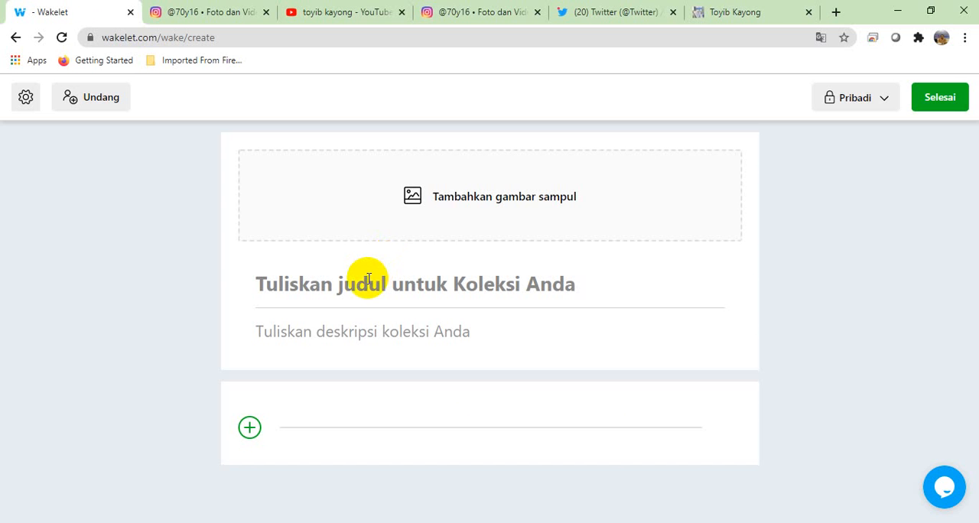
pyautogui.click(368, 279)
pyautogui.write('Unduhan')
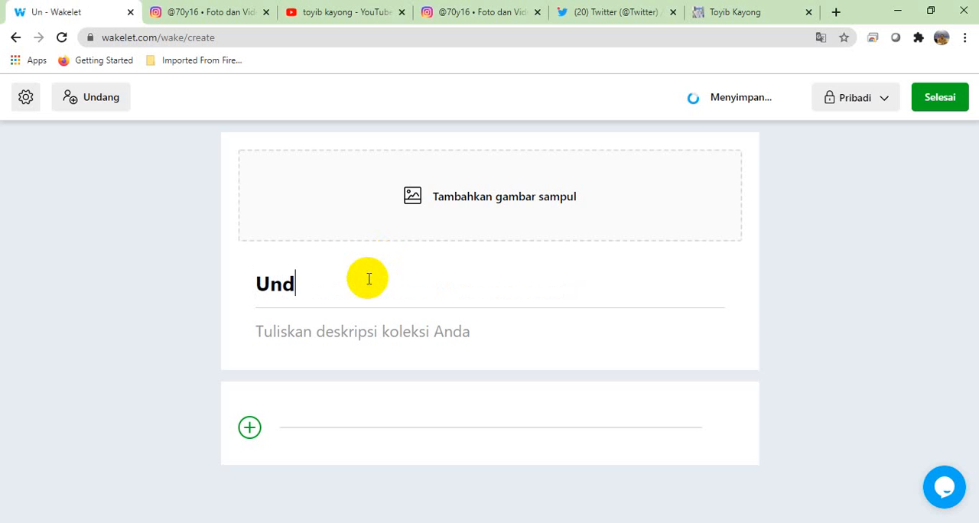
# Step: Add the Unsplash gallery photo of a curved bridge road across a blue lake as the Unduhan collection's cover image
pyautogui.click(413, 195)
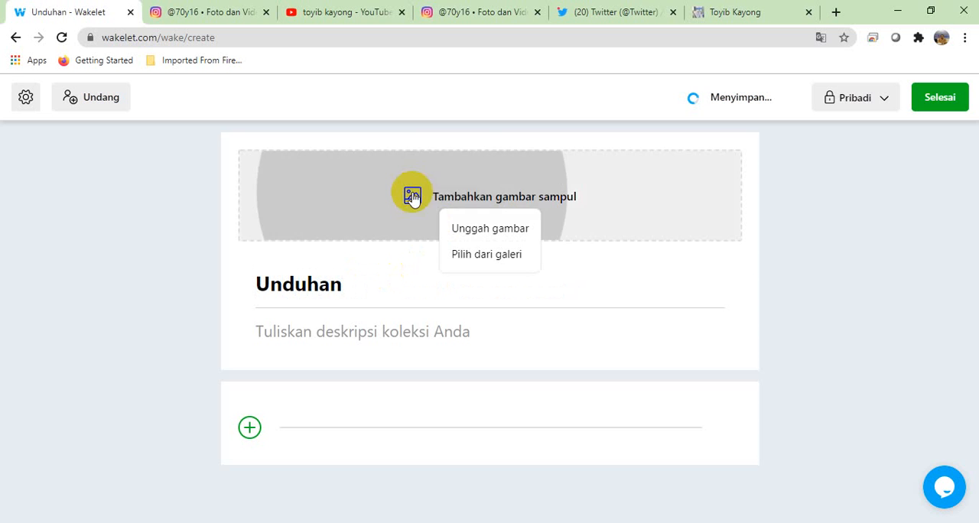
pyautogui.click(467, 253)
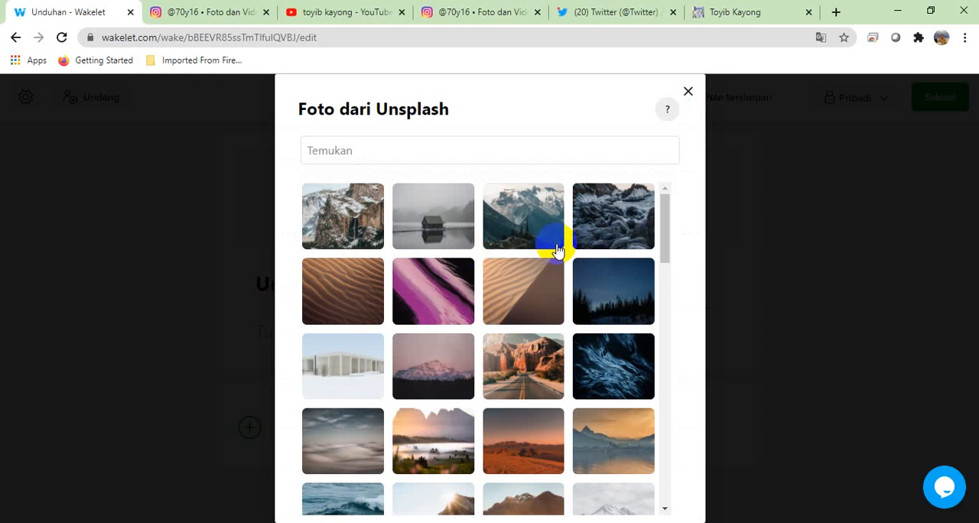
pyautogui.moveTo(662, 237)
pyautogui.mouseDown()
pyautogui.moveTo(652, 306)
pyautogui.moveTo(662, 356)
pyautogui.moveTo(647, 411)
pyautogui.moveTo(660, 483)
pyautogui.mouseUp()
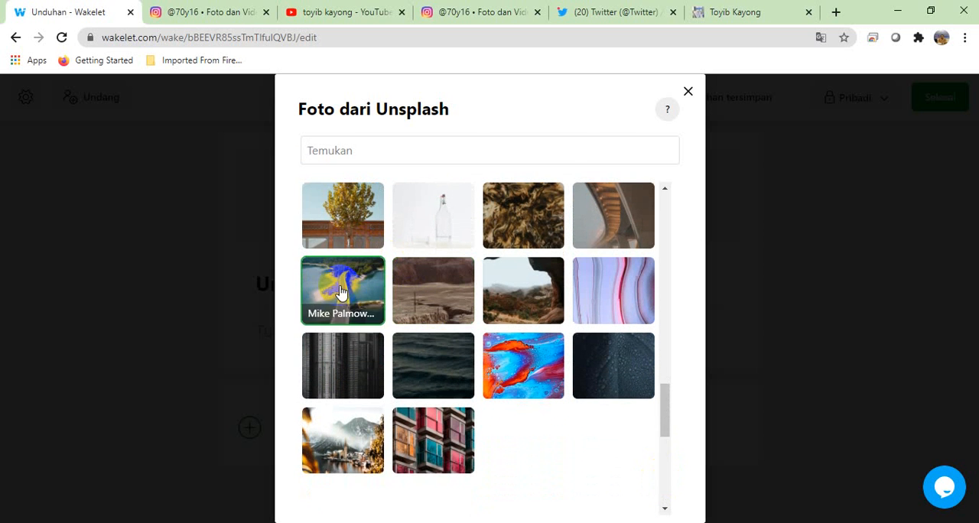
pyautogui.click(665, 467)
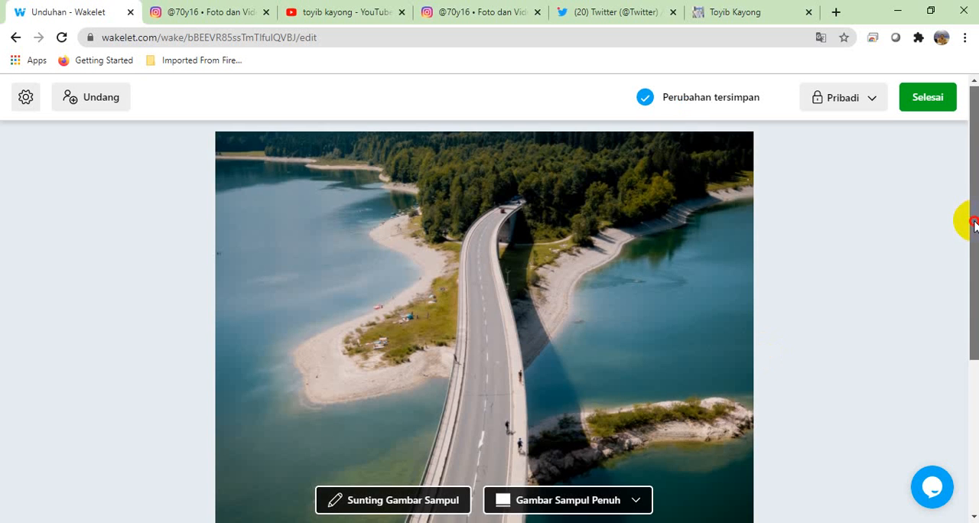
# Step: Set the cover to Gambar Sampul Setengah and enter the description "Koleksi file yang dapat diunduh"
pyautogui.scroll(-3, 632, 306)
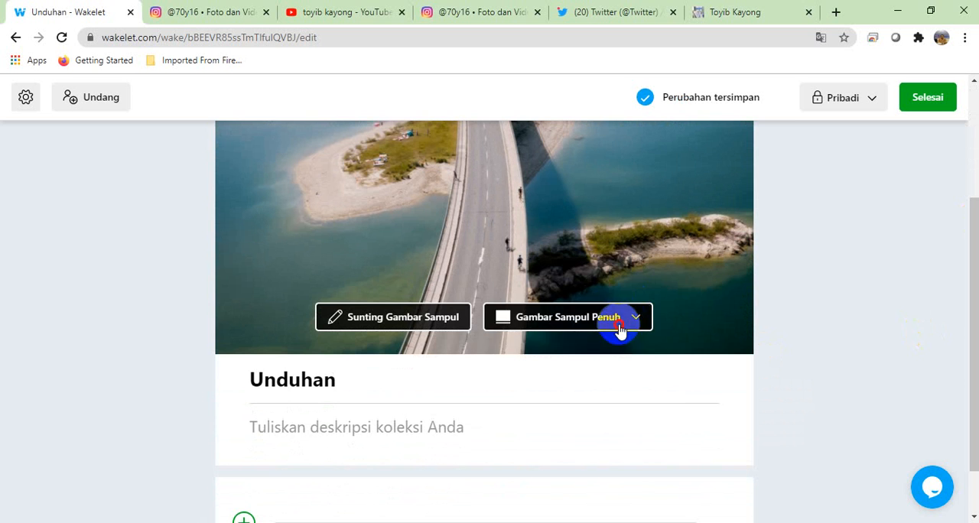
pyautogui.click(623, 322)
pyautogui.click(587, 381)
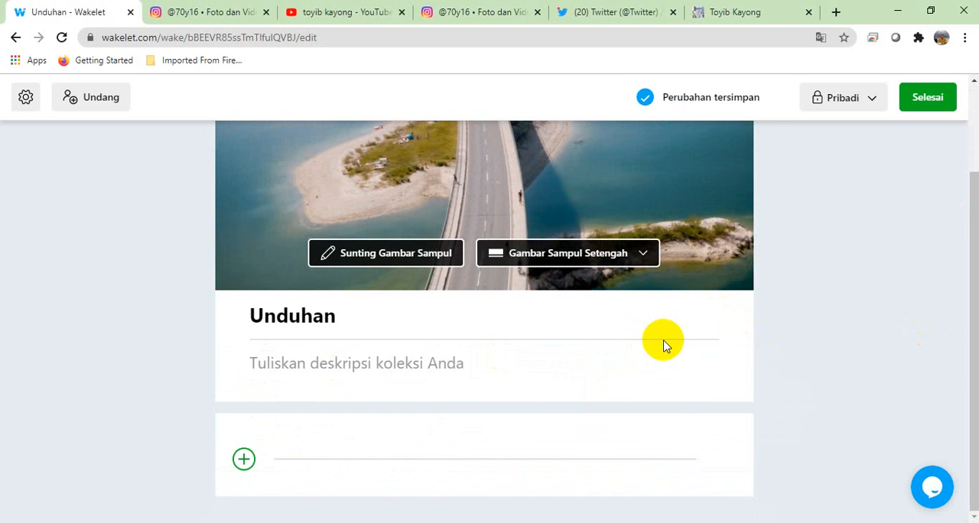
pyautogui.write('File yang dapat diunduh')
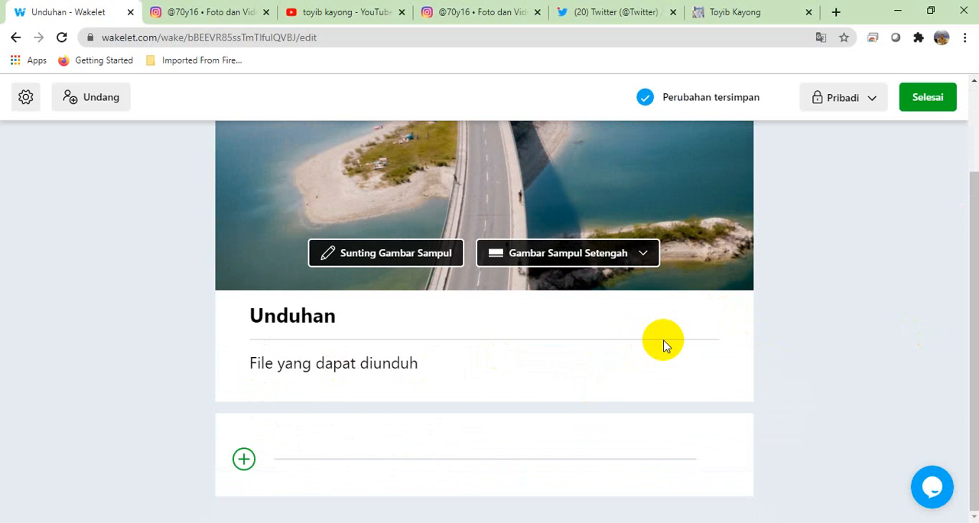
pyautogui.write('Koleksi f')
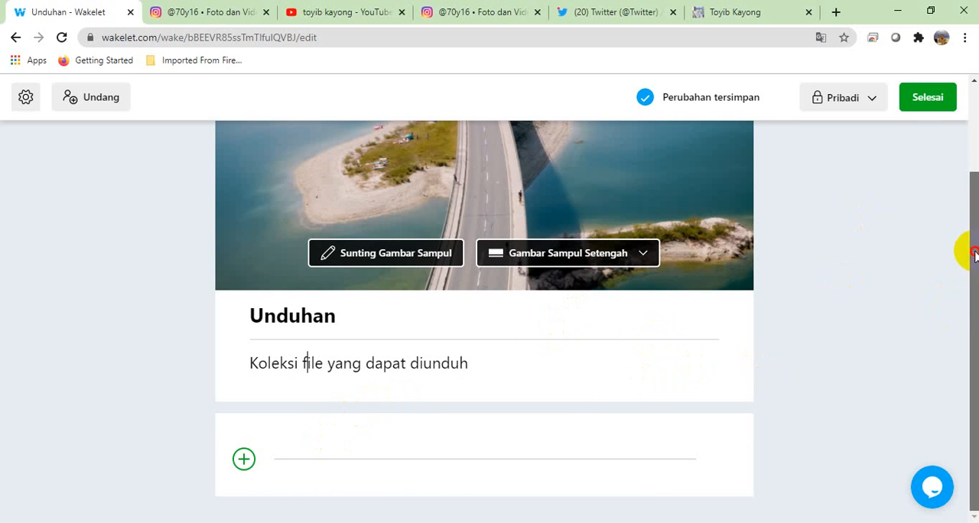
# Step: Upload the PDF "SE Pembelajaran Tatap Muka Ketapang, Feb 2021" from yesterday's Downloads files to the Unduhan collection
pyautogui.click(244, 462)
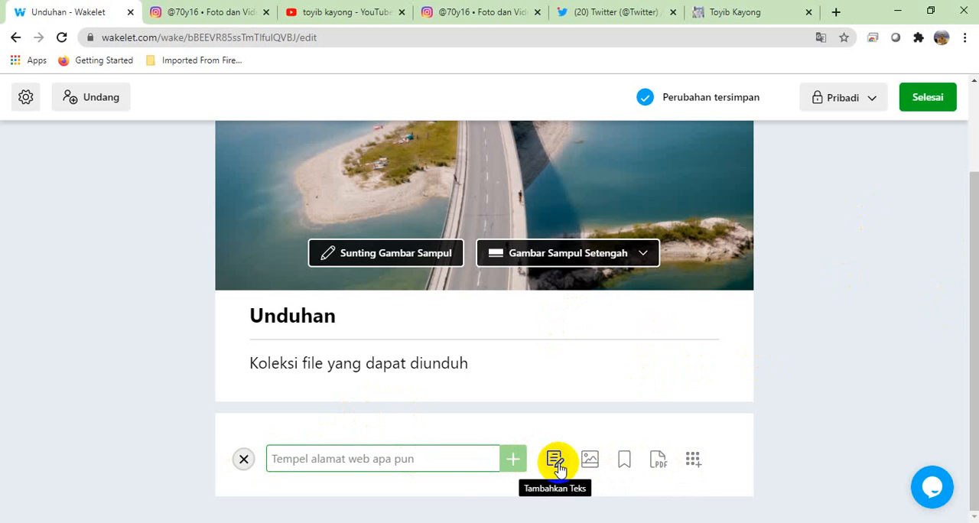
pyautogui.click(657, 463)
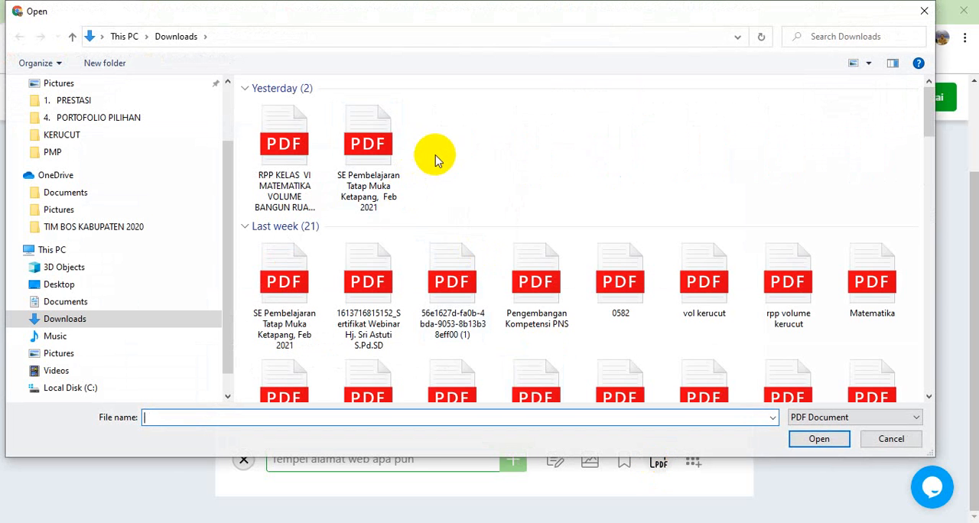
pyautogui.click(394, 161)
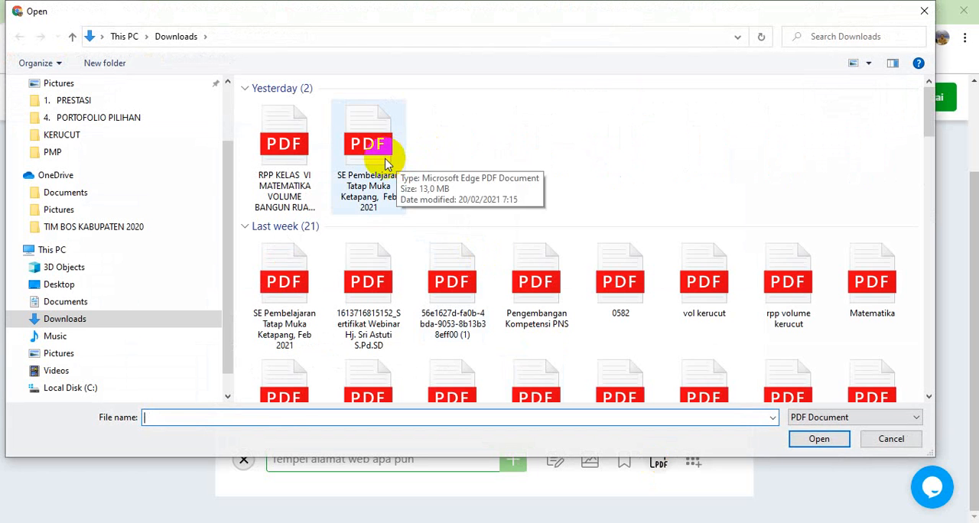
pyautogui.click(386, 162)
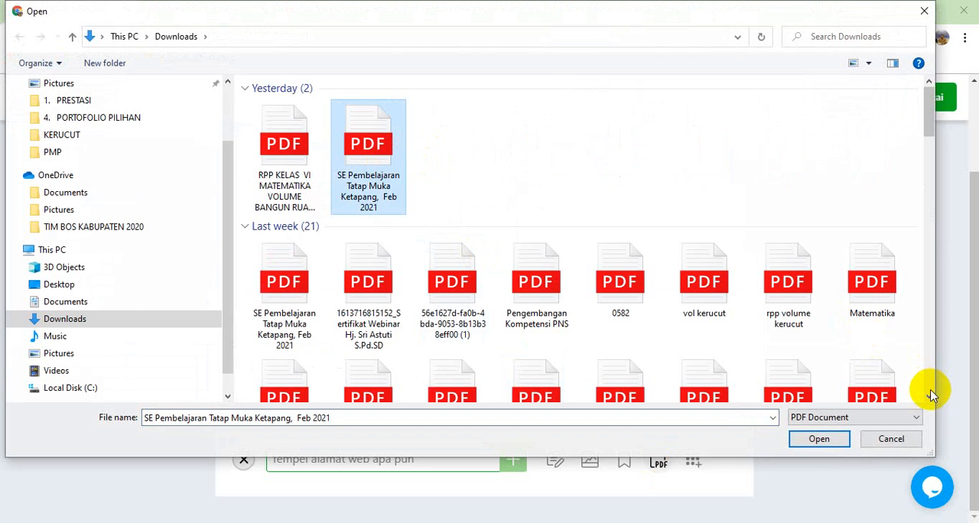
pyautogui.click(829, 439)
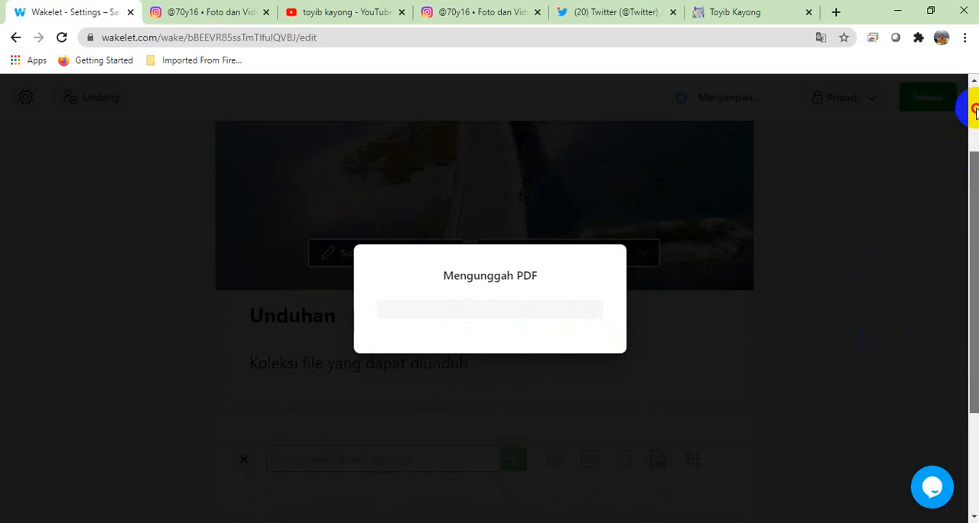
pyautogui.scroll(2, 975, 107)
pyautogui.scroll(-2, 976, 111)
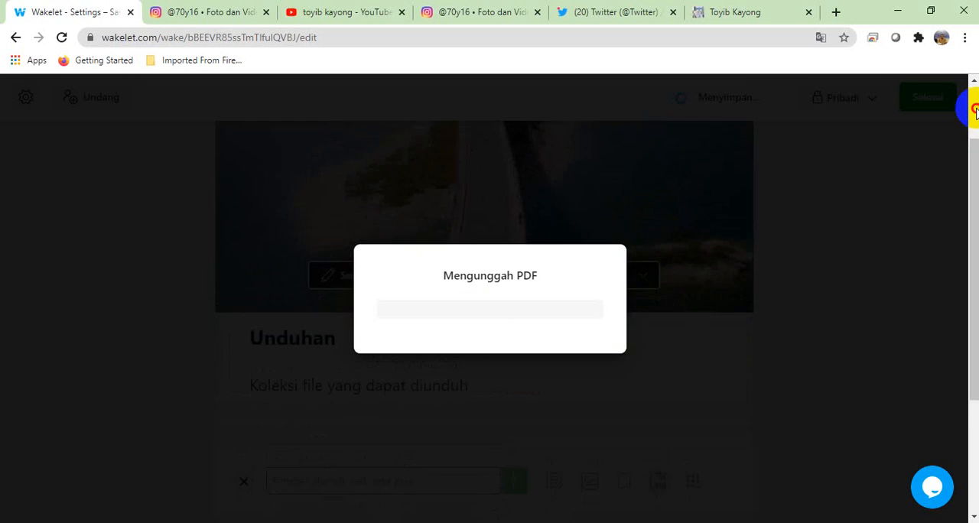
pyautogui.moveTo(973, 183)
pyautogui.mouseDown()
pyautogui.moveTo(973, 249)
pyautogui.moveTo(973, 184)
pyautogui.mouseUp()
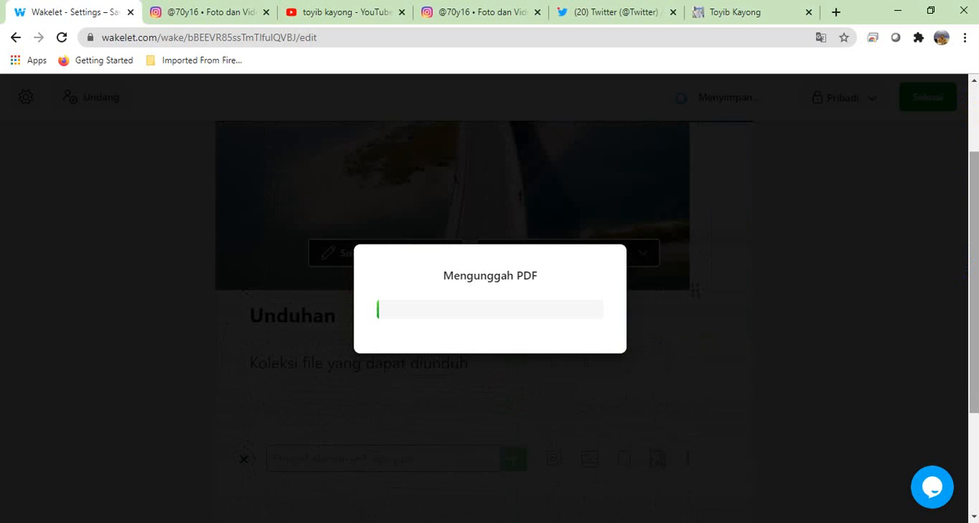
# Step: Close the Twitter, YouTube, both Instagram and the remaining extra browser tabs, keeping only the Wakelet tab open
pyautogui.click(673, 12)
pyautogui.click(537, 12)
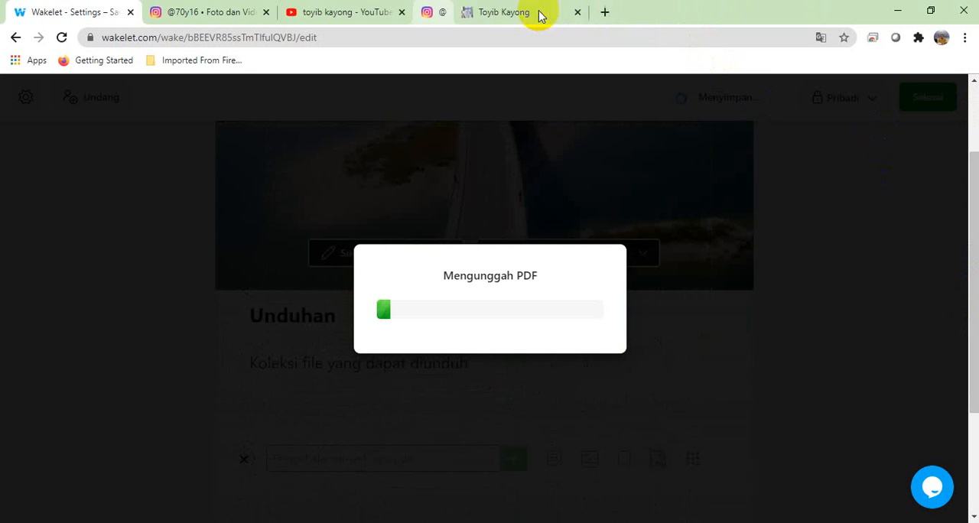
pyautogui.click(401, 13)
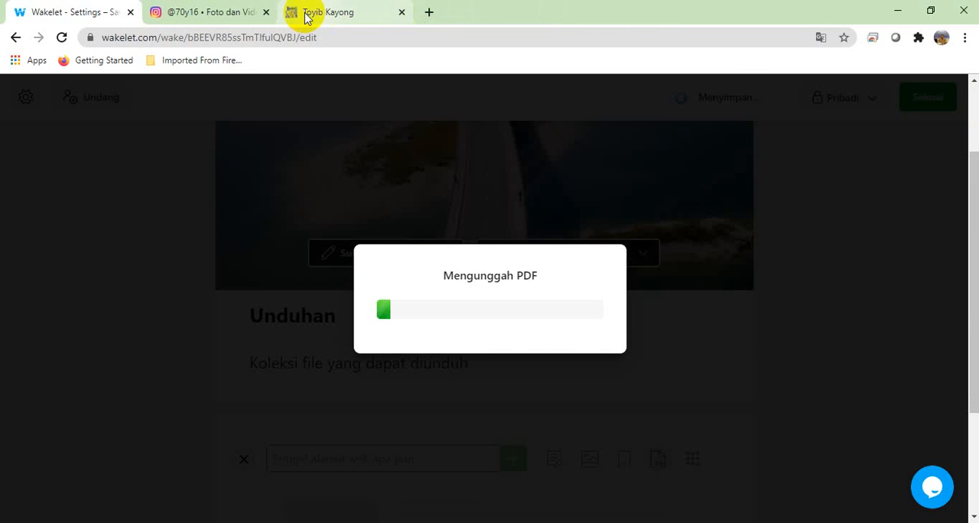
pyautogui.click(265, 13)
pyautogui.click(266, 12)
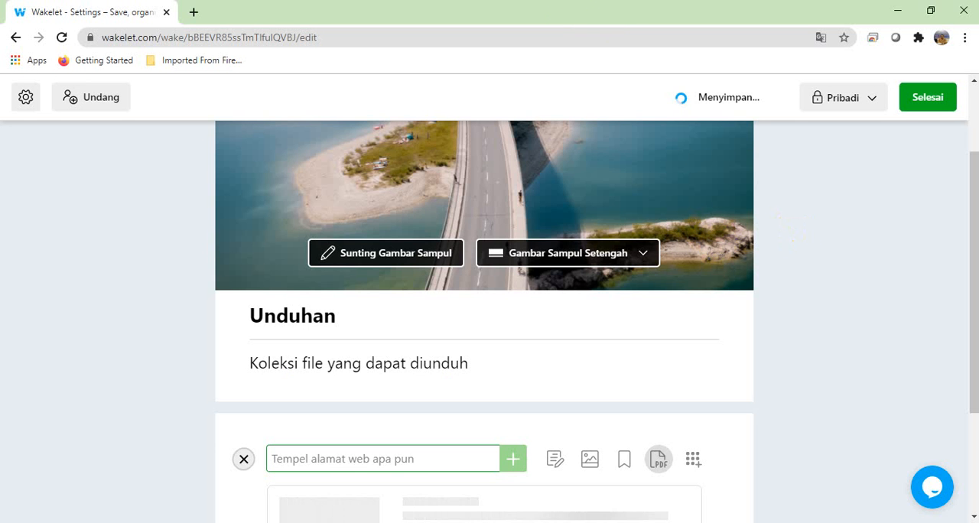
# Step: Check the uploaded PDF item, set the Unduhan collection's visibility to Publik, and finish editing
pyautogui.click(974, 107)
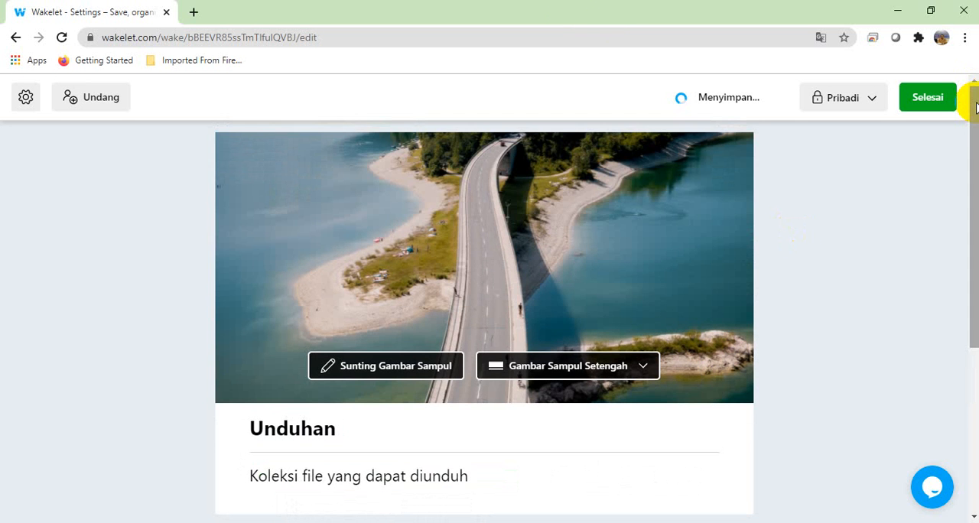
pyautogui.moveTo(976, 108); pyautogui.dragTo(976, 271)
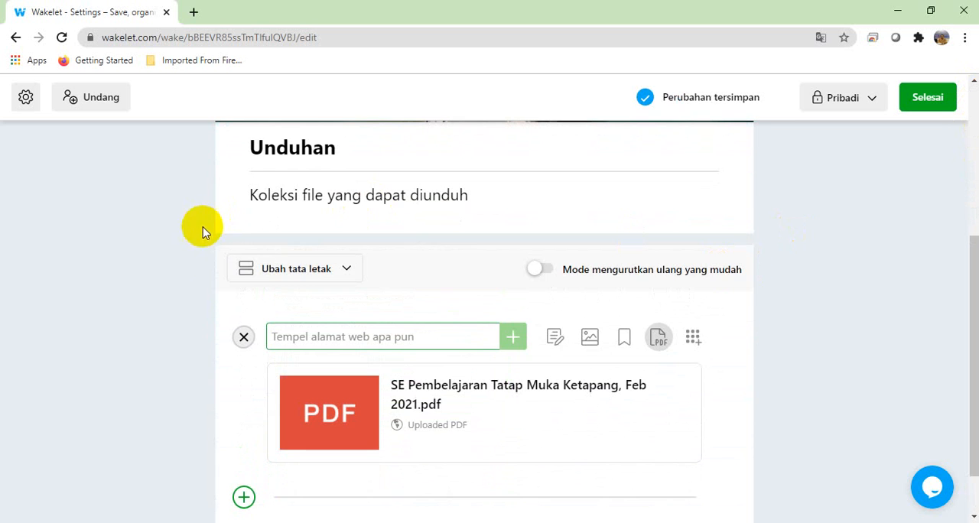
pyautogui.moveTo(974, 315); pyautogui.dragTo(965, 390)
pyautogui.moveTo(376, 338)
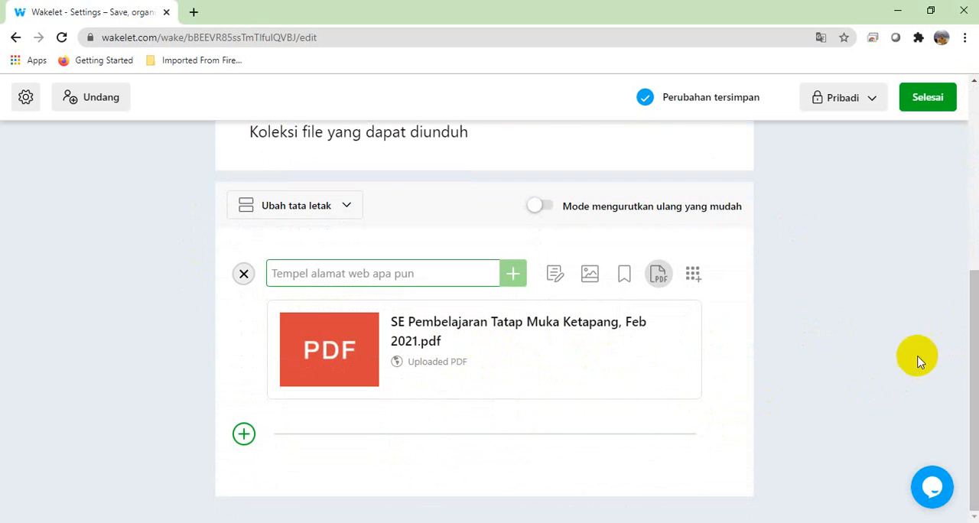
pyautogui.moveTo(594, 342)
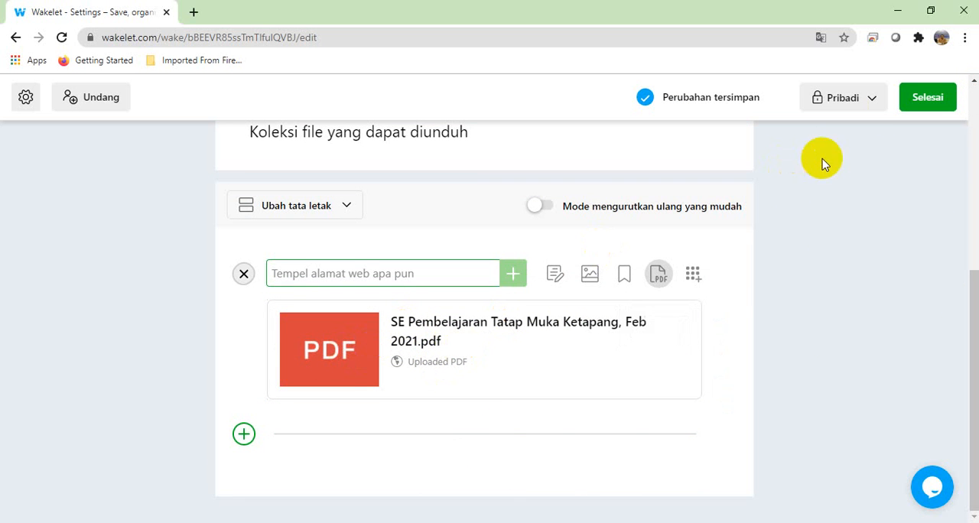
pyautogui.click(870, 103)
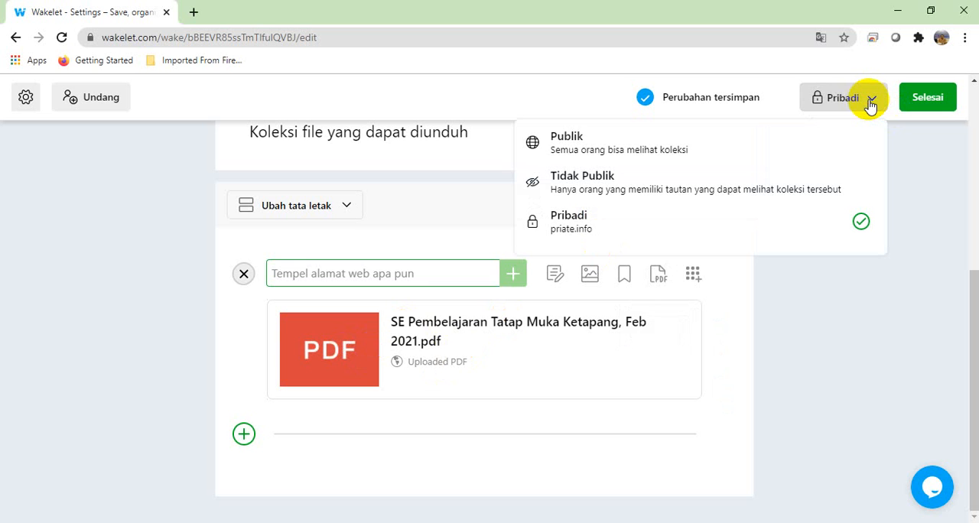
pyautogui.click(568, 146)
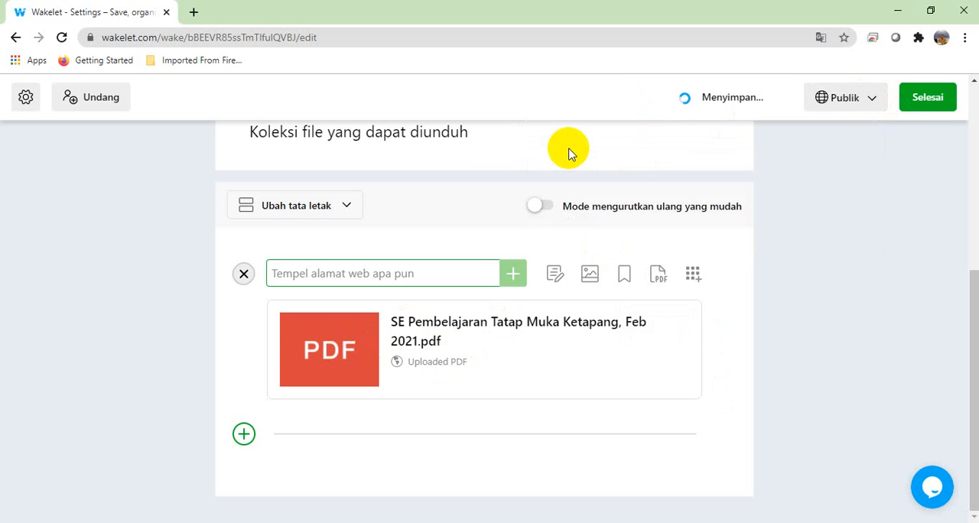
pyautogui.click(922, 105)
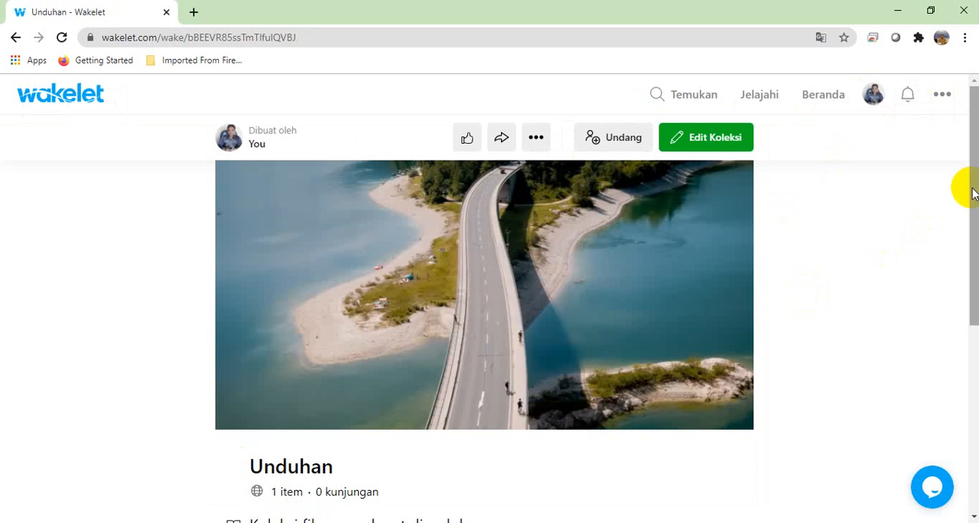
# Step: Reopen the Unduhan collection for editing and add the PDF "PERMENDIKBUD NOMOR 1 TAHUN 2021 TENTANG PPDB" from Downloads below the existing item
pyautogui.moveTo(968, 187); pyautogui.dragTo(964, 371)
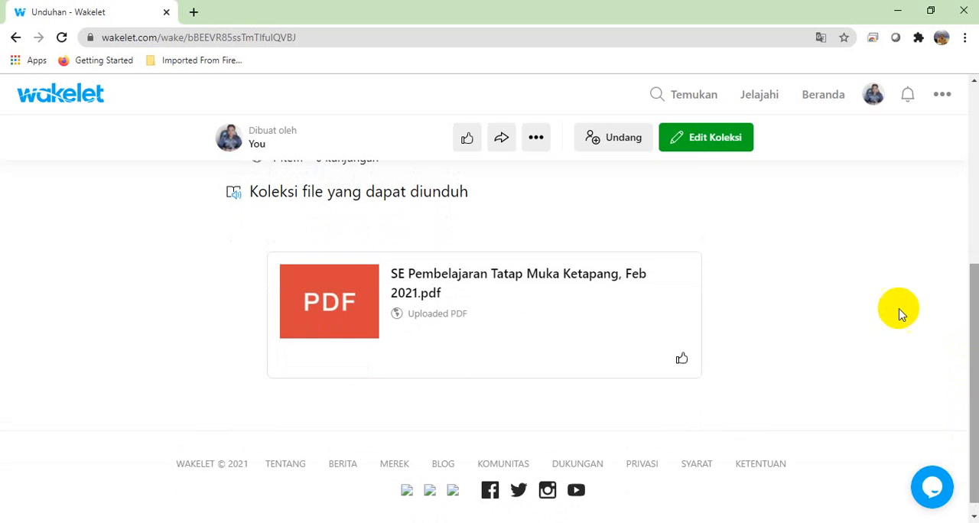
pyautogui.click(689, 144)
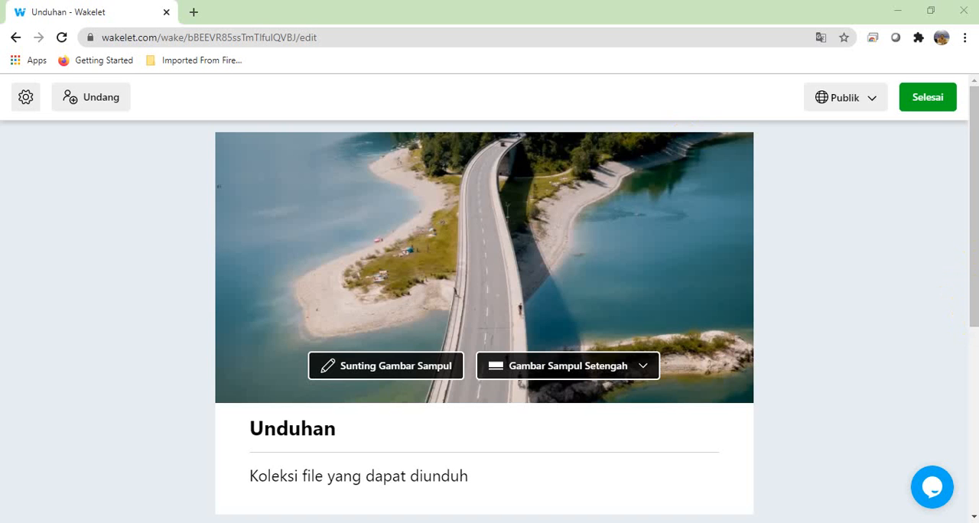
pyautogui.moveTo(968, 264); pyautogui.dragTo(970, 462)
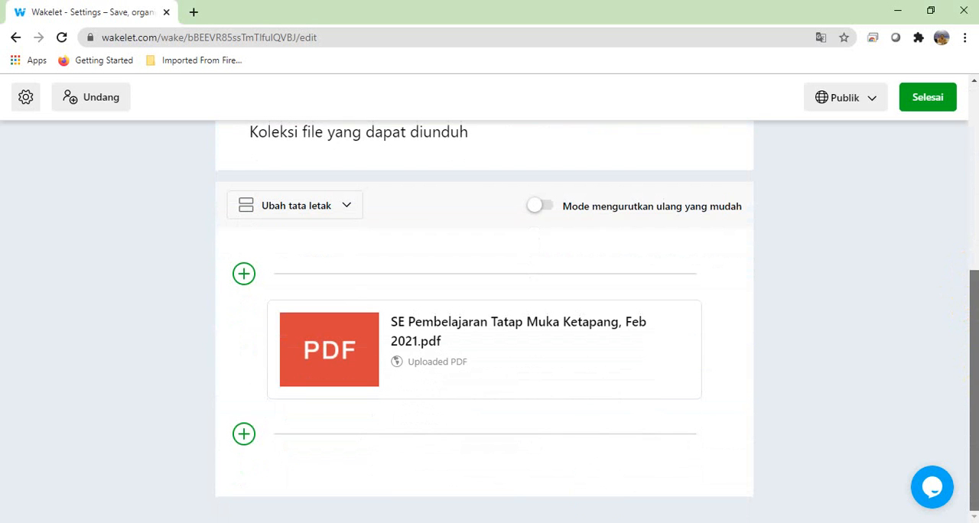
pyautogui.click(244, 436)
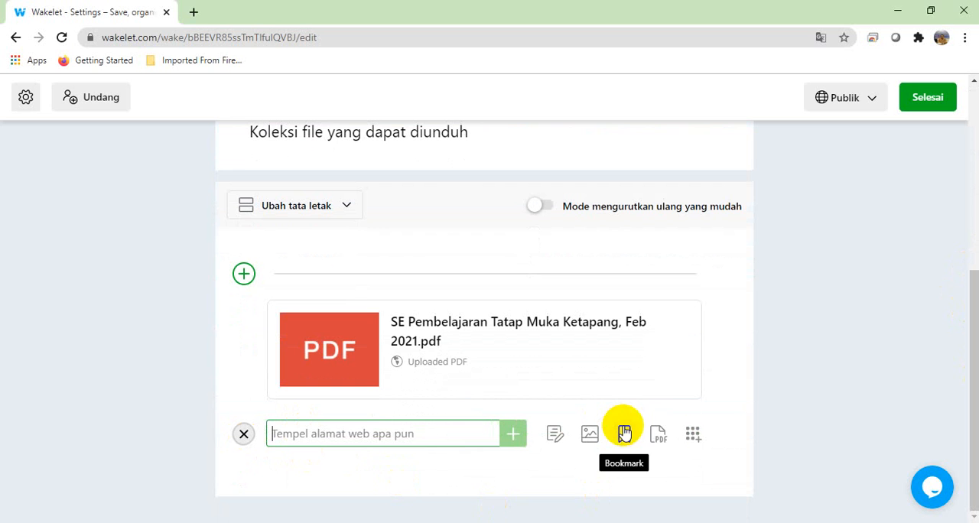
pyautogui.click(660, 435)
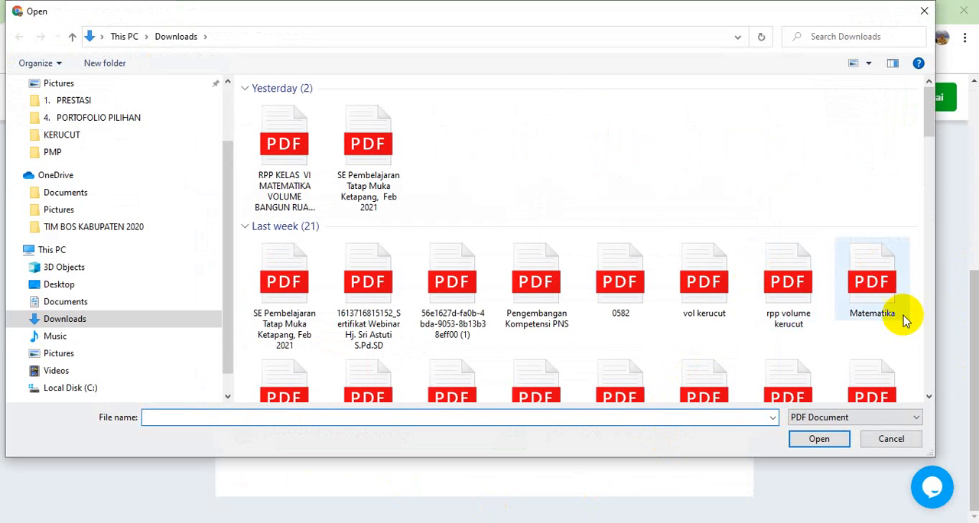
pyautogui.scroll(-3, 929, 369)
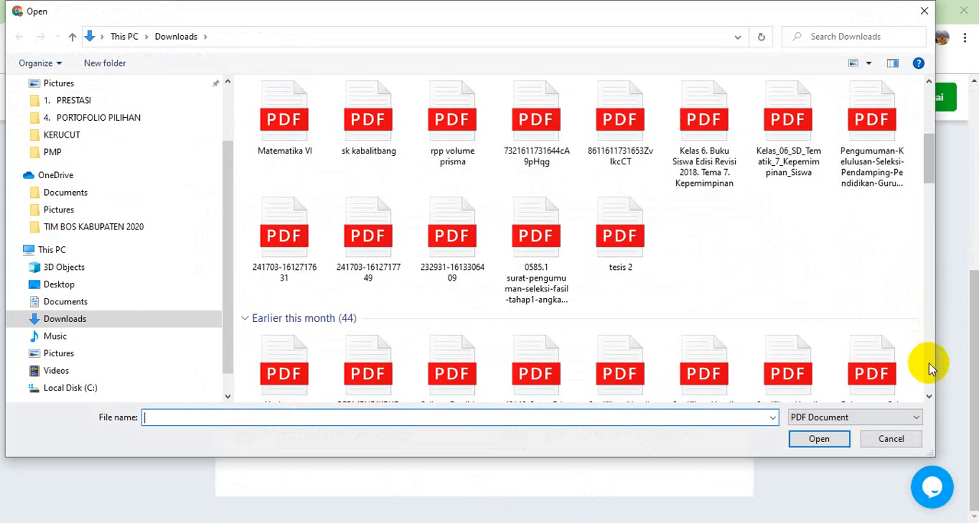
pyautogui.scroll(-4, 929, 367)
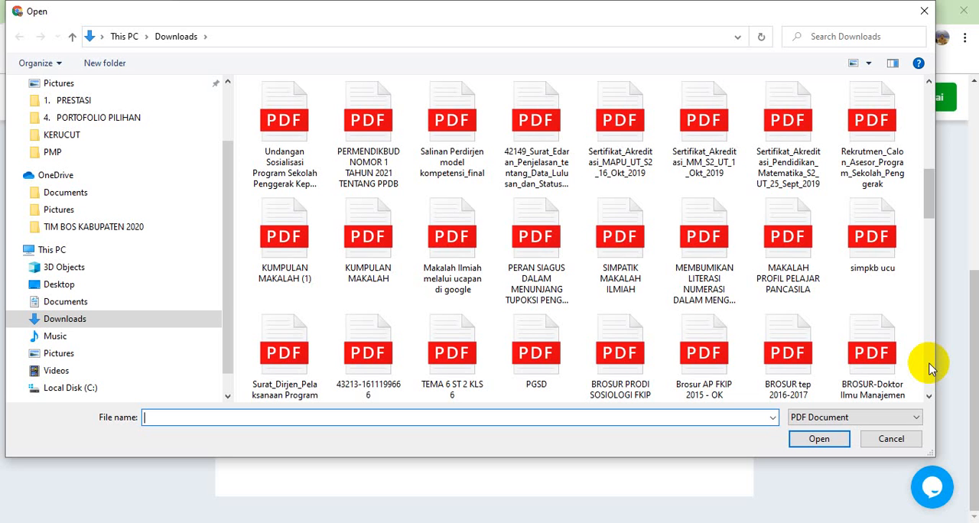
pyautogui.click(365, 103)
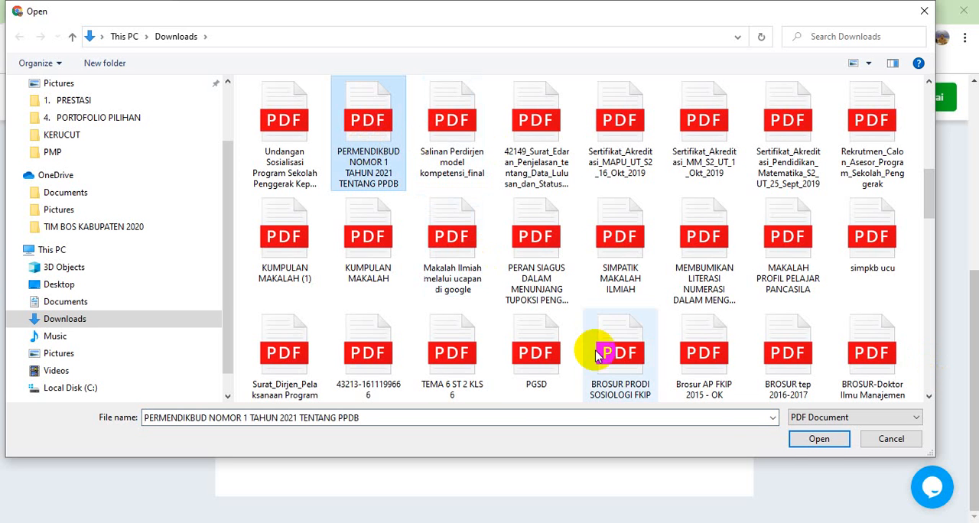
pyautogui.click(820, 445)
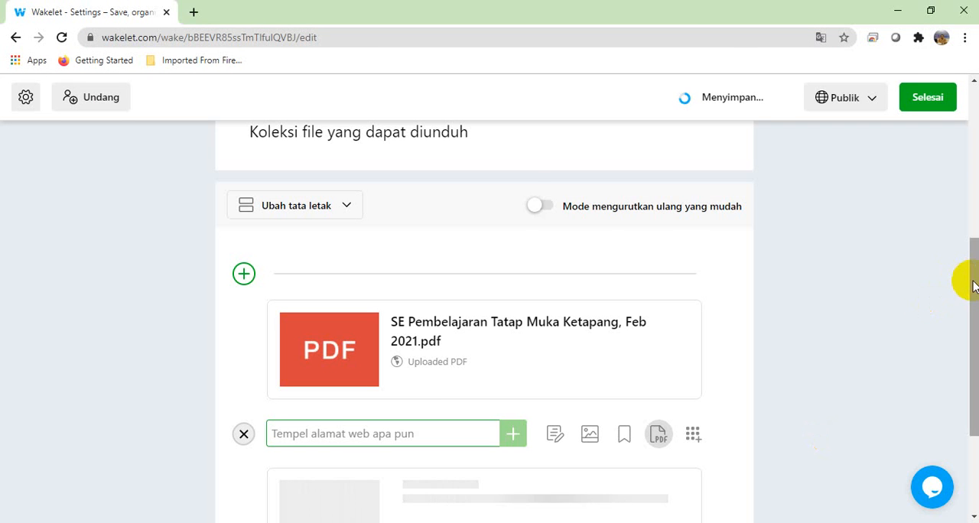
# Step: Check the newly uploaded PPDB regulation PDF and finish editing the Unduhan collection
pyautogui.moveTo(973, 283); pyautogui.dragTo(973, 366)
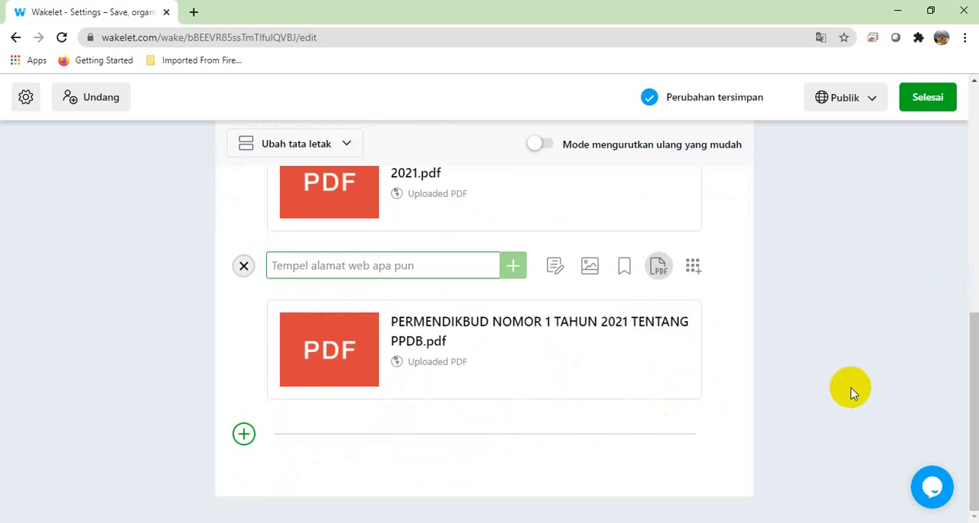
pyautogui.moveTo(968, 405)
pyautogui.mouseDown()
pyautogui.moveTo(970, 342)
pyautogui.moveTo(970, 407)
pyautogui.mouseUp()
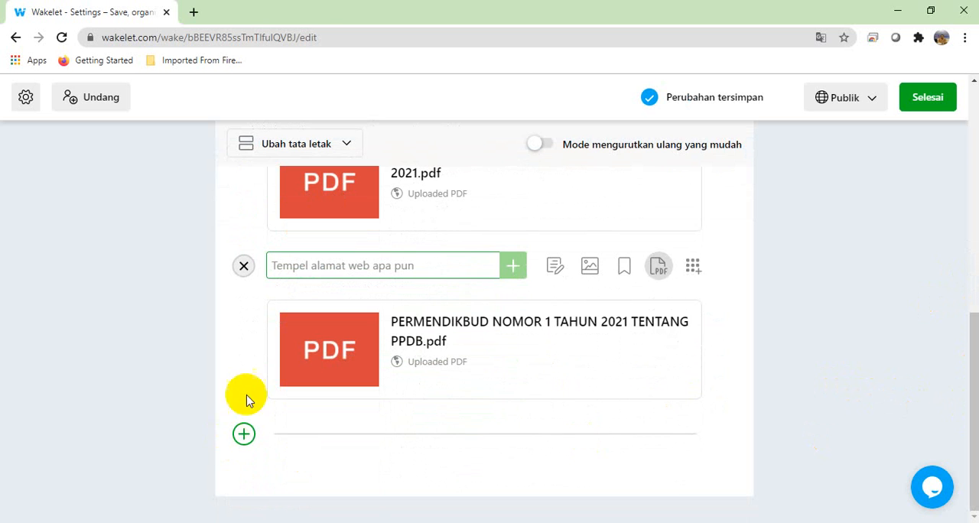
pyautogui.click(927, 104)
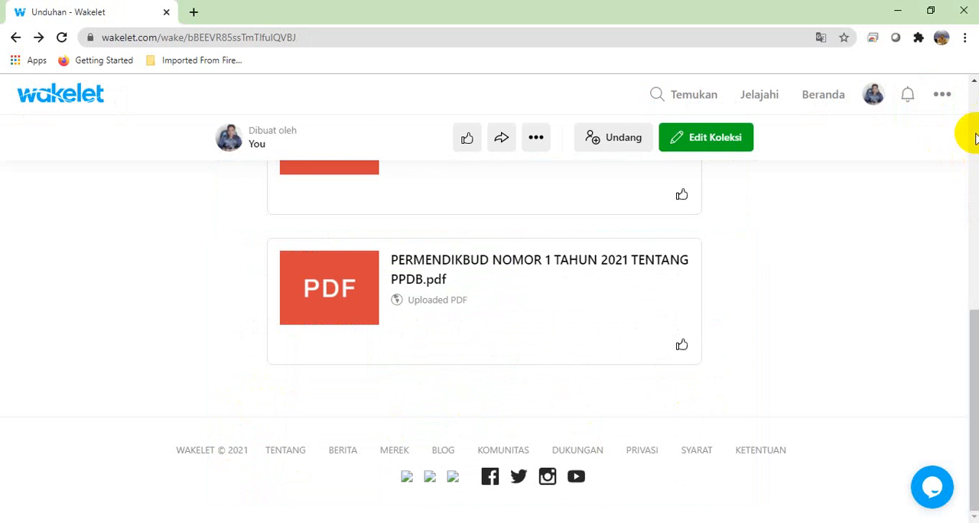
pyautogui.scroll(10, 973, 132)
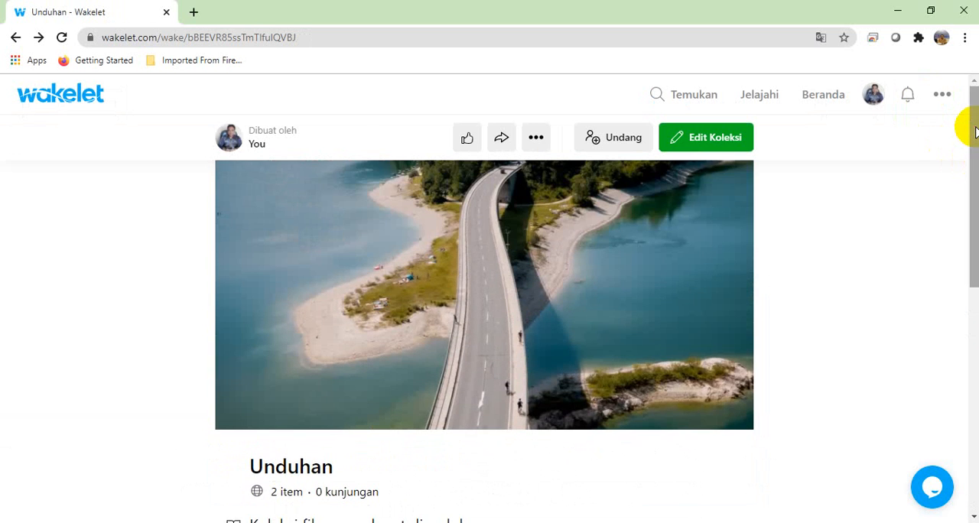
# Step: Go to the Beranda page and look over the Gallery Kepengawasan, Media Sosial and Unduhan collections
pyautogui.click(813, 94)
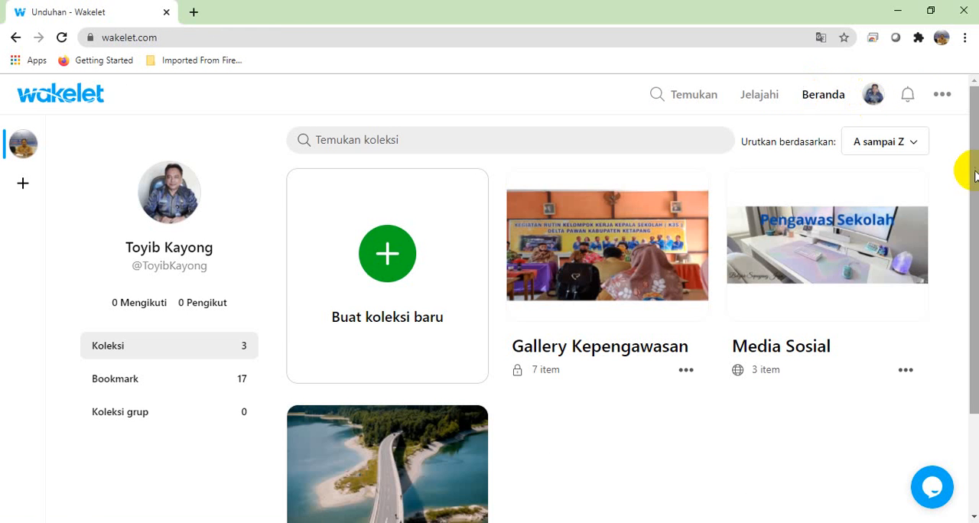
pyautogui.moveTo(971, 172); pyautogui.dragTo(975, 257)
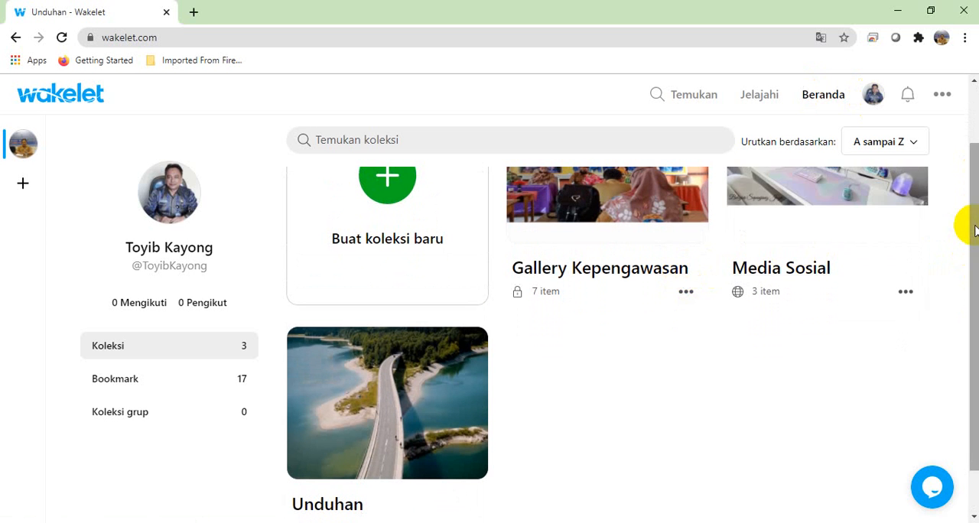
pyautogui.scroll(-1, 964, 230)
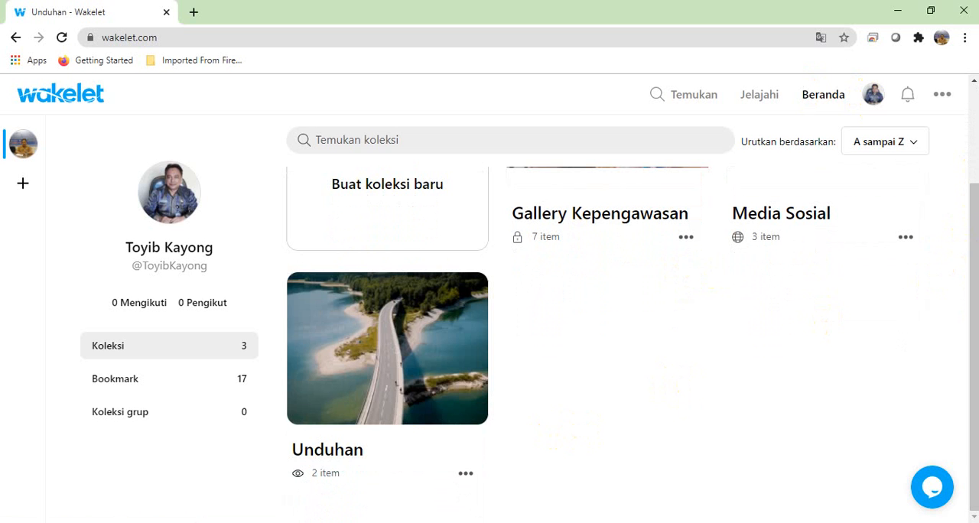
pyautogui.click(975, 147)
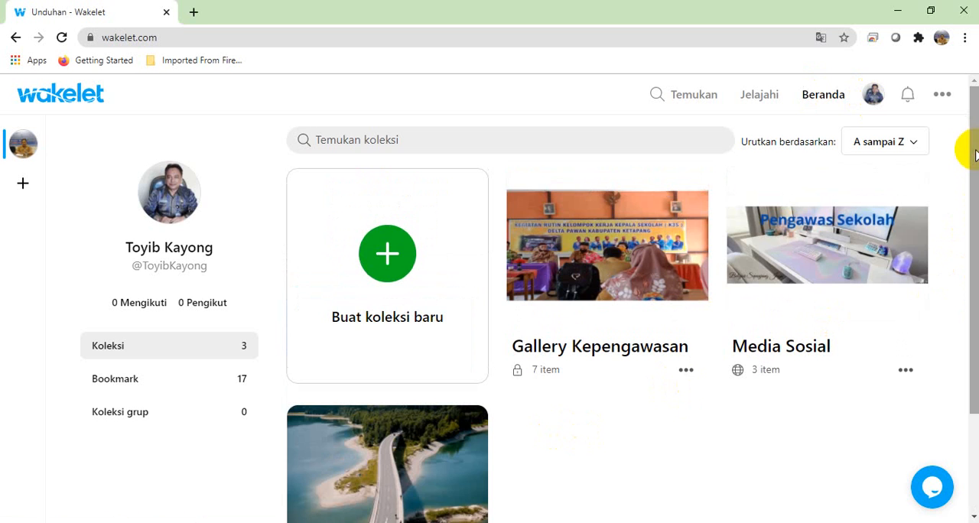
pyautogui.scroll(-3, 975, 153)
pyautogui.scroll(3, 965, 134)
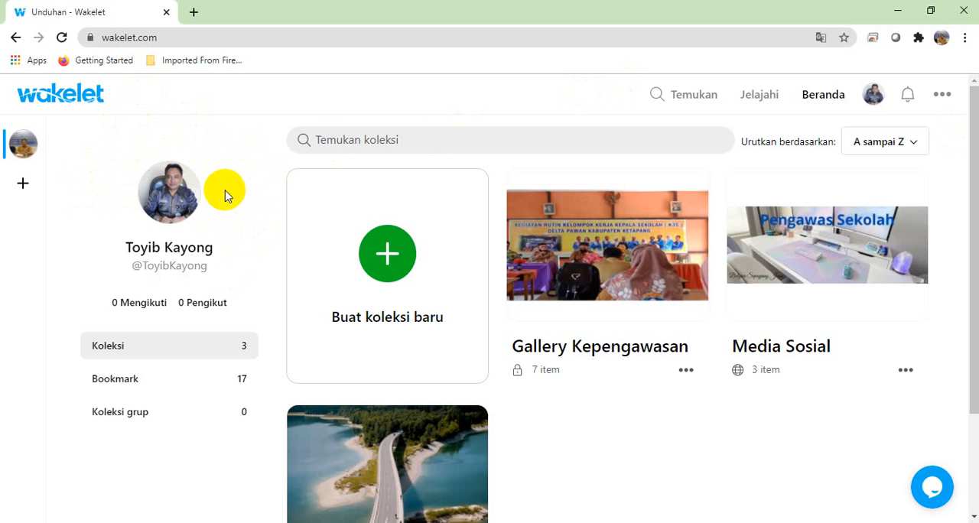
# Step: Open the public profile page and copy its full web address
pyautogui.click(167, 196)
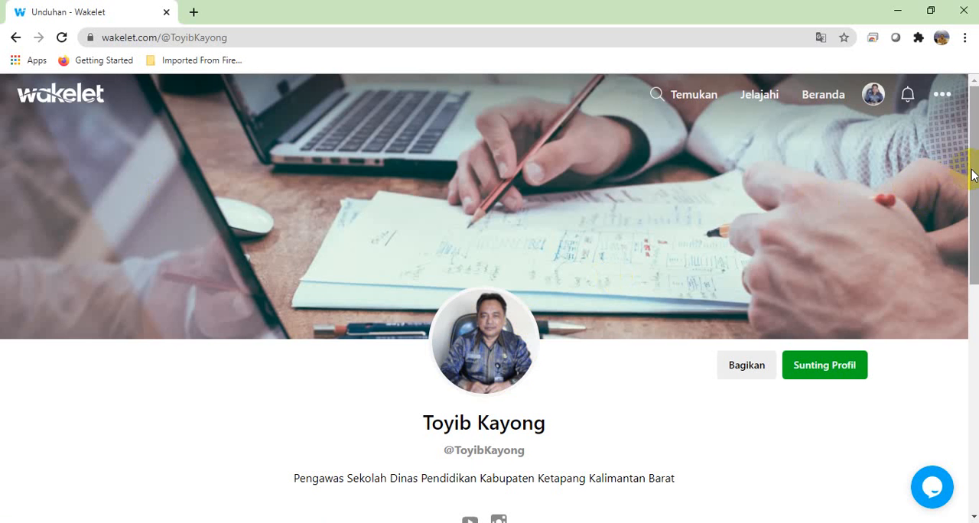
pyautogui.moveTo(973, 175)
pyautogui.mouseDown()
pyautogui.moveTo(972, 402)
pyautogui.moveTo(973, 170)
pyautogui.mouseUp()
pyautogui.click(261, 36)
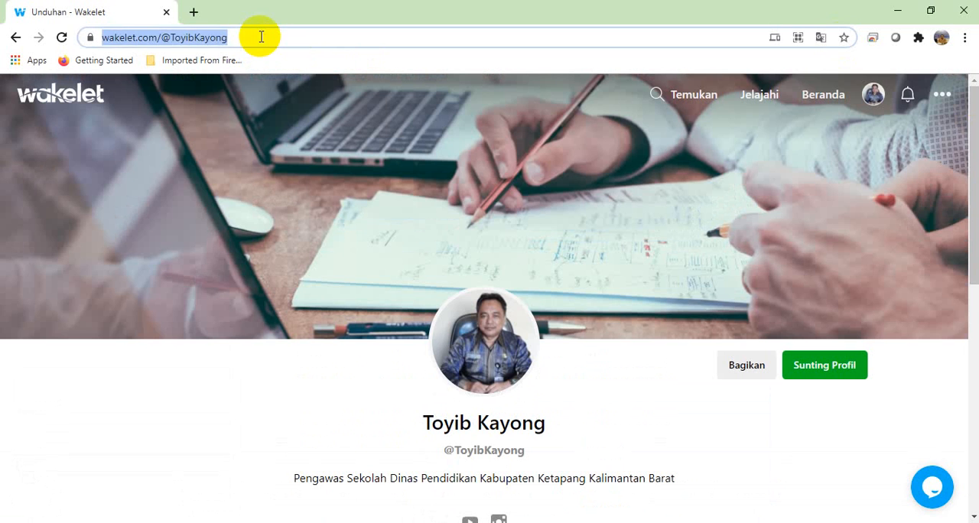
pyautogui.click(259, 36)
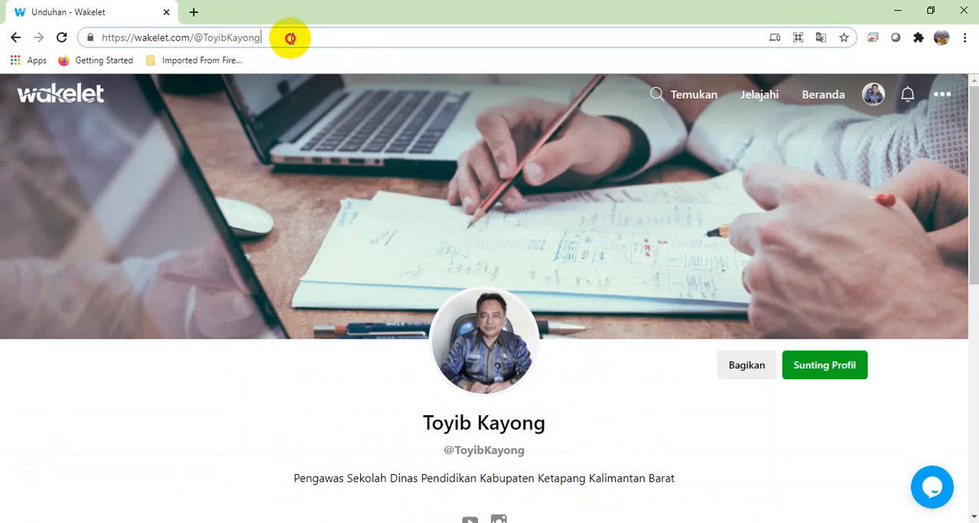
pyautogui.moveTo(267, 38); pyautogui.dragTo(85, 37)
pyautogui.hotkey('ctrl', 'c')
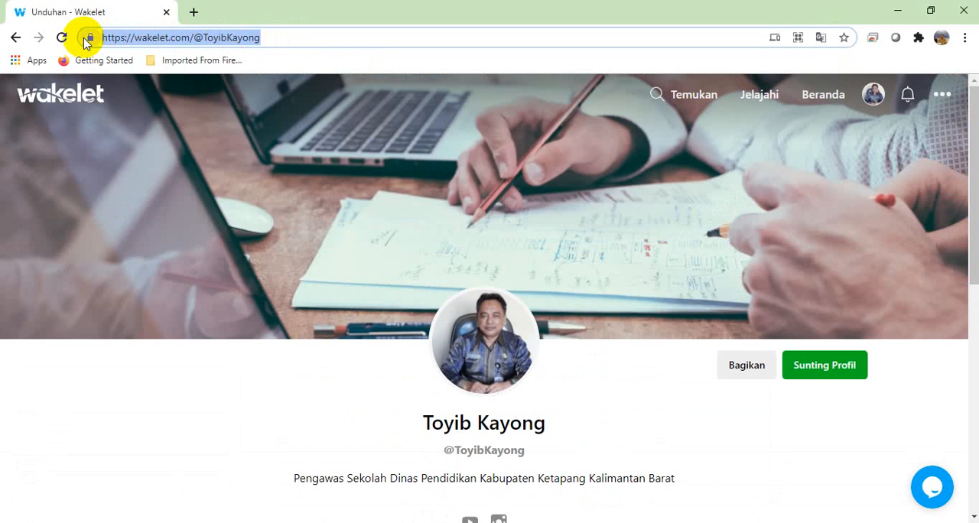
# Step: Open WhatsApp Web (web.whatsapp.com) in a new browser tab
pyautogui.click(193, 11)
pyautogui.write('web.whatsapp.com')
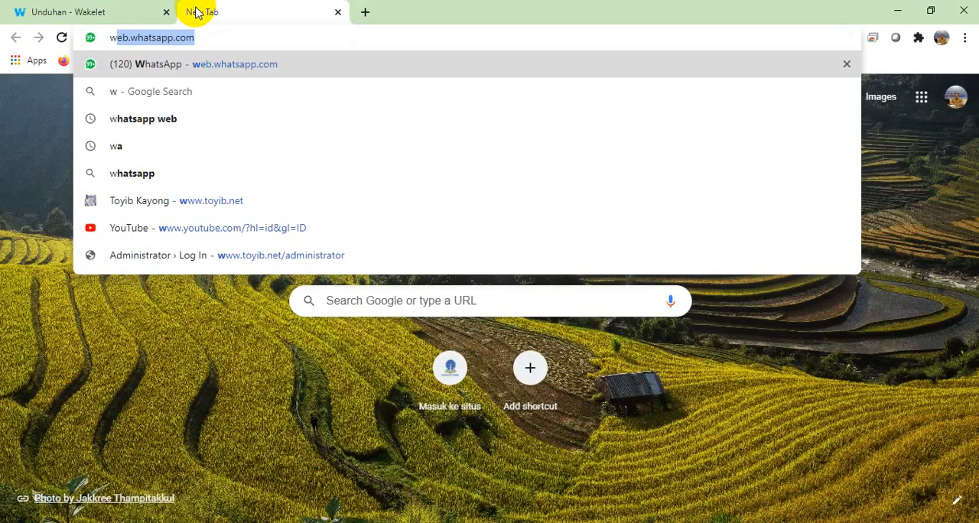
pyautogui.press('Return')
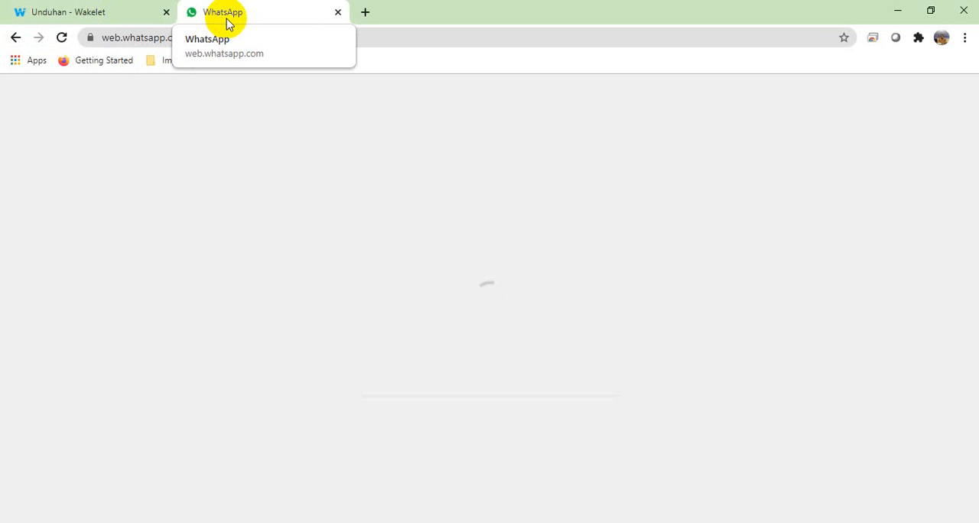
# Step: Return to the Wakelet profile page and review it from the cover image down to its Profile section
pyautogui.click(122, 12)
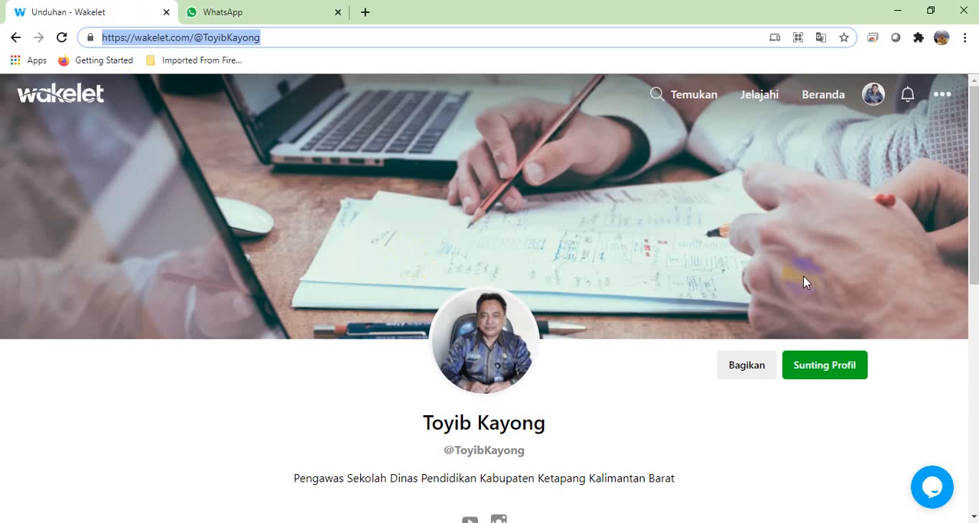
pyautogui.moveTo(975, 170)
pyautogui.mouseDown()
pyautogui.moveTo(975, 251)
pyautogui.moveTo(973, 153)
pyautogui.mouseUp()
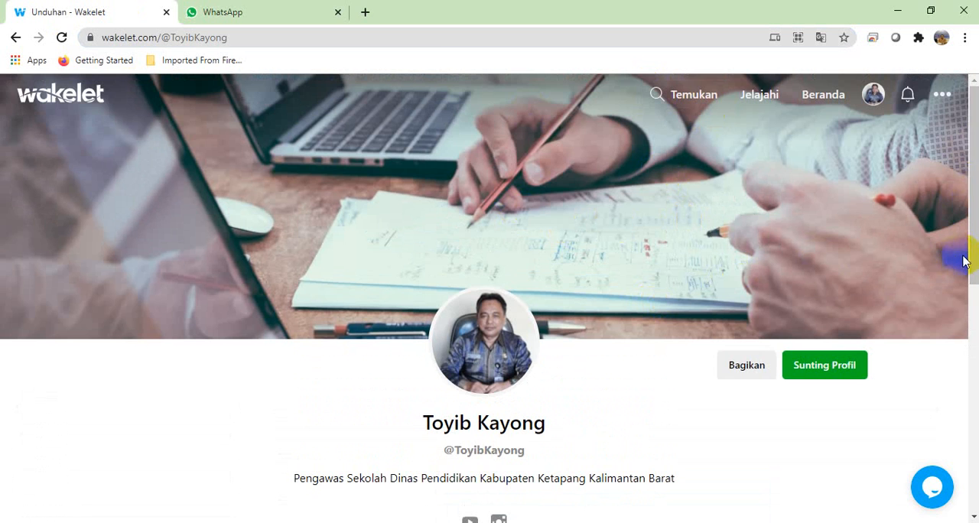
pyautogui.scroll(-2, 970, 230)
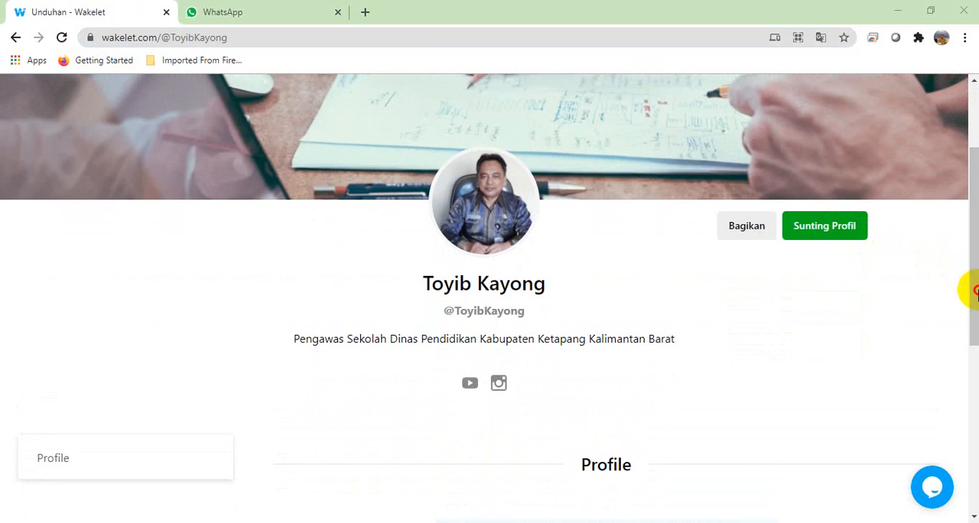
pyautogui.scroll(-3, 969, 280)
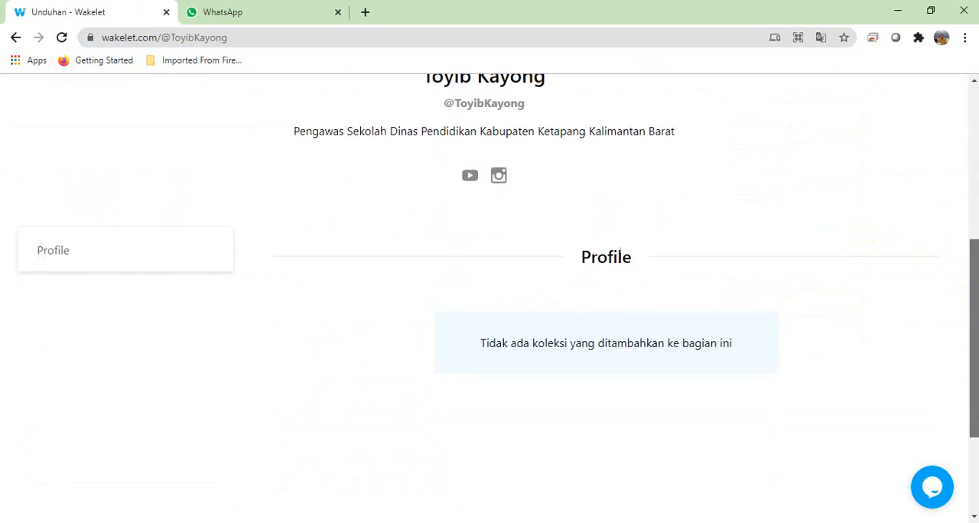
pyautogui.moveTo(972, 378); pyautogui.dragTo(971, 205)
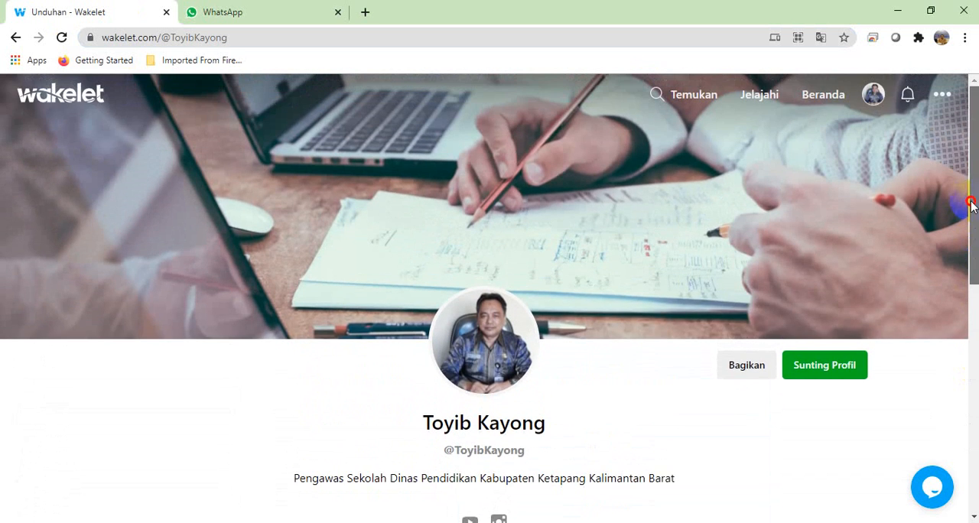
# Step: Switch to WhatsApp Web, find the contact's chat, and send the copied Wakelet profile link, a second time with its preview card
pyautogui.click(280, 13)
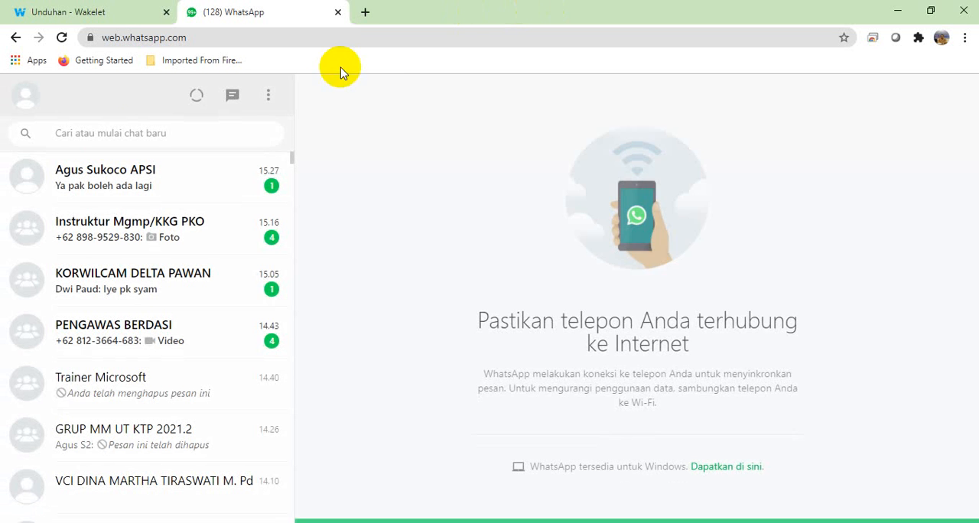
pyautogui.click(130, 130)
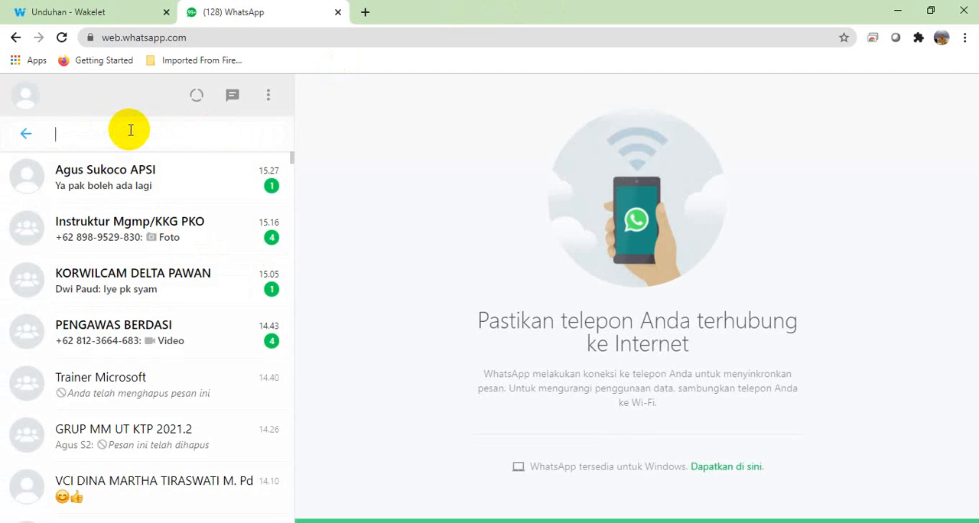
pyautogui.write('rara')
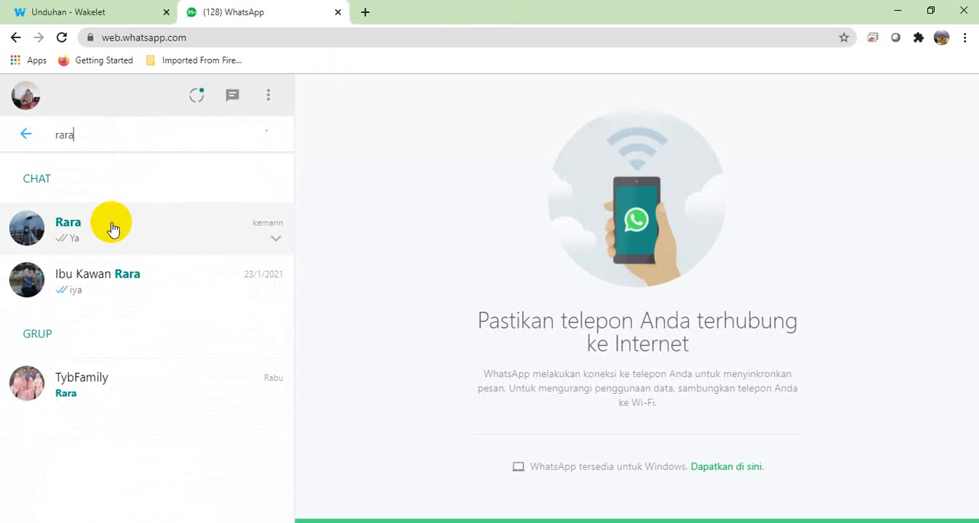
pyautogui.click(110, 223)
pyautogui.hotkey('ctrl', 'v')
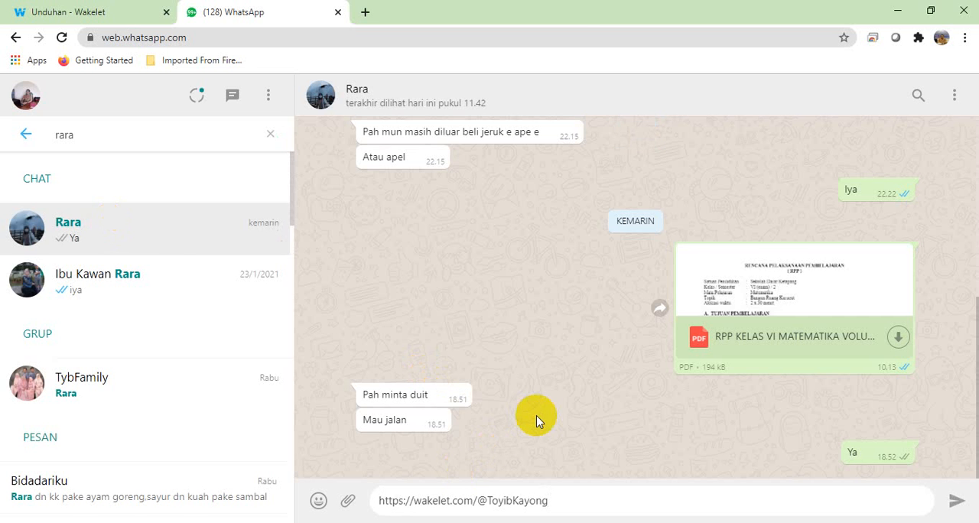
pyautogui.press('Return')
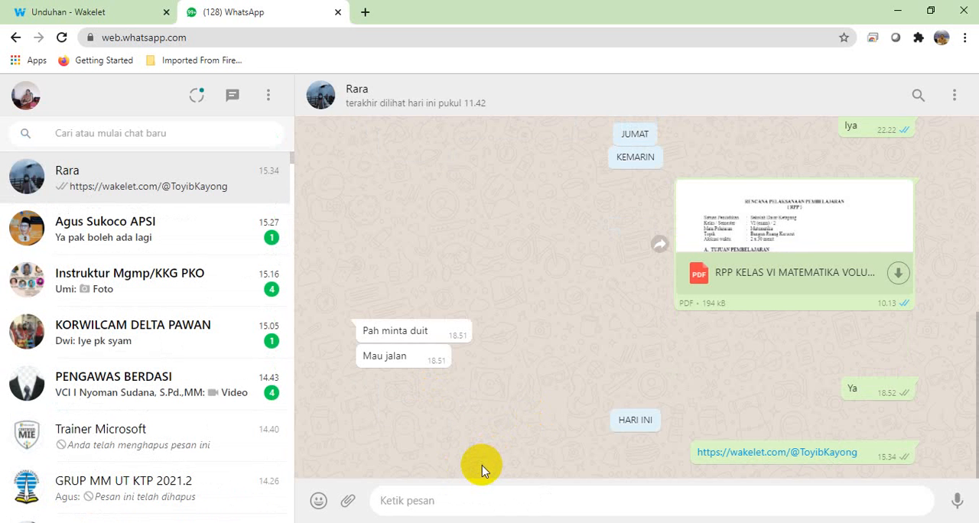
pyautogui.hotkey('ctrl', 'v')
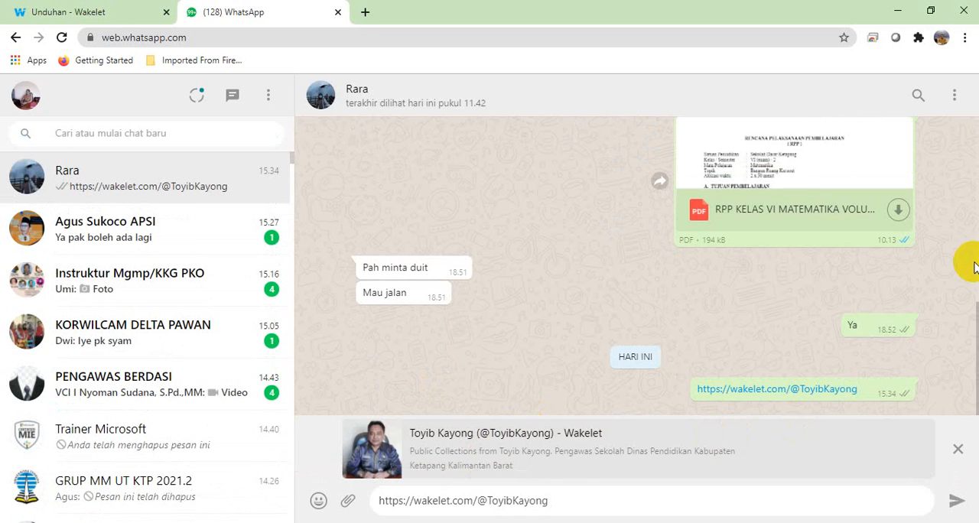
pyautogui.press('Return')
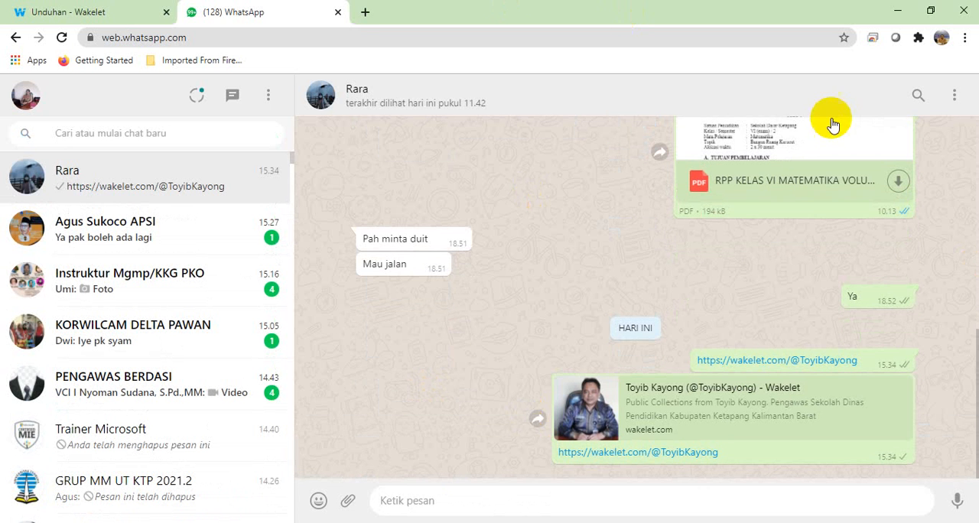
# Step: Delete the first profile link message, the one without a preview card, for everyone in the chat
pyautogui.click(903, 362)
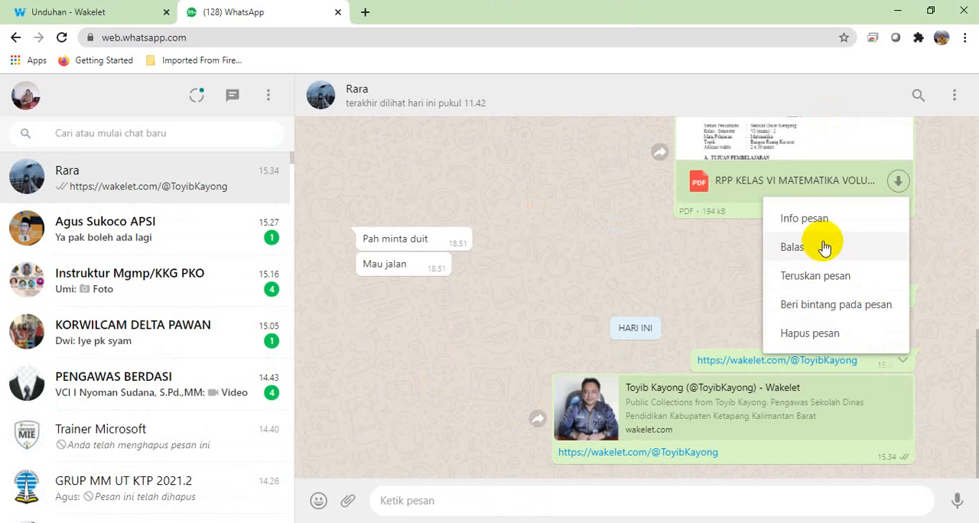
pyautogui.click(834, 334)
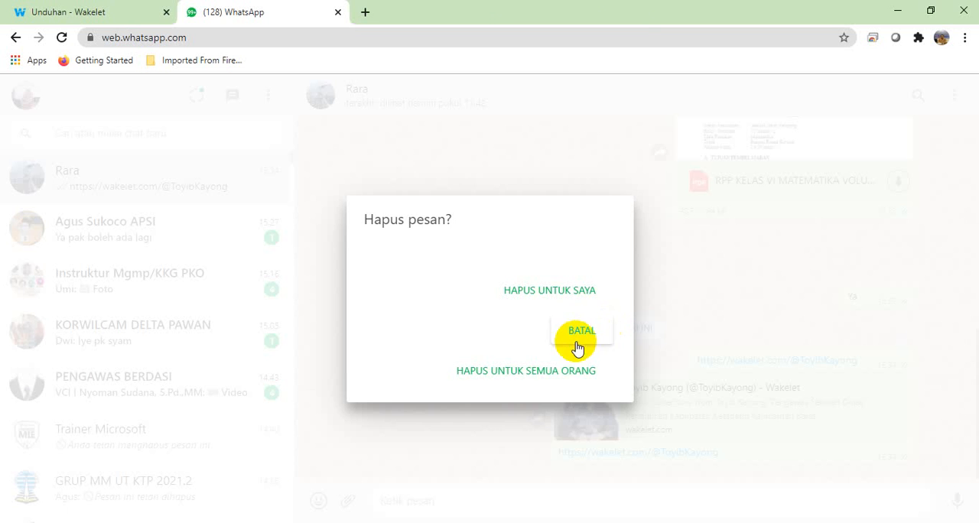
pyautogui.click(563, 372)
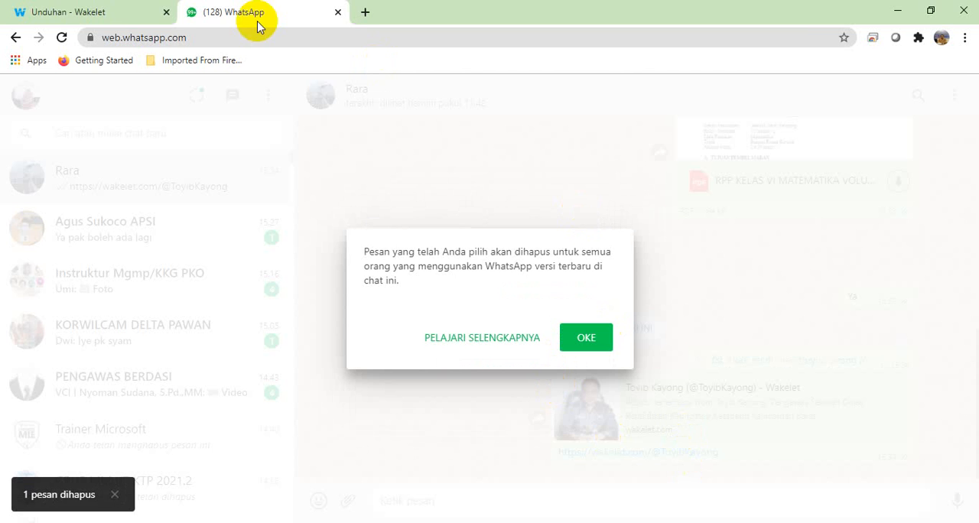
# Step: Switch back to the Wakelet profile page and go to the Beranda page
pyautogui.click(98, 14)
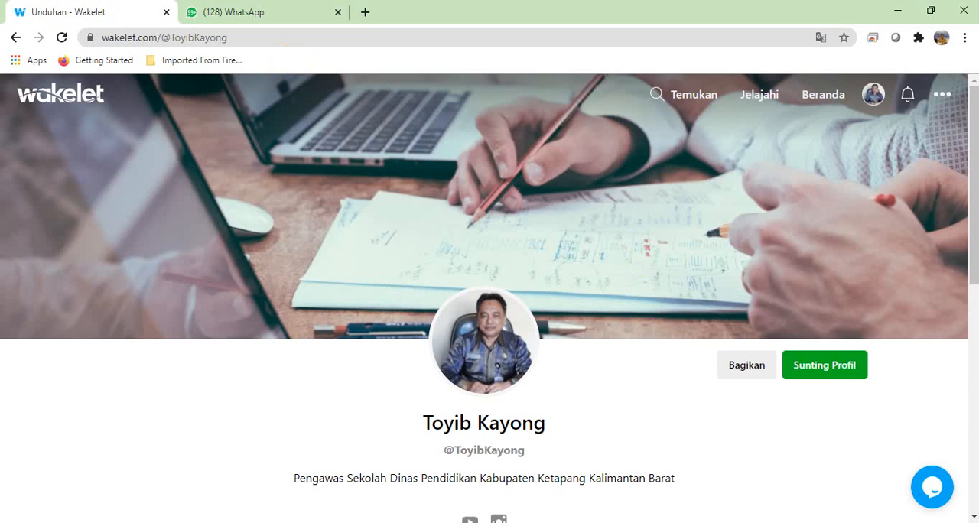
pyautogui.moveTo(975, 198)
pyautogui.mouseDown()
pyautogui.moveTo(974, 416)
pyautogui.moveTo(974, 191)
pyautogui.mouseUp()
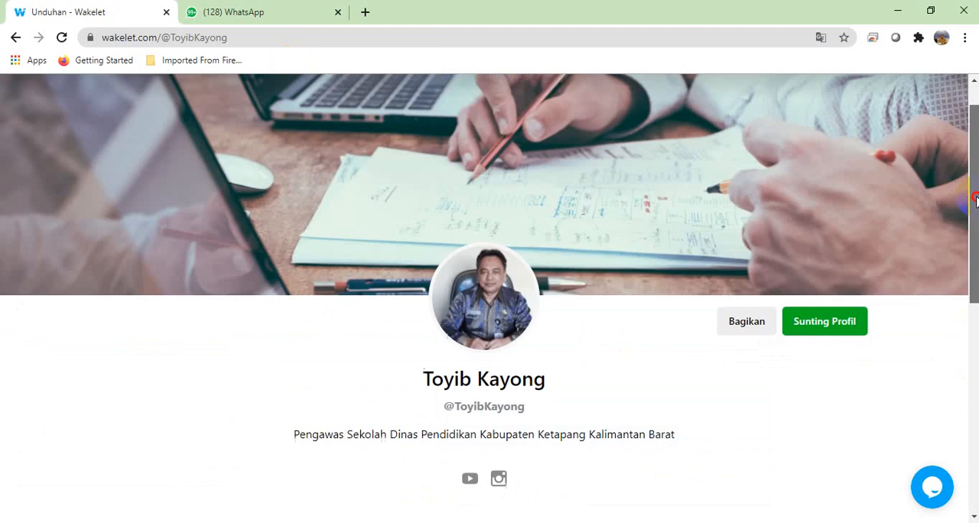
pyautogui.click(820, 98)
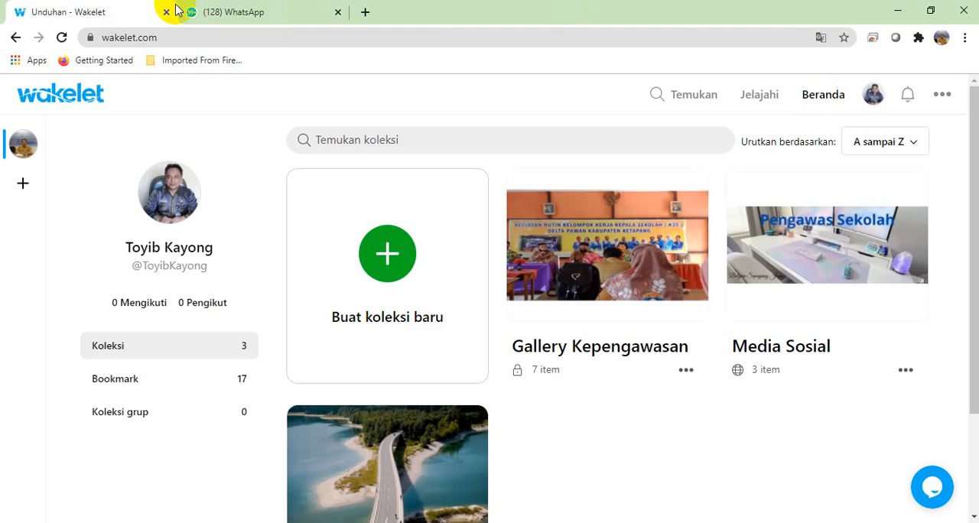
# Step: Return to WhatsApp, acknowledge the deletion notice, open the sent profile link to check the page down to its collections, and close it
pyautogui.click(286, 19)
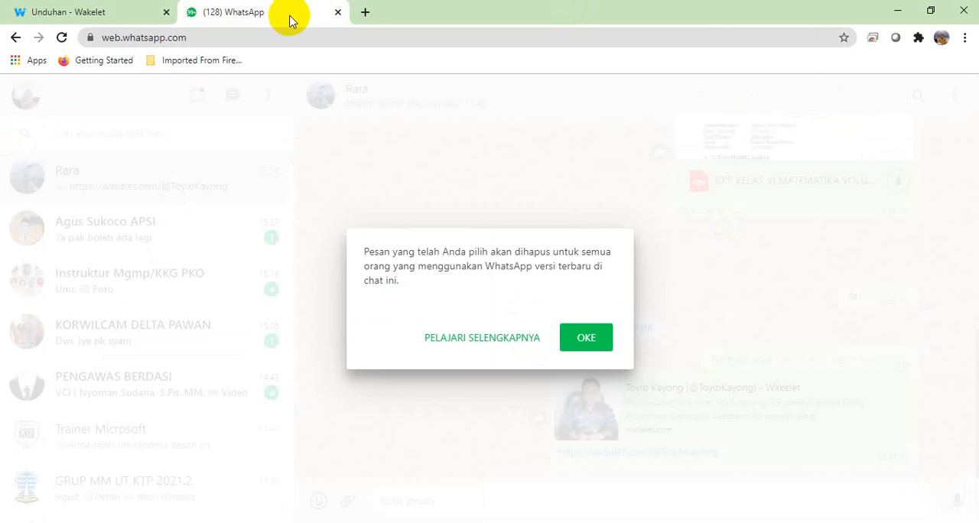
pyautogui.click(586, 338)
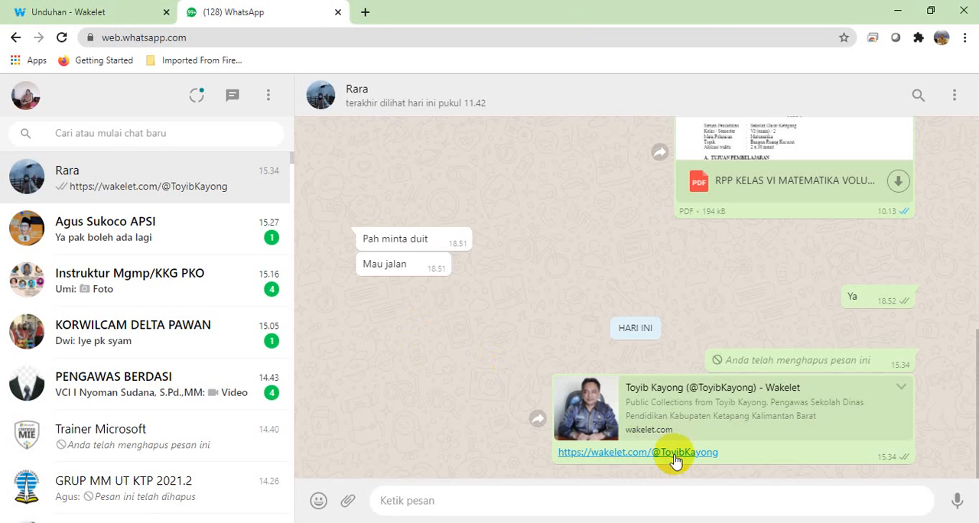
pyautogui.click(630, 453)
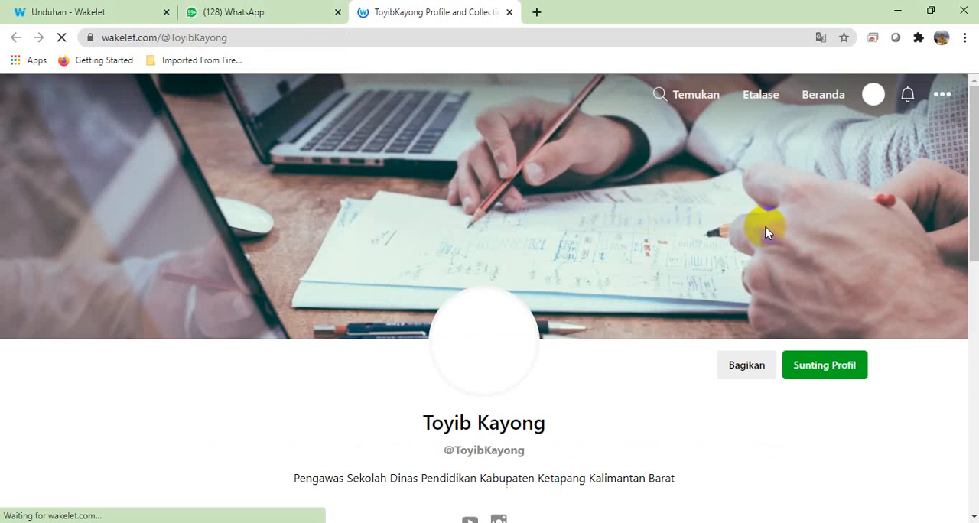
pyautogui.moveTo(974, 156); pyautogui.dragTo(973, 448)
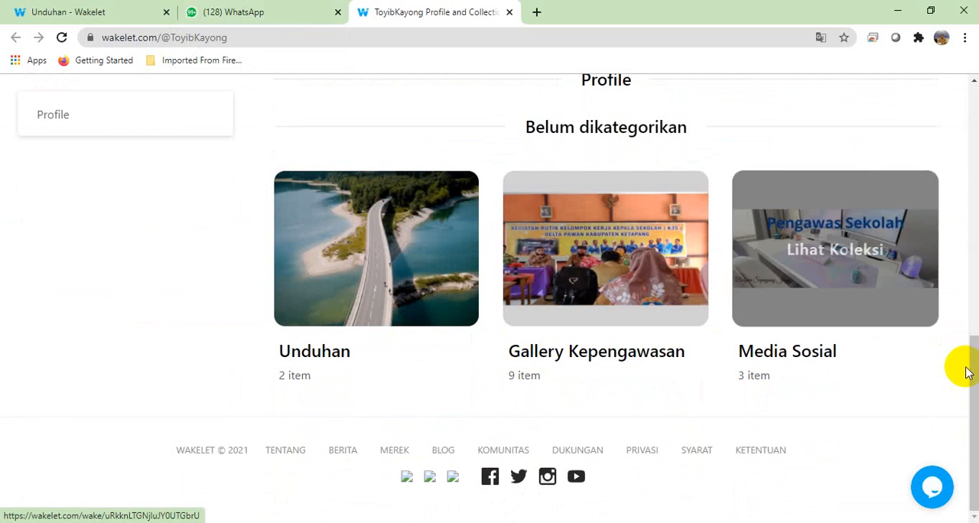
pyautogui.moveTo(969, 389); pyautogui.dragTo(970, 123)
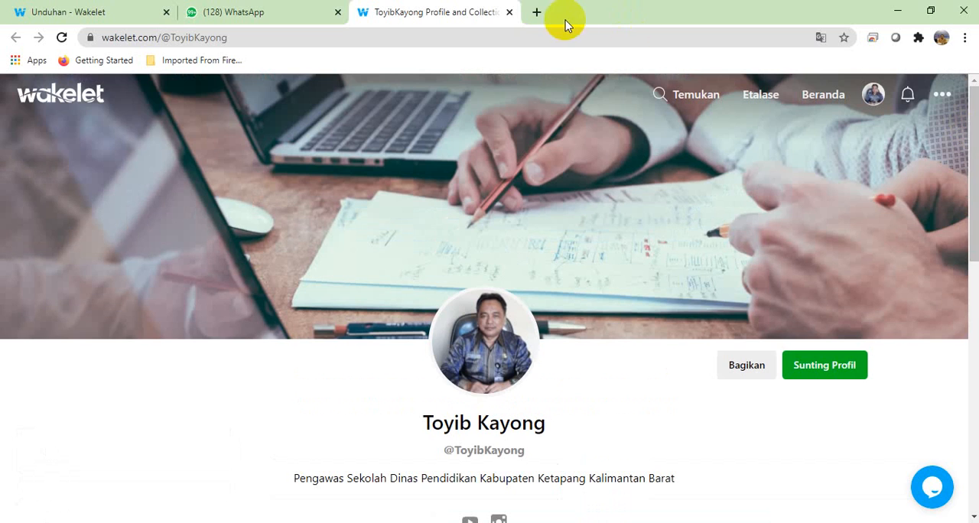
pyautogui.click(510, 13)
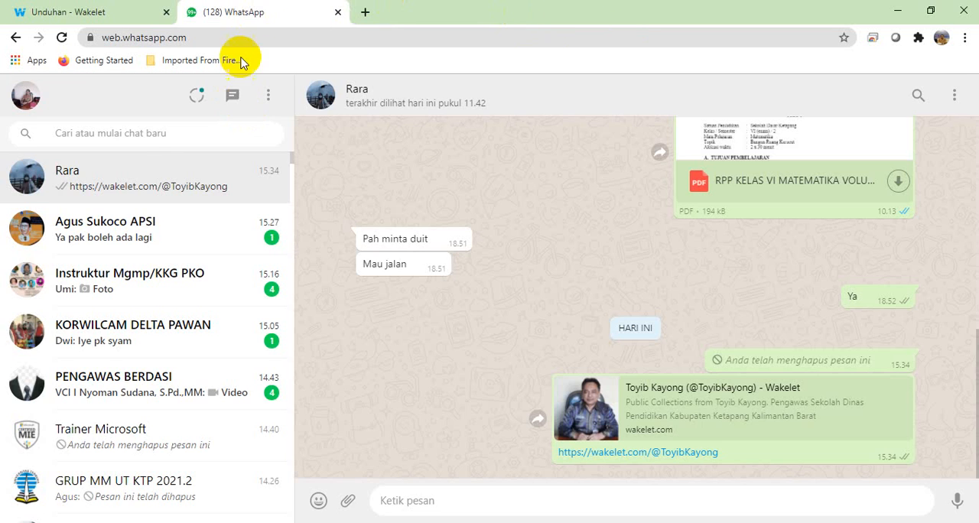
# Step: Return to Wakelet's Beranda page, look over the collections, and open the Gallery Kepengawasan collection
pyautogui.click(76, 9)
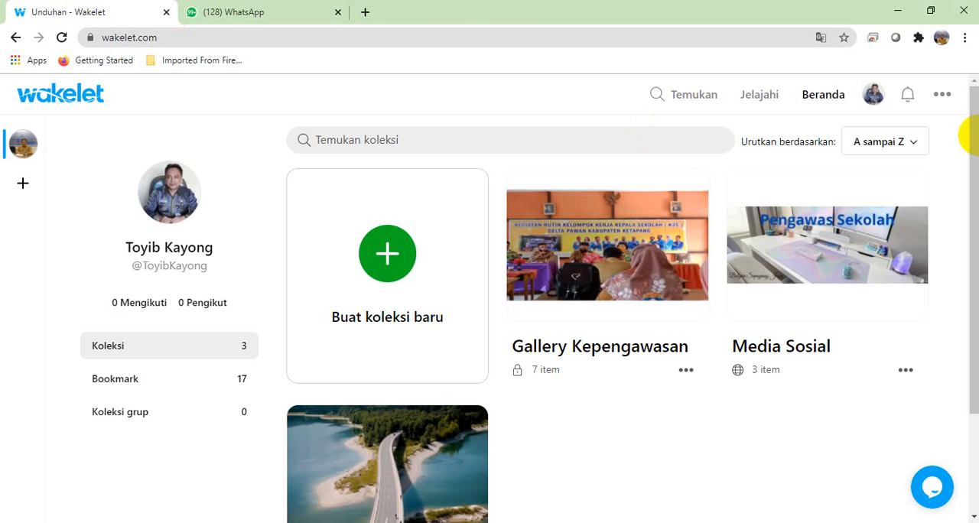
pyautogui.moveTo(972, 135); pyautogui.dragTo(971, 233)
pyautogui.scroll(3, 975, 282)
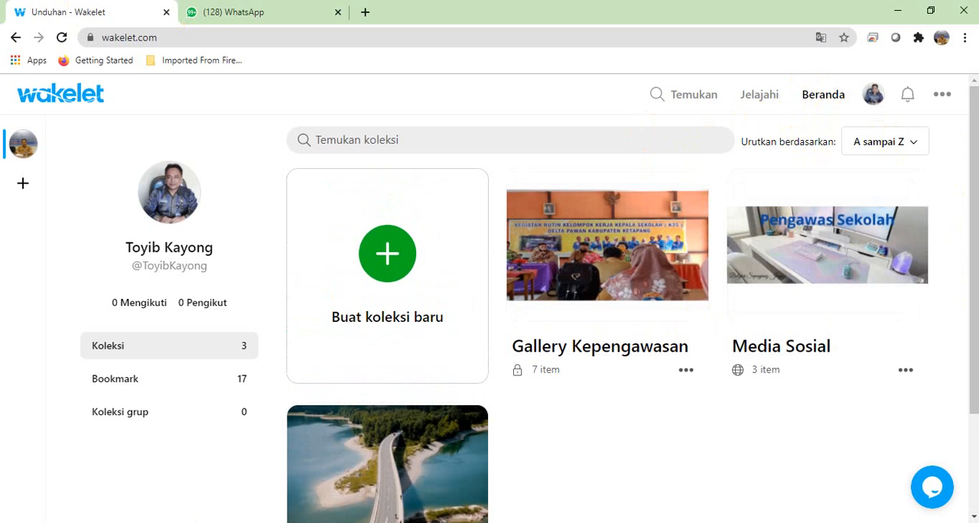
pyautogui.moveTo(973, 169); pyautogui.dragTo(968, 205)
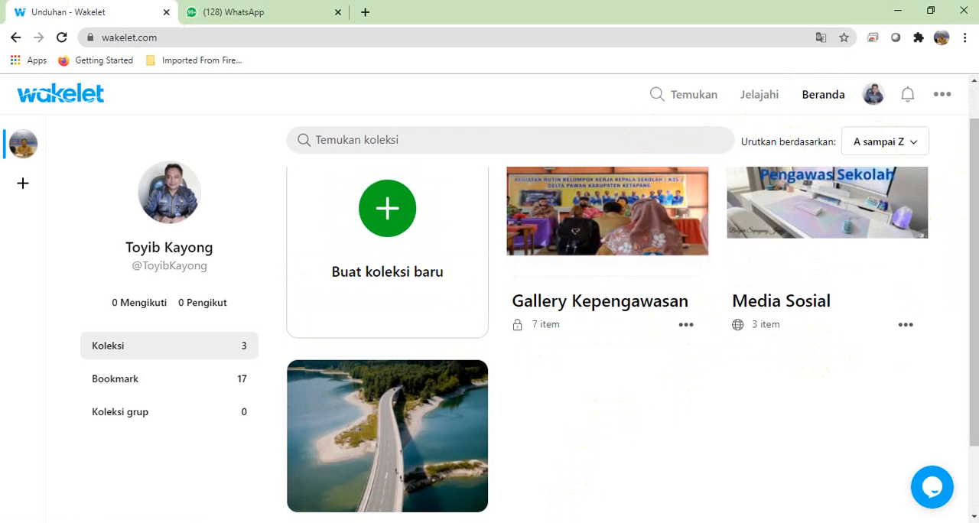
pyautogui.scroll(1, 975, 306)
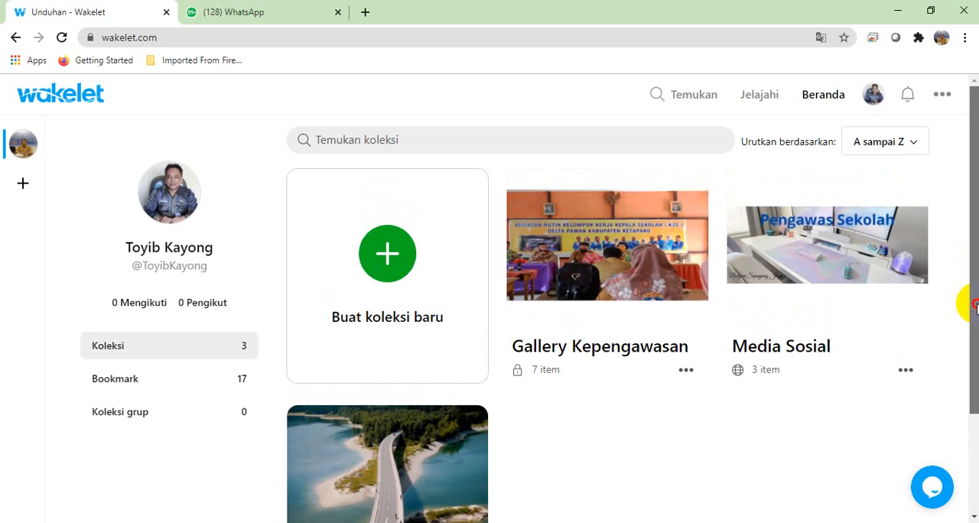
pyautogui.click(593, 263)
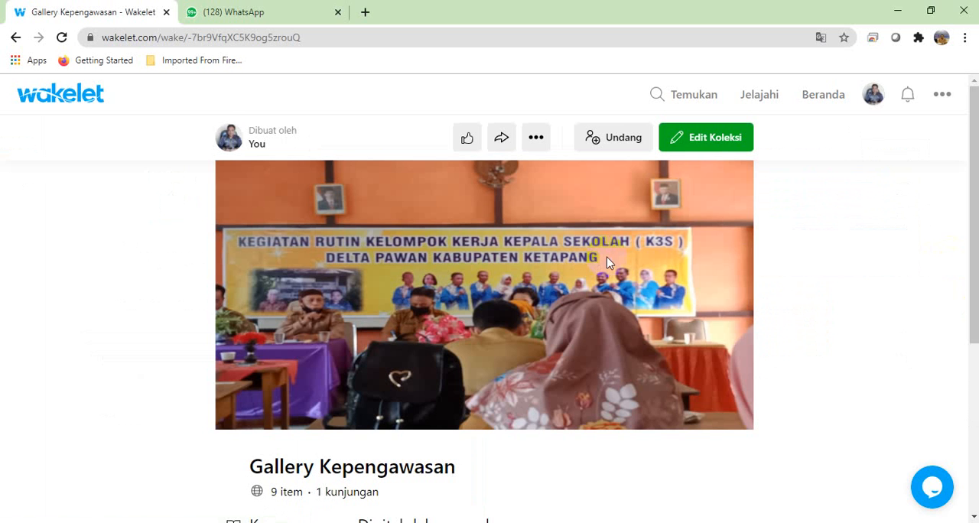
pyautogui.moveTo(975, 194); pyautogui.dragTo(968, 131)
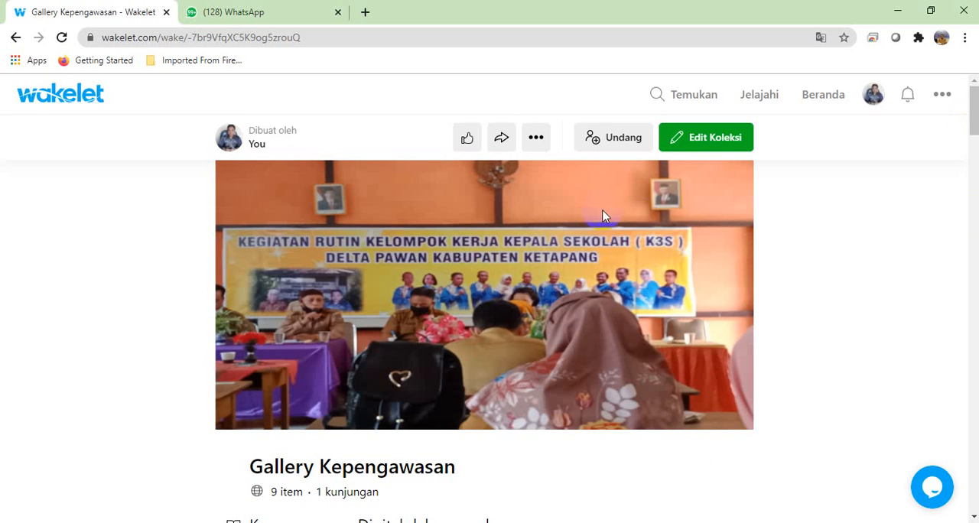
# Step: Copy the Gallery Kepengawasan collection's share link and send it to the same contact in WhatsApp
pyautogui.click(502, 142)
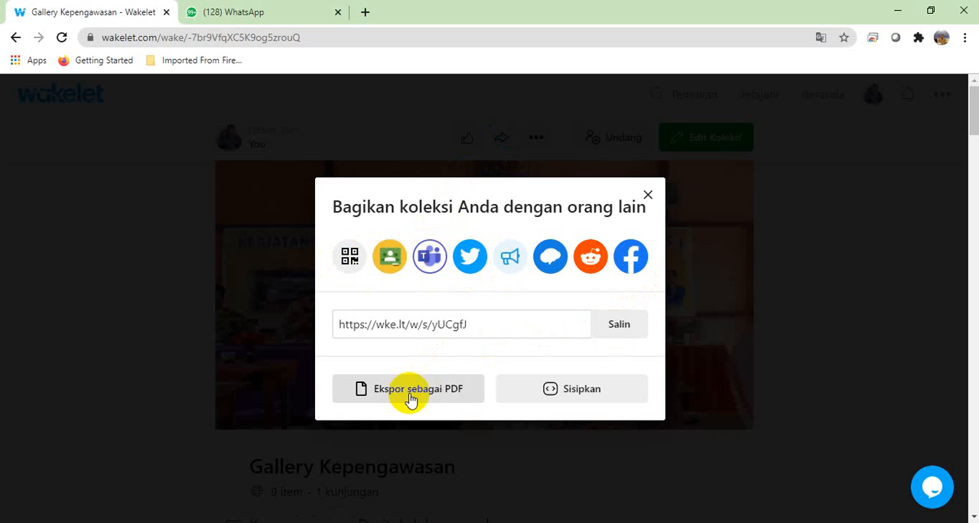
pyautogui.click(618, 332)
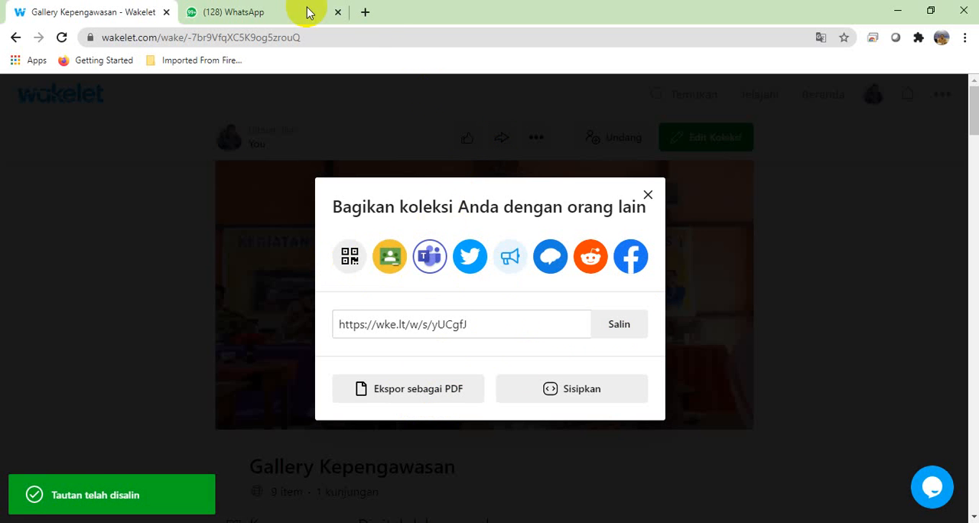
pyautogui.click(279, 13)
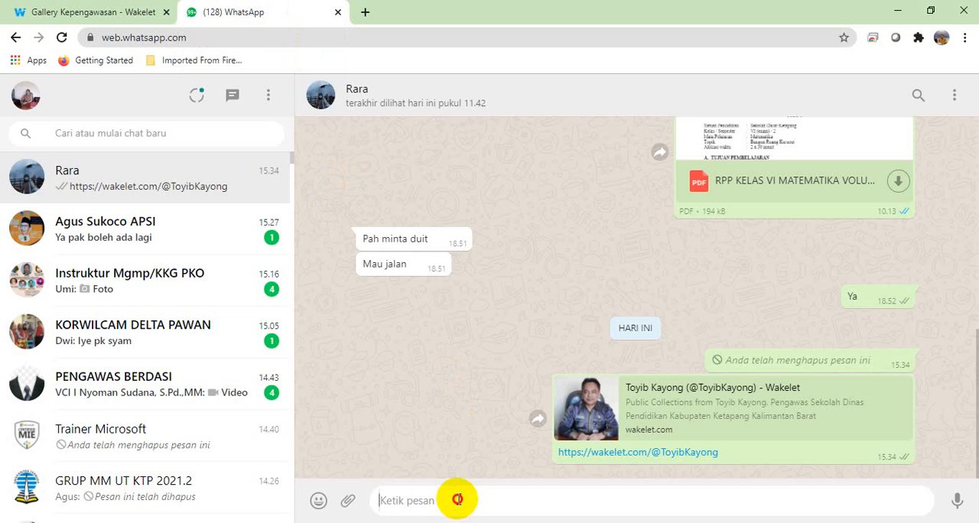
pyautogui.write('https://wke.lt/w/s/yUCgfJ')
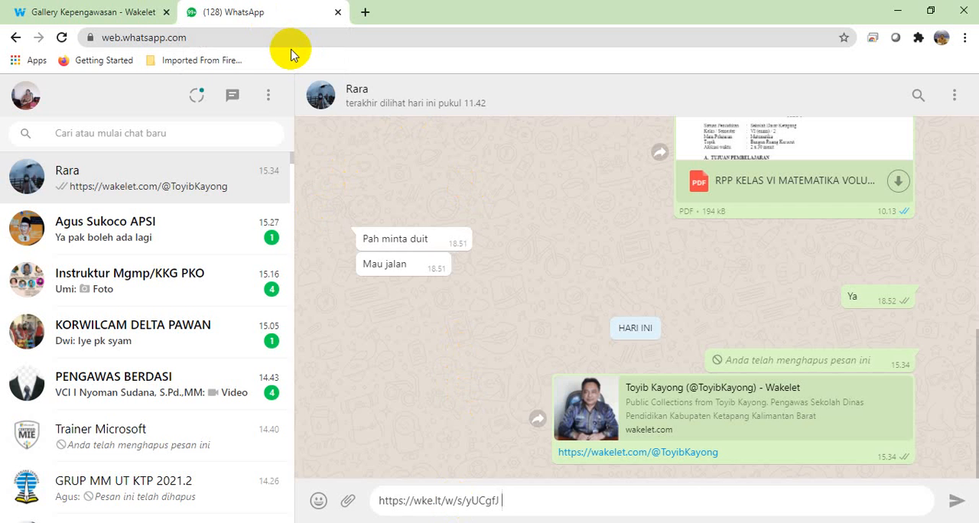
pyautogui.press('Return')
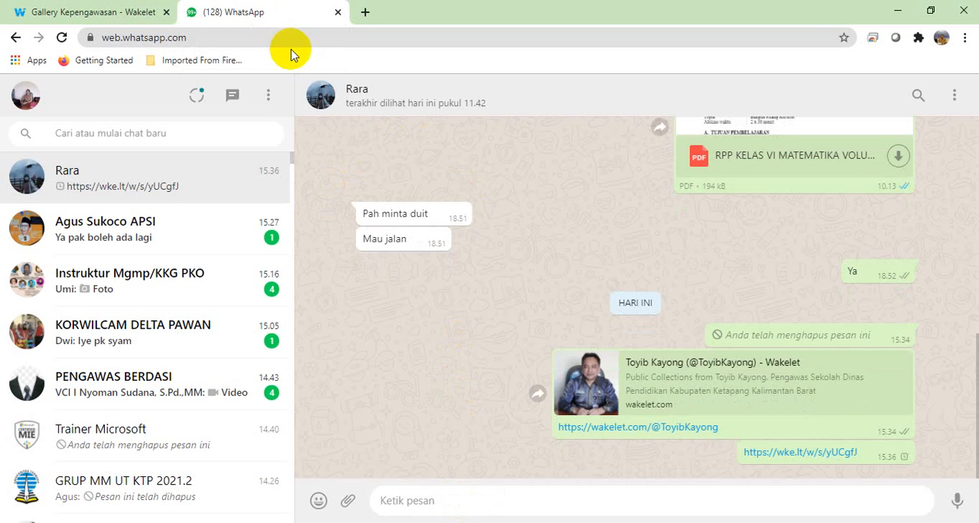
# Step: Back in Wakelet, export the Gallery Kepengawasan collection as a PDF, download the file, and close the sharing options
pyautogui.click(90, 10)
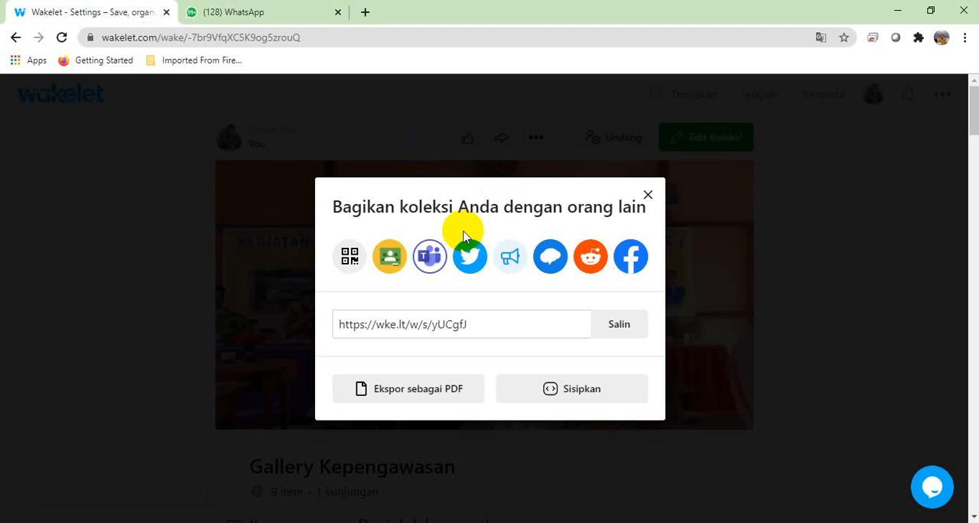
pyautogui.click(400, 398)
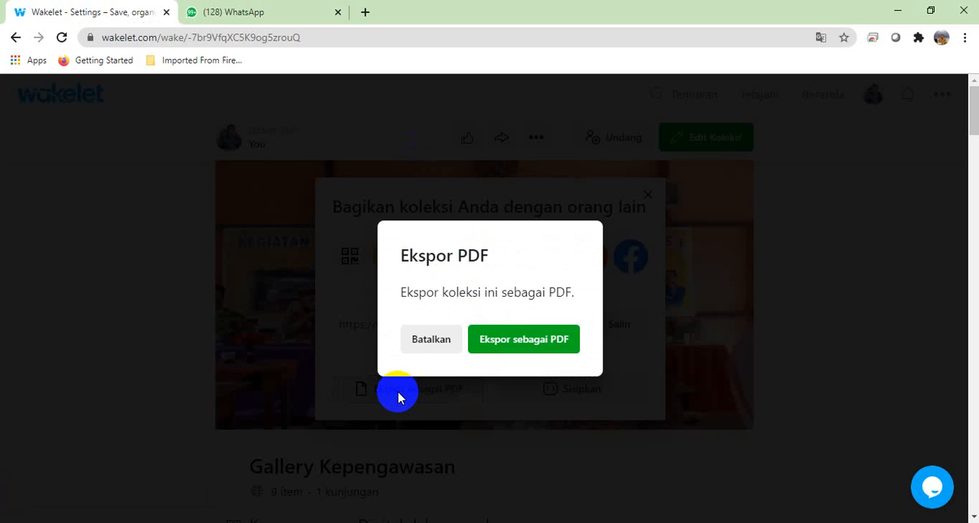
pyautogui.click(510, 339)
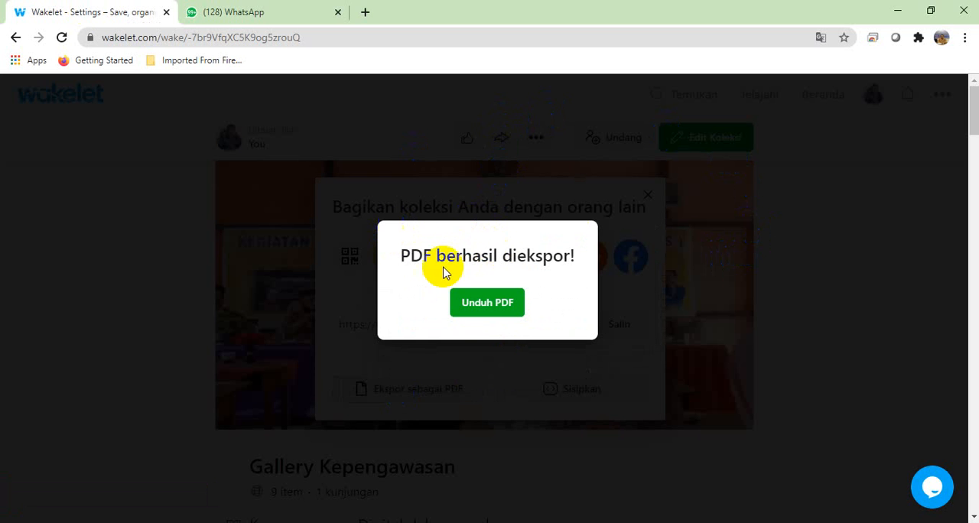
pyautogui.click(485, 310)
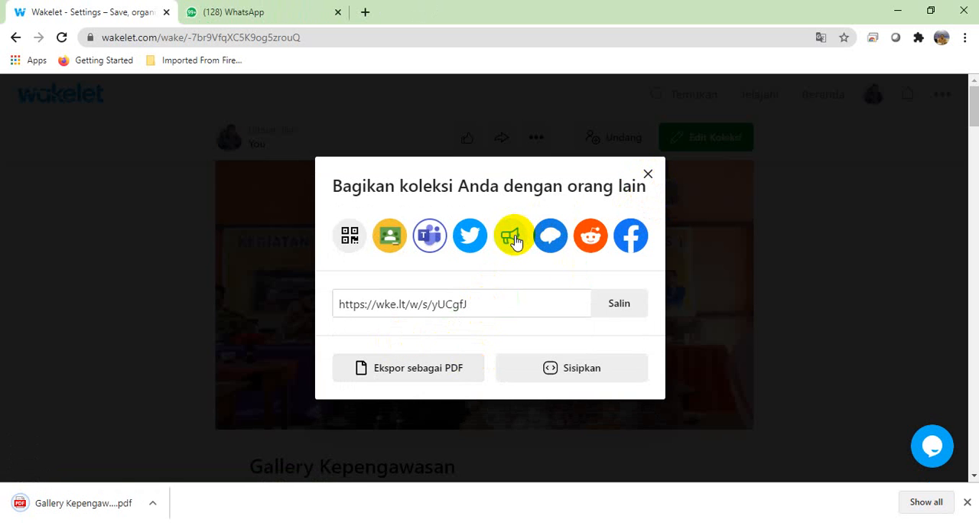
pyautogui.click(648, 177)
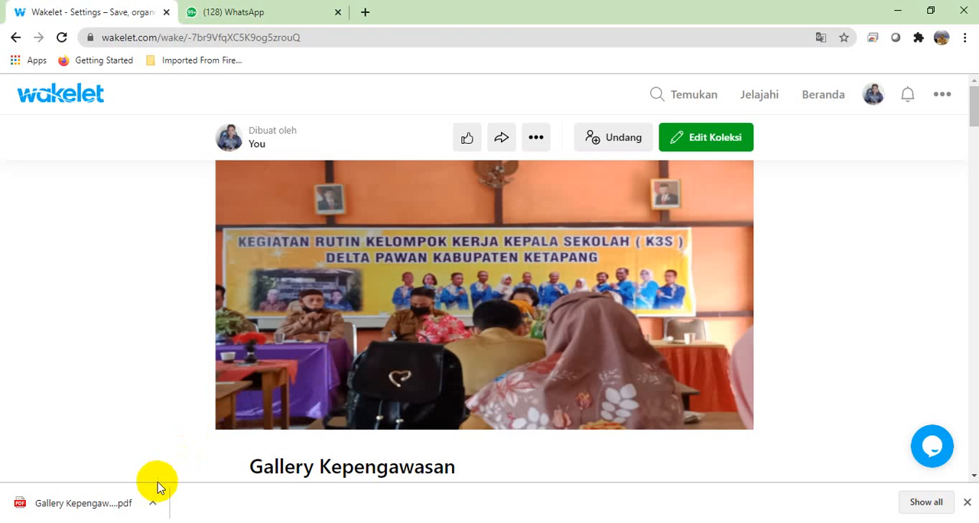
# Step: Open the downloaded Gallery Kepengawasan PDF, look through its first pages, and return to the collection in Wakelet
pyautogui.click(98, 510)
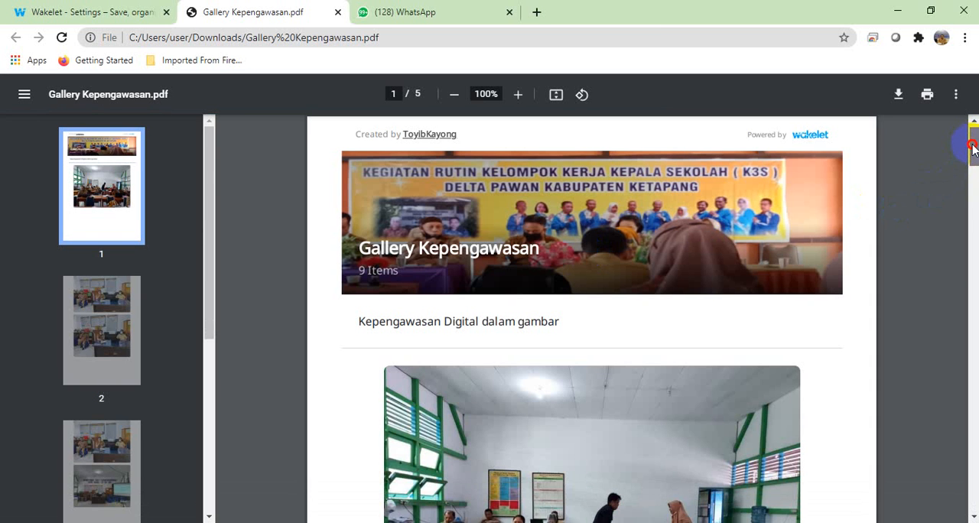
pyautogui.moveTo(972, 148); pyautogui.dragTo(974, 213)
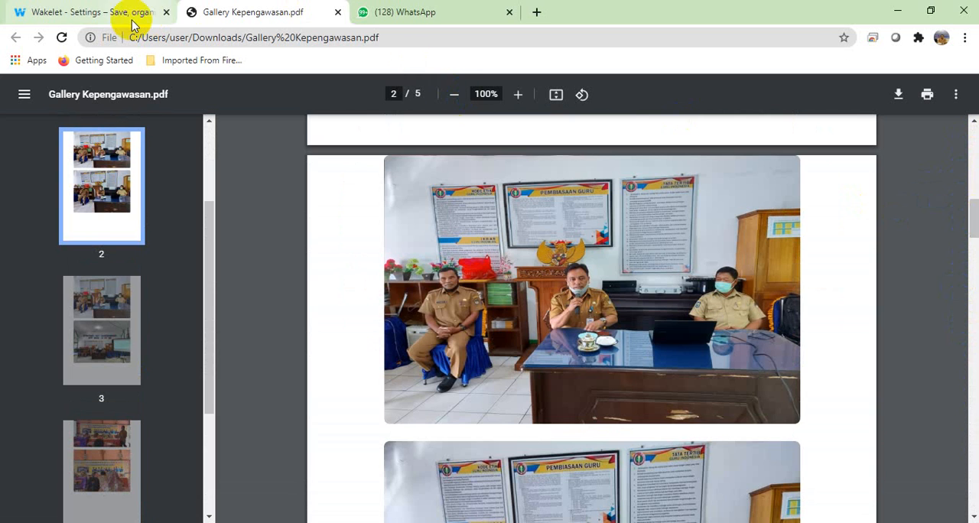
pyautogui.click(92, 13)
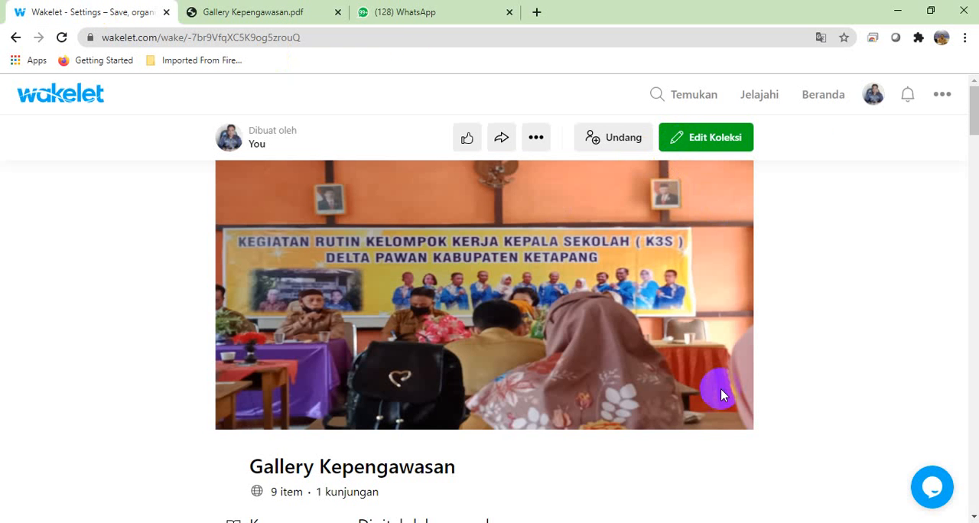
# Step: Look over the additional management options for the Gallery Kepengawasan collection and close them
pyautogui.click(534, 142)
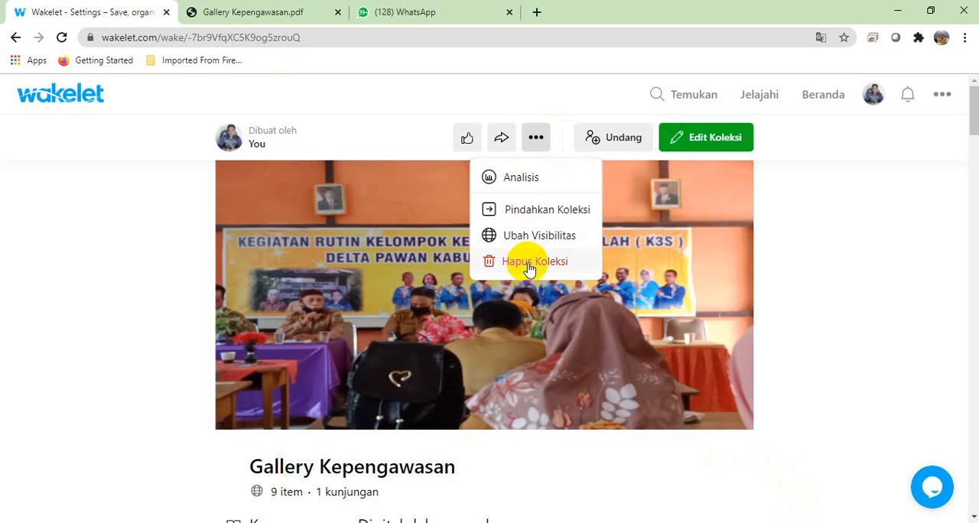
pyautogui.click(537, 137)
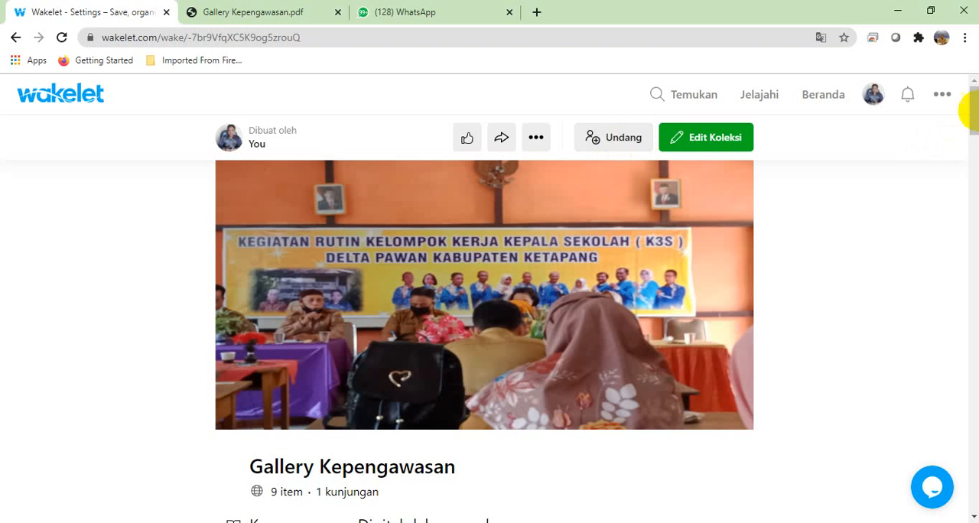
pyautogui.moveTo(973, 98)
pyautogui.mouseDown()
pyautogui.moveTo(976, 157)
pyautogui.moveTo(974, 115)
pyautogui.mouseUp()
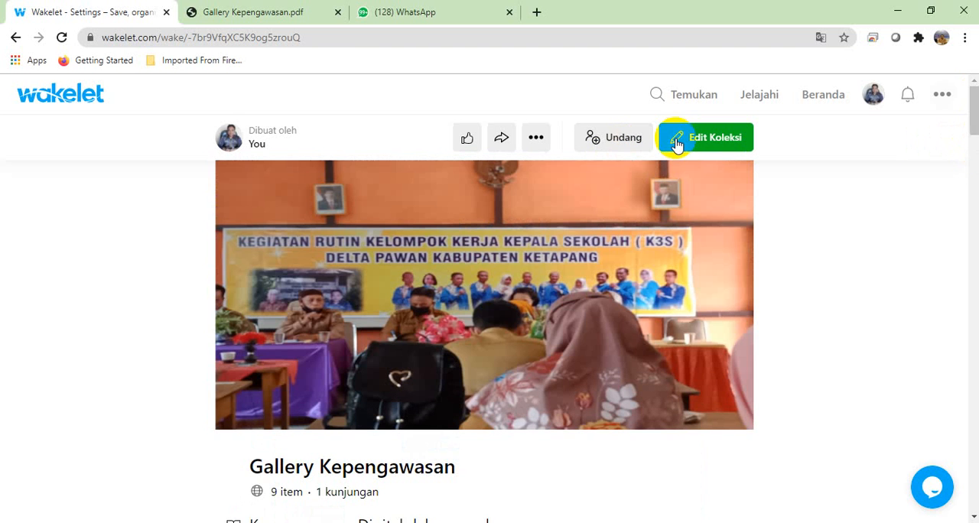
# Step: Copy the contributor invitation link for Gallery Kepengawasan, check the Kelola Kontributor section, and close the invitation dialog
pyautogui.click(612, 142)
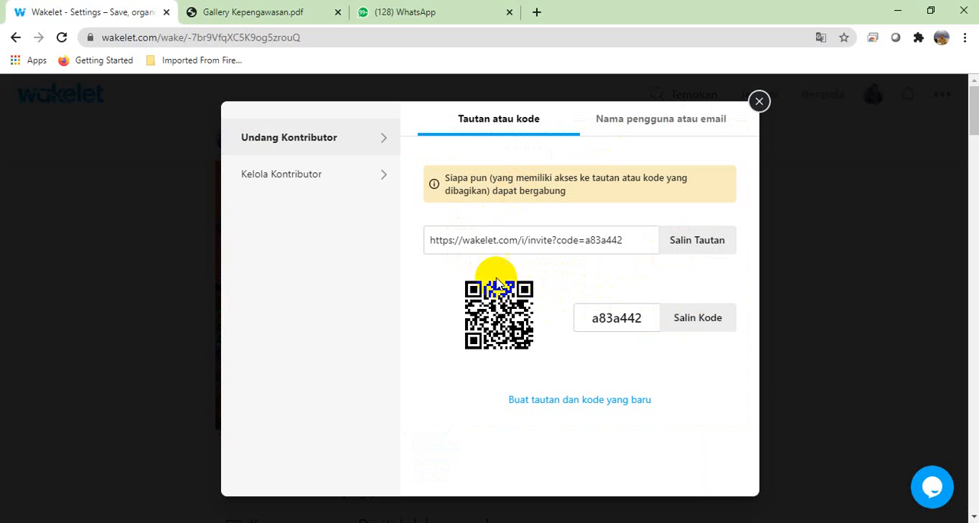
pyautogui.click(700, 249)
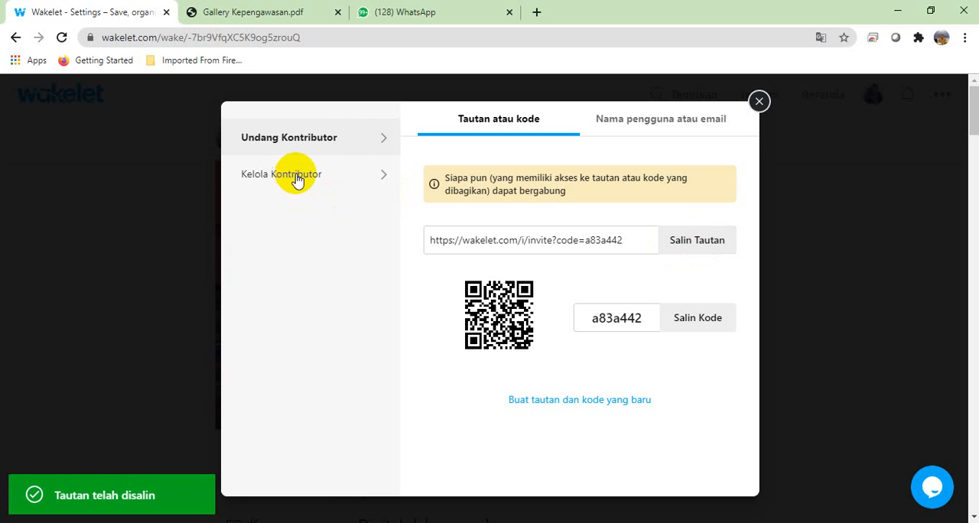
pyautogui.click(342, 184)
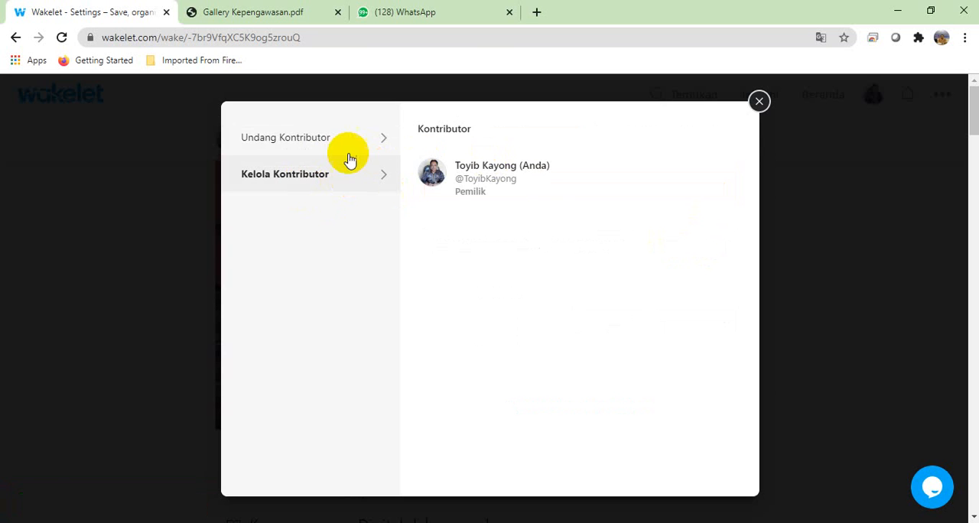
pyautogui.click(340, 145)
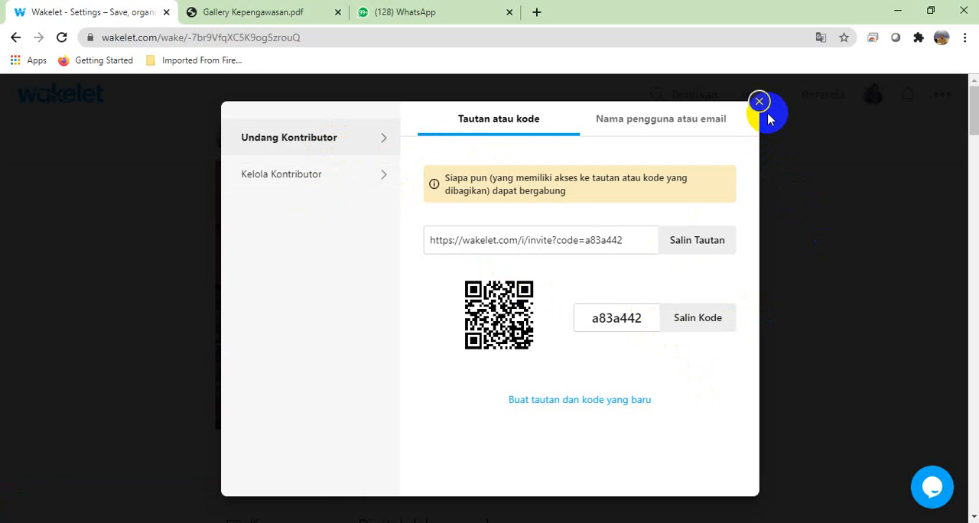
pyautogui.click(334, 186)
pyautogui.click(309, 138)
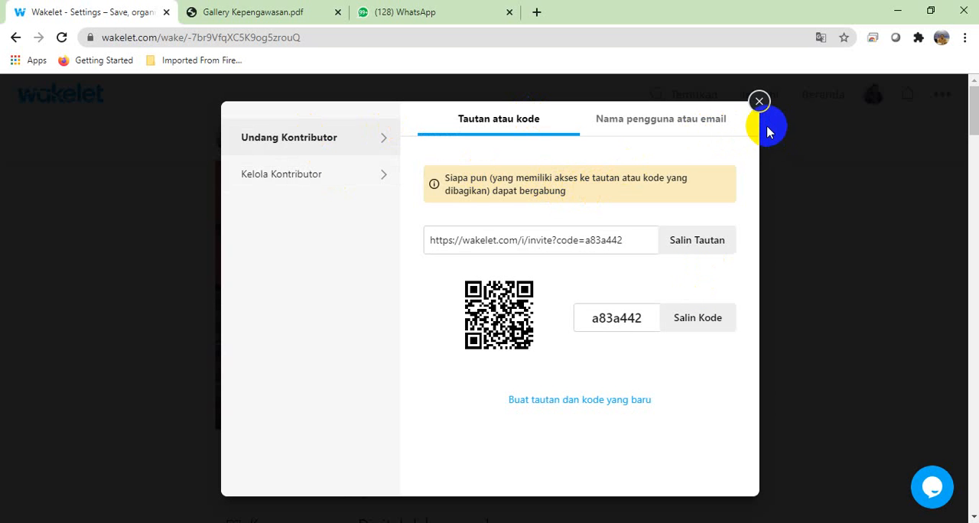
pyautogui.click(759, 102)
# Step: Send the copied contributor invitation link to the same contact in WhatsApp and open it from the chat
pyautogui.click(431, 15)
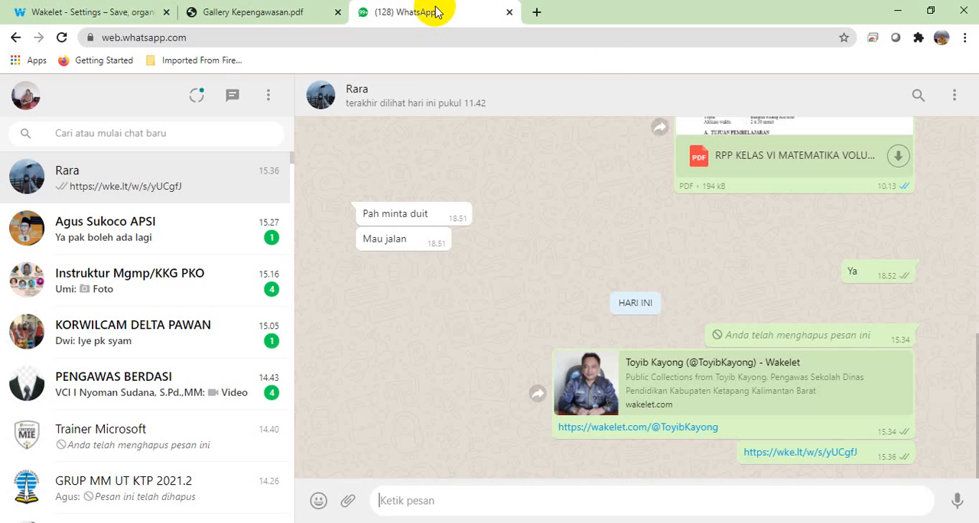
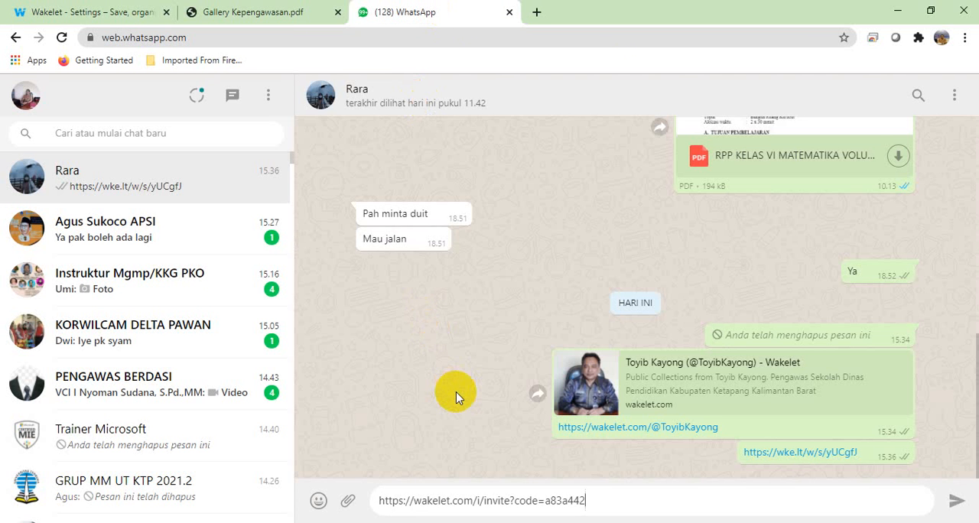
pyautogui.press('Return')
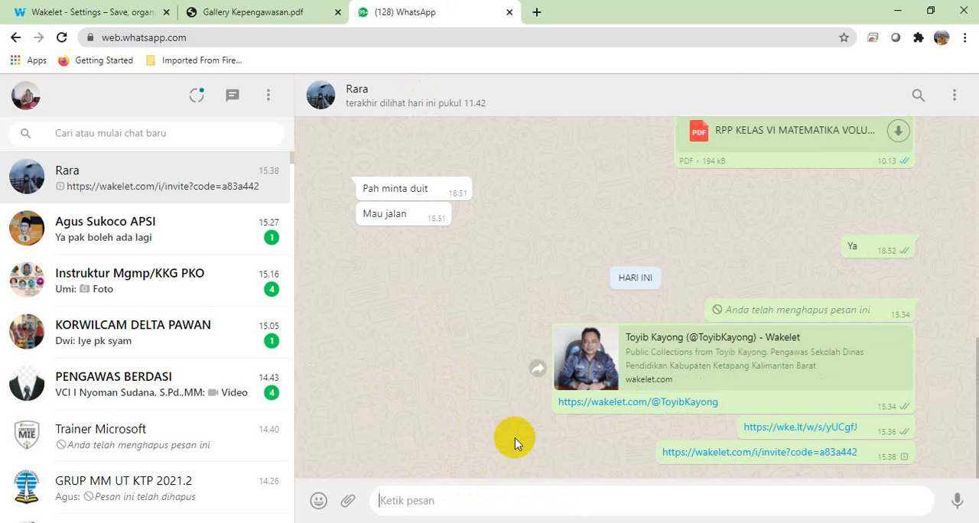
pyautogui.click(716, 457)
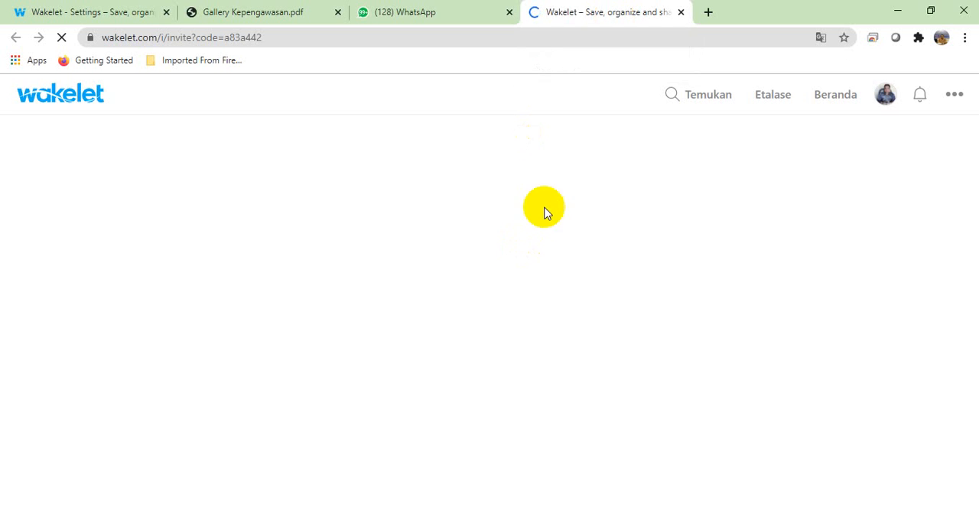
# Step: Close the exported PDF, go to Wakelet's Beranda page, and check on the page opened from the invitation link
pyautogui.click(338, 13)
pyautogui.click(126, 14)
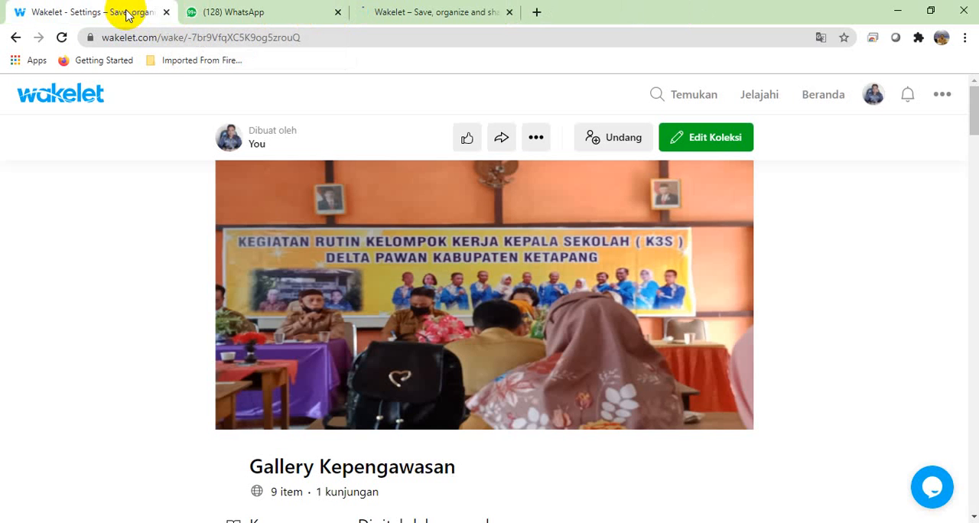
pyautogui.moveTo(971, 111); pyautogui.dragTo(970, 92)
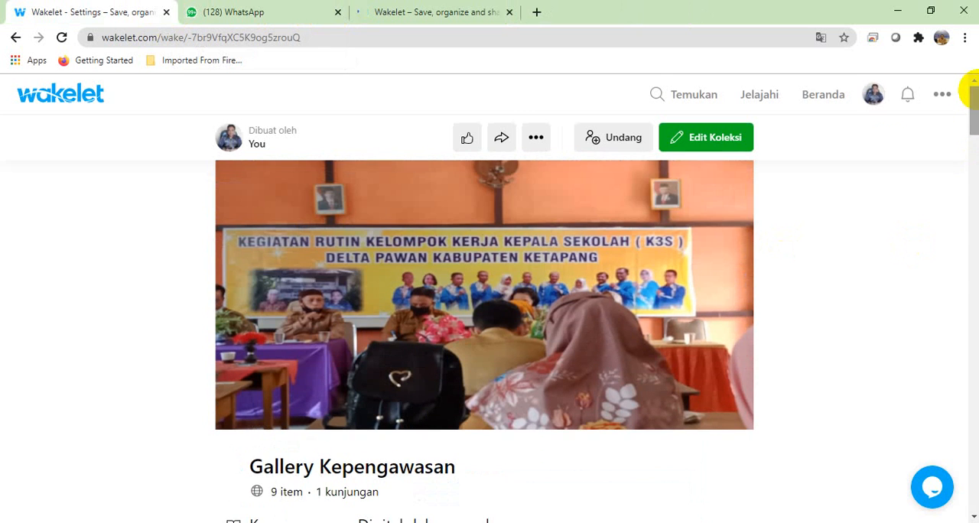
pyautogui.click(826, 98)
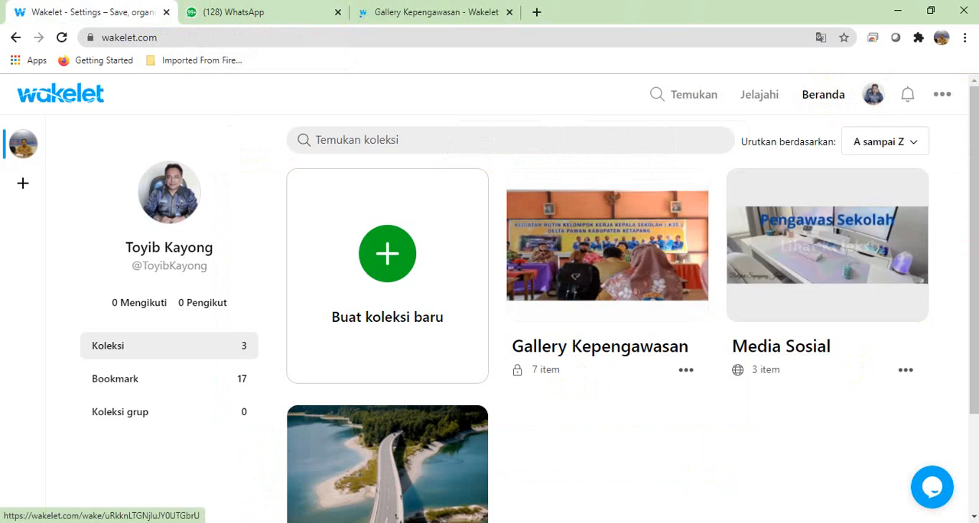
pyautogui.moveTo(972, 220)
pyautogui.mouseDown()
pyautogui.moveTo(974, 325)
pyautogui.moveTo(973, 225)
pyautogui.mouseUp()
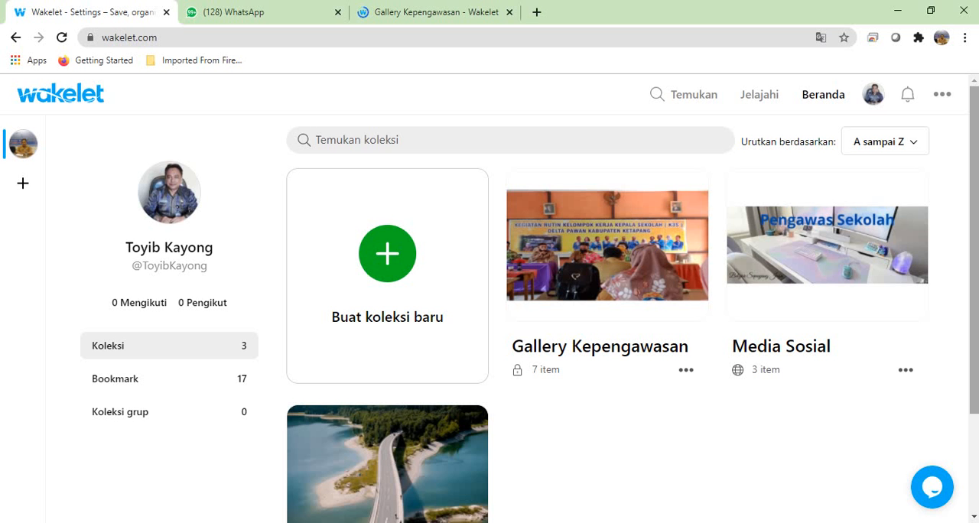
pyautogui.click(475, 11)
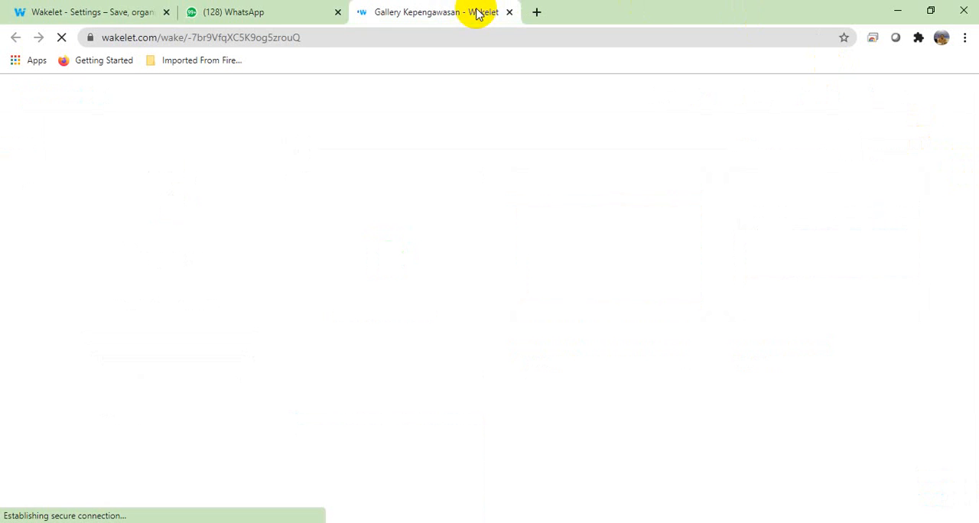
pyautogui.click(83, 15)
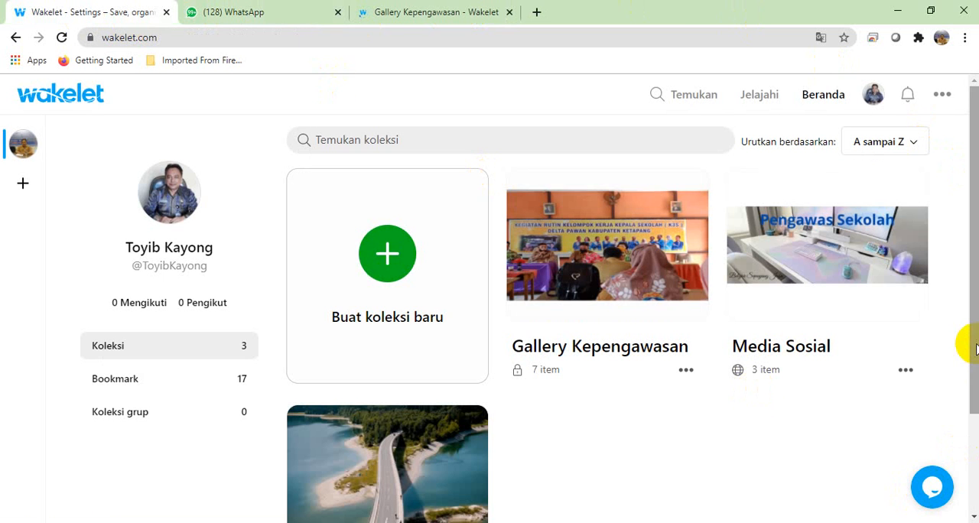
# Step: Create a new Wakelet collection and title it SEKOLAH BINAAN
pyautogui.moveTo(975, 346)
pyautogui.mouseDown()
pyautogui.moveTo(961, 411)
pyautogui.moveTo(961, 346)
pyautogui.mouseUp()
pyautogui.click(387, 255)
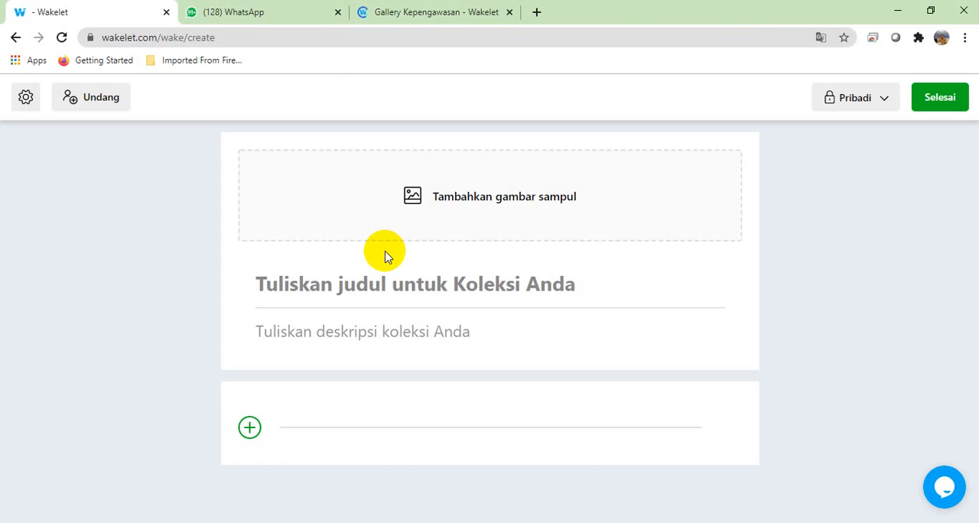
pyautogui.click(364, 288)
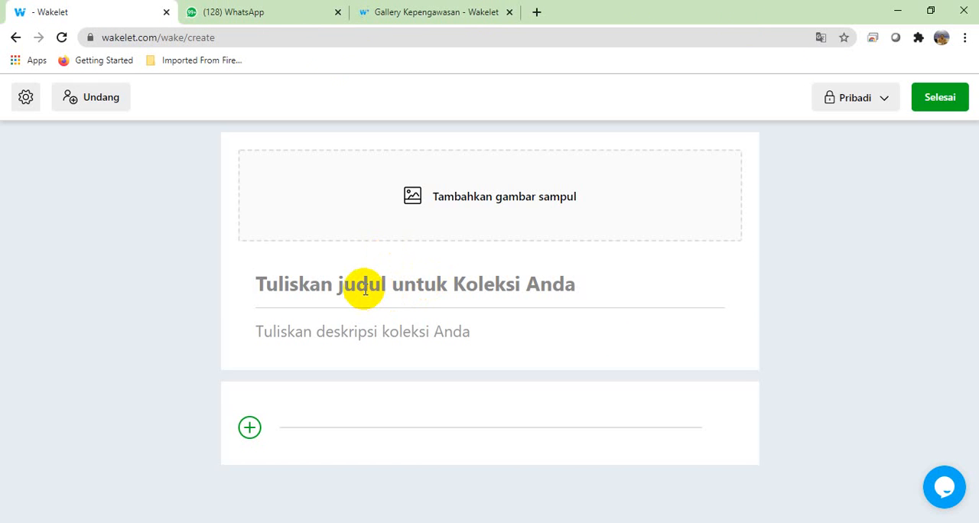
pyautogui.write('SEKOLAH')
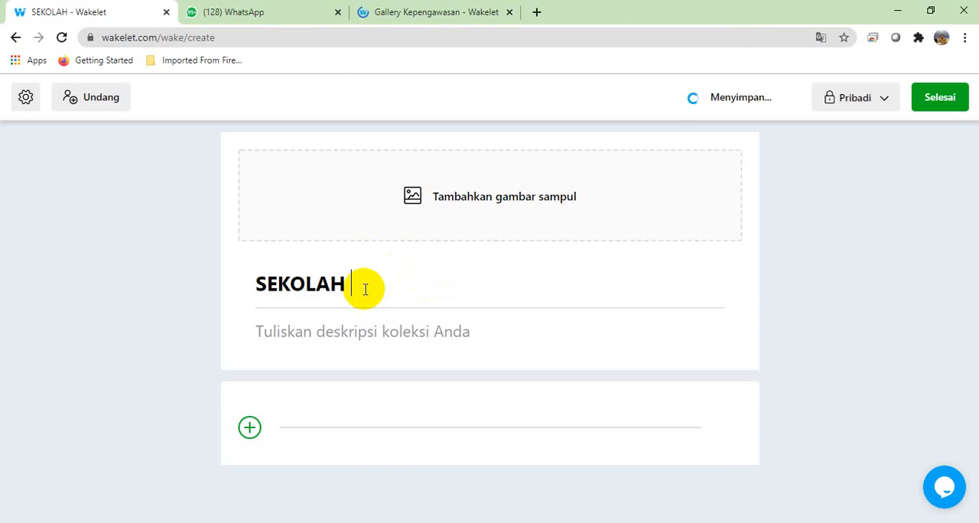
pyautogui.write(' BINAAN')
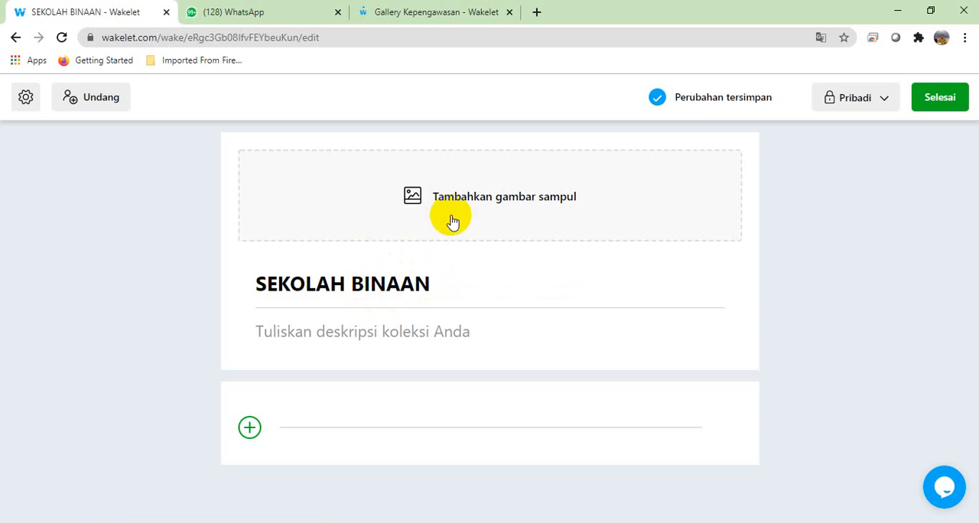
# Step: Upload WhatsApp Image 2021-01-04 at 08.55.28 (2) from the Downloads folder as the new collection's cover image
pyautogui.click(456, 206)
pyautogui.click(472, 228)
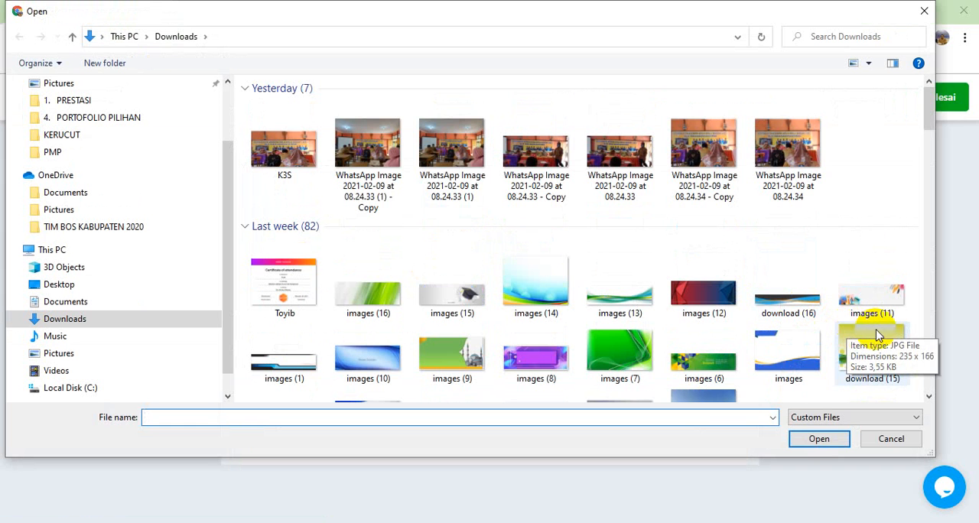
pyautogui.click(929, 365)
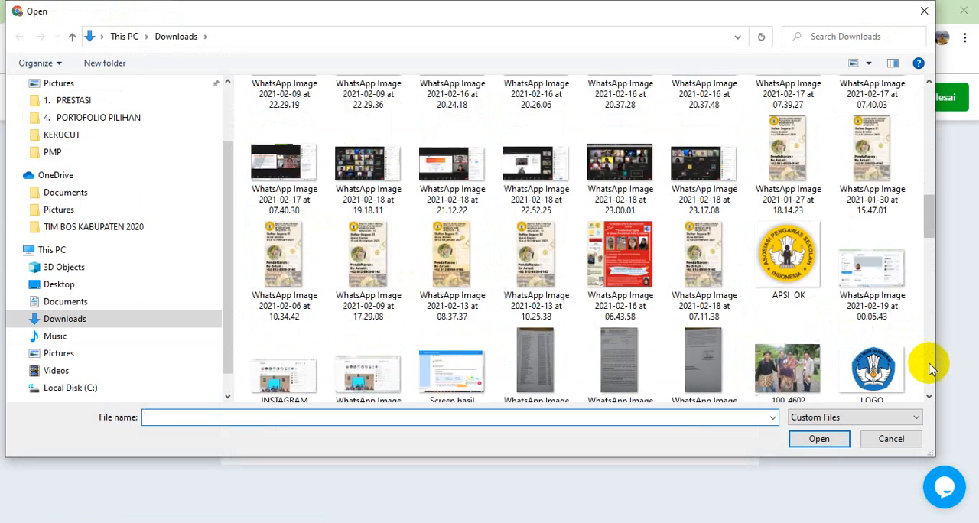
pyautogui.click(930, 366)
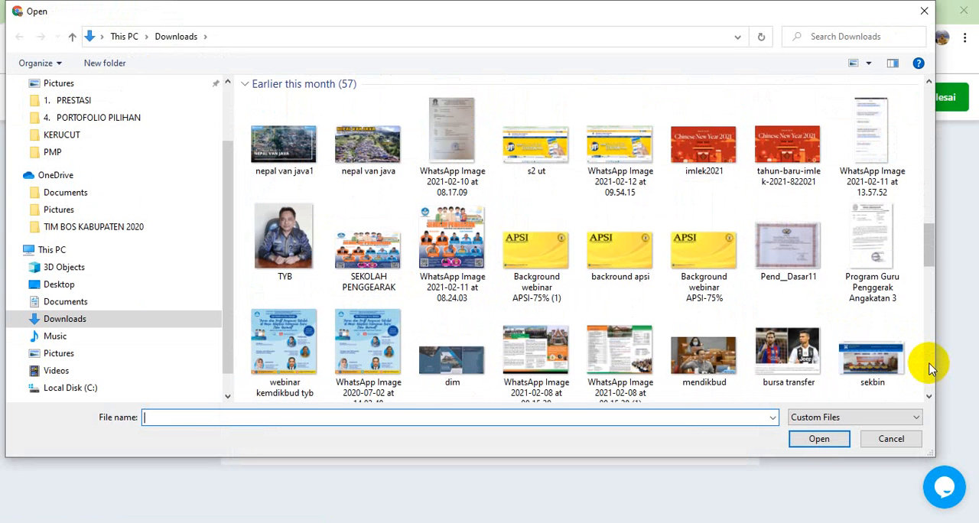
pyautogui.click(930, 365)
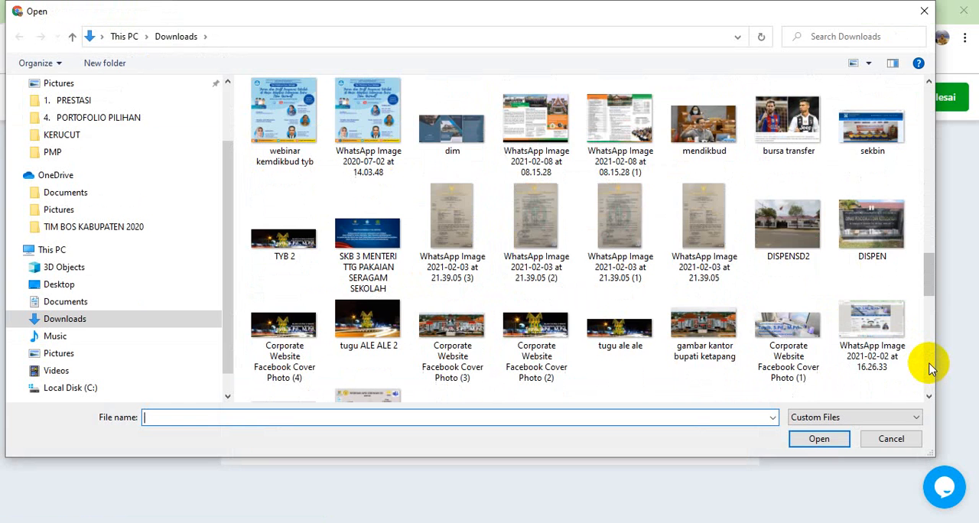
pyautogui.click(929, 366)
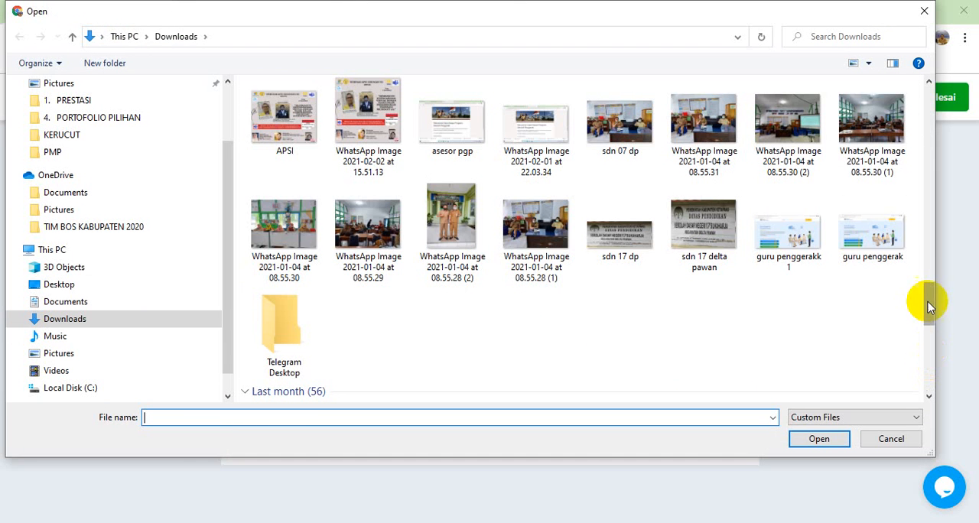
pyautogui.click(471, 225)
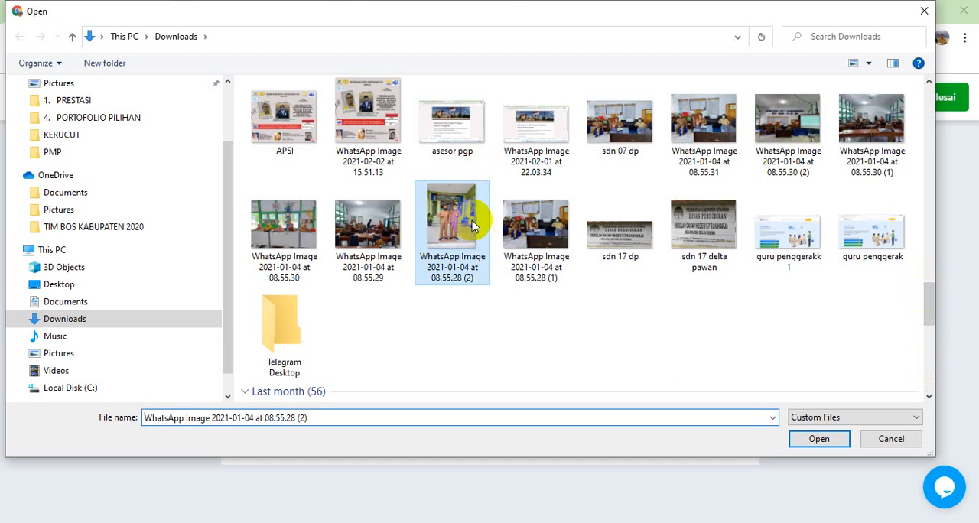
pyautogui.click(815, 438)
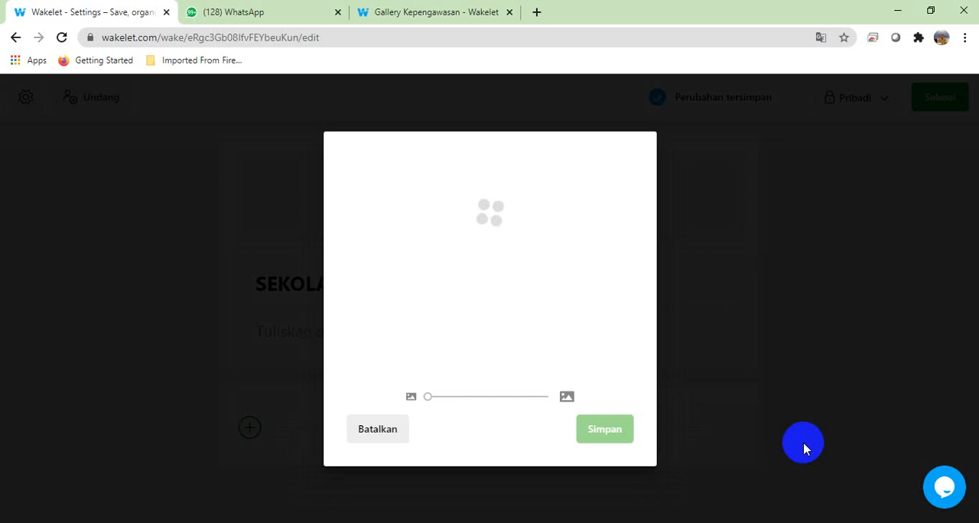
# Step: Switch to the page opened from the invitation link and open the Gallery Kepengawasan collection for editing
pyautogui.click(452, 13)
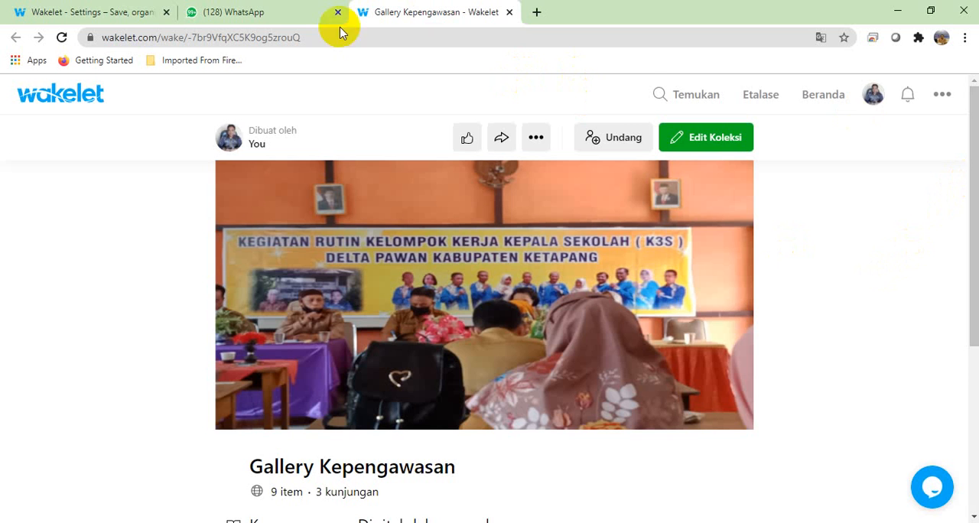
pyautogui.click(134, 13)
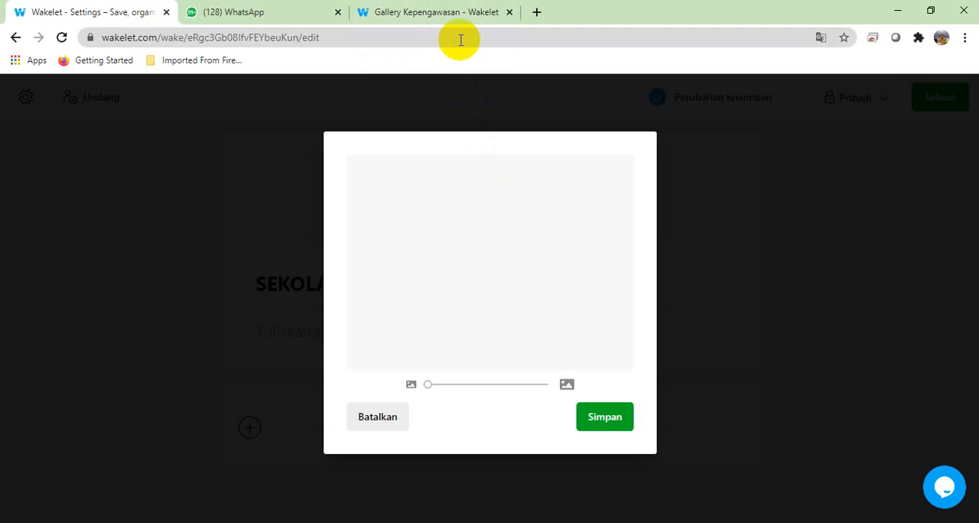
pyautogui.click(438, 13)
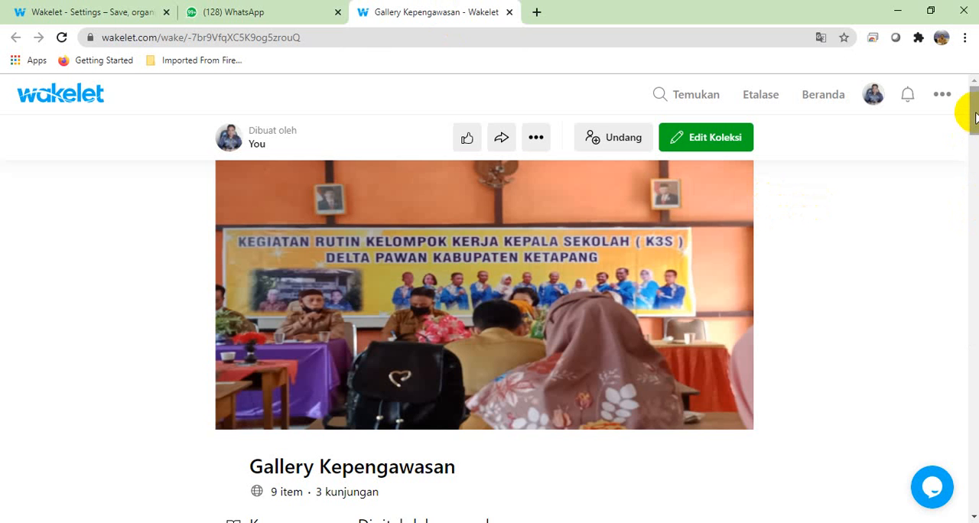
pyautogui.moveTo(975, 123); pyautogui.dragTo(962, 92)
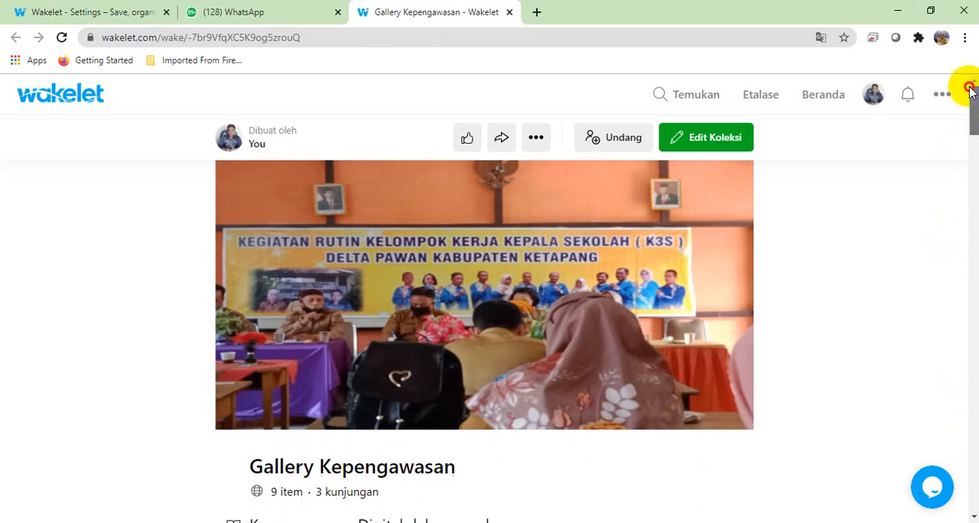
pyautogui.click(716, 143)
pyautogui.click(713, 143)
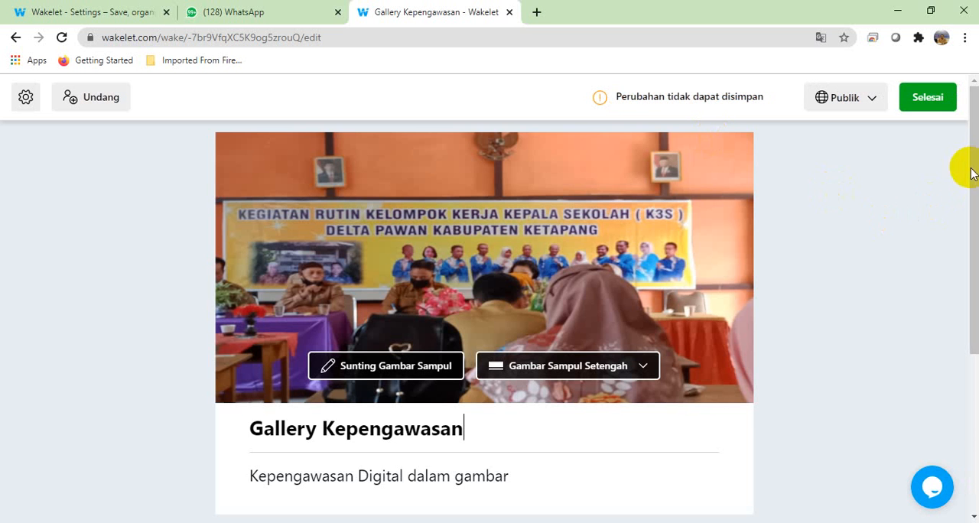
# Step: Upload WhatsApp Image 2021-01-24 at 08.34.18 from Downloads as the first item of the Gallery Kepengawasan collection
pyautogui.scroll(-3, 969, 172)
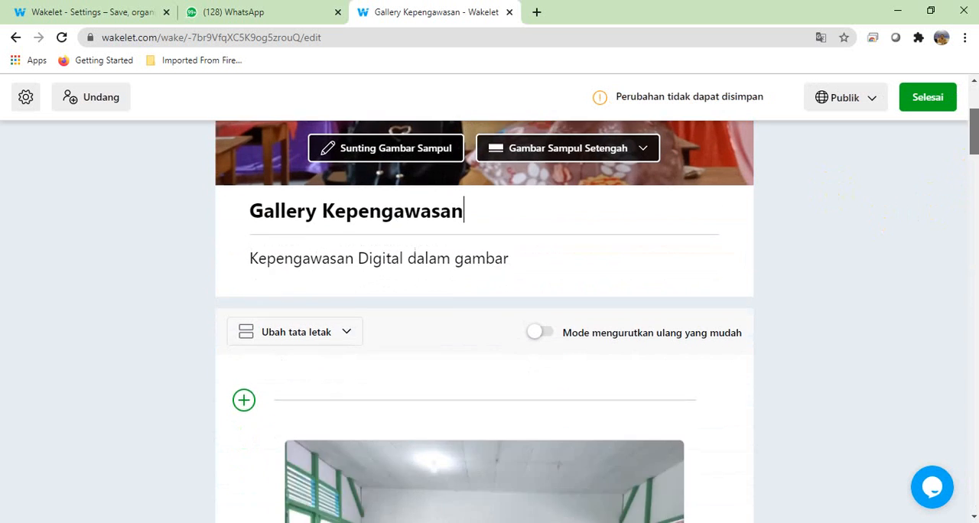
pyautogui.scroll(-3, 972, 378)
pyautogui.scroll(2, 972, 360)
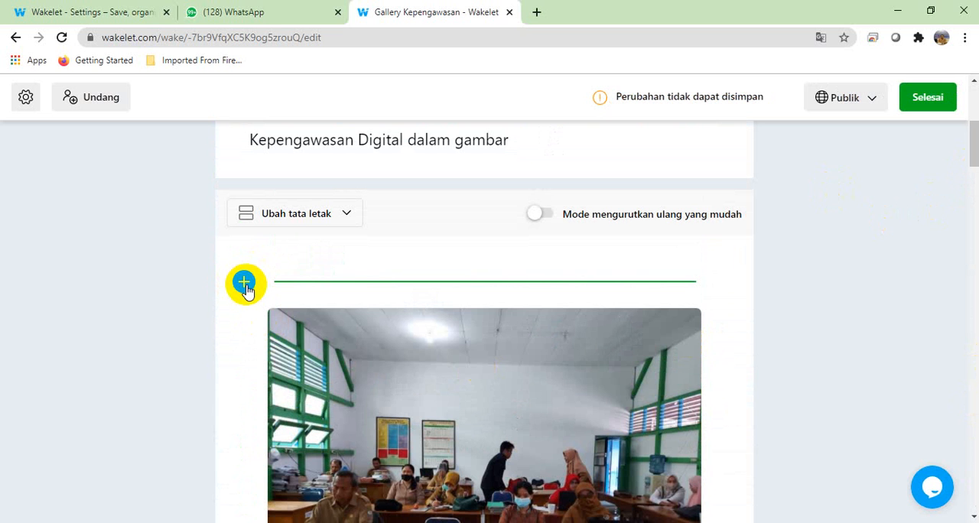
pyautogui.click(244, 285)
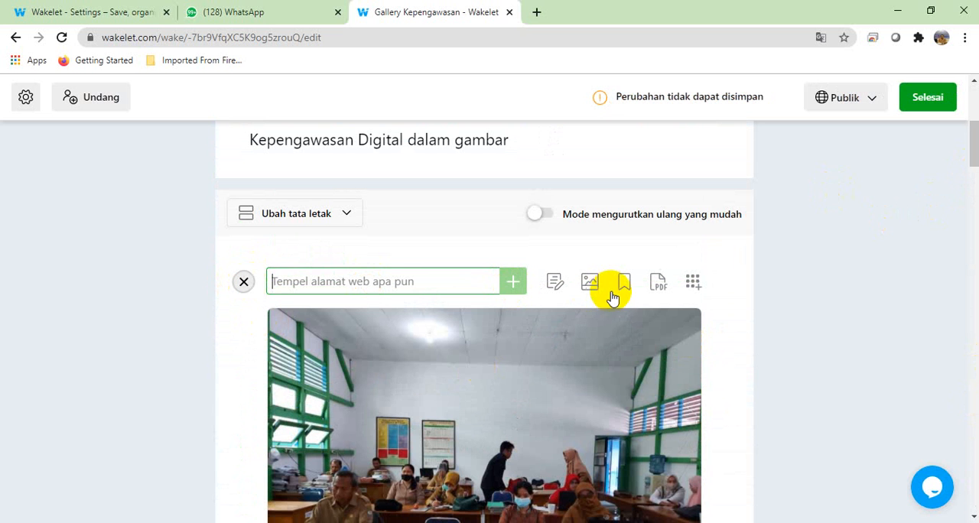
pyautogui.click(589, 285)
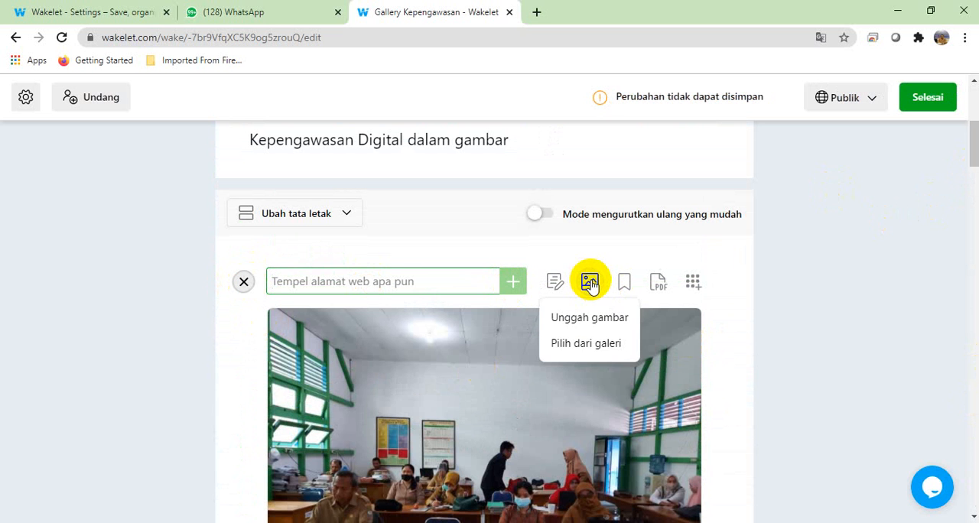
pyautogui.click(590, 325)
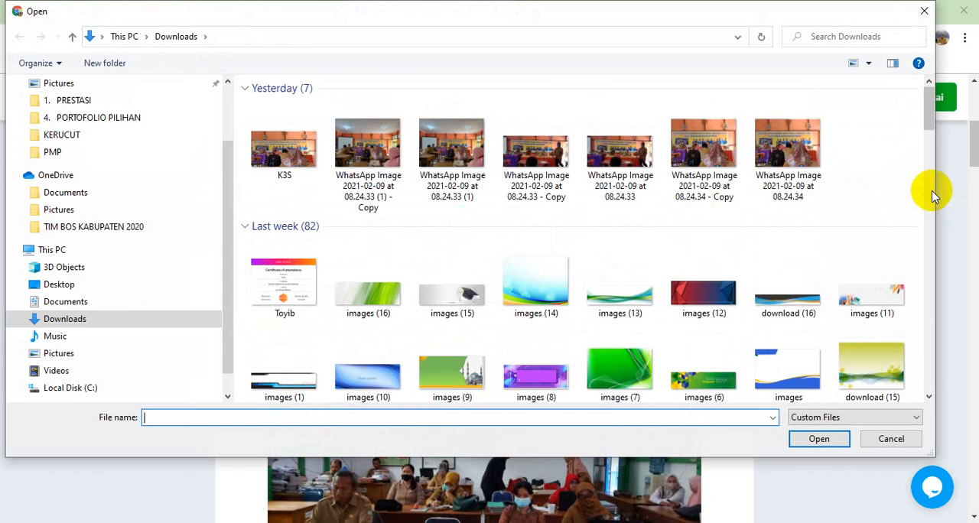
pyautogui.moveTo(928, 114); pyautogui.dragTo(930, 376)
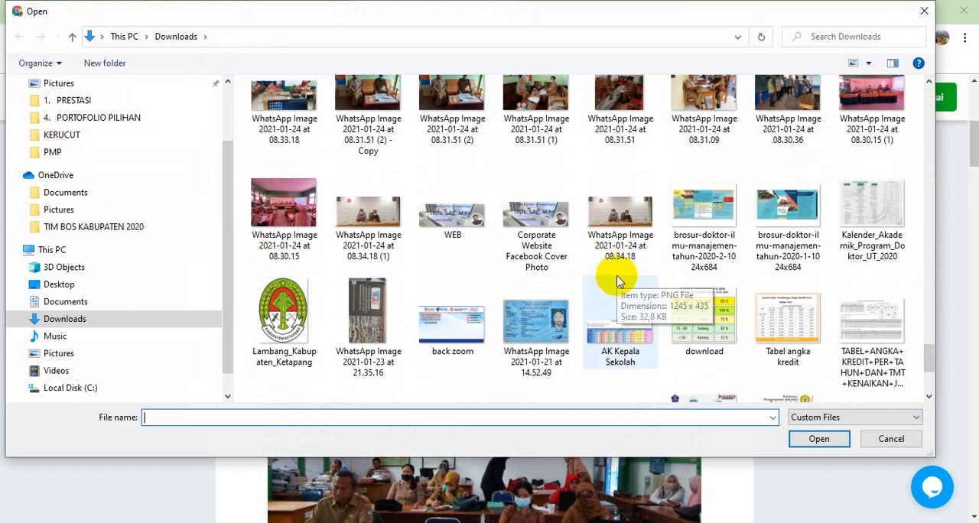
pyautogui.click(615, 211)
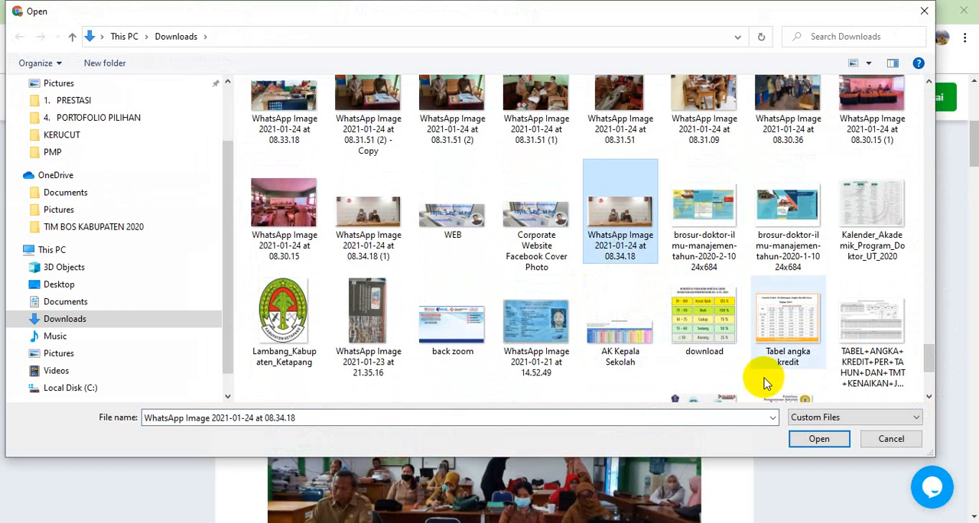
pyautogui.click(818, 439)
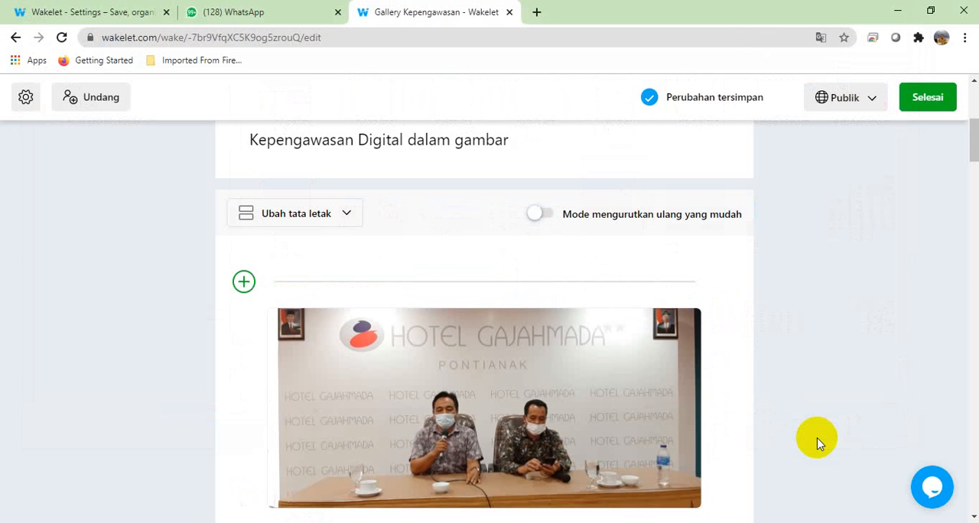
pyautogui.moveTo(975, 139); pyautogui.dragTo(975, 160)
pyautogui.moveTo(975, 162); pyautogui.dragTo(916, 162)
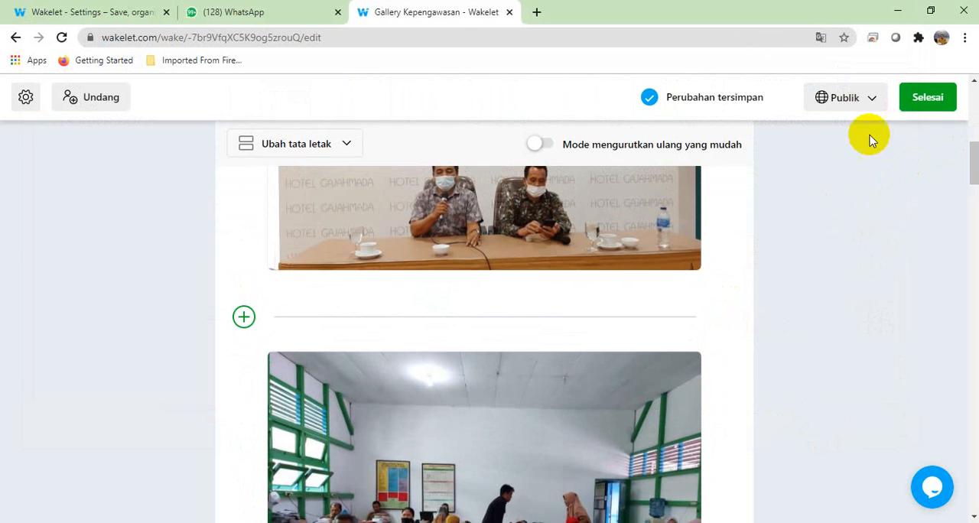
# Step: Save the cover image of the SEKOLAH BINAAN collection, set its visibility to Publik and finish editing
pyautogui.click(103, 15)
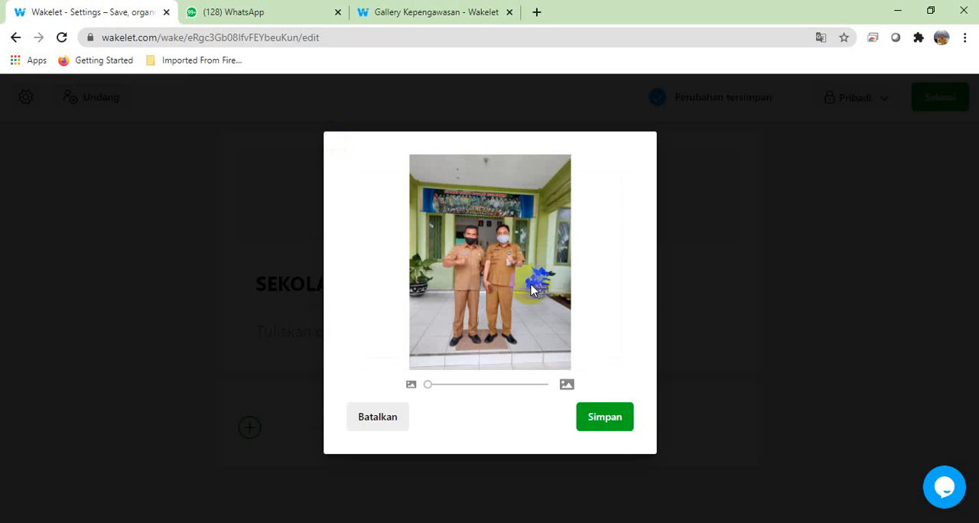
pyautogui.click(583, 416)
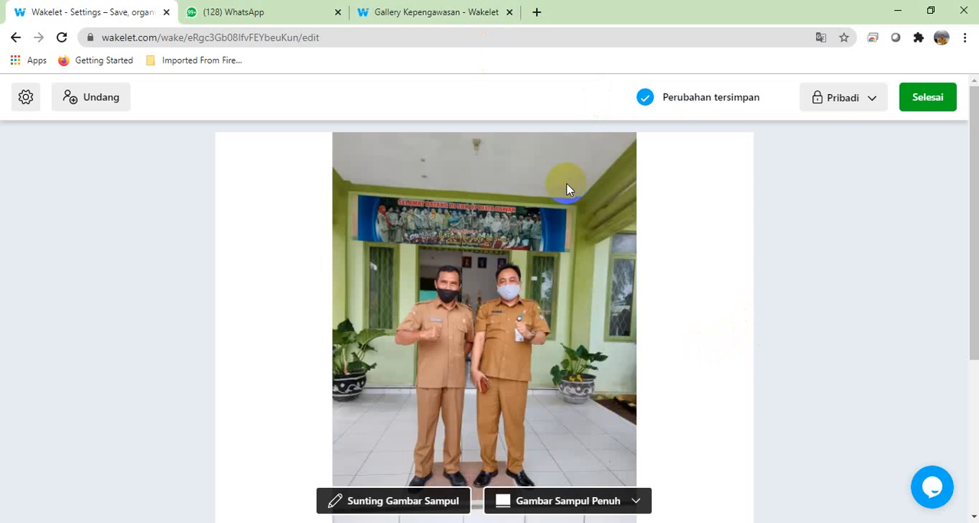
pyautogui.click(864, 98)
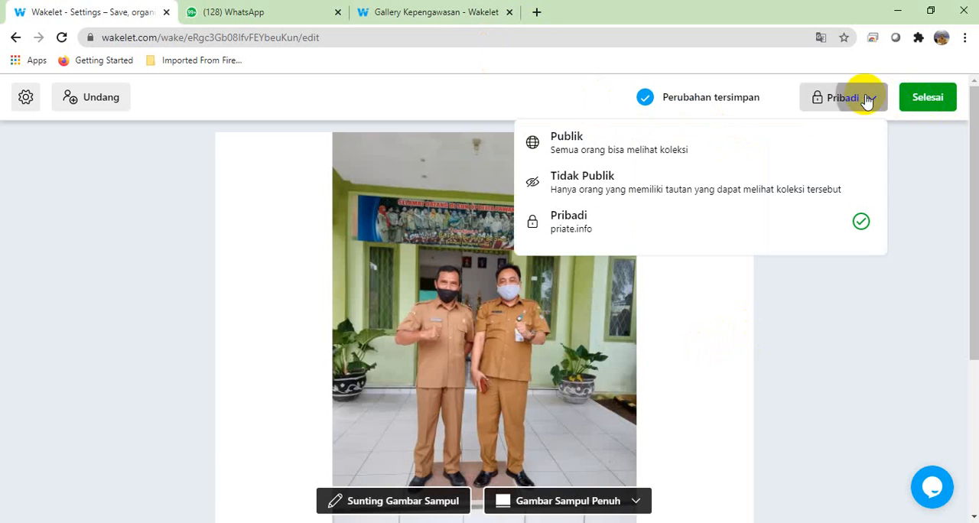
pyautogui.click(780, 139)
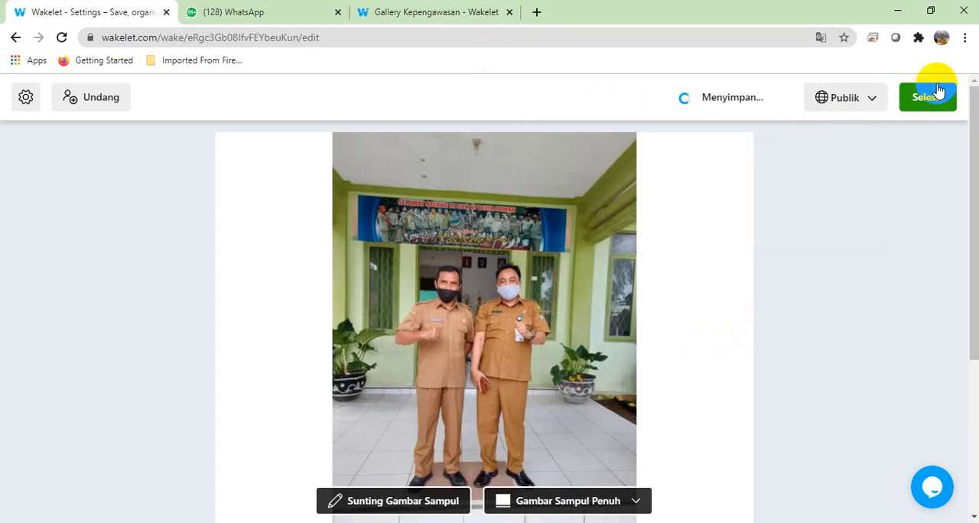
pyautogui.click(928, 99)
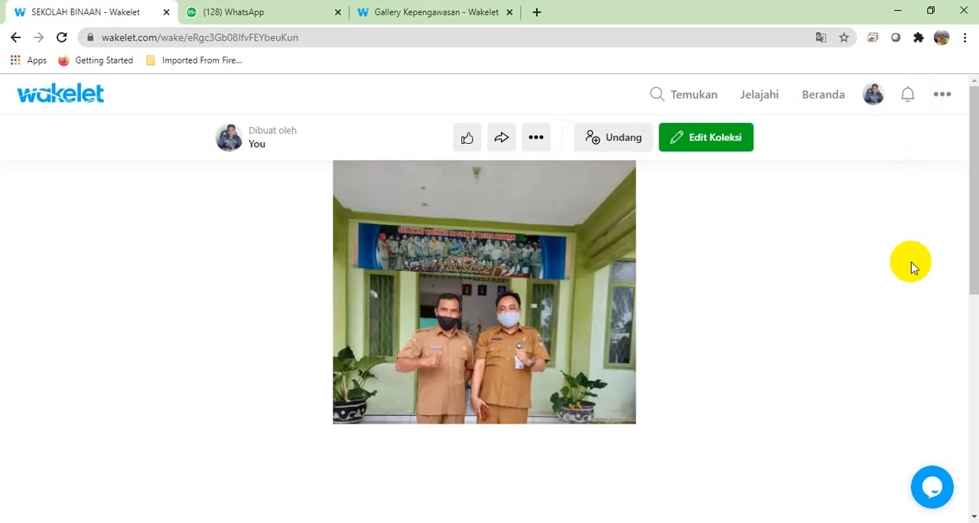
# Step: Open Gallery Kepengawasan from the Beranda page in the owner's session and check its first item for the contributed image
pyautogui.click(825, 96)
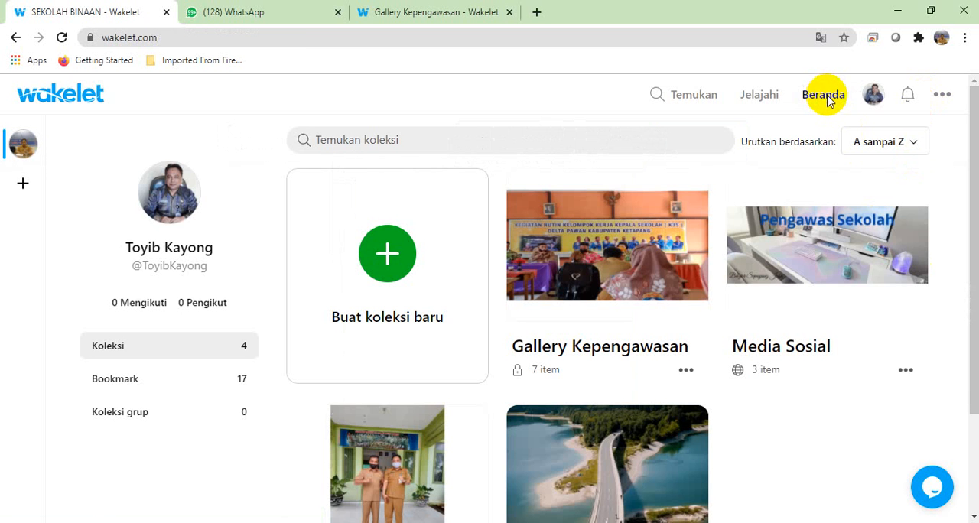
pyautogui.moveTo(971, 193); pyautogui.dragTo(968, 215)
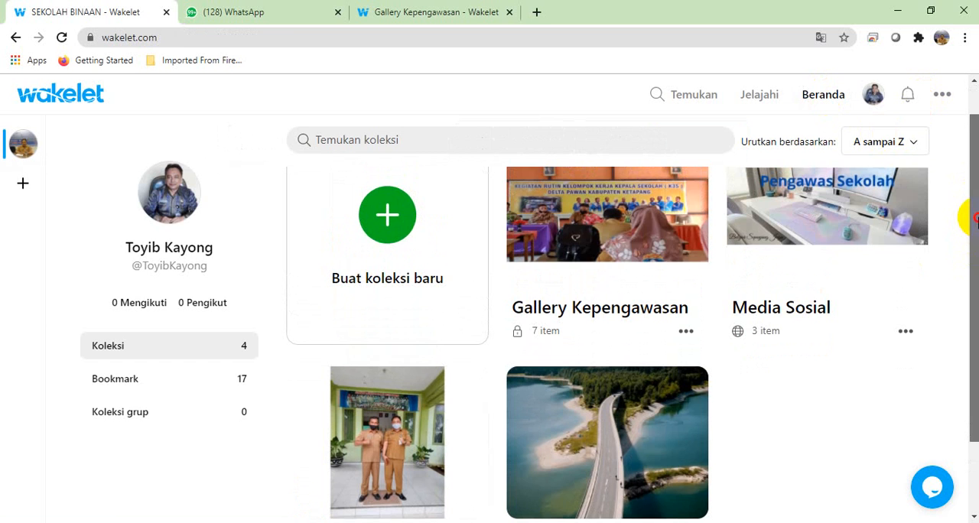
pyautogui.click(609, 208)
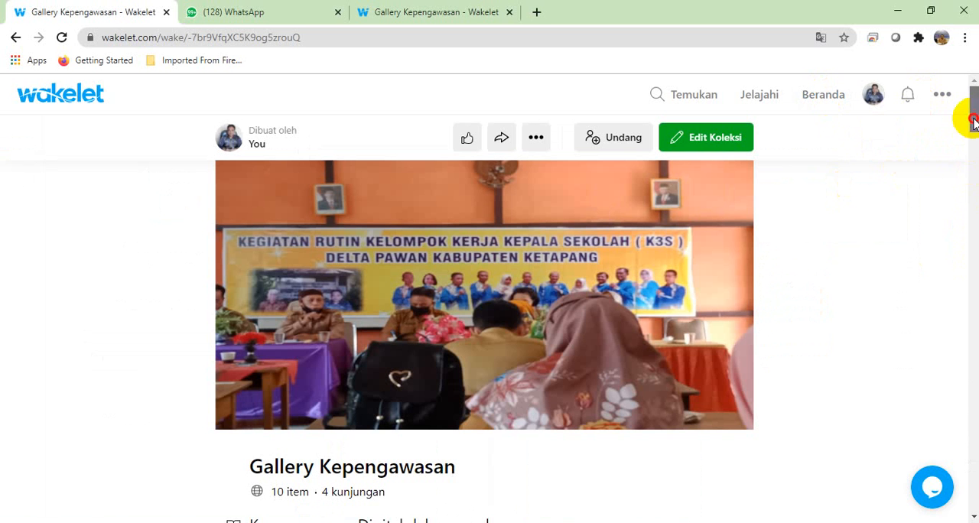
pyautogui.moveTo(973, 123); pyautogui.dragTo(974, 153)
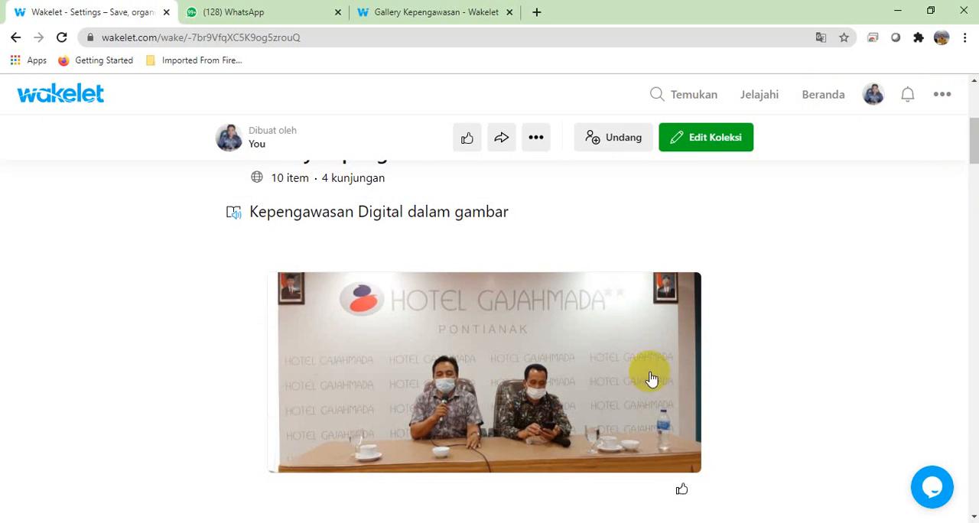
pyautogui.moveTo(974, 147); pyautogui.dragTo(975, 140)
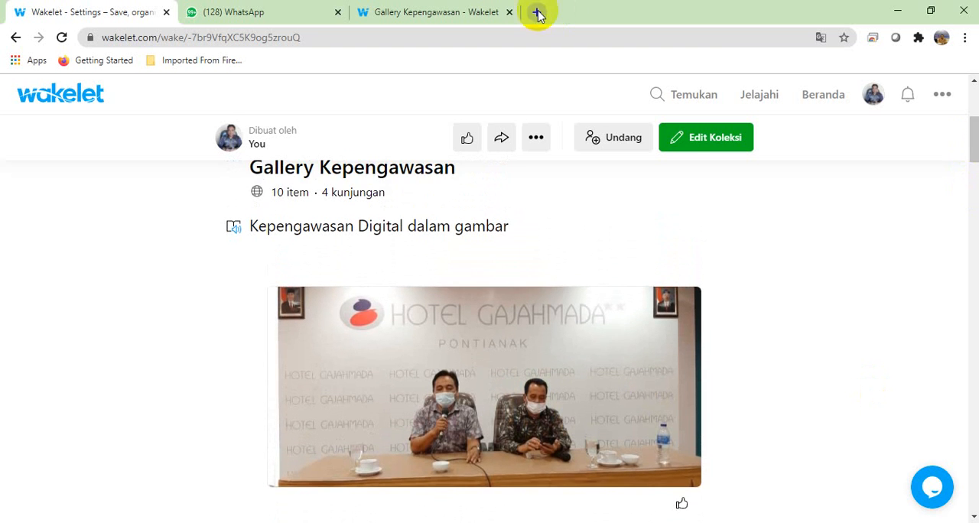
# Step: Open the SEKOLAH BINAAN collection from the Beranda page and copy its contributor invitation link
pyautogui.click(817, 93)
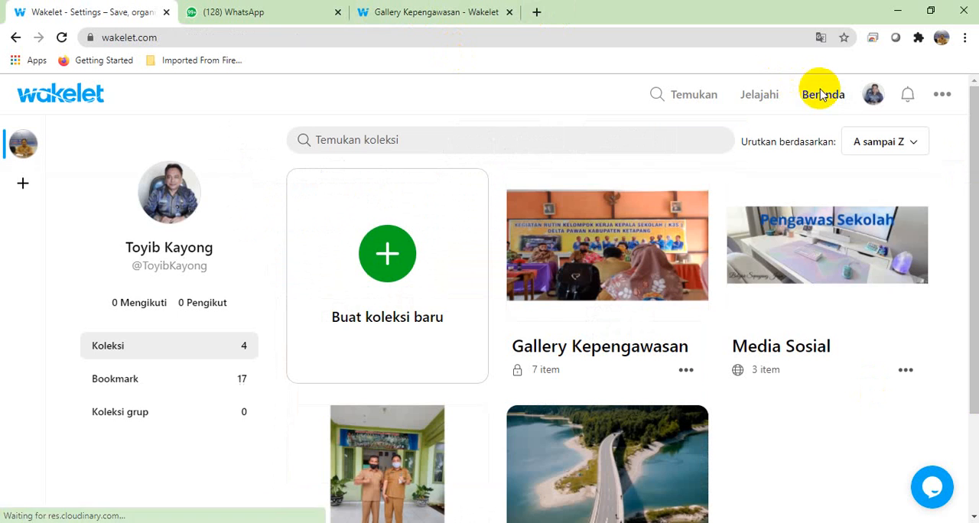
pyautogui.moveTo(974, 115); pyautogui.dragTo(969, 281)
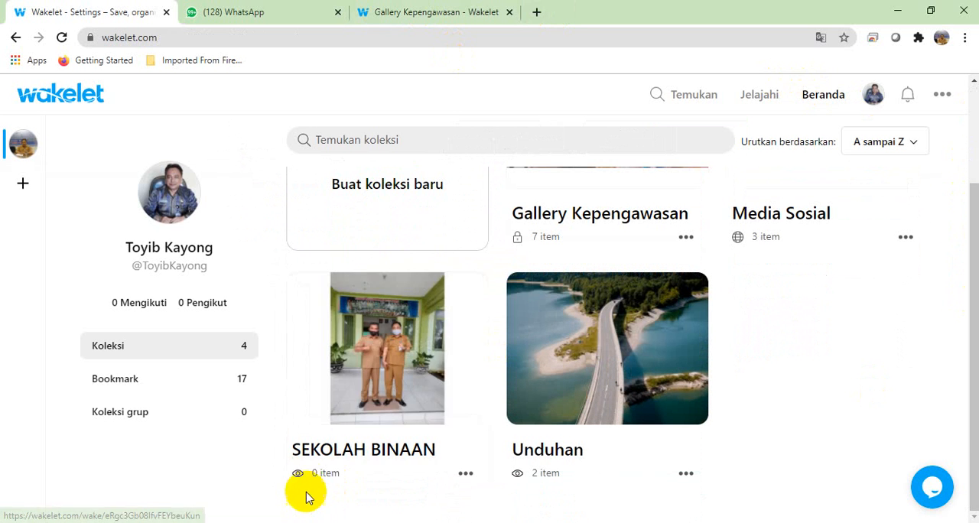
pyautogui.click(385, 346)
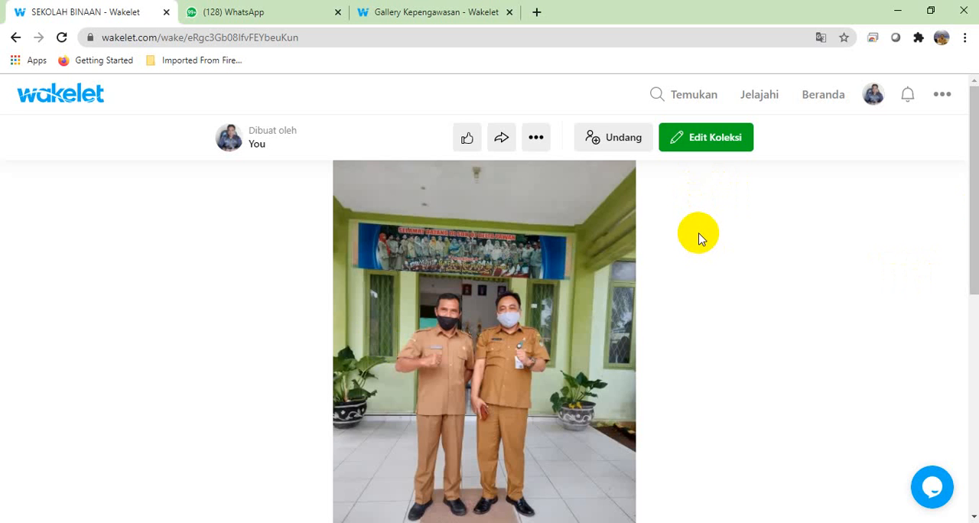
pyautogui.click(621, 140)
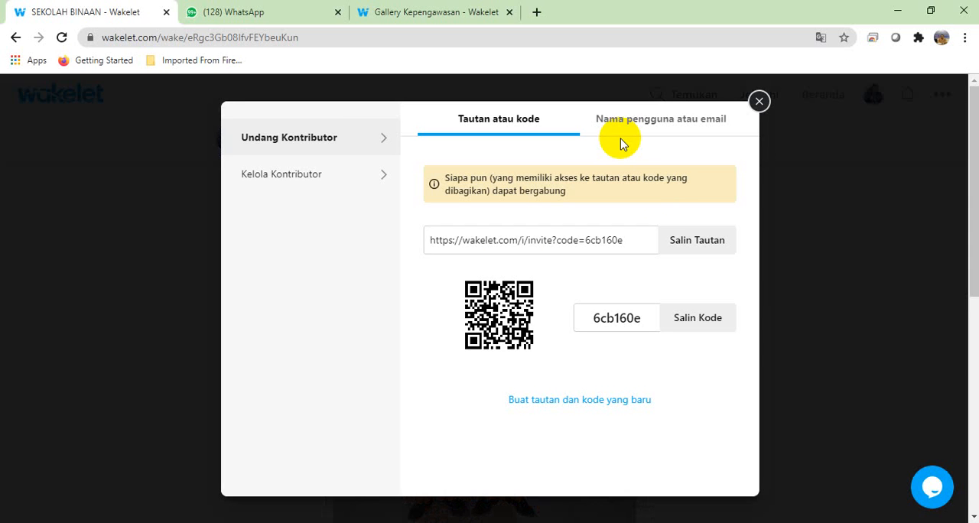
pyautogui.click(710, 245)
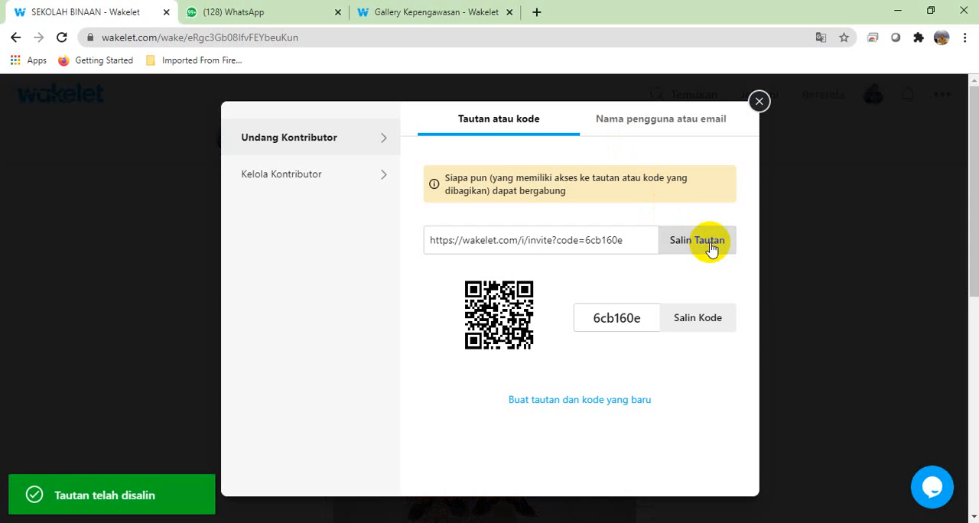
# Step: Send the copied SEKOLAH BINAAN invitation link to the open WhatsApp chat and open it from there
pyautogui.click(270, 17)
pyautogui.click(421, 509)
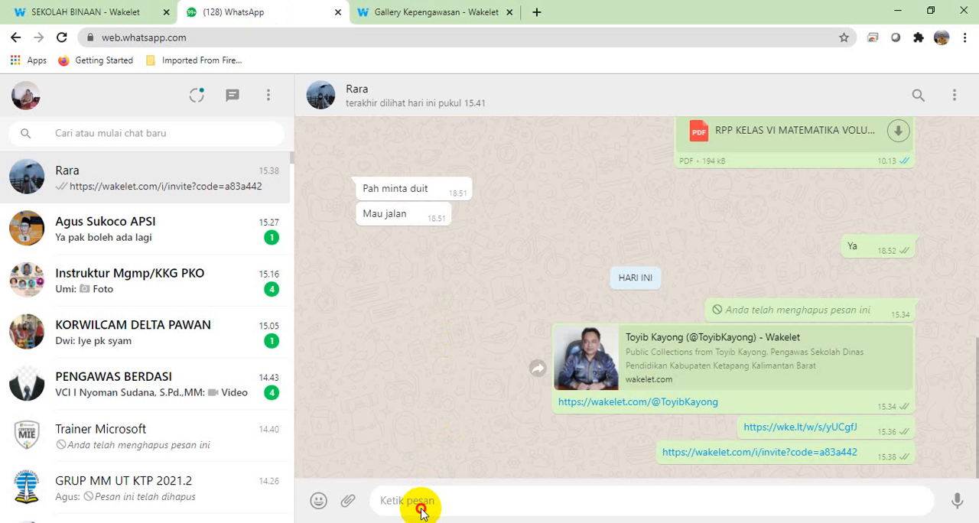
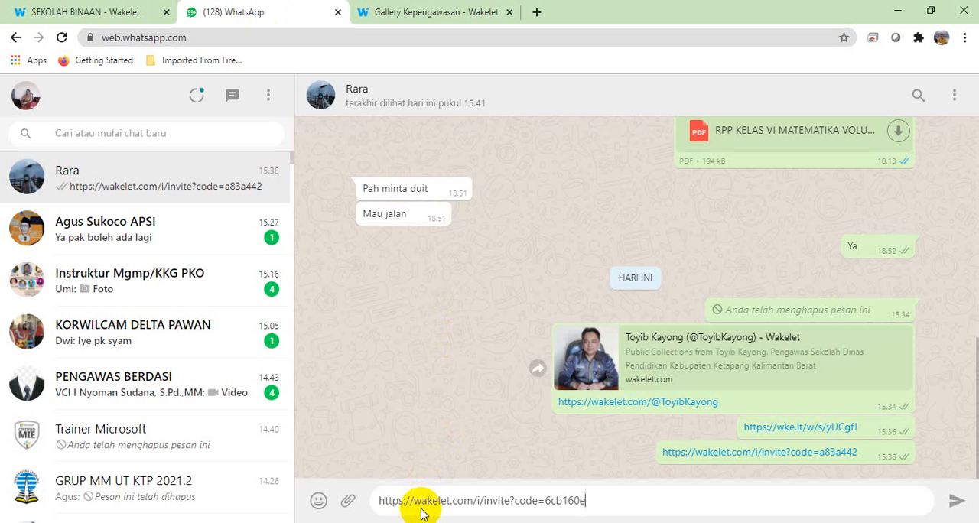
pyautogui.press('Return')
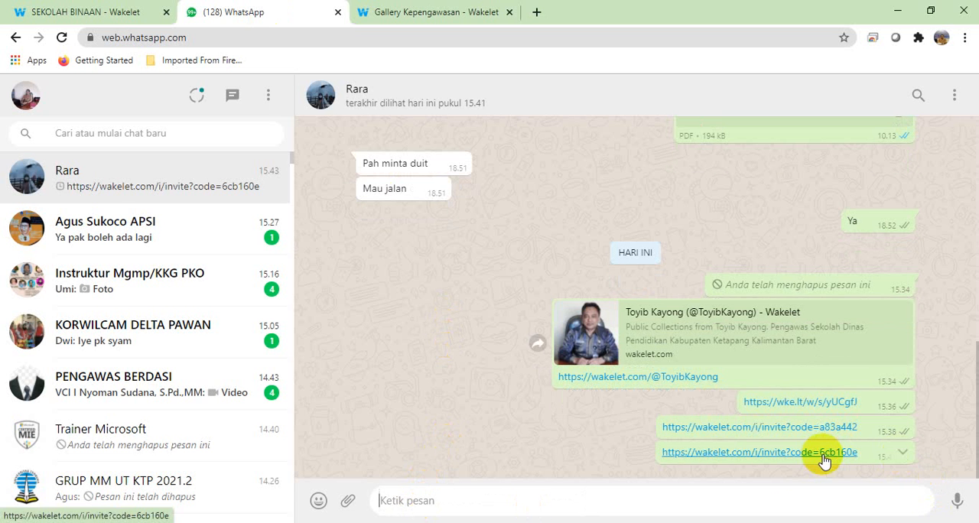
pyautogui.click(758, 457)
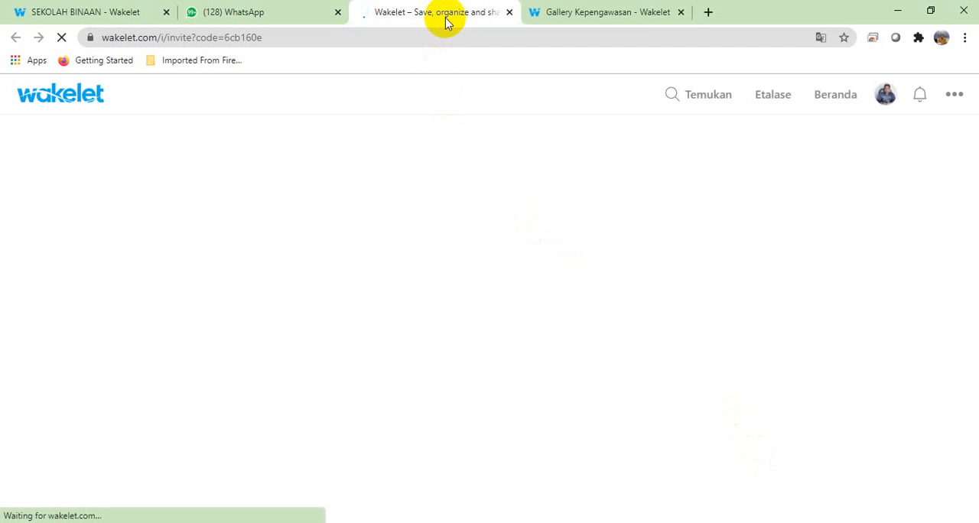
# Step: Close the Gallery Kepengawasan tab and the contributor invitation dialog, and view the SEKOLAH BINAAN collection opened from the invitation link
pyautogui.click(680, 13)
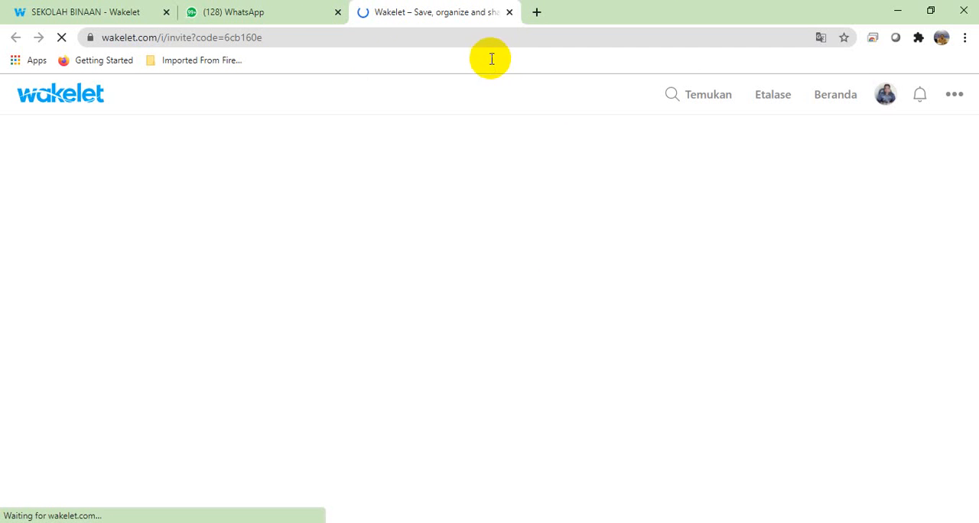
pyautogui.click(100, 13)
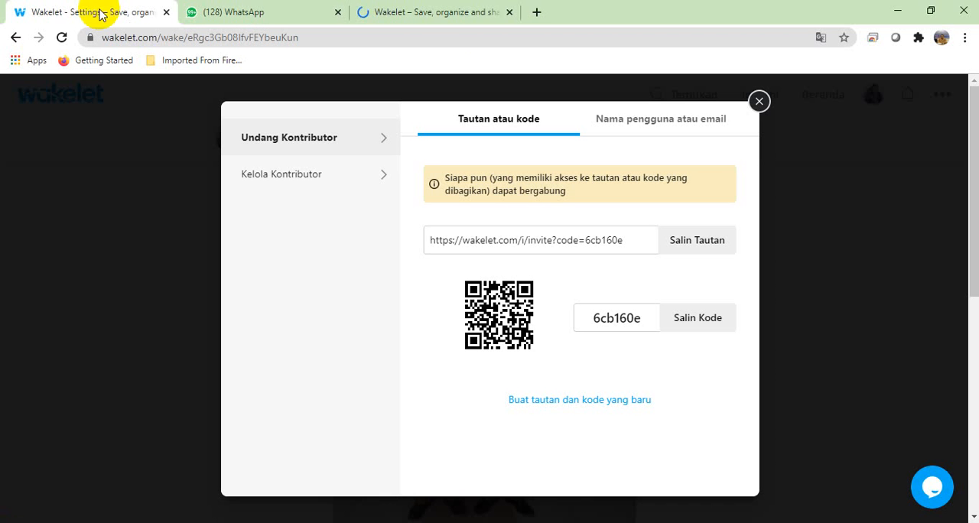
pyautogui.click(764, 111)
pyautogui.click(422, 14)
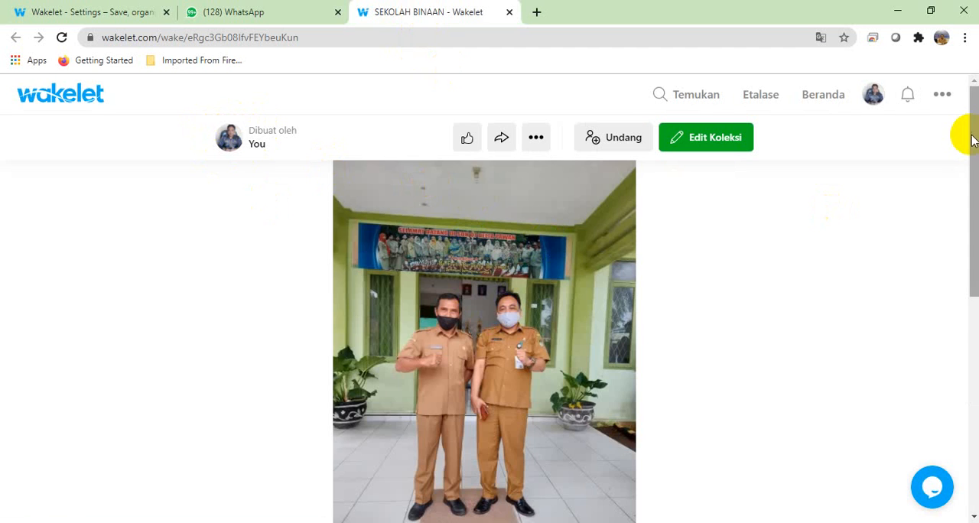
pyautogui.moveTo(974, 137)
pyautogui.mouseDown()
pyautogui.moveTo(969, 330)
pyautogui.moveTo(966, 260)
pyautogui.mouseUp()
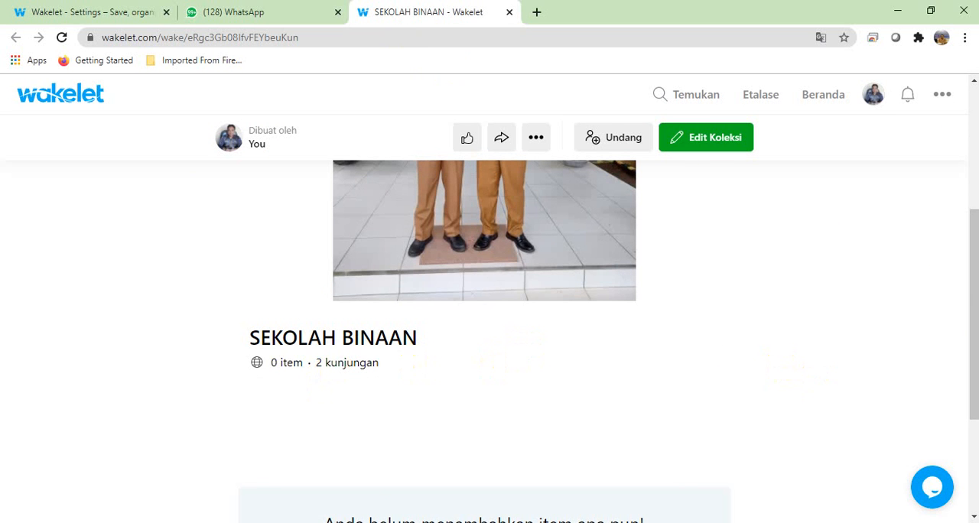
pyautogui.moveTo(973, 321); pyautogui.dragTo(965, 277)
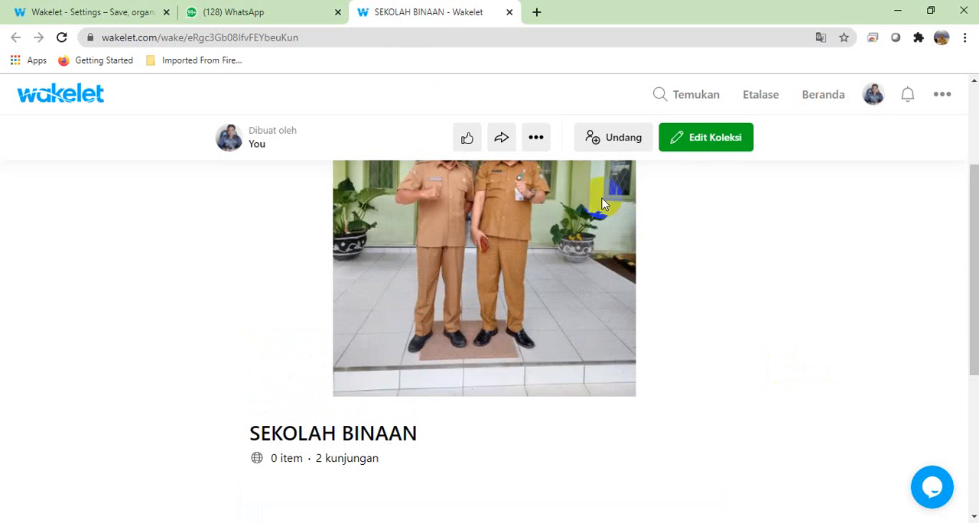
# Step: Edit the SEKOLAH BINAAN collection, upload the PDF file Matematika VI from Downloads as an item, and finish editing
pyautogui.click(710, 140)
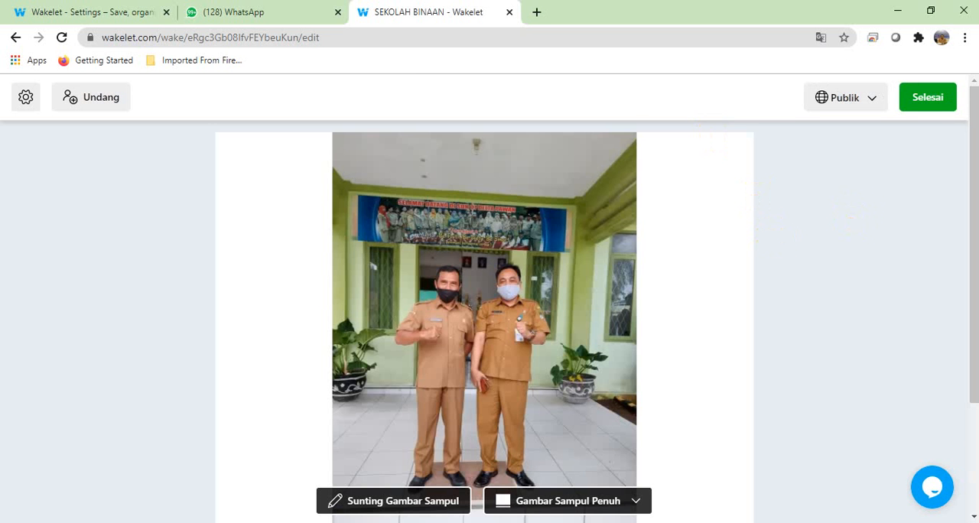
pyautogui.moveTo(969, 203); pyautogui.dragTo(968, 333)
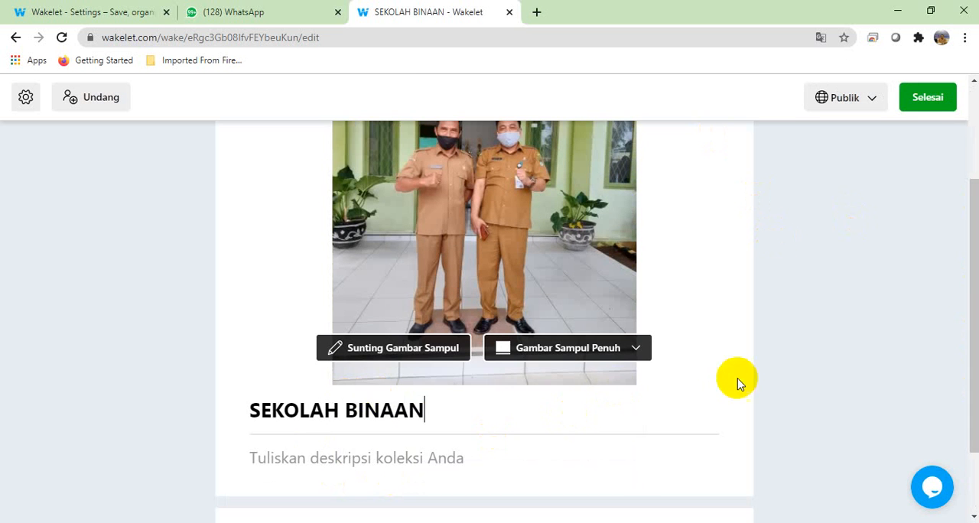
pyautogui.moveTo(974, 295); pyautogui.dragTo(966, 352)
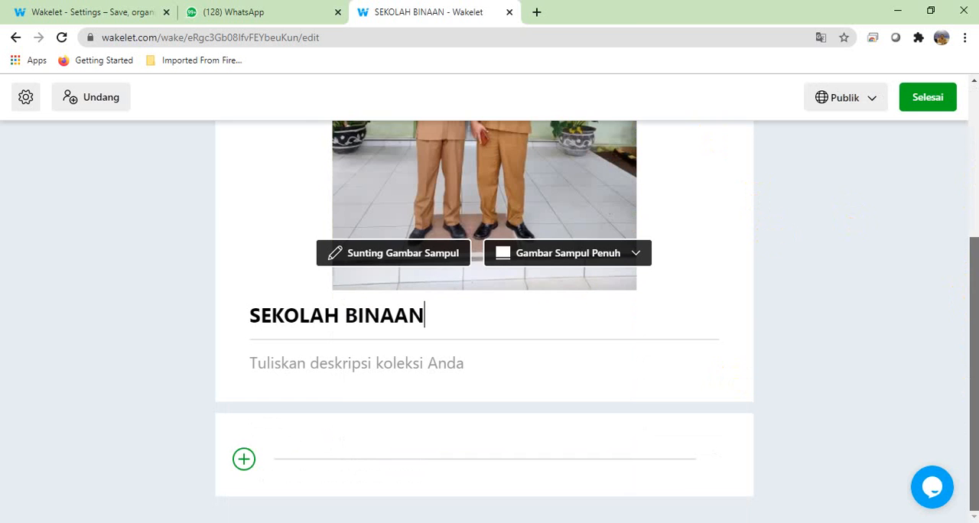
pyautogui.click(244, 459)
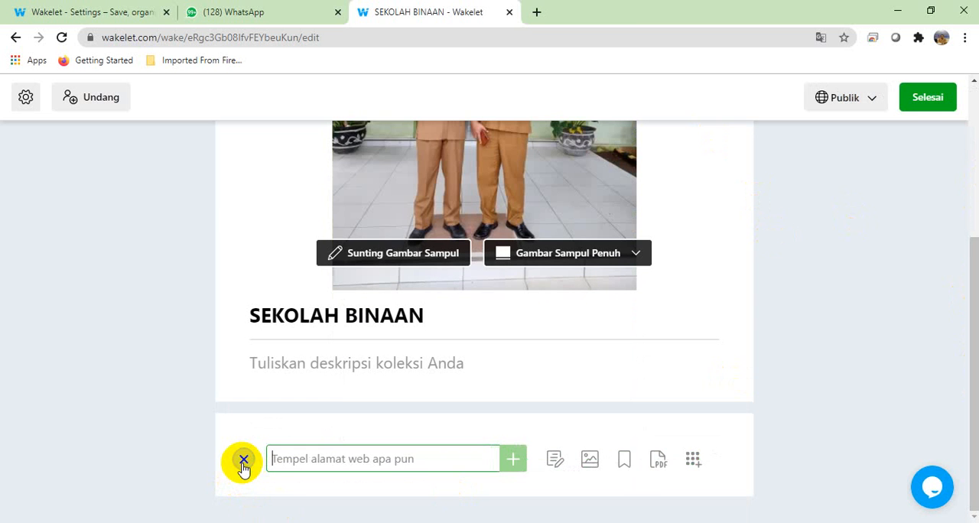
pyautogui.click(659, 460)
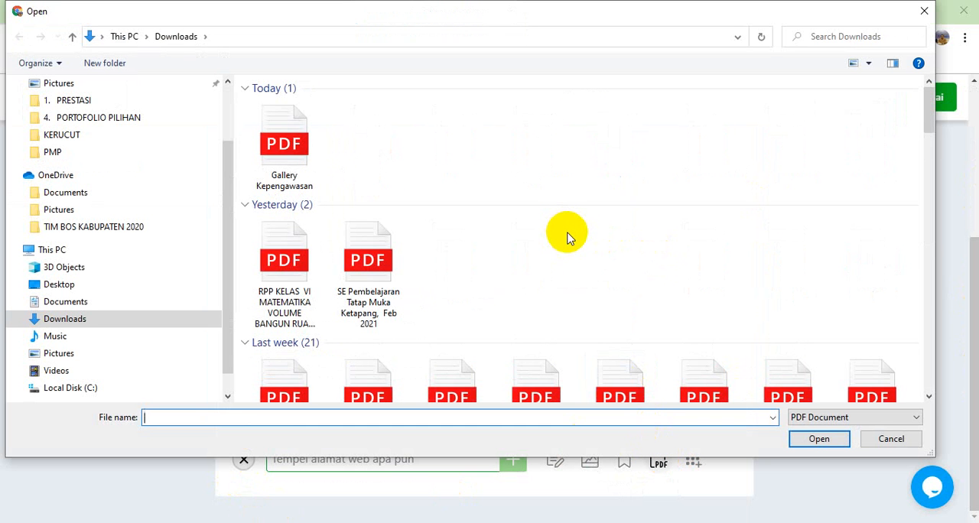
pyautogui.click(929, 299)
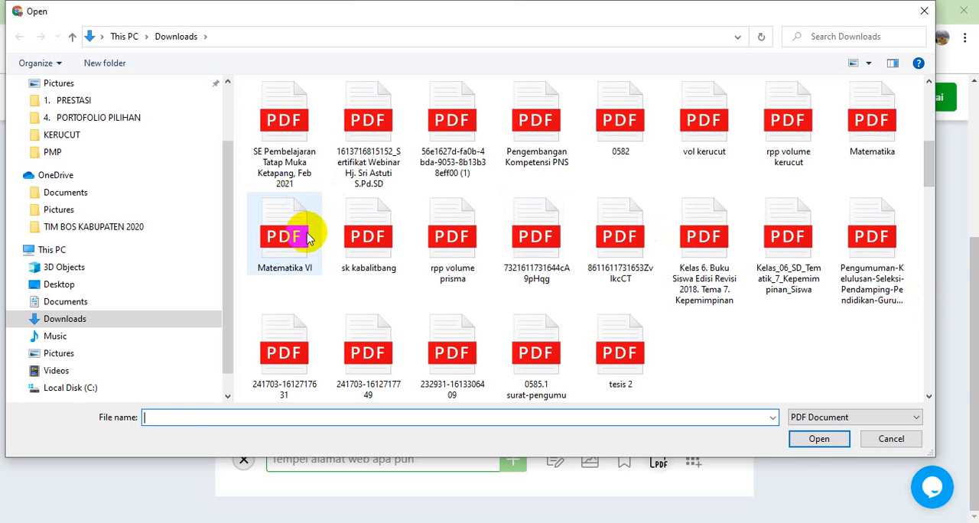
pyautogui.click(308, 254)
pyautogui.click(817, 439)
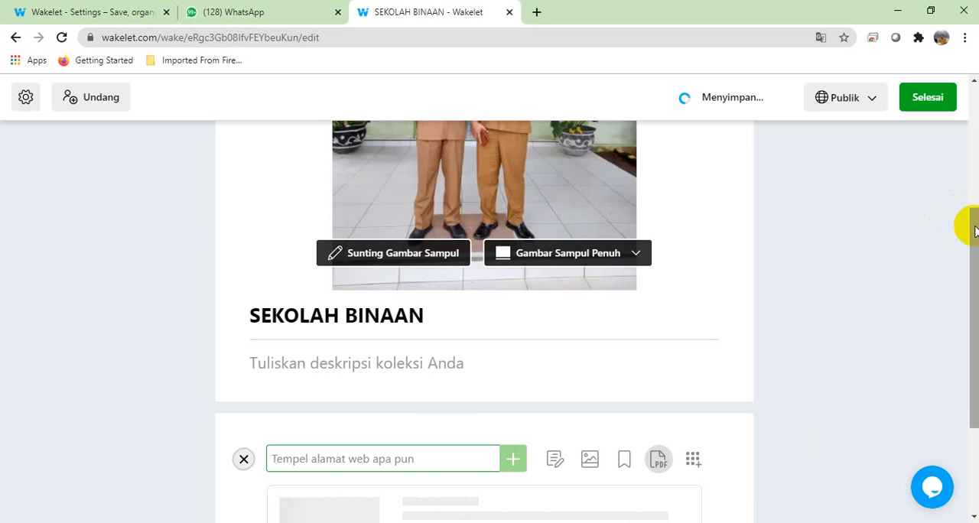
pyautogui.moveTo(975, 229); pyautogui.dragTo(964, 333)
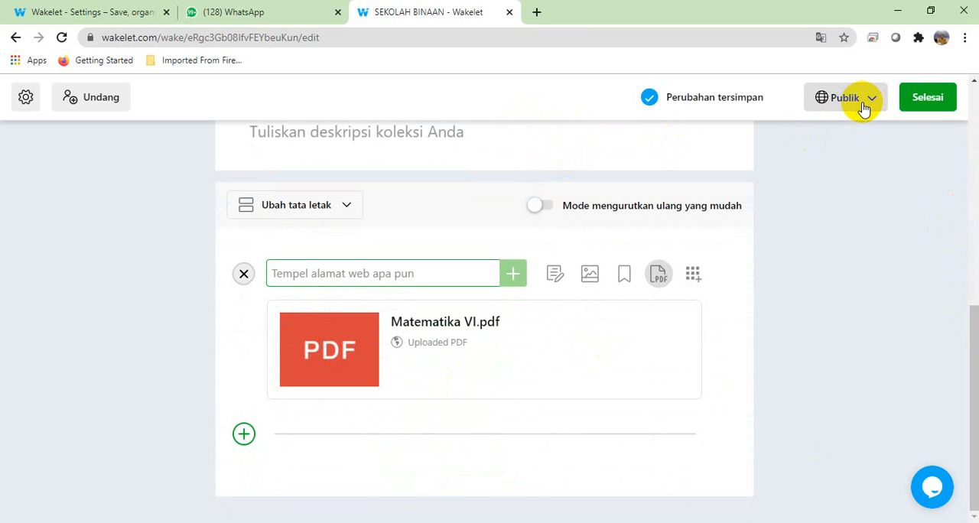
pyautogui.click(928, 97)
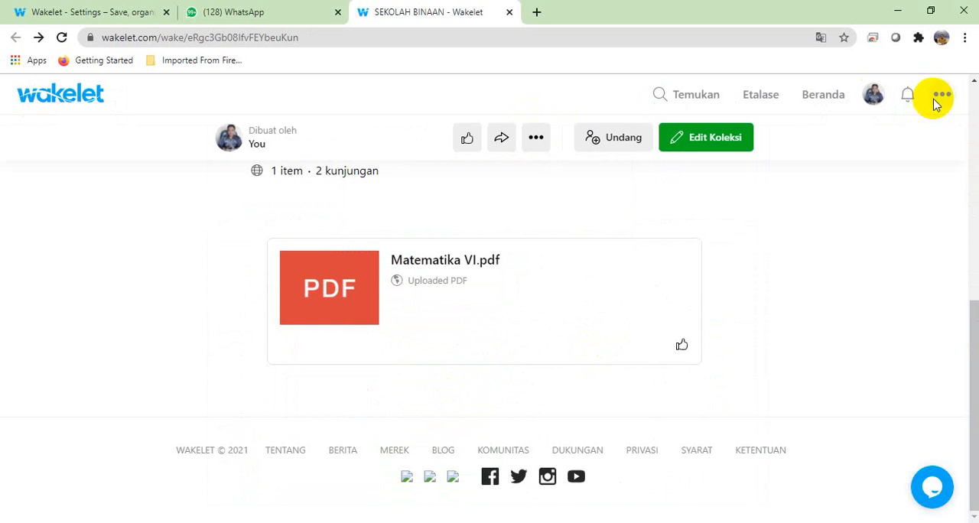
# Step: Reload SEKOLAH BINAAN in the original Wakelet tab and check the collection for the uploaded PDF
pyautogui.click(53, 11)
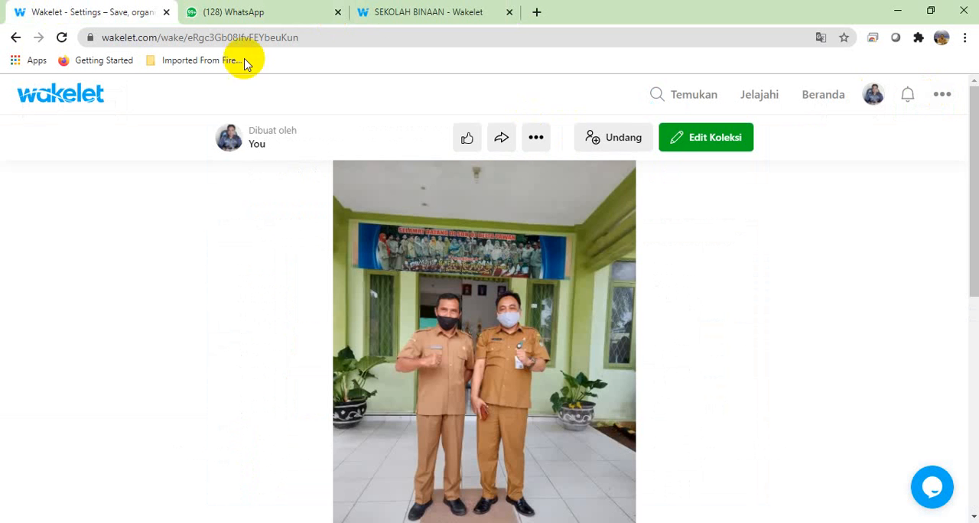
pyautogui.click(62, 39)
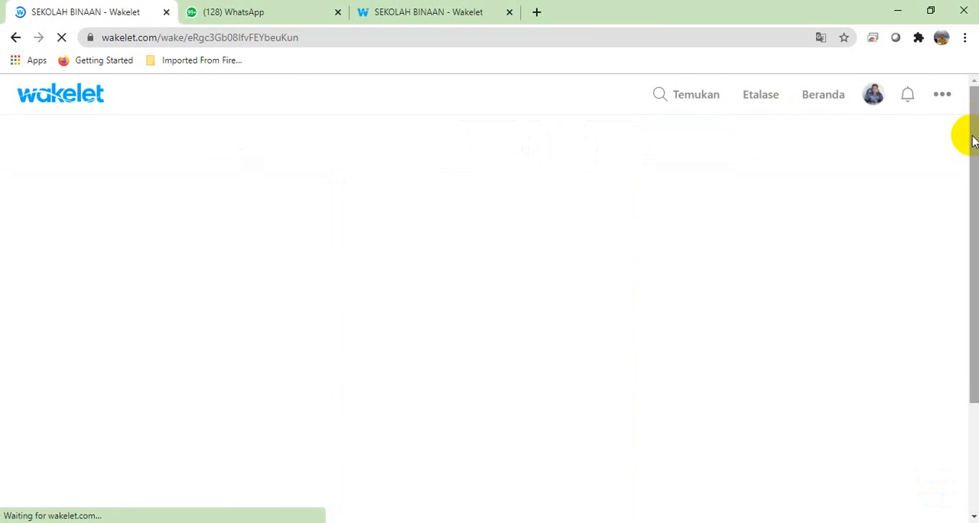
pyautogui.moveTo(973, 139); pyautogui.dragTo(974, 342)
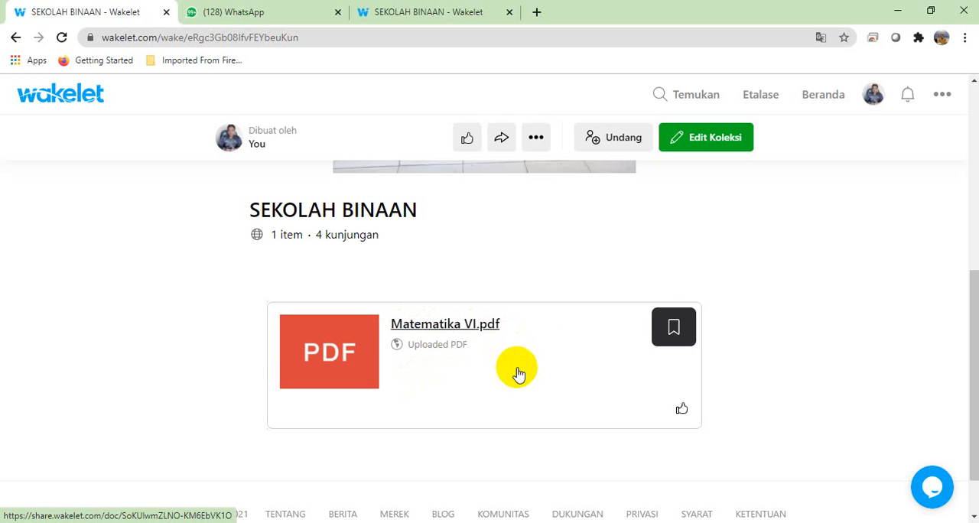
pyautogui.moveTo(972, 357); pyautogui.dragTo(975, 179)
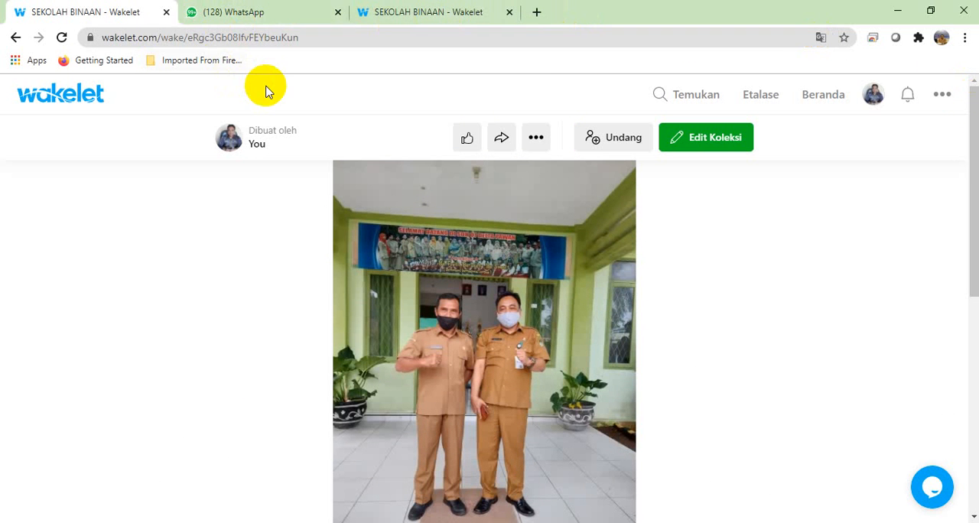
# Step: Review all collections on the Beranda page and the Koleksi grup list, ending back on the Beranda collections
pyautogui.click(818, 98)
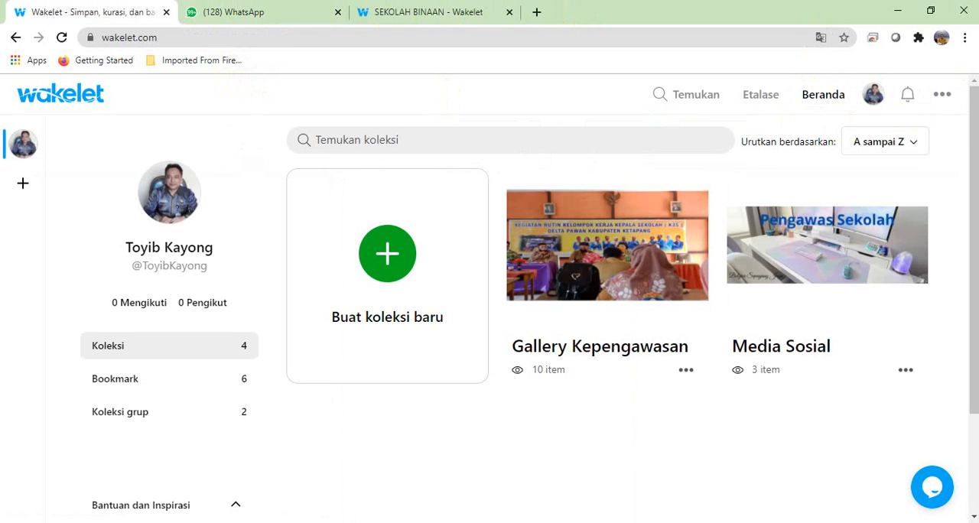
pyautogui.moveTo(964, 197); pyautogui.dragTo(977, 335)
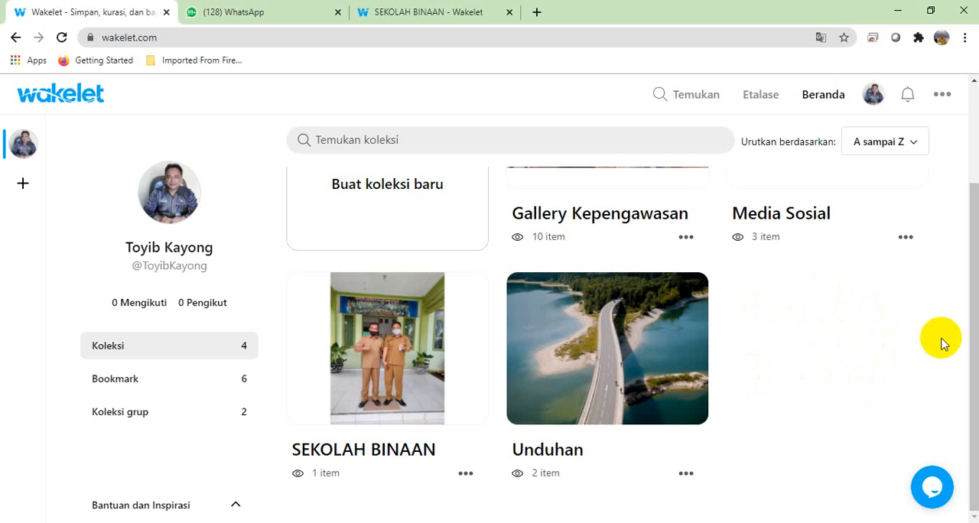
pyautogui.click(973, 324)
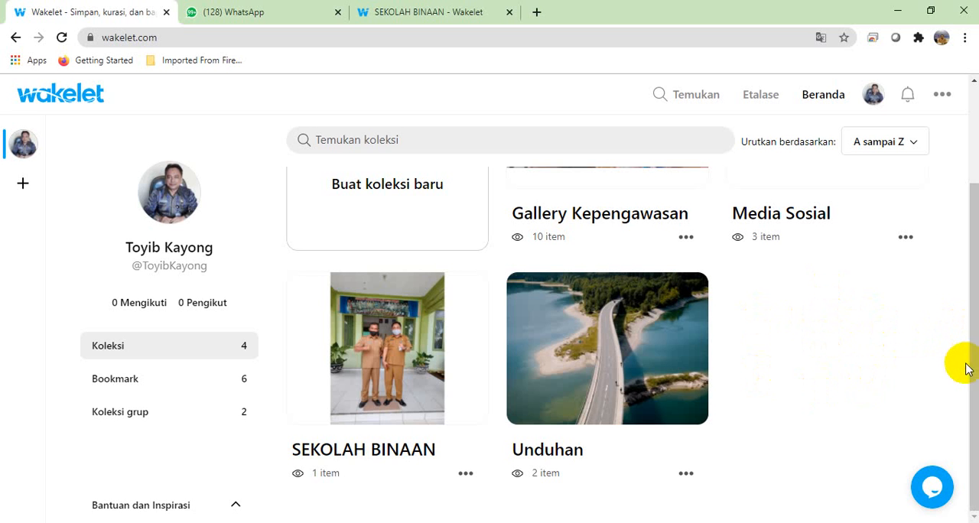
pyautogui.click(974, 306)
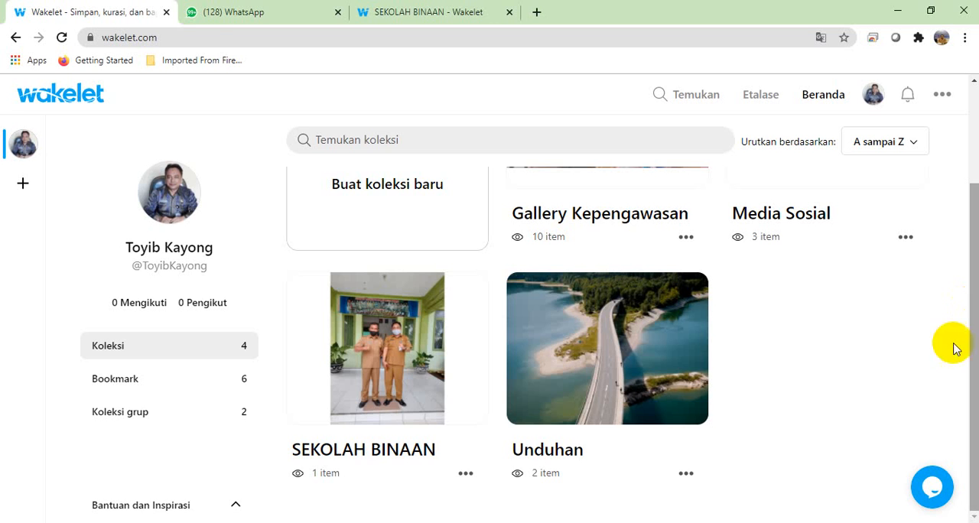
pyautogui.click(157, 418)
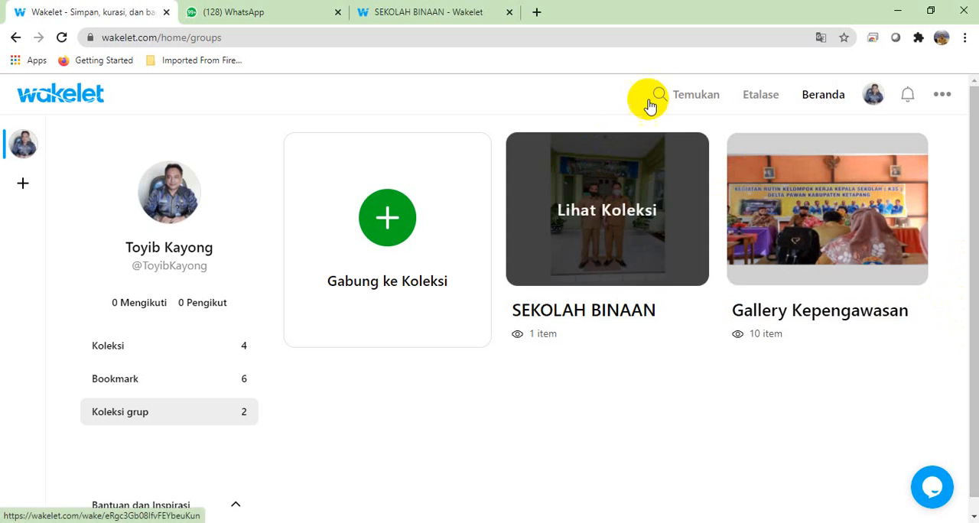
pyautogui.click(834, 100)
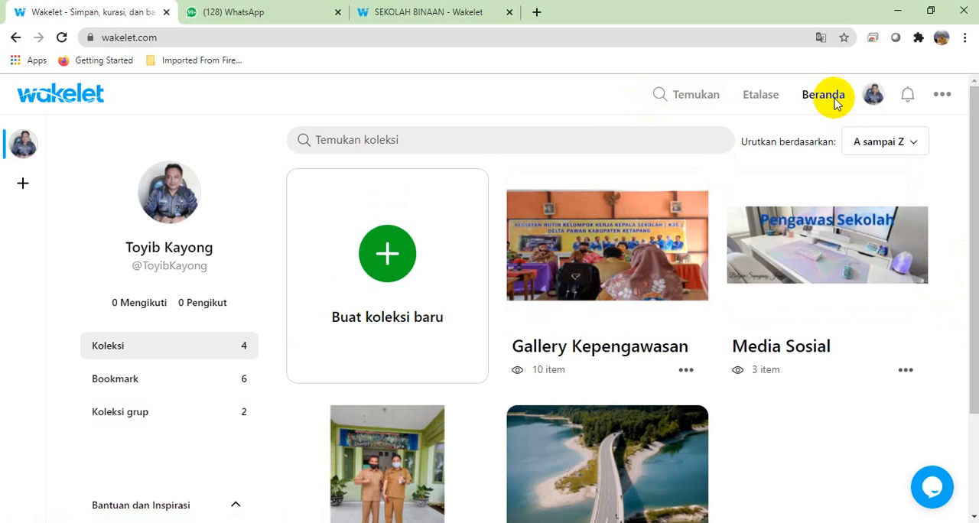
pyautogui.moveTo(972, 187)
pyautogui.mouseDown()
pyautogui.moveTo(974, 334)
pyautogui.moveTo(973, 176)
pyautogui.mouseUp()
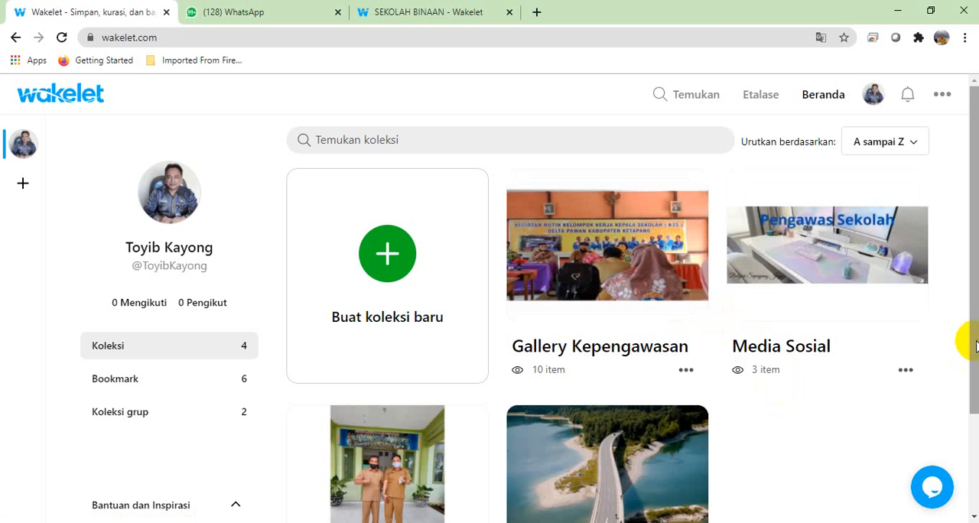
pyautogui.moveTo(975, 347); pyautogui.dragTo(975, 446)
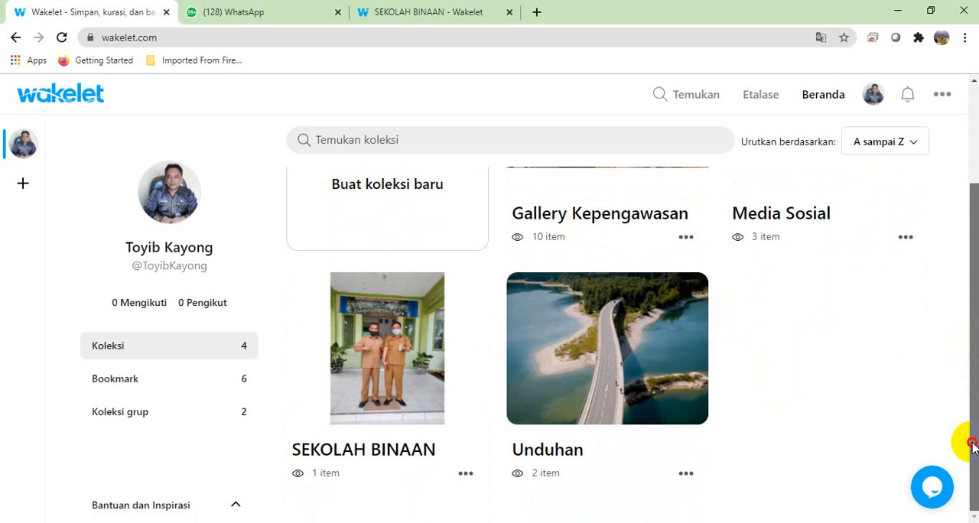
pyautogui.moveTo(973, 446); pyautogui.dragTo(973, 297)
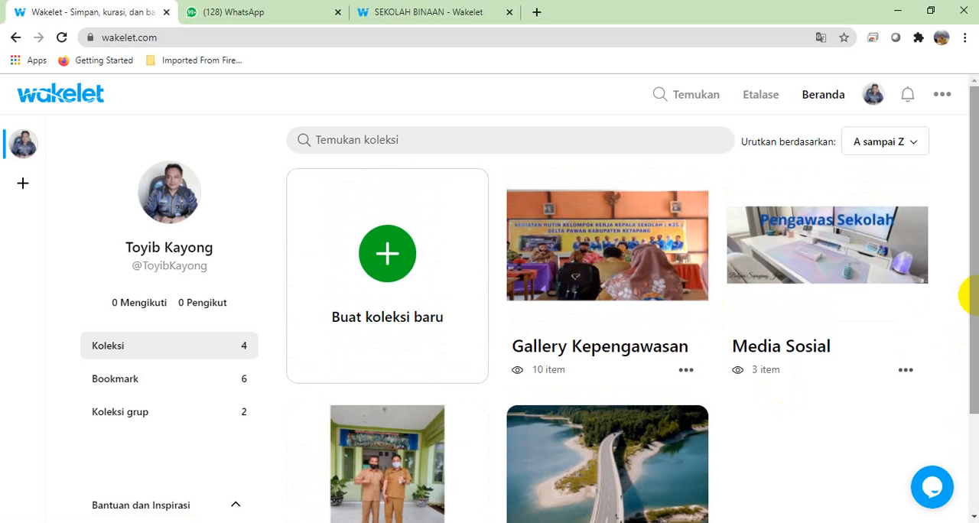
# Step: Close the extra SEKOLAH BINAAN tab and return to the Wakelet Beranda tab
pyautogui.click(502, 12)
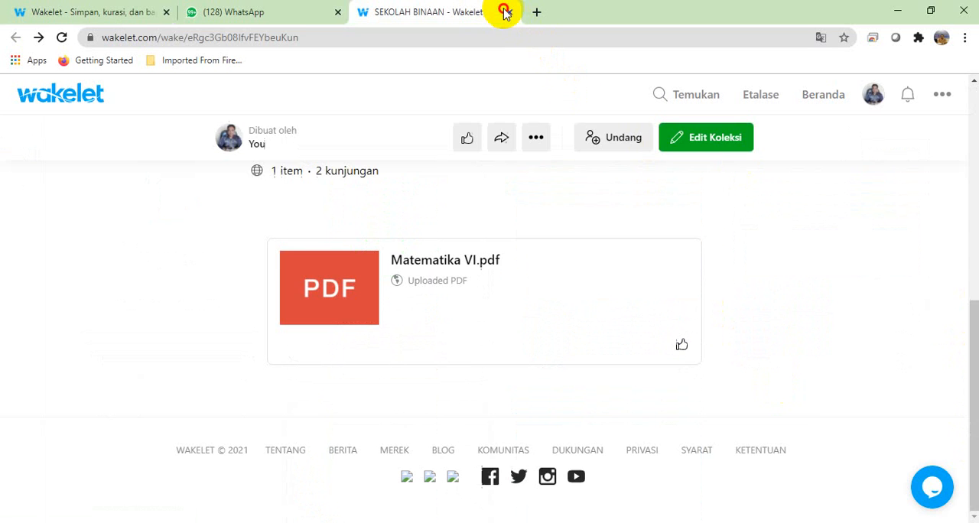
pyautogui.click(509, 13)
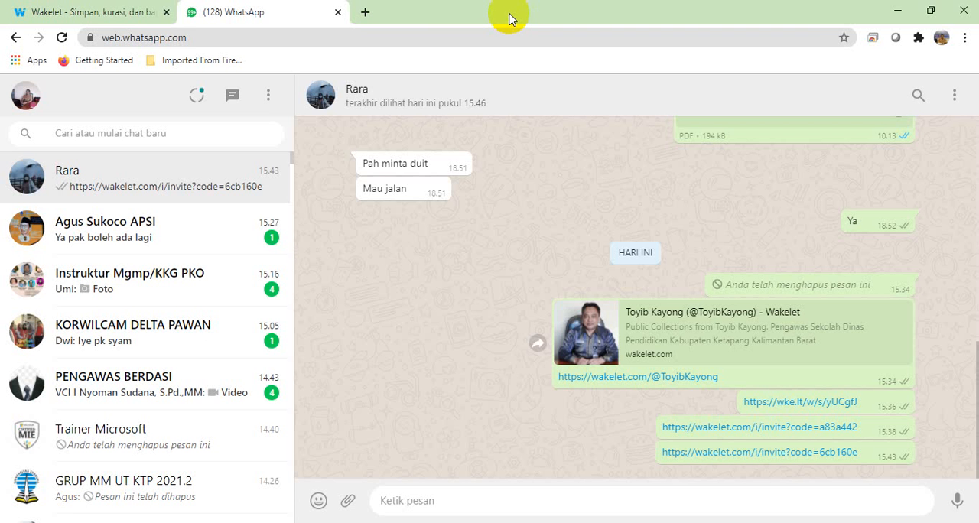
pyautogui.click(90, 17)
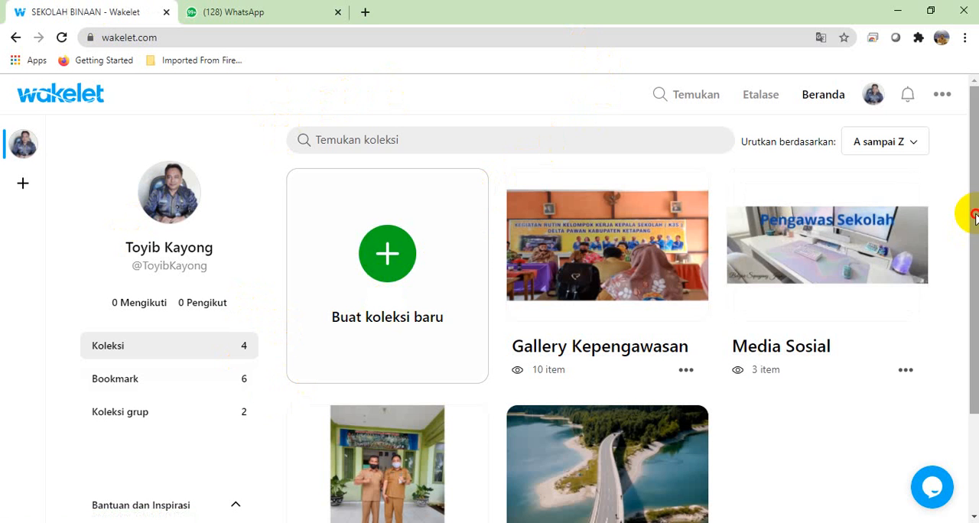
pyautogui.moveTo(969, 214)
pyautogui.mouseDown()
pyautogui.moveTo(975, 228)
pyautogui.moveTo(976, 214)
pyautogui.mouseUp()
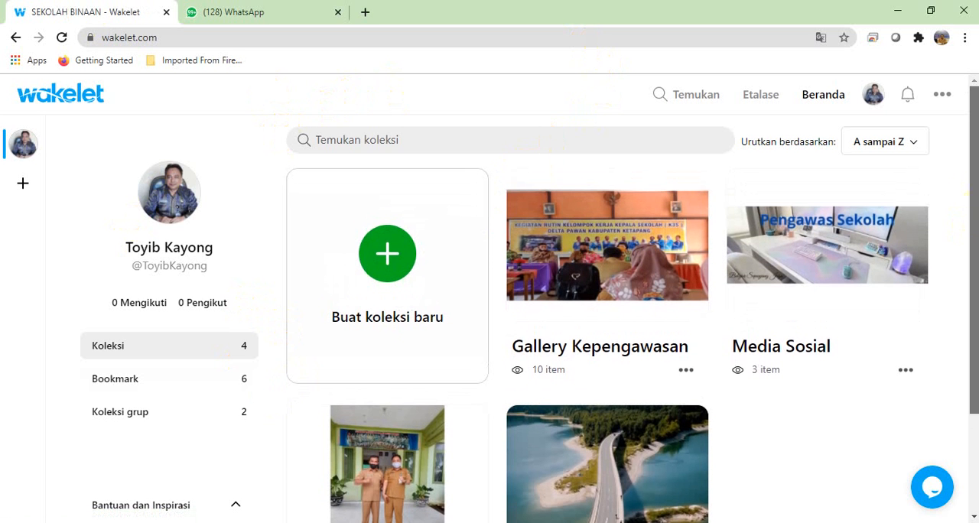
# Step: View the account's own profile page and open the account settings (Pengaturan Akun)
pyautogui.click(872, 95)
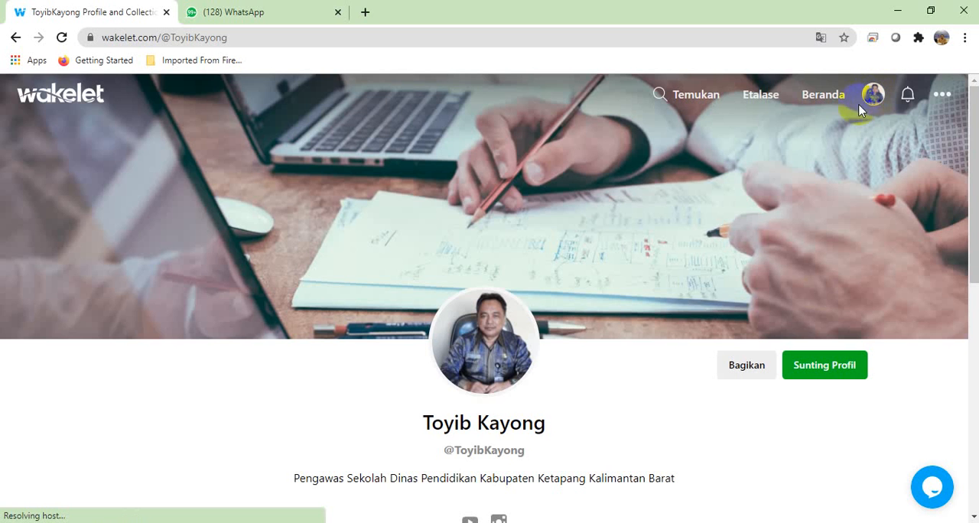
pyautogui.moveTo(974, 161); pyautogui.dragTo(971, 38)
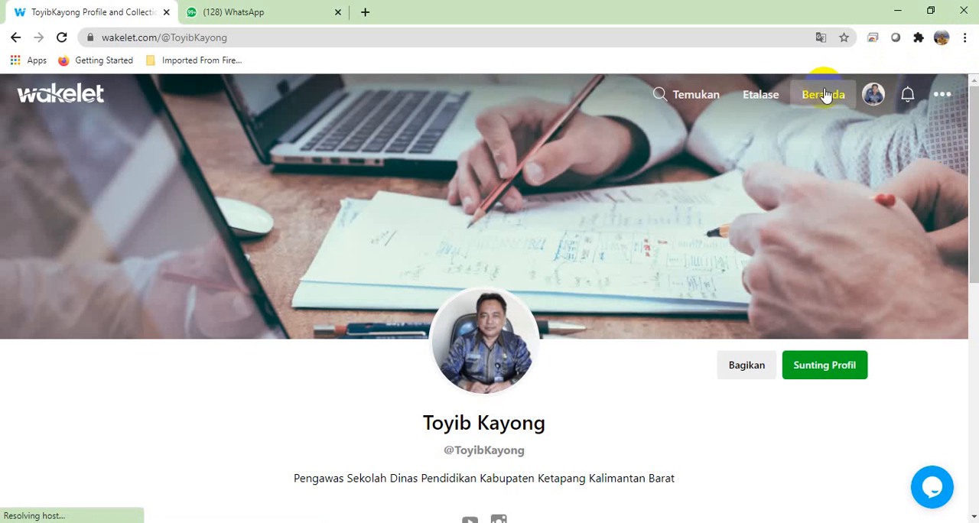
pyautogui.click(943, 97)
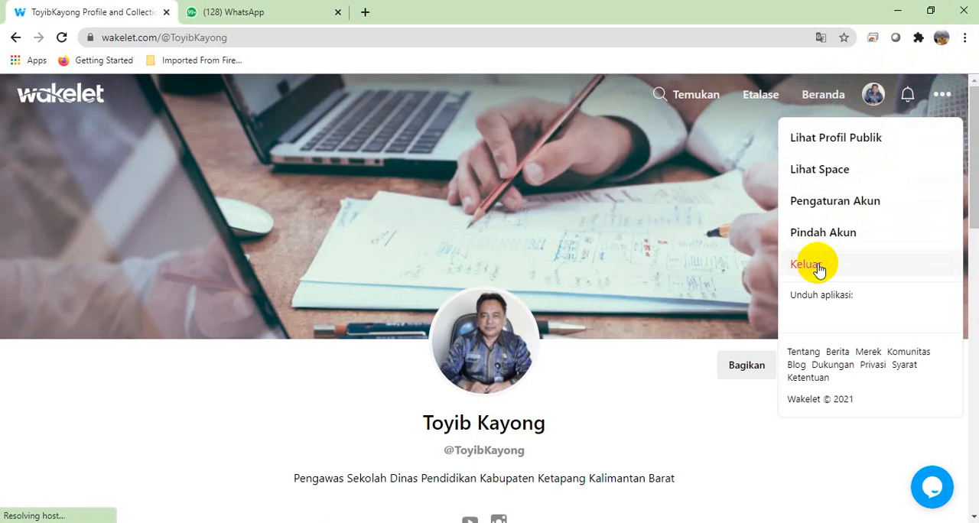
pyautogui.click(872, 206)
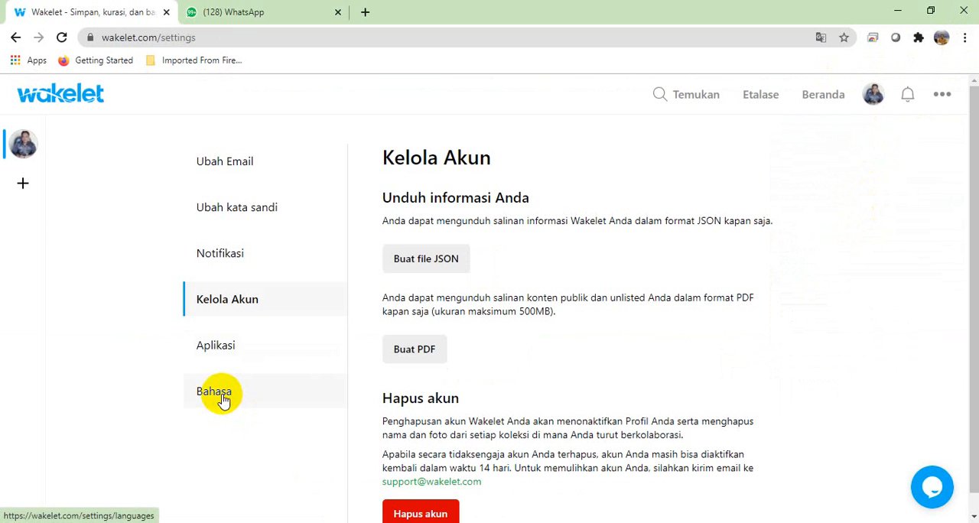
# Step: Open the Bahasa account settings and examine the available display languages without changing the selected one
pyautogui.click(222, 397)
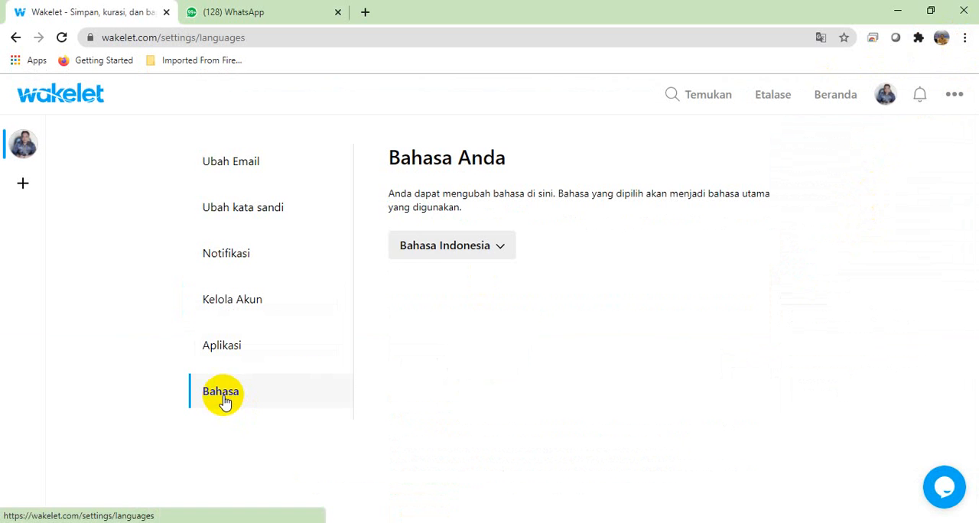
pyautogui.click(501, 254)
pyautogui.moveTo(514, 312); pyautogui.dragTo(528, 299)
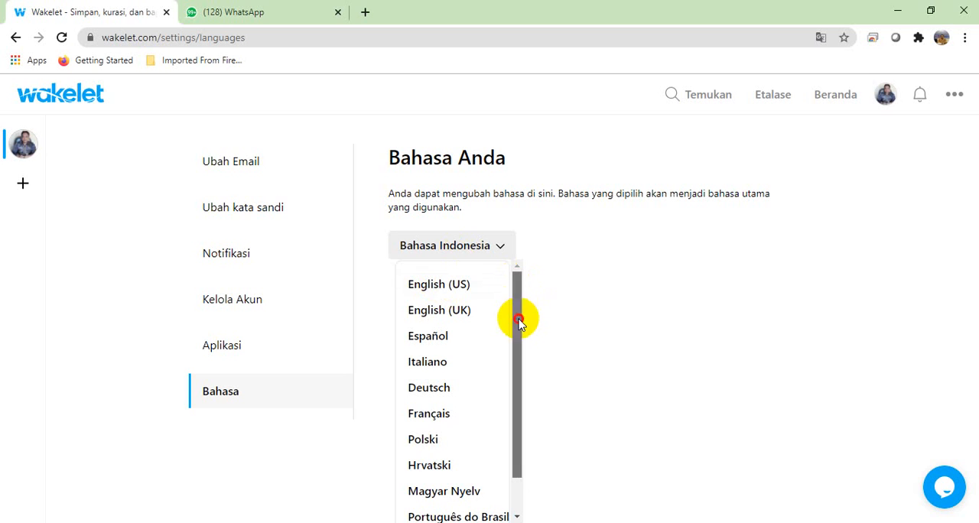
pyautogui.click(570, 262)
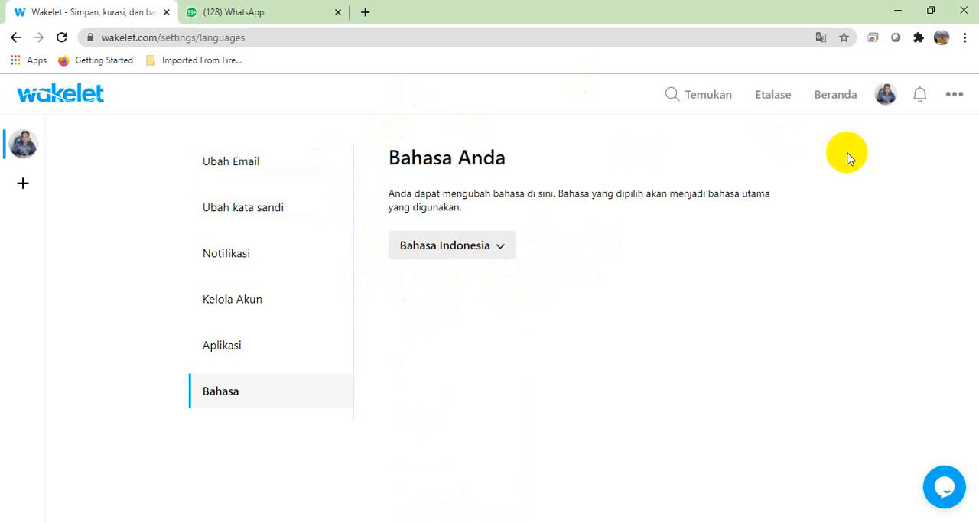
# Step: Return to the Beranda page and sort the collections by Telah dibuat
pyautogui.click(956, 95)
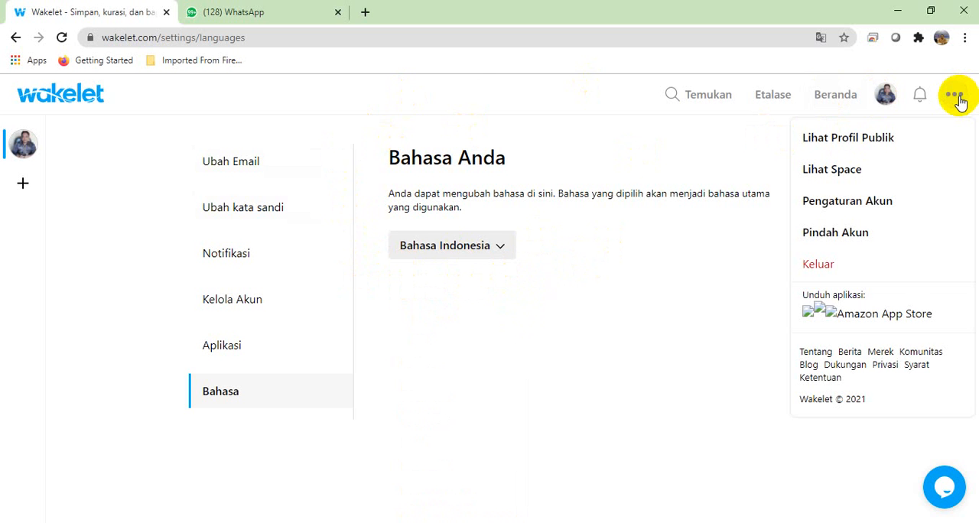
pyautogui.click(840, 95)
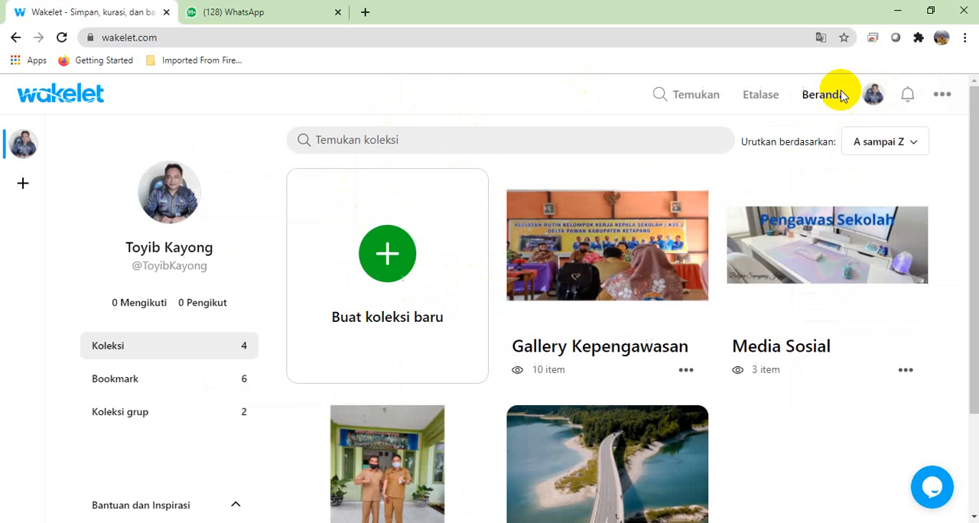
pyautogui.click(918, 143)
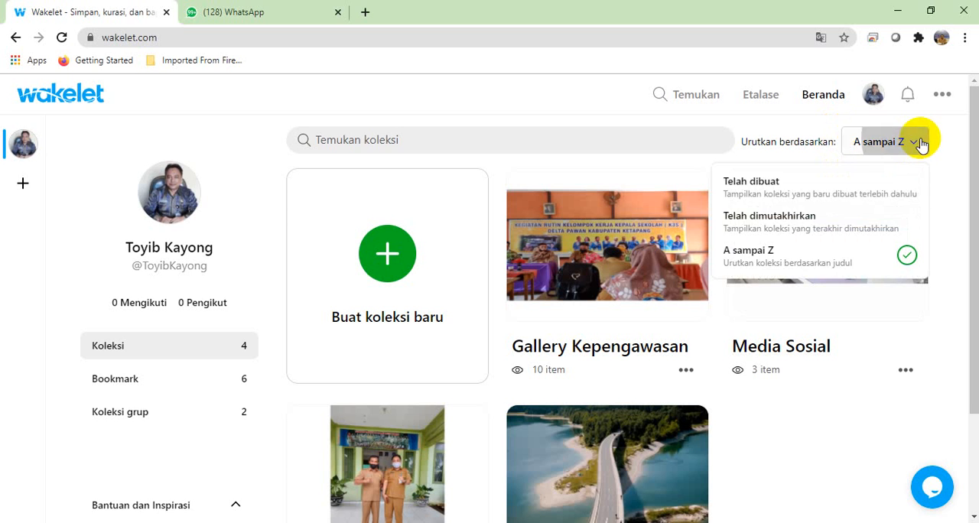
pyautogui.click(816, 185)
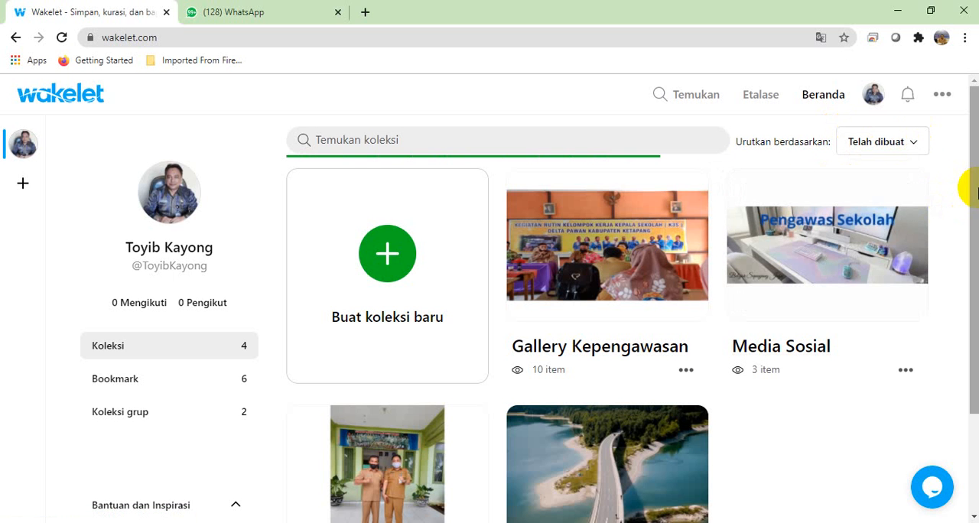
pyautogui.moveTo(975, 192)
pyautogui.mouseDown()
pyautogui.moveTo(975, 324)
pyautogui.moveTo(975, 191)
pyautogui.mouseUp()
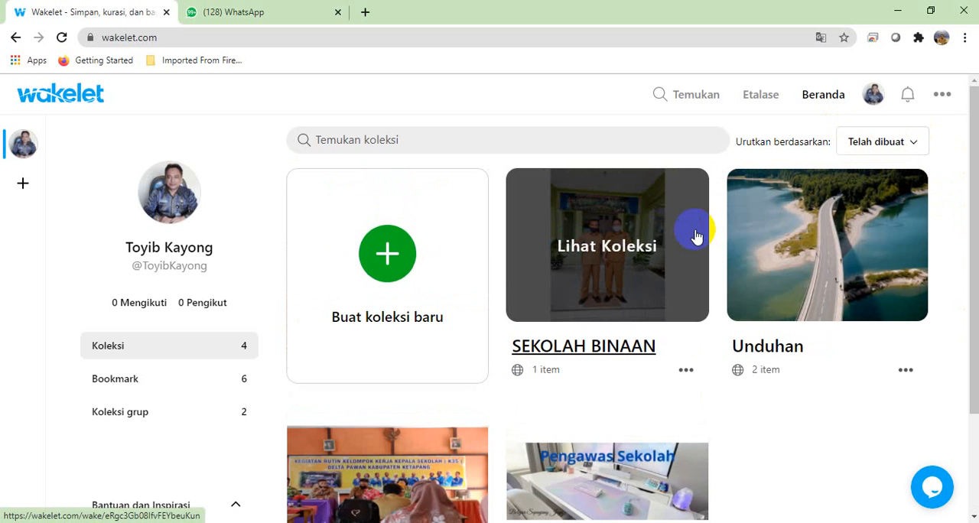
# Step: Browse the Community Showcase under Etalase and return to Beranda to look over the collections
pyautogui.click(763, 97)
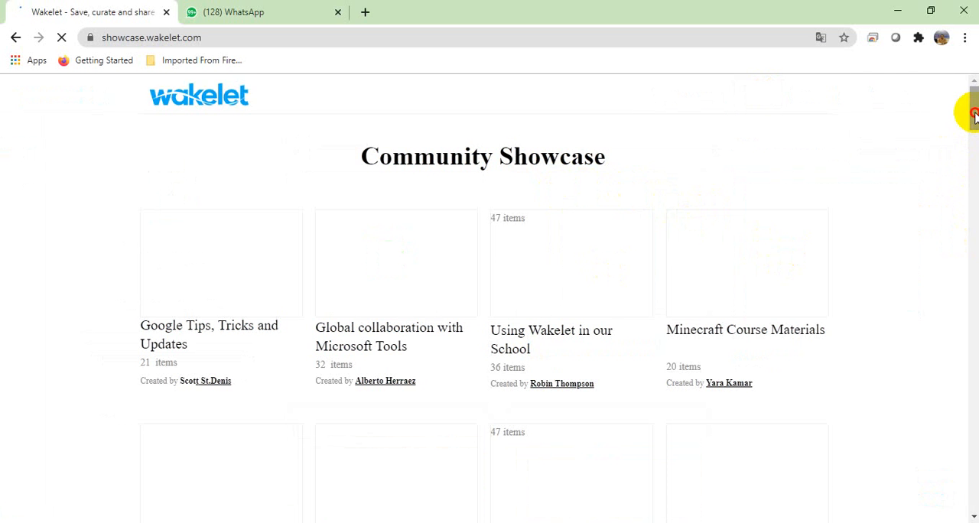
pyautogui.moveTo(974, 114); pyautogui.dragTo(972, 59)
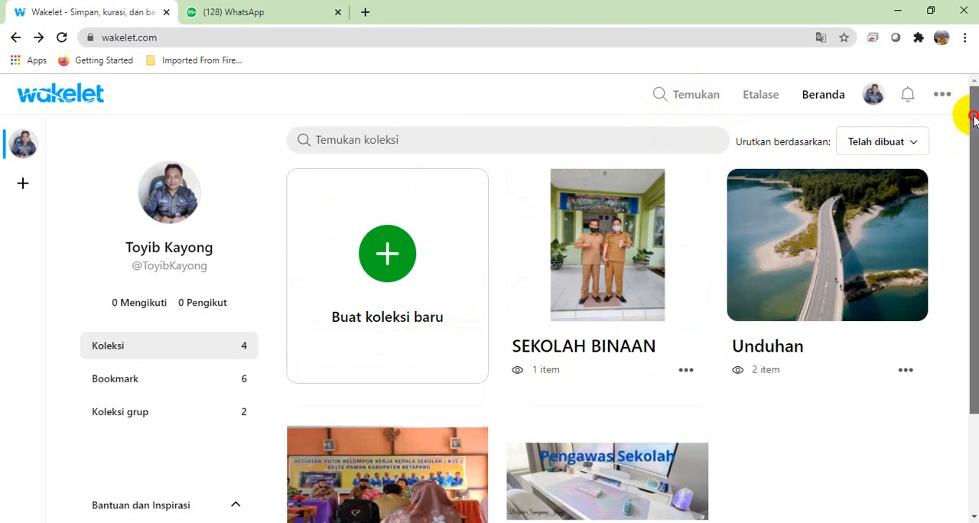
pyautogui.moveTo(970, 113)
pyautogui.mouseDown()
pyautogui.moveTo(969, 216)
pyautogui.moveTo(968, 182)
pyautogui.moveTo(970, 217)
pyautogui.moveTo(974, 187)
pyautogui.moveTo(978, 216)
pyautogui.moveTo(975, 112)
pyautogui.mouseUp()
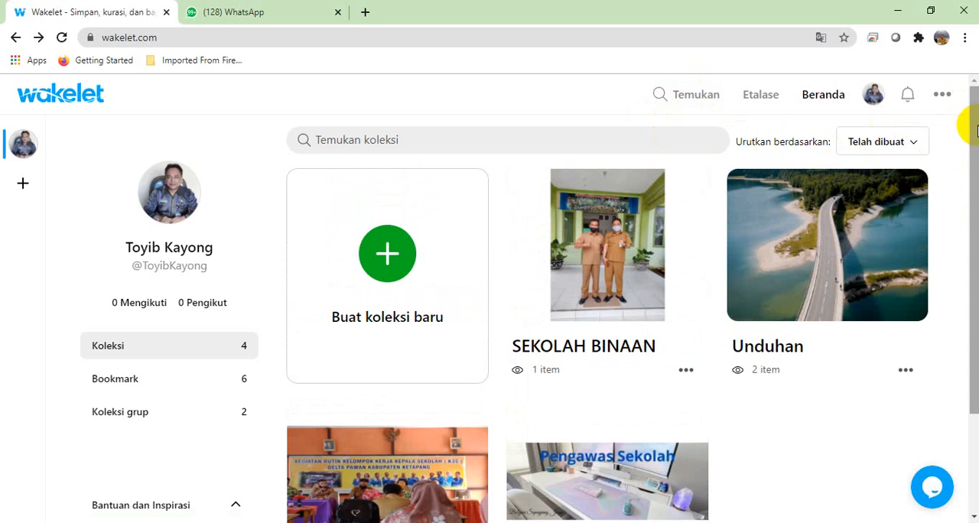
pyautogui.scroll(-3, 975, 130)
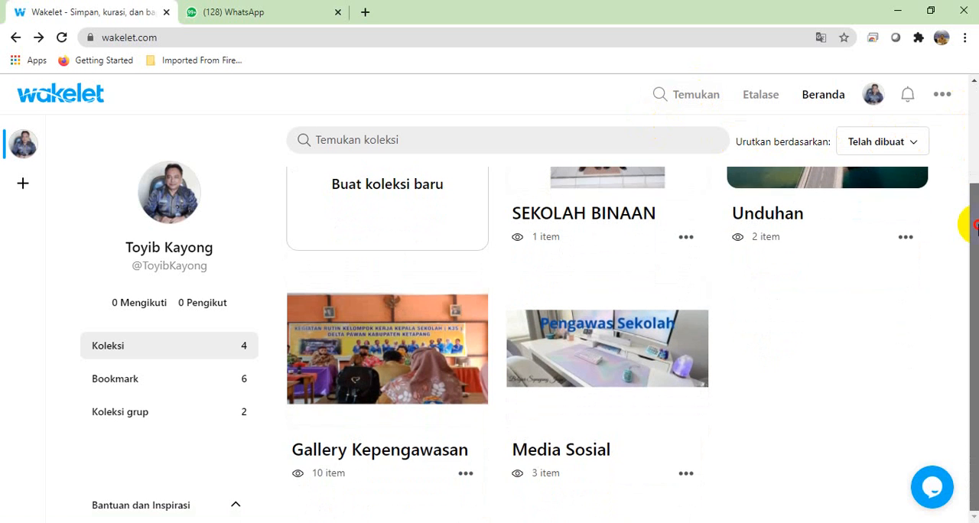
pyautogui.moveTo(976, 225); pyautogui.dragTo(976, 132)
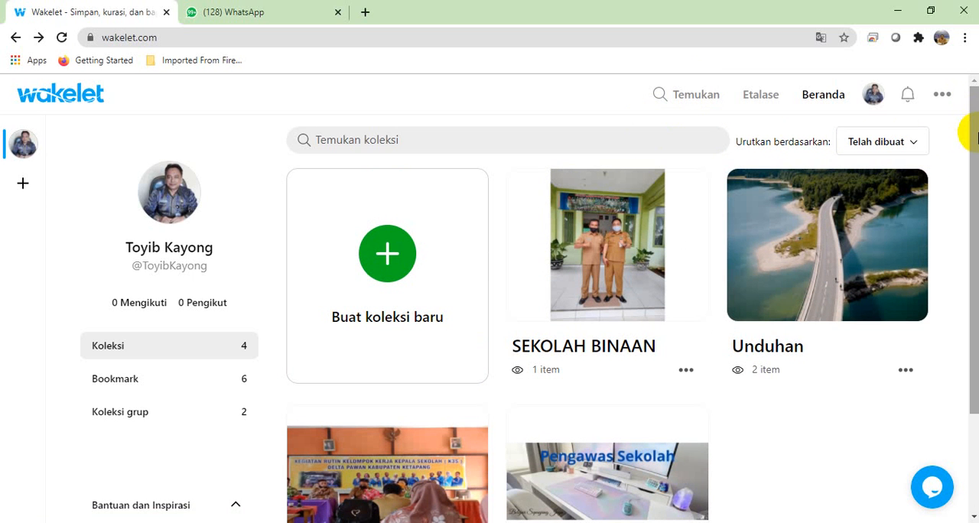
pyautogui.moveTo(977, 134)
pyautogui.mouseDown()
pyautogui.moveTo(976, 218)
pyautogui.moveTo(976, 135)
pyautogui.mouseUp()
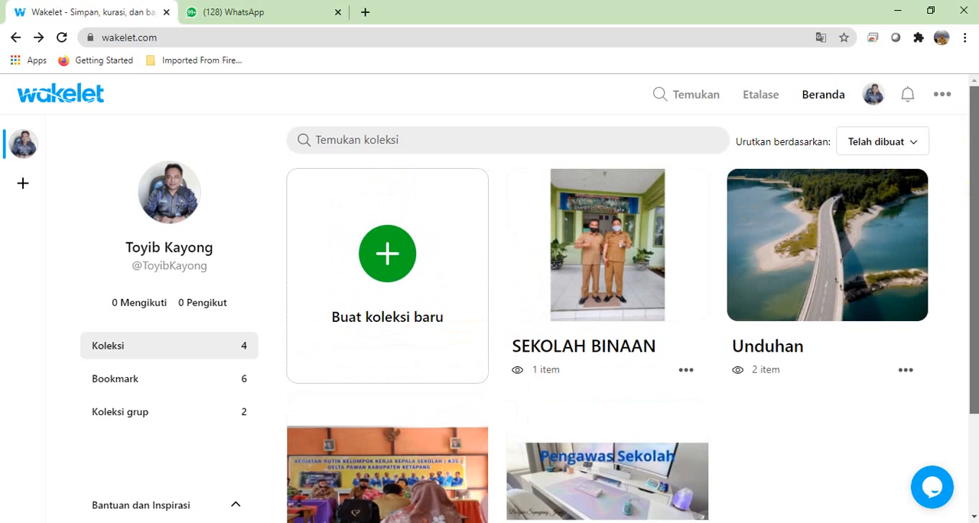